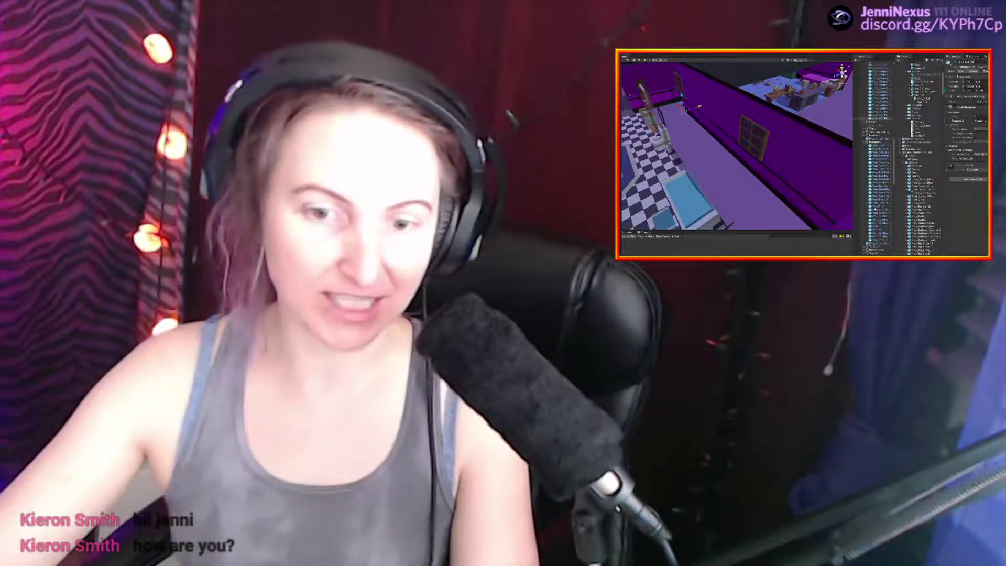
Delete the blue wall panel behind the tall cabinet in the room with the checkered floor.
scroll(721, 176, "down", 8)
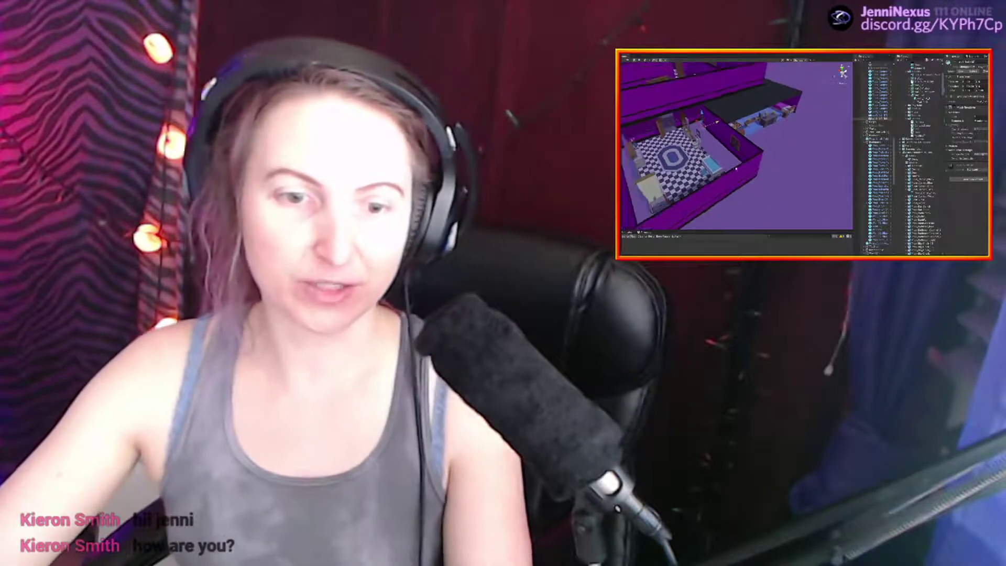
mouse_move(731, 177)
left_mouse_down("alt")
mouse_move(775, 173)
mouse_move(731, 175)
mouse_move(727, 186)
left_mouse_up("alt")
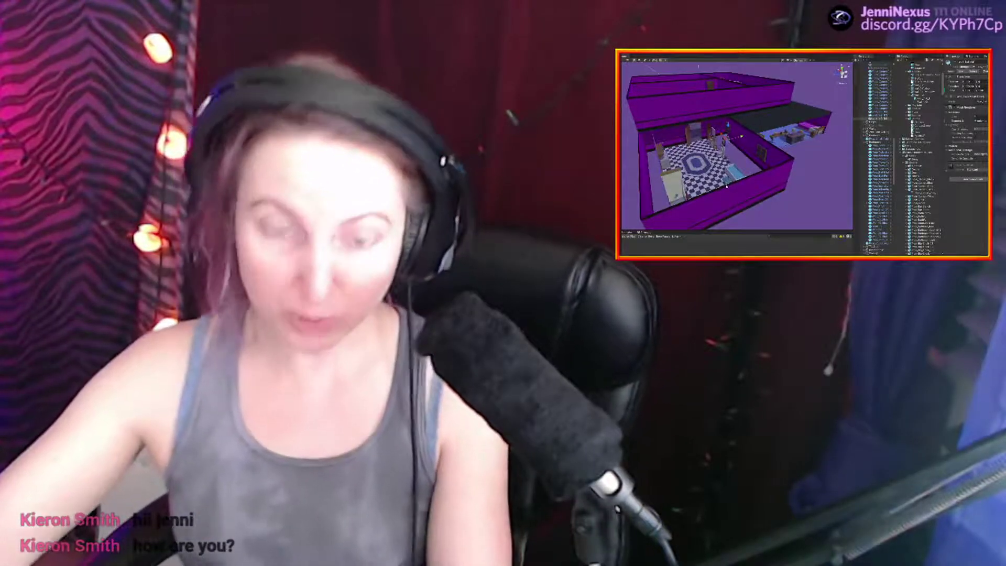
scroll(760, 168, "up", 2)
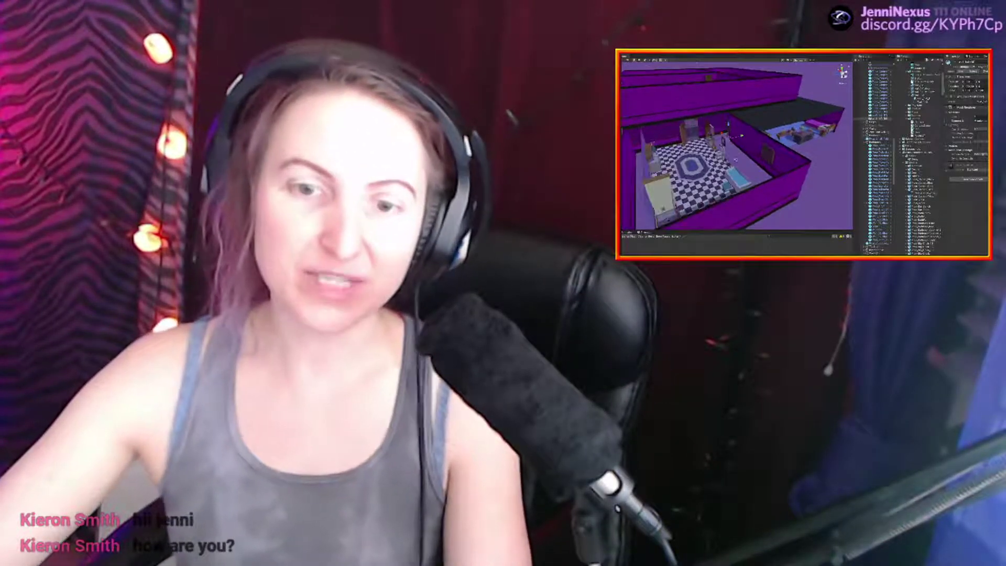
mouse_move(776, 173)
left_mouse_down("alt")
mouse_move(713, 151)
mouse_move(771, 186)
mouse_move(759, 182)
left_mouse_up("alt")
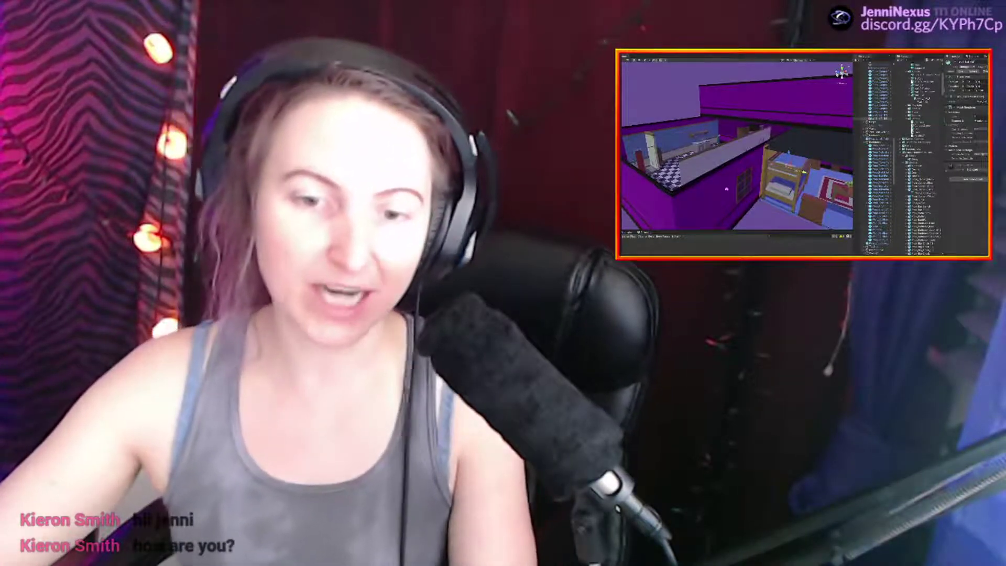
left_click_drag(761, 188, 693, 143, "alt")
left_click(711, 132)
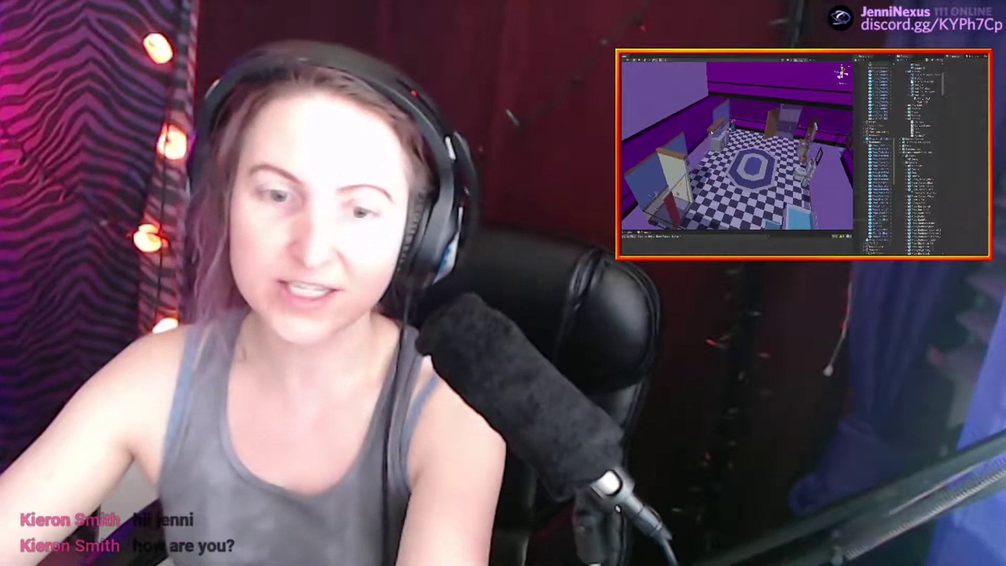
left_click(677, 145)
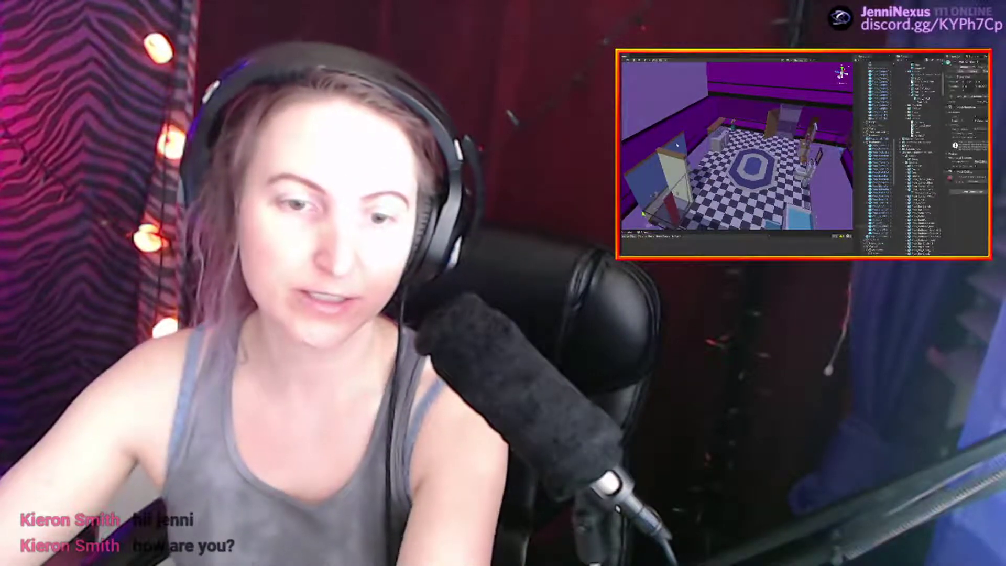
key("Delete")
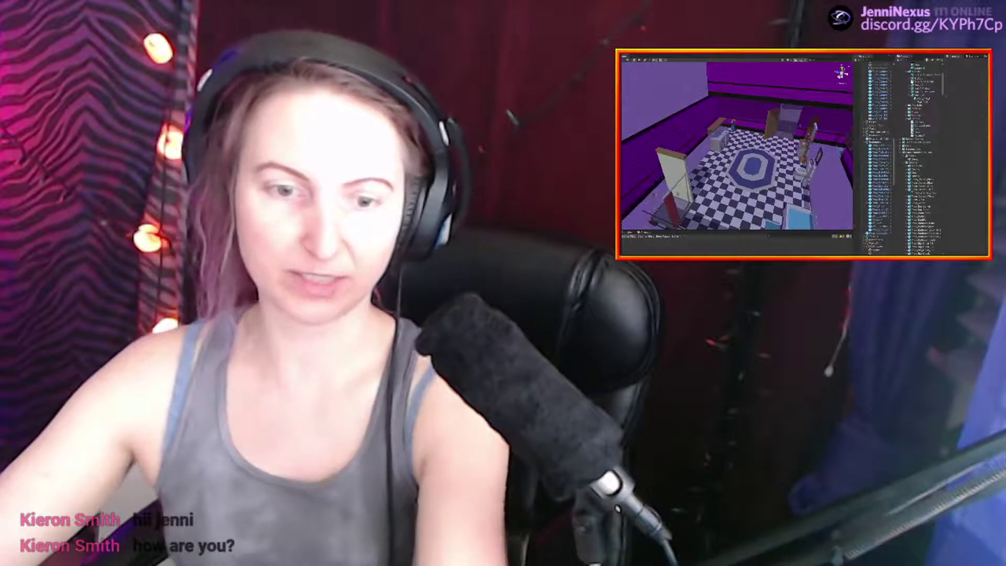
Move the small teal prop beside the grey cabinet closer to the purple wall in the checkered-floor room.
middle_click_drag(733, 171, 753, 190)
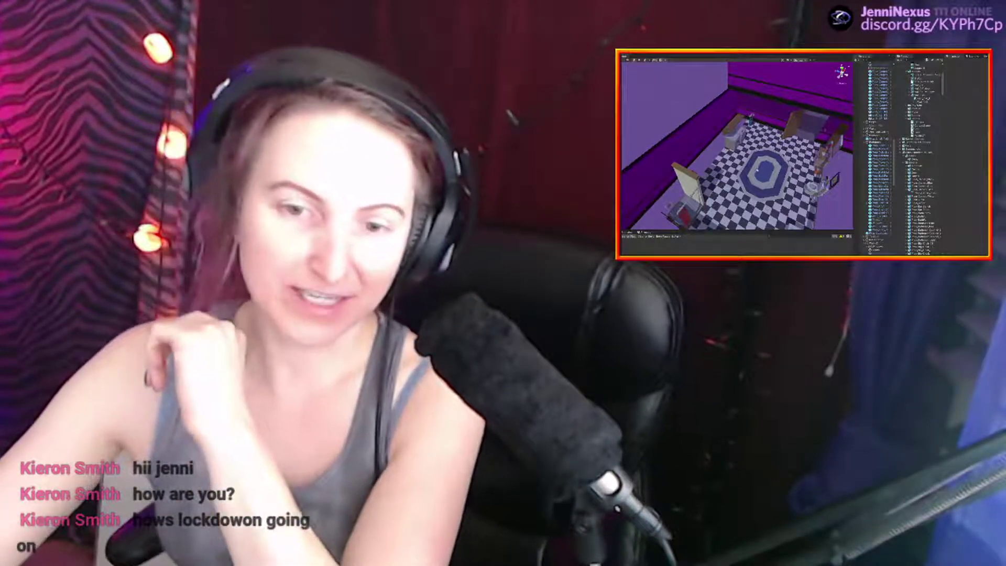
left_click_drag(755, 162, 765, 168, "alt")
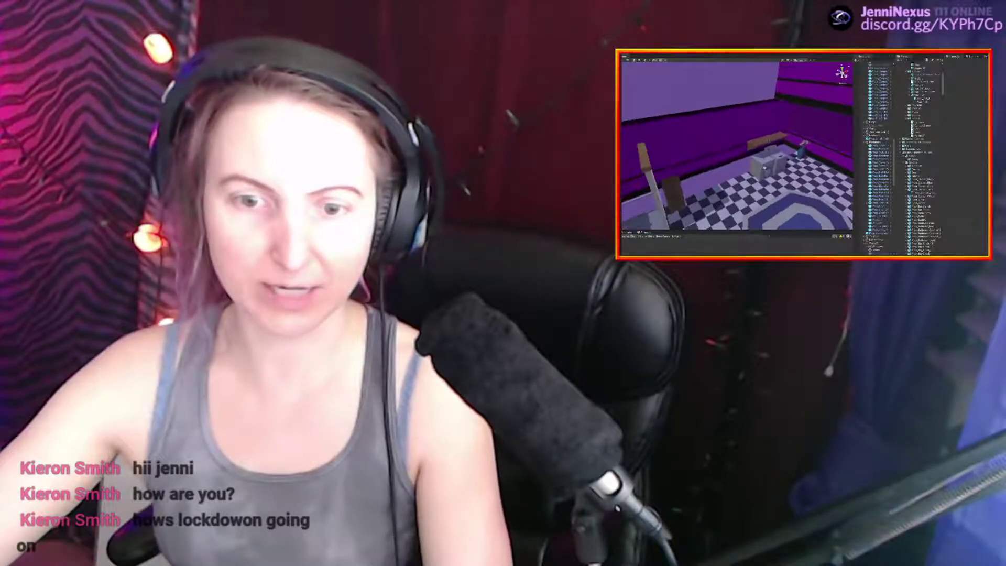
left_click(769, 139)
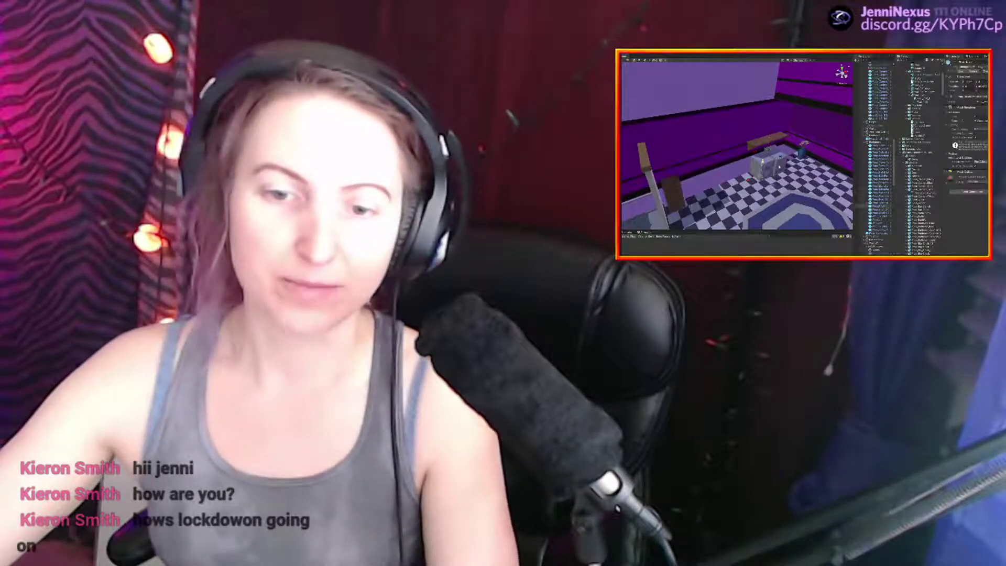
left_click_drag(777, 138, 736, 118, "alt")
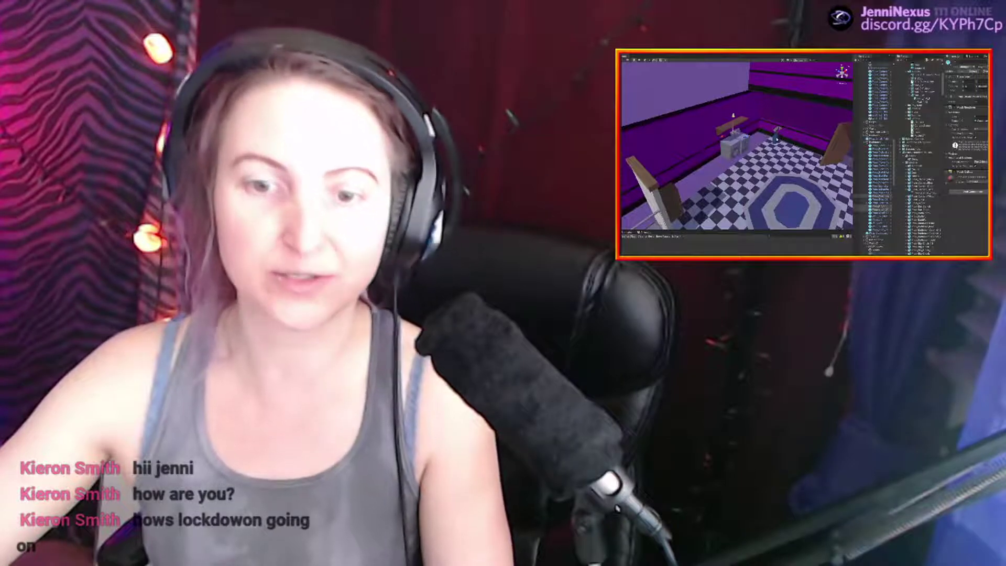
left_click(790, 150)
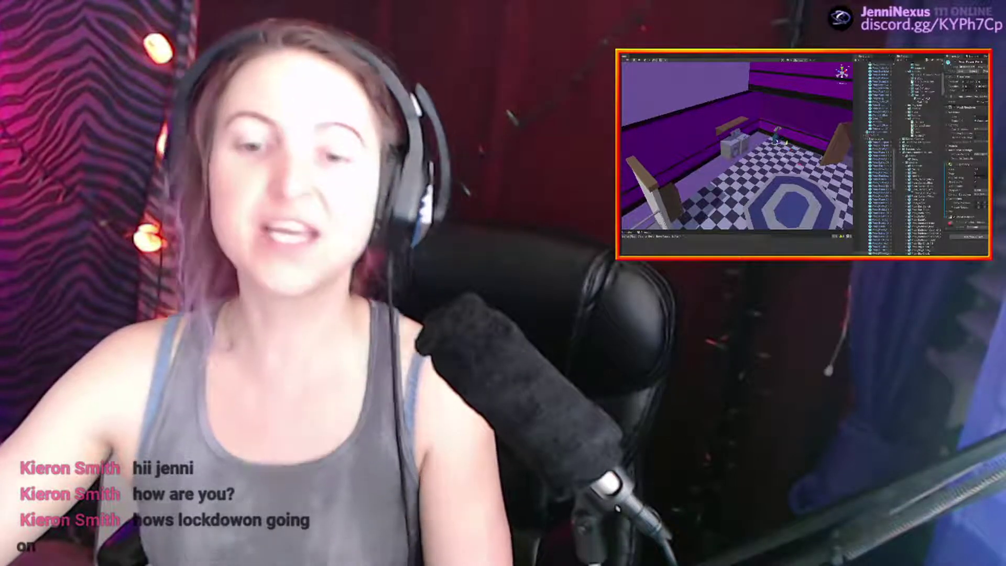
left_click_drag(790, 151, 784, 147)
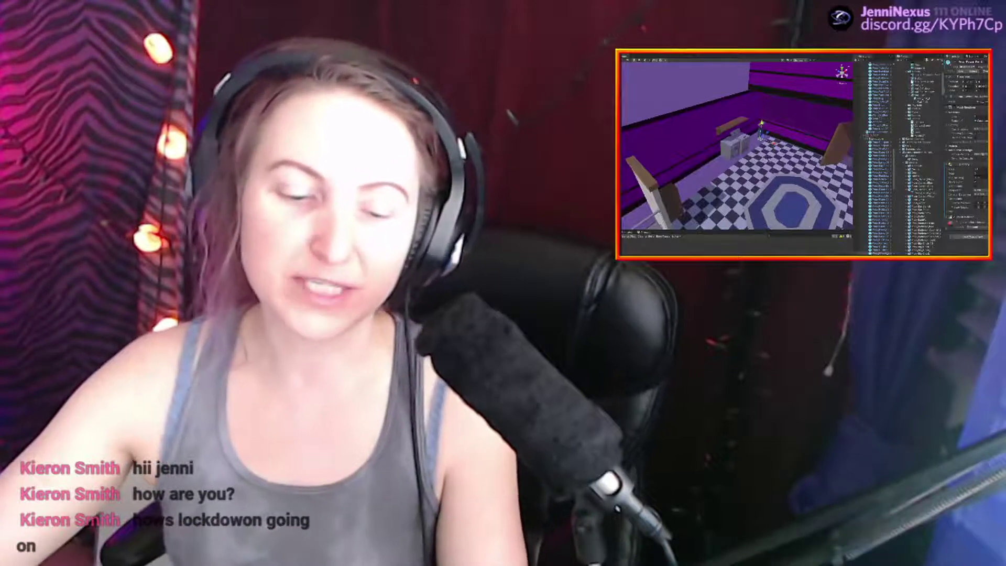
Examine the checkered-floor room's furniture layout and surrounding walls from several angles.
left_click_drag(769, 160, 787, 185, "alt")
key("s")
right_click_drag(768, 179, 766, 168)
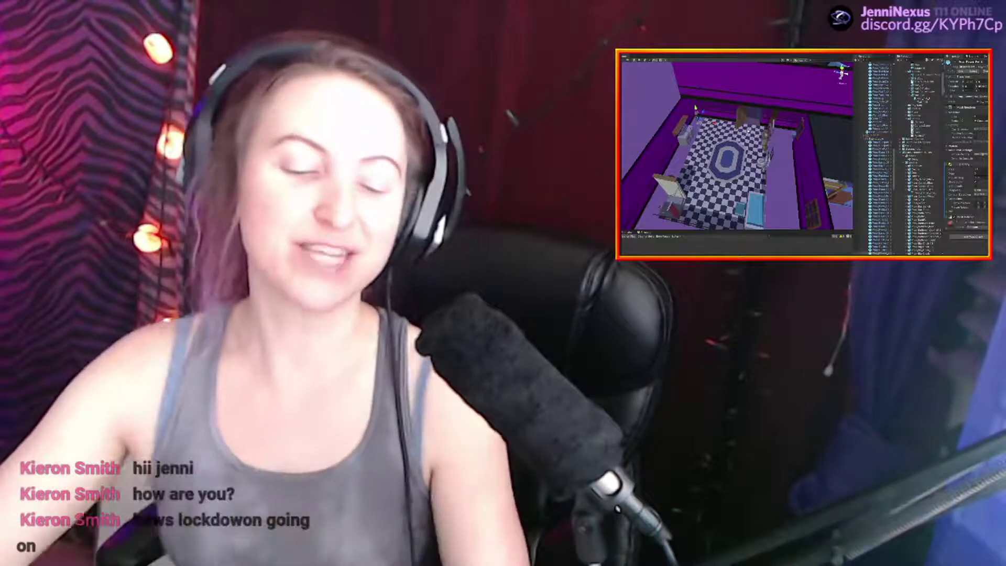
left_click_drag(725, 127, 705, 140, "alt")
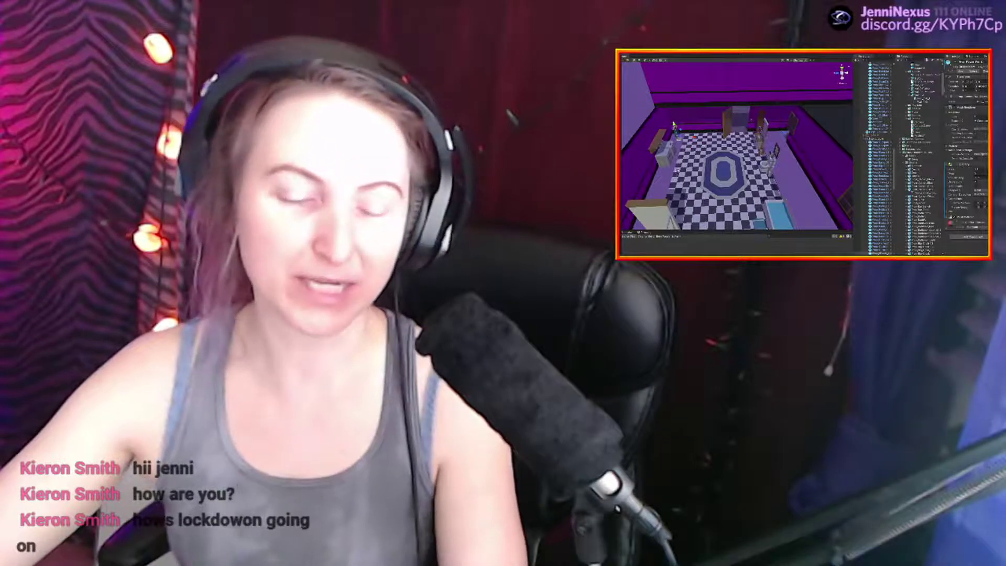
scroll(699, 158, "up", 8)
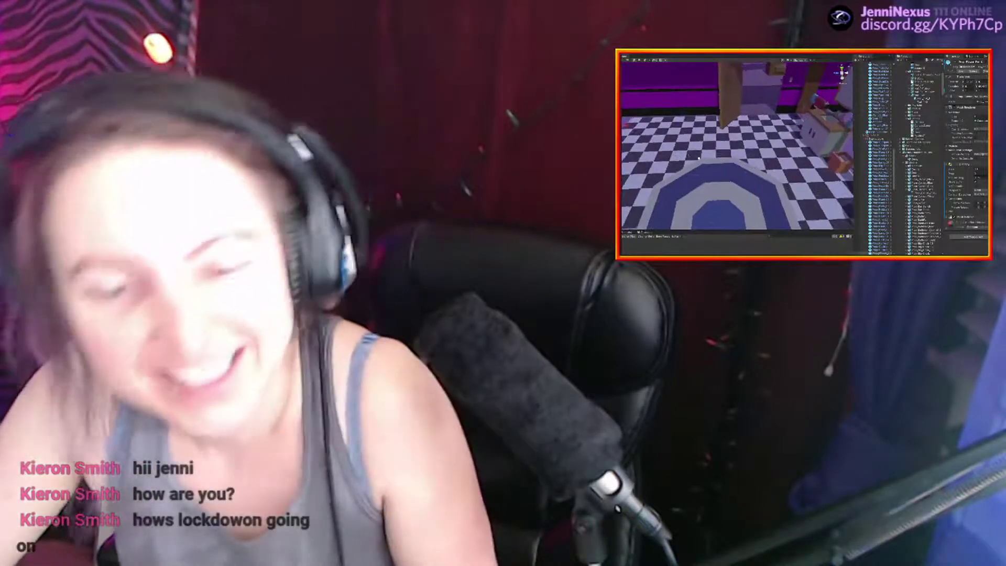
scroll(699, 158, "down", 6)
left_click_drag(698, 158, 737, 164, "alt")
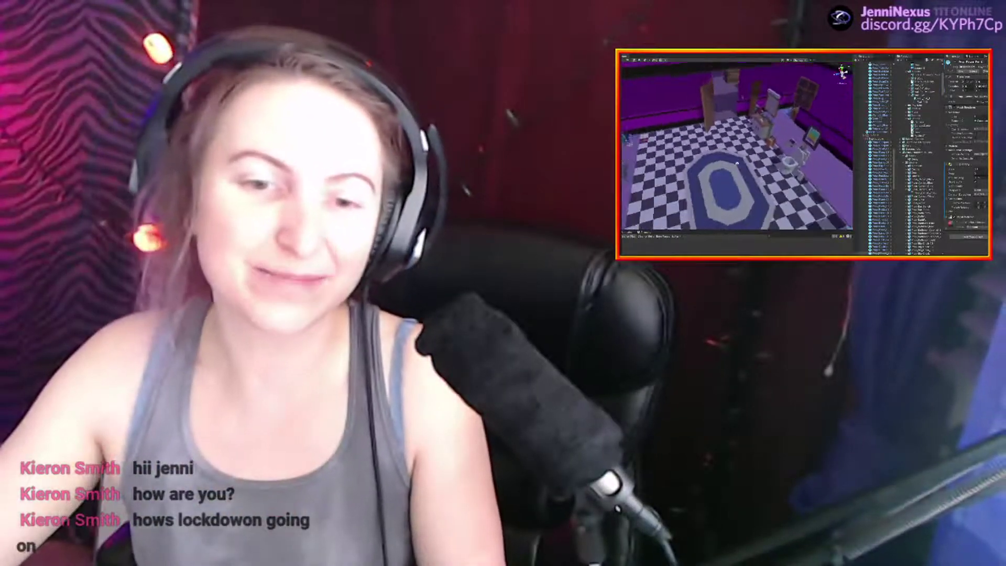
left_click(740, 134)
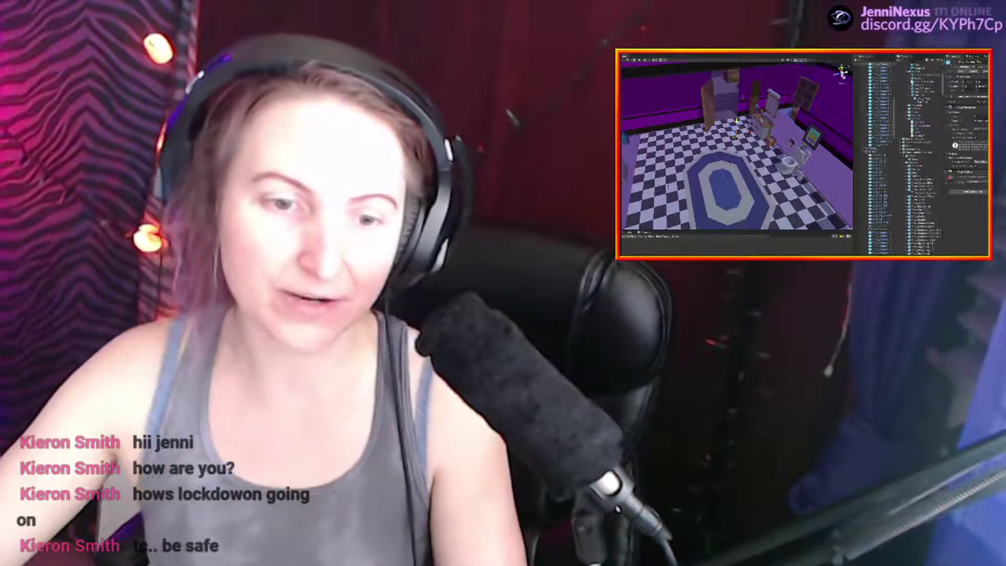
left_click_drag(729, 193, 676, 157, "alt")
scroll(766, 180, "down", 4)
scroll(769, 171, "up", 4)
Shorten the long lower outer wall of the house by setting its scale to 100.
mouse_move(759, 145)
left_mouse_down("alt")
mouse_move(818, 172)
mouse_move(753, 176)
mouse_move(745, 154)
left_mouse_up("alt")
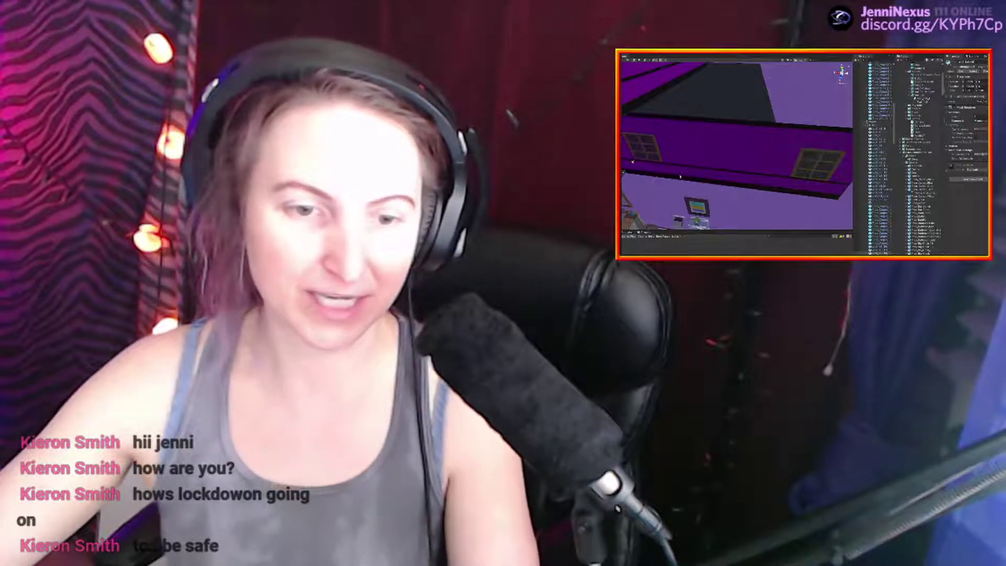
scroll(742, 185, "down", 5)
mouse_move(742, 185)
left_mouse_down("alt")
mouse_move(703, 160)
mouse_move(731, 211)
mouse_move(805, 201)
mouse_move(826, 147)
mouse_move(738, 170)
left_mouse_up("alt")
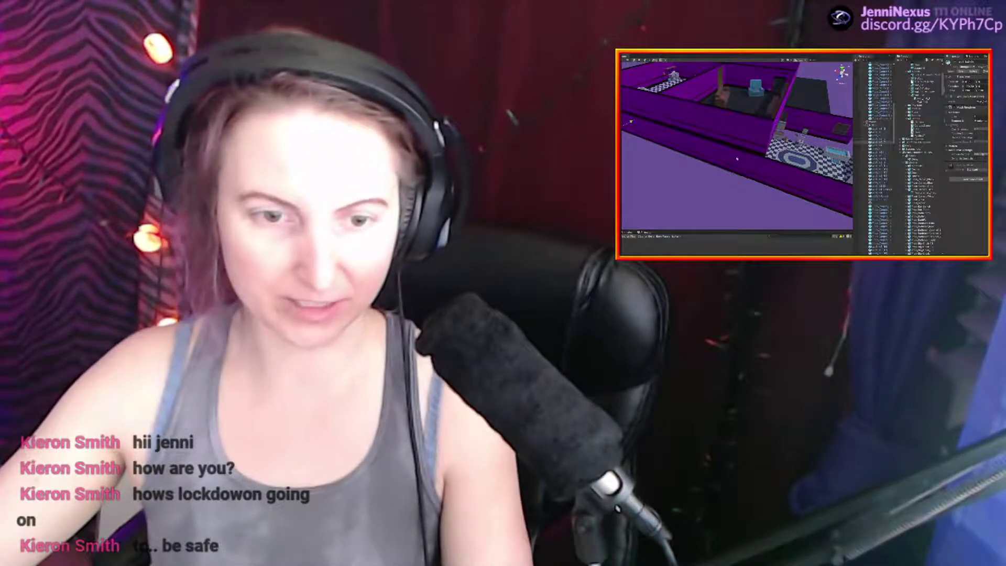
scroll(736, 158, "down", 5)
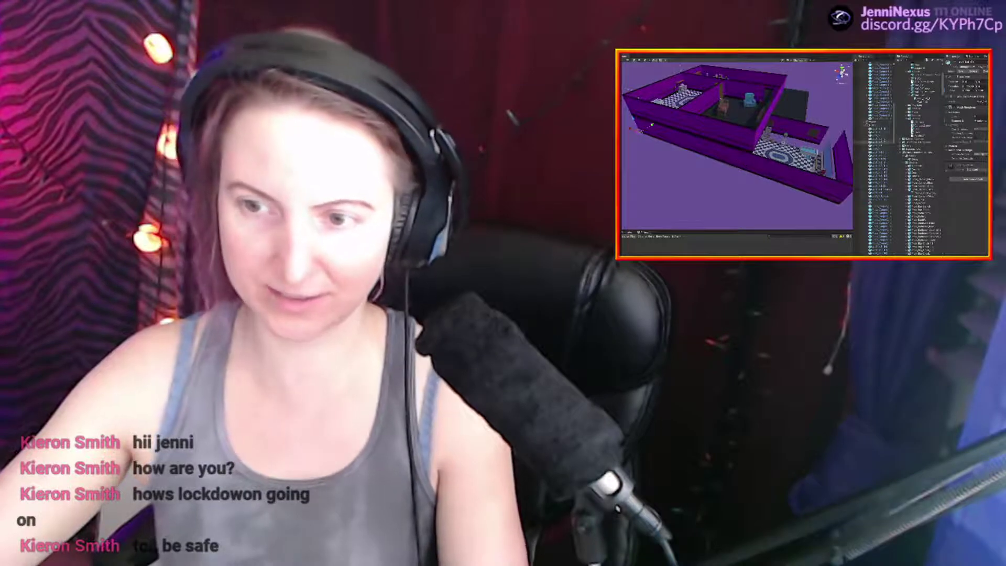
type("1")
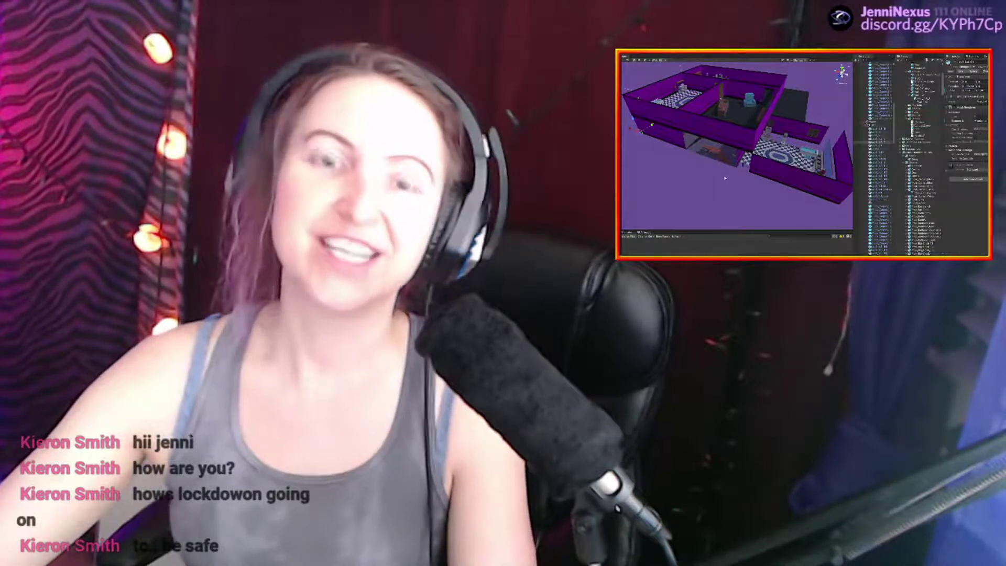
Duplicate the shortened lower outer wall and move the copy to X -15 to fill the gap beside it.
left_click_drag(732, 178, 721, 175, "alt")
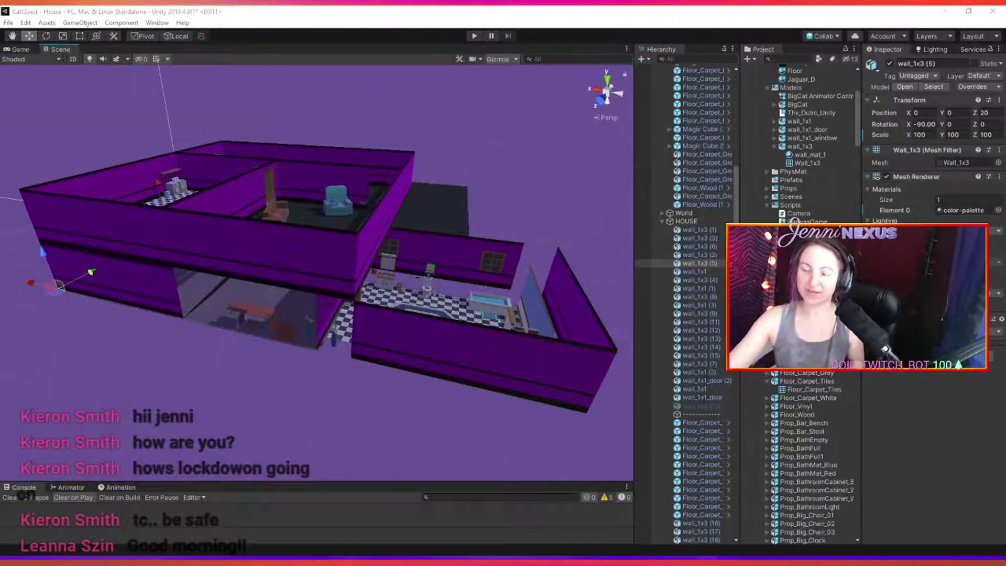
left_click_drag(338, 372, 381, 385, "alt")
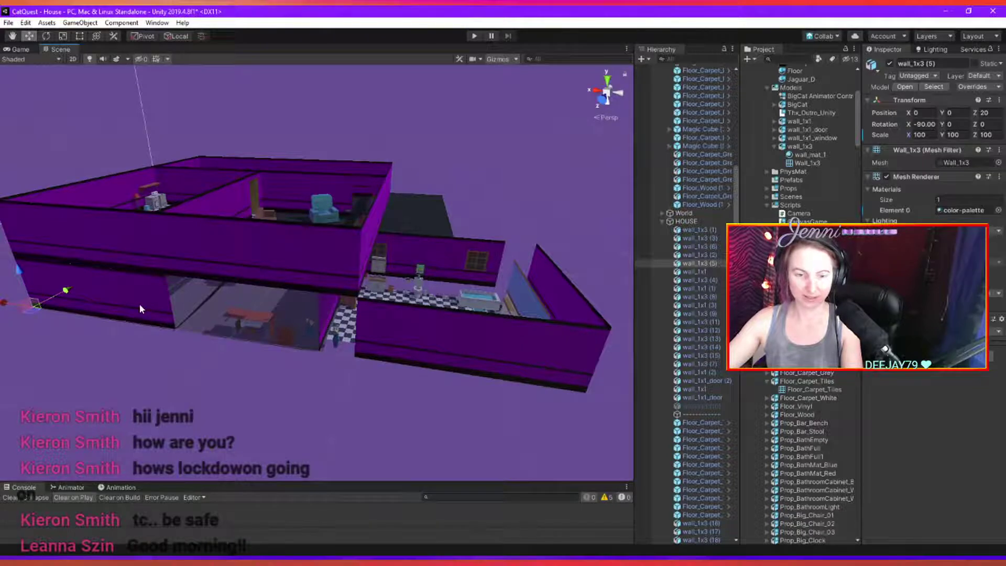
key("ctrl+d")
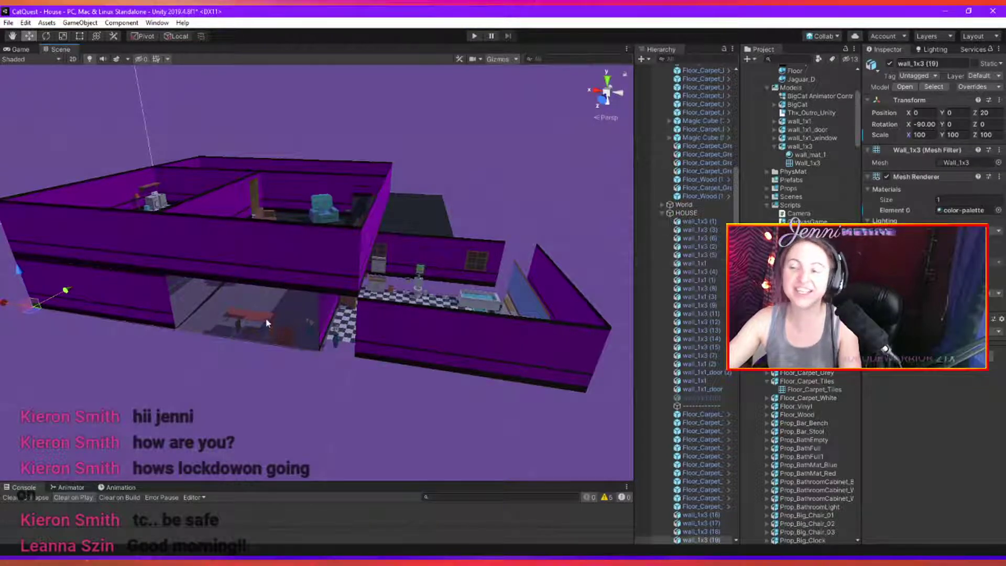
left_click_drag(267, 324, 215, 354, "alt")
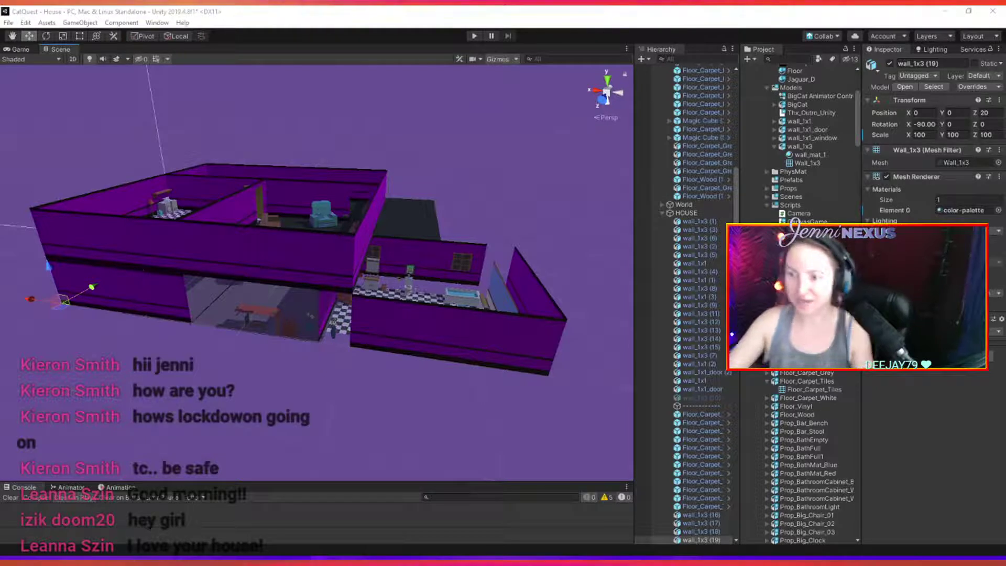
left_click(21, 319)
left_click(40, 303)
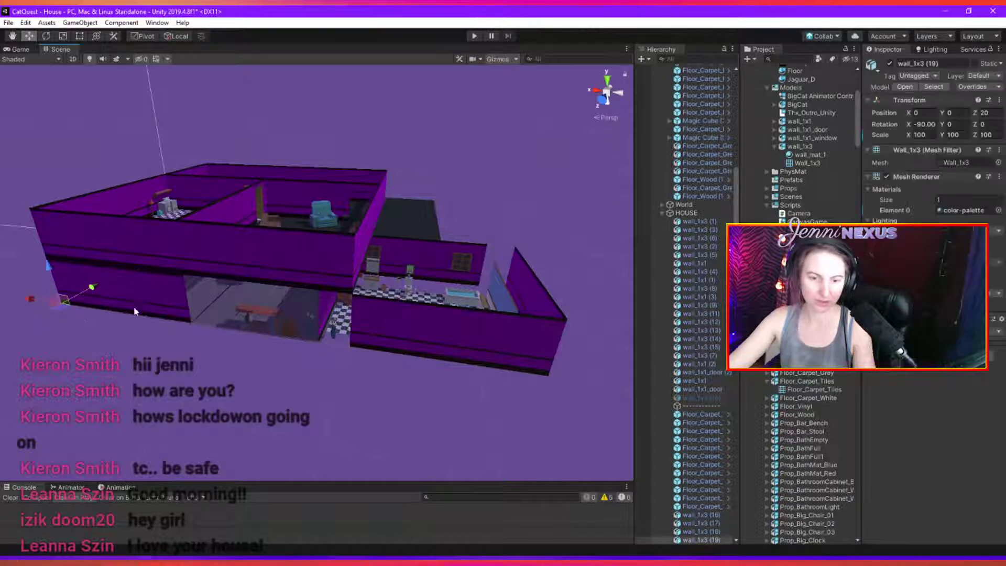
left_click_drag(39, 303, 251, 386)
key("ctrl+z")
left_click_drag(27, 303, 141, 338)
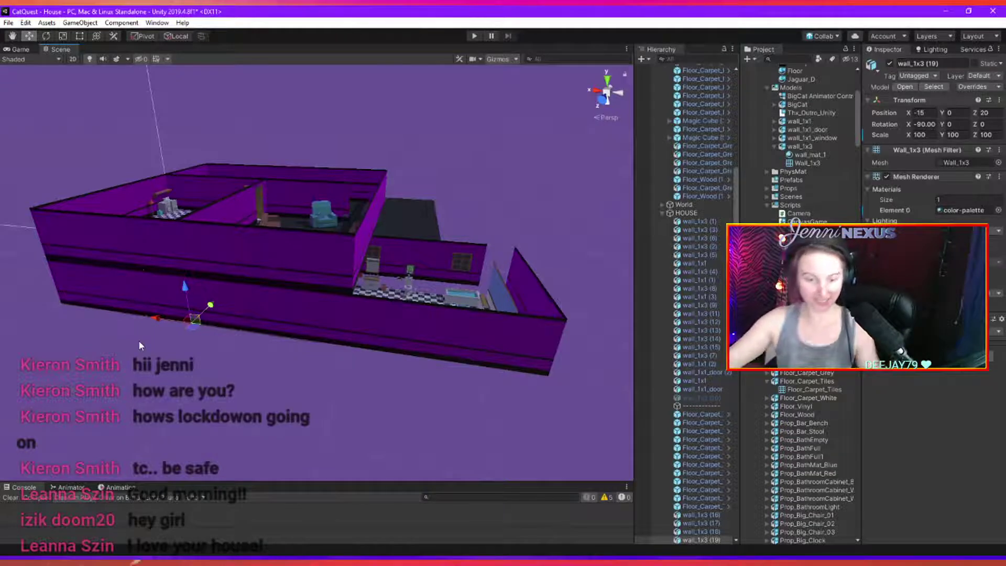
Delete the checkered-floor room's outer wall and replace it with a duplicate of the adjacent wall at X -30.
left_click(463, 331)
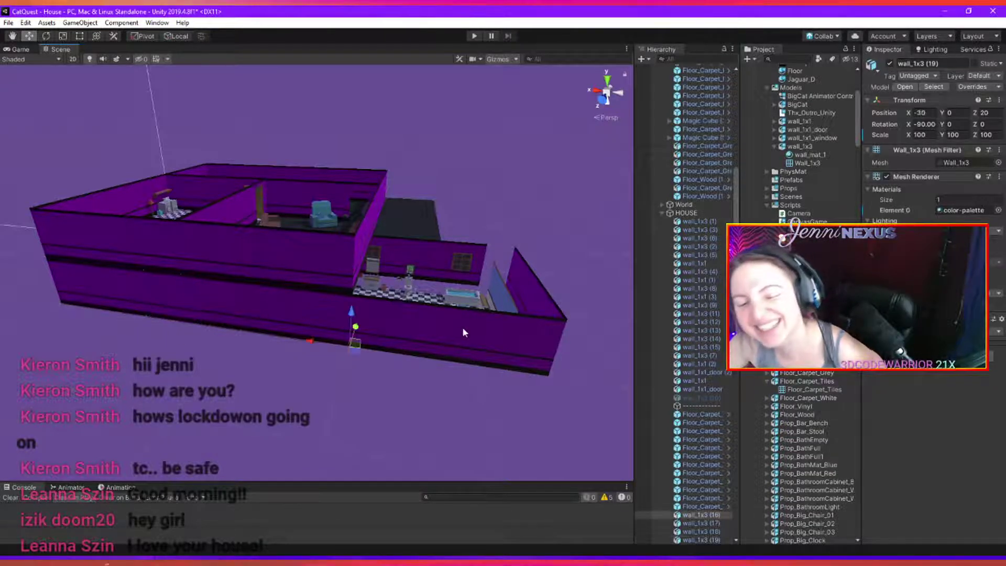
key("Delete")
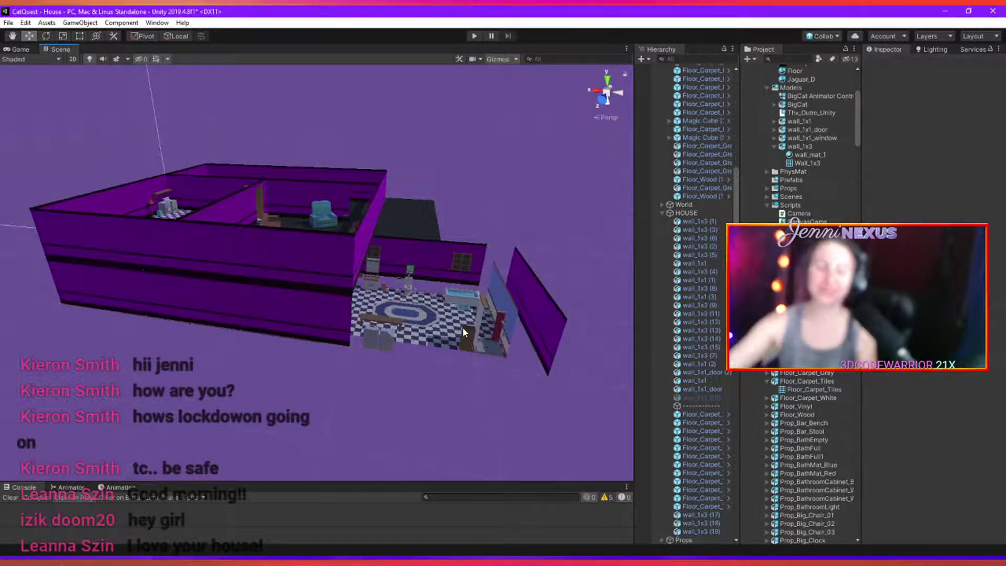
left_click(308, 322)
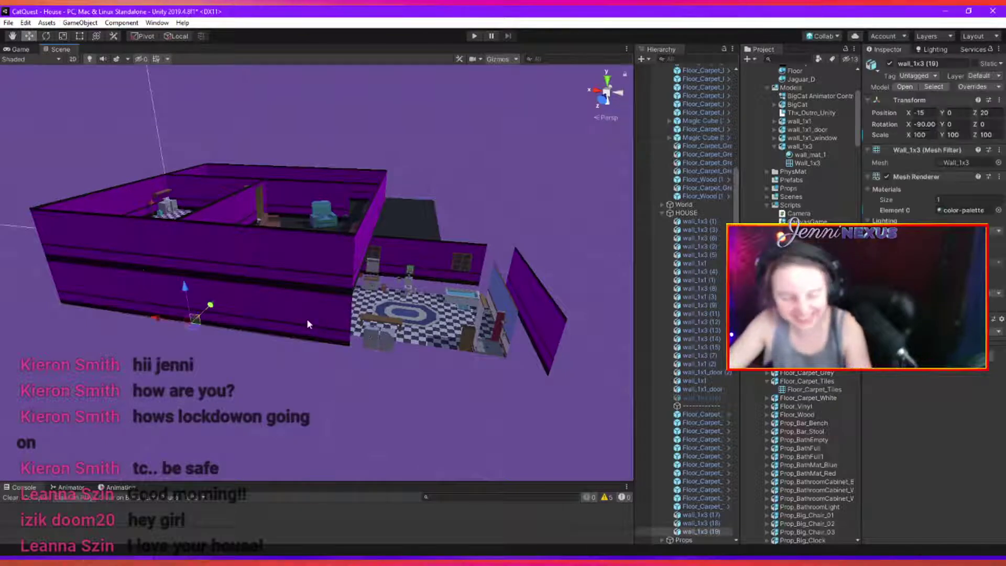
key("ctrl+d")
left_click_drag(168, 320, 409, 285)
Delete the windowed partition's wall piece at X -27.25, Z 5 between the checkered-floor room and its neighbour.
left_click(410, 288)
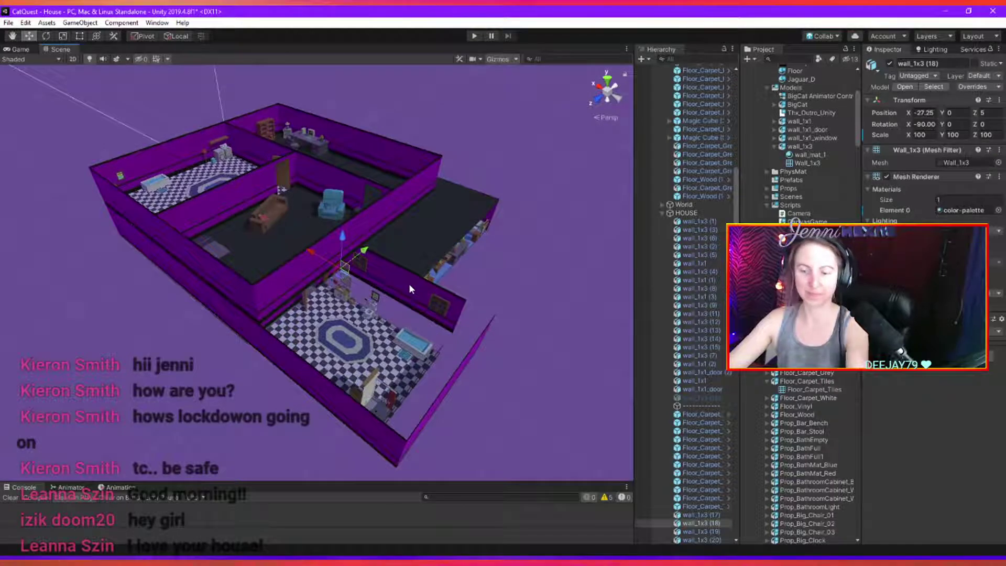
key("Delete")
left_click_drag(436, 436, 269, 373, "alt")
Duplicate the checkered-floor room's outer wall at X -30 and move the copy to Z 5 on the room's opposite side.
left_click(215, 375)
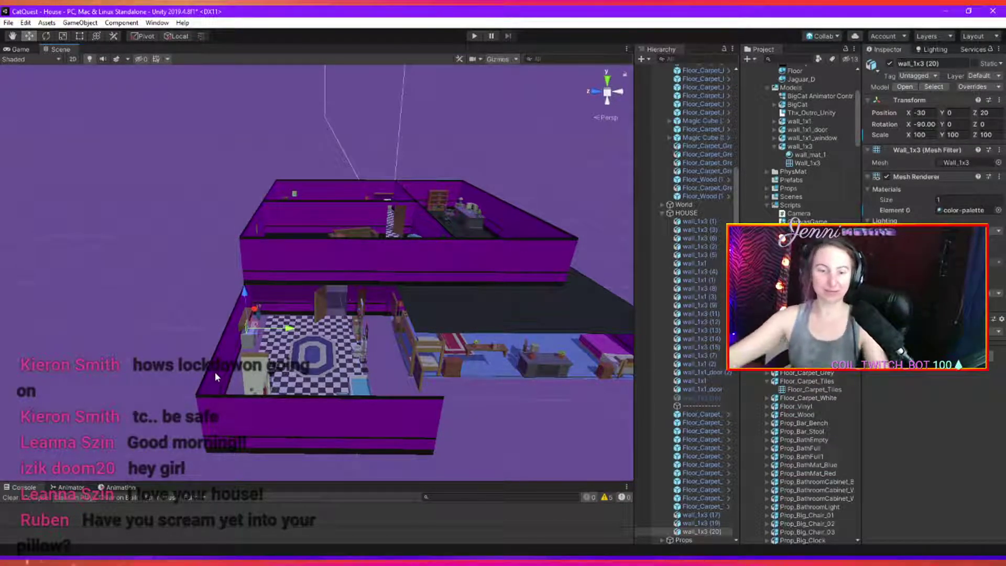
left_click_drag(418, 315, 350, 404, "alt")
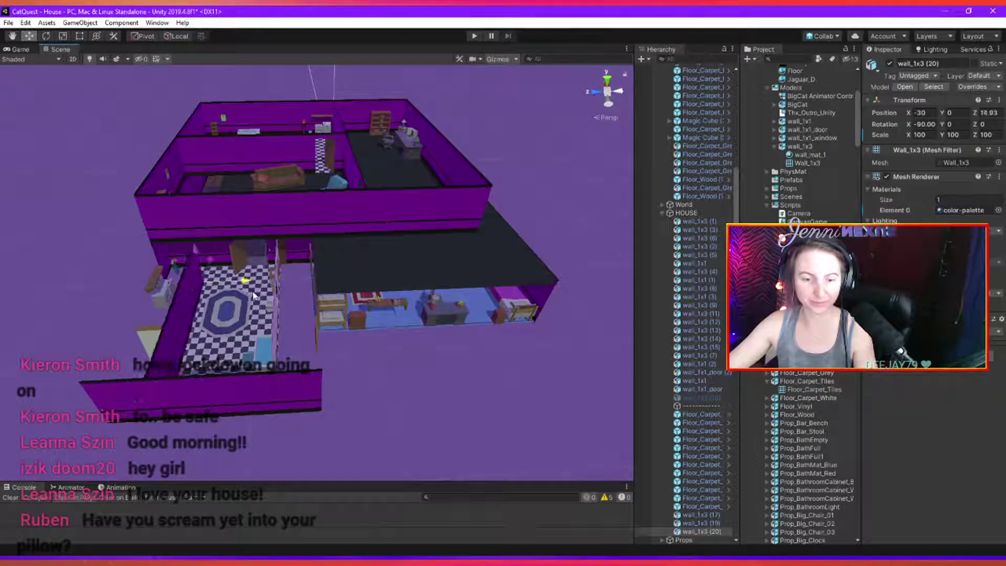
key("ctrl+d")
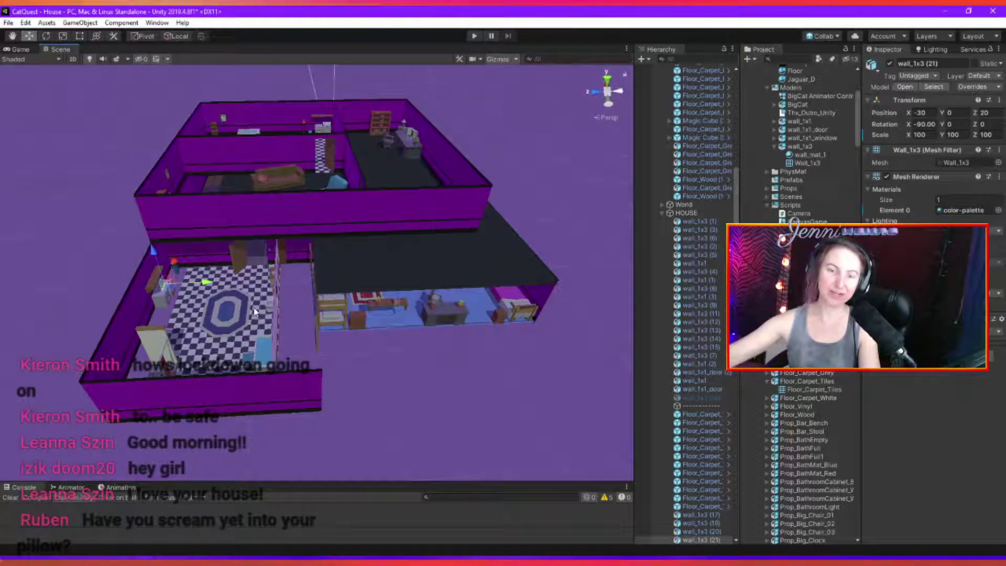
left_click_drag(207, 288, 214, 425)
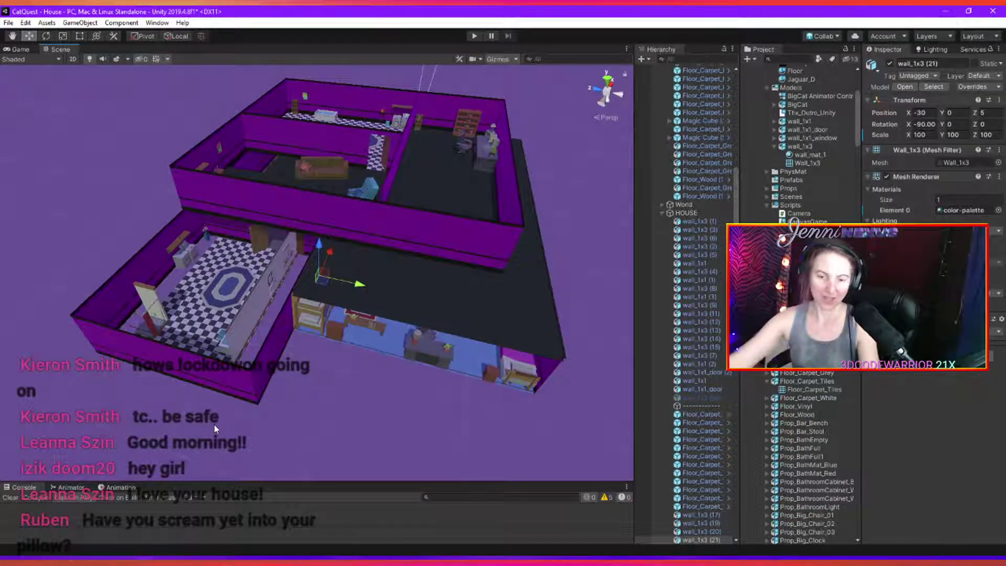
left_click_drag(283, 439, 439, 346, "alt")
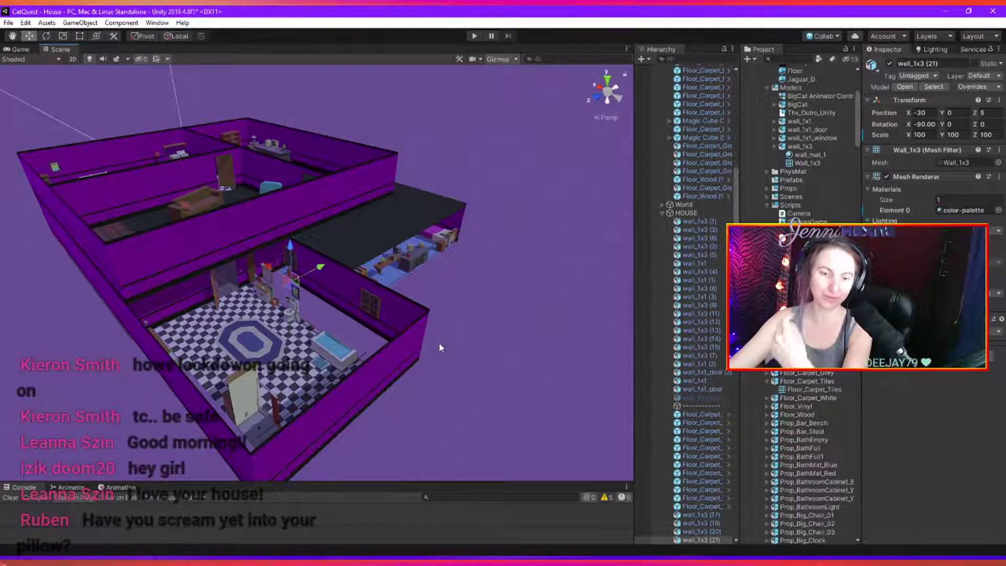
Examine the alignment and positions of the lower outer wall pieces along the house's long side.
scroll(402, 328, "up", 5)
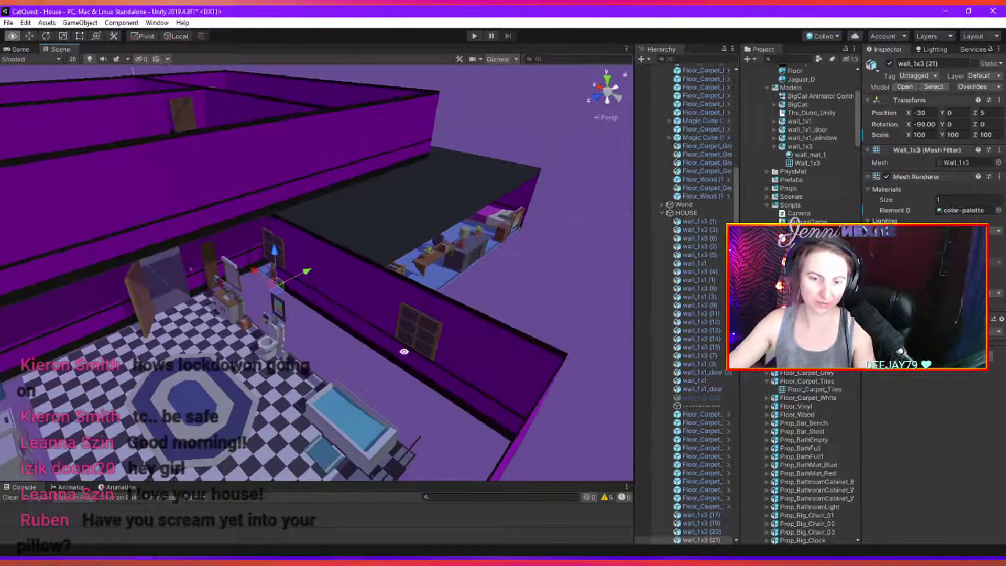
left_click_drag(405, 351, 326, 350, "alt")
left_click(326, 350)
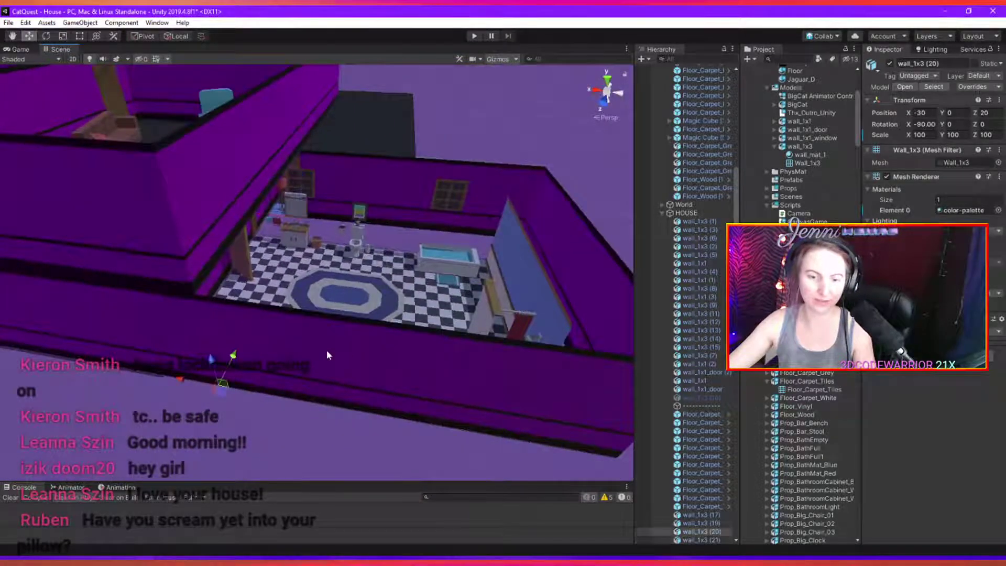
scroll(269, 382, "down", 4)
middle_click_drag(268, 330, 320, 376)
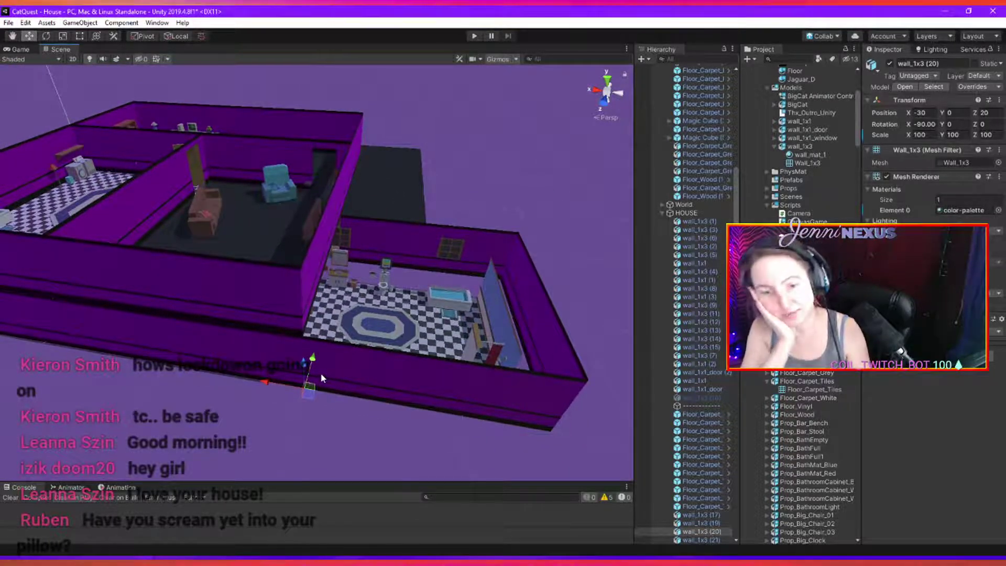
left_click_drag(320, 372, 322, 334, "alt")
left_click(322, 340)
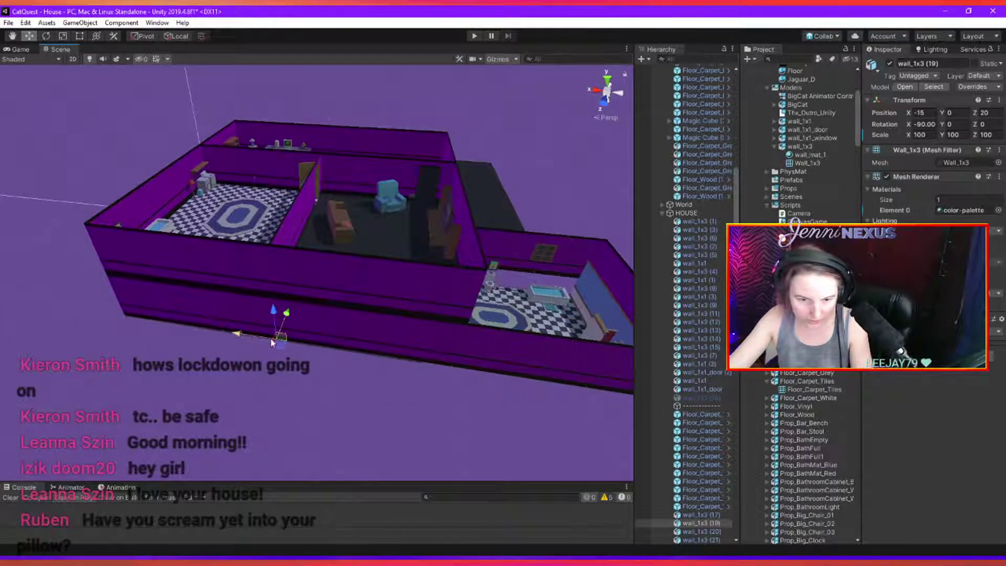
left_click(177, 310)
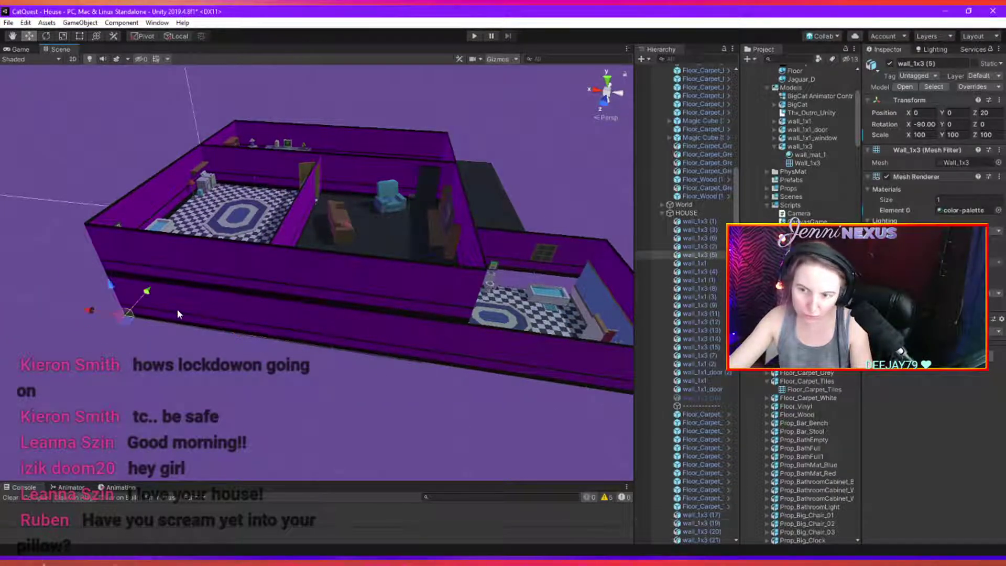
left_click(369, 328)
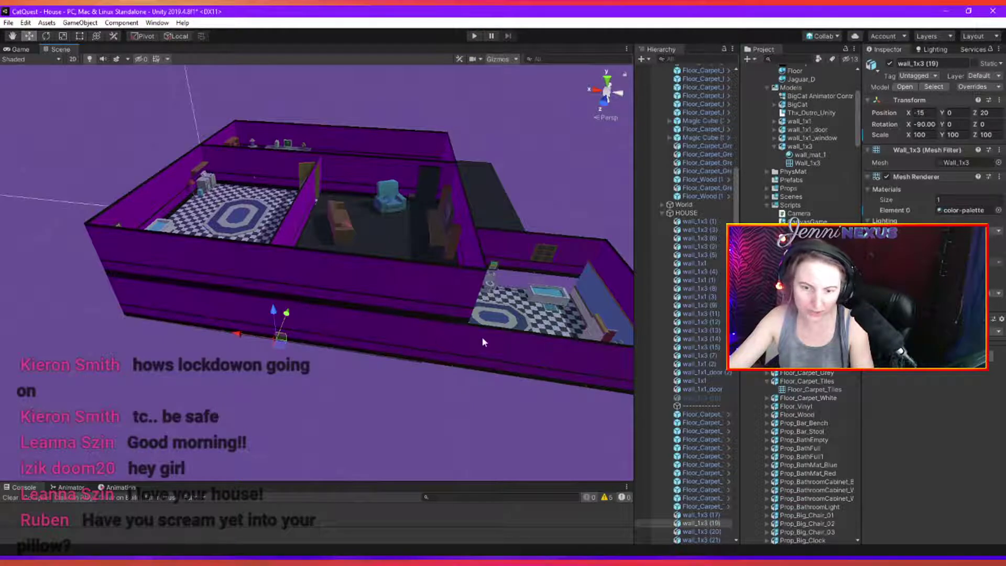
middle_click_drag(482, 336, 325, 288)
left_click(328, 288)
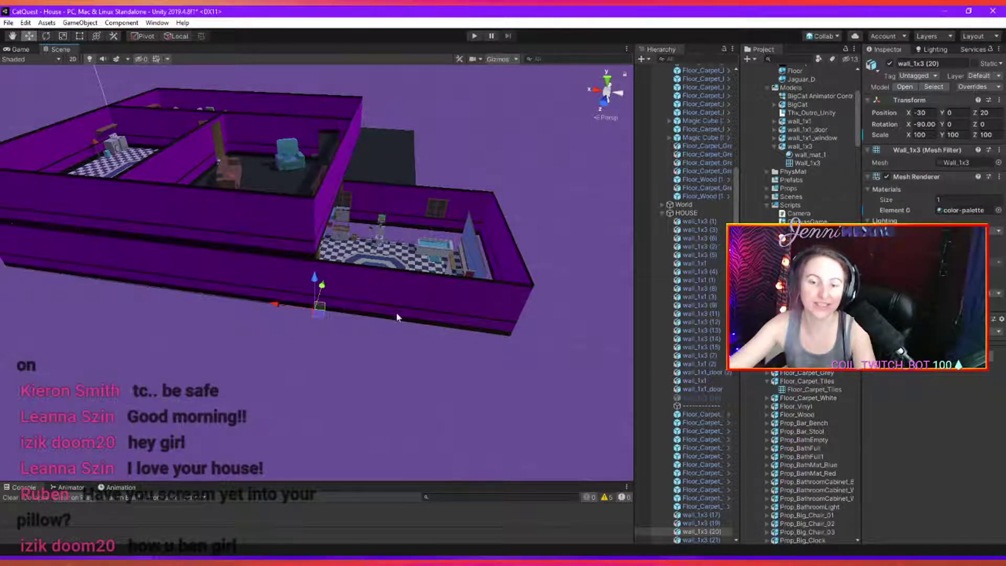
left_click_drag(435, 364, 378, 350, "alt")
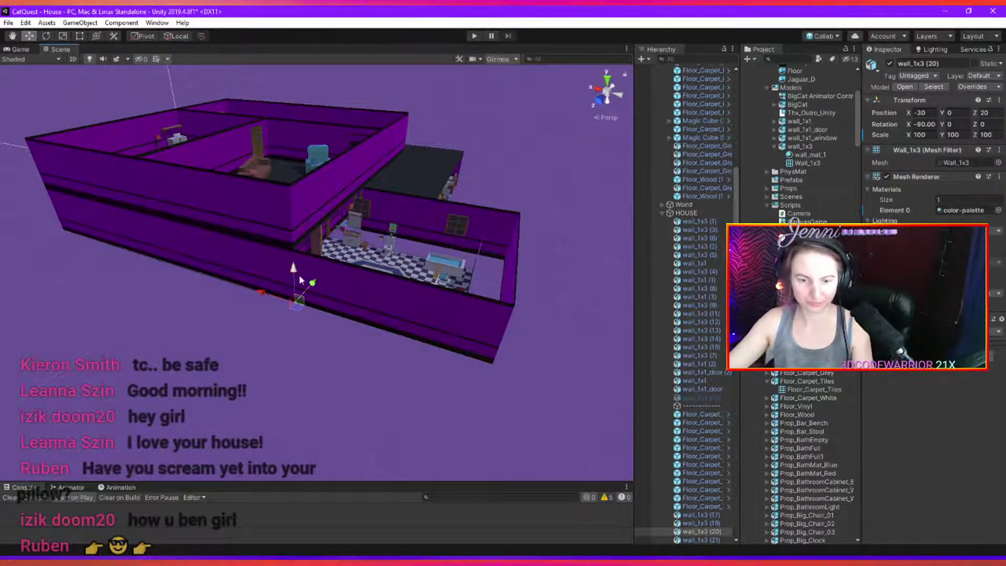
left_click_drag(300, 278, 427, 288, "alt")
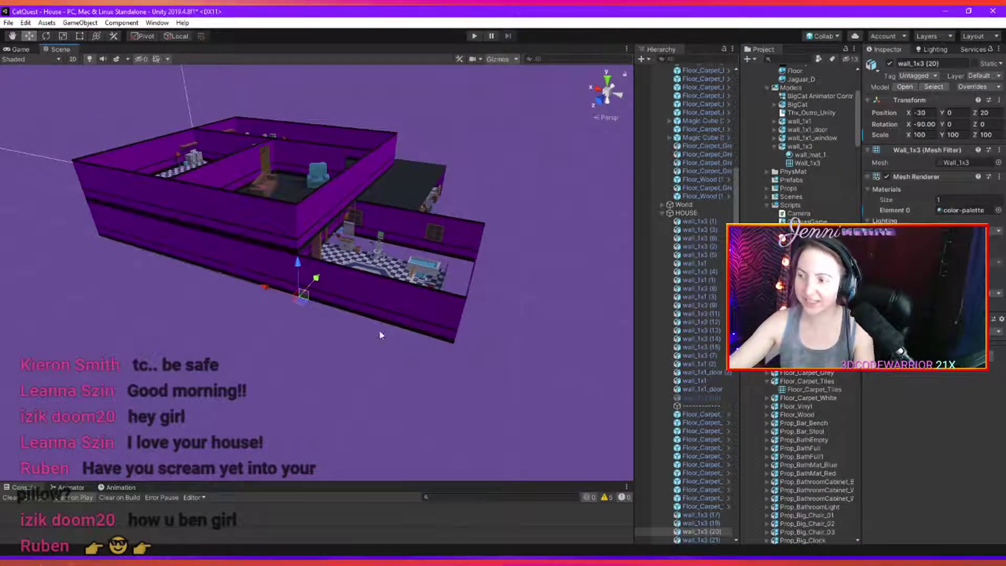
scroll(390, 322, "up", 4)
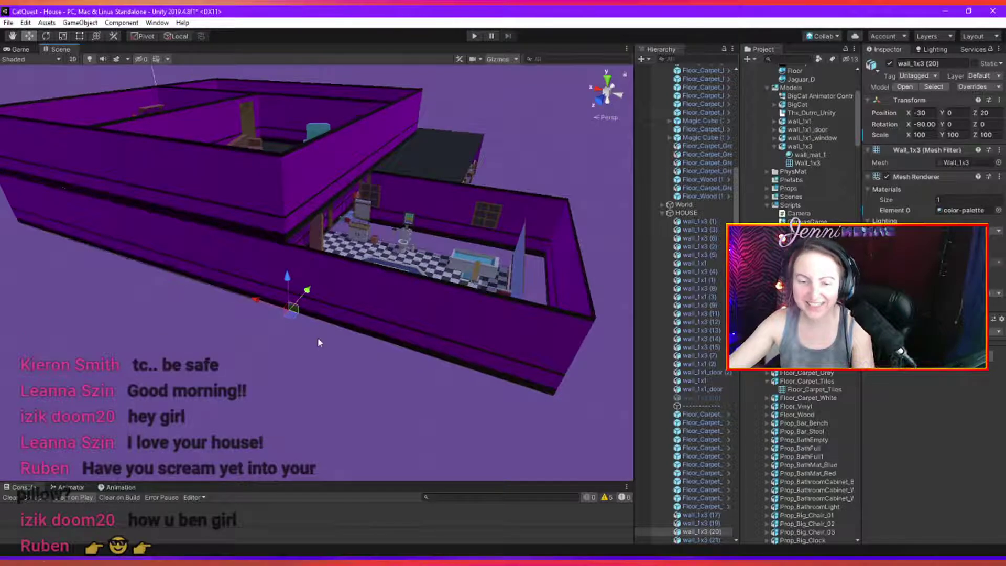
left_click_drag(319, 343, 238, 337, "alt")
scroll(237, 336, "down", 3)
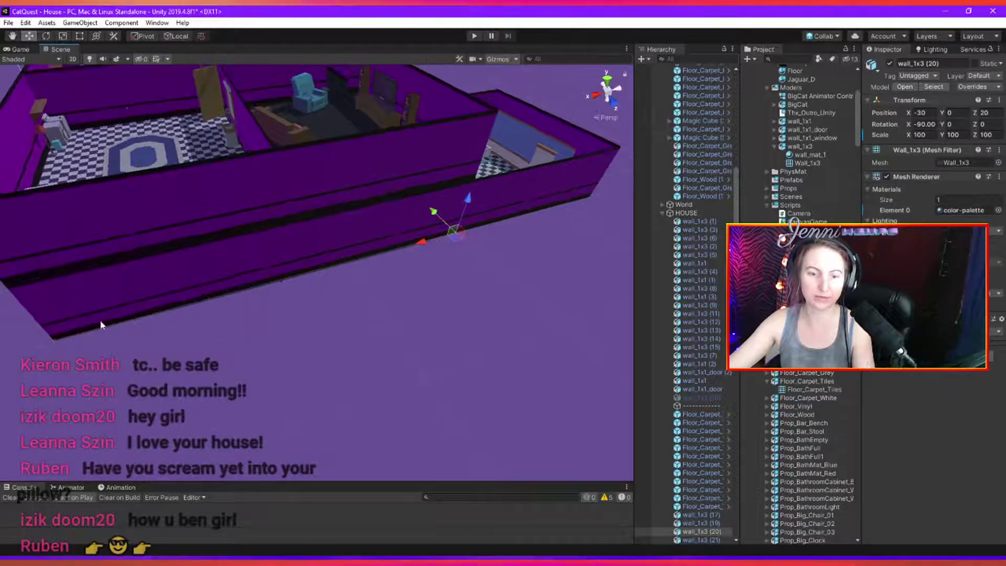
Move the three lower outer wall pieces on the house's long side outward to Z 21.
left_click(93, 291)
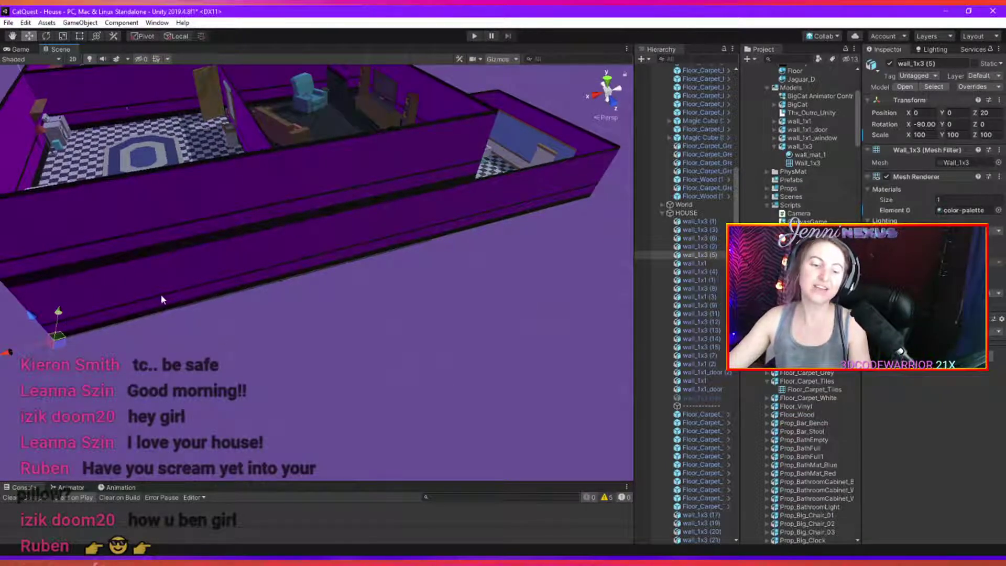
left_click_drag(60, 311, 64, 325)
left_click(271, 283)
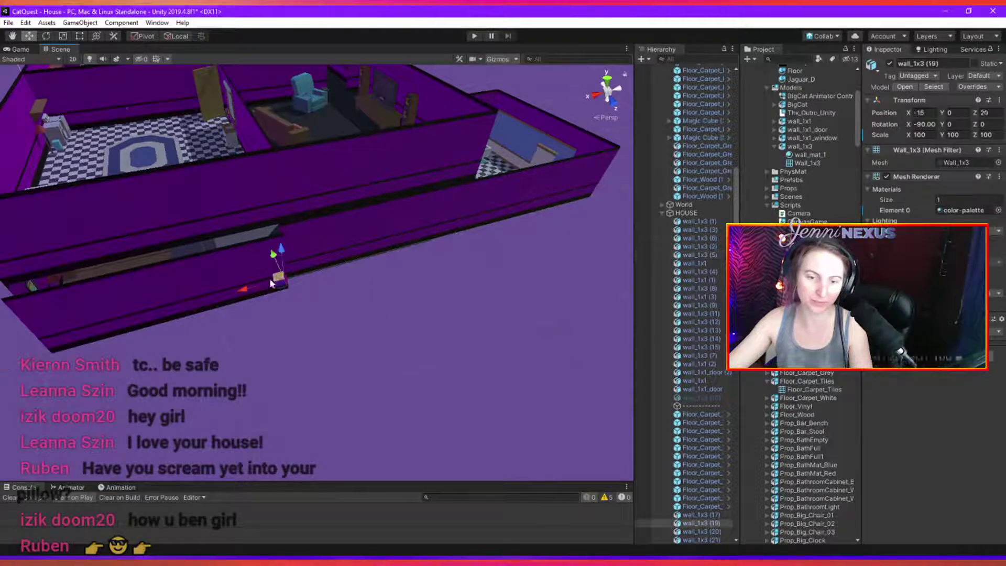
left_click_drag(271, 261, 392, 295)
right_click_drag(438, 275, 391, 286)
left_click(390, 269)
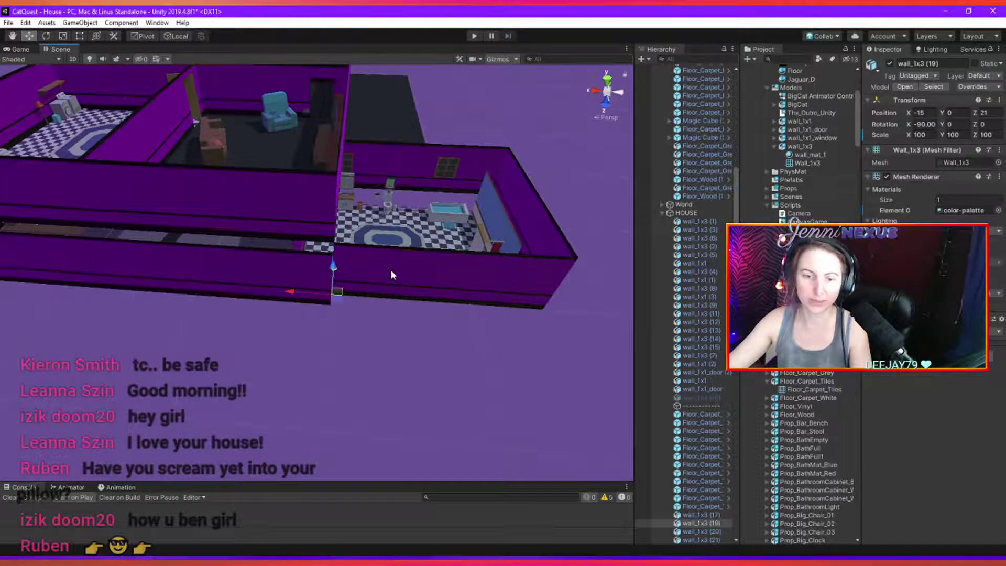
scroll(396, 319, "down", 2)
right_click_drag(353, 348, 254, 360)
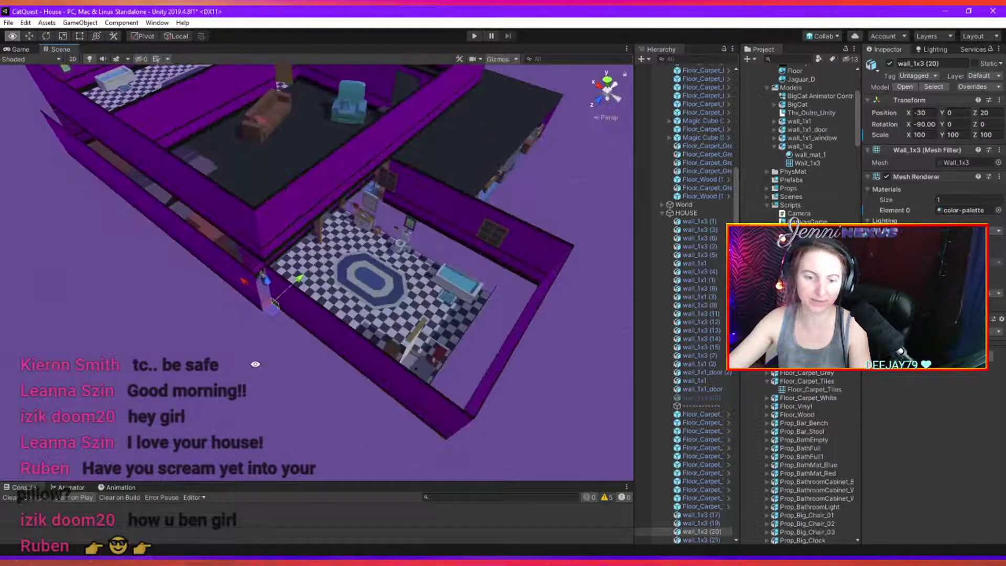
left_click_drag(300, 281, 295, 297)
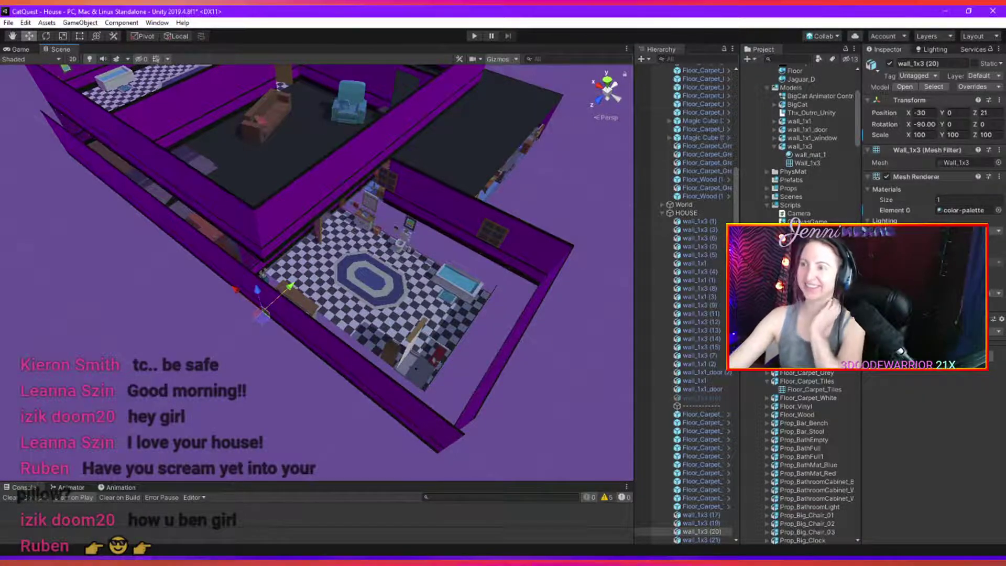
left_click(443, 559)
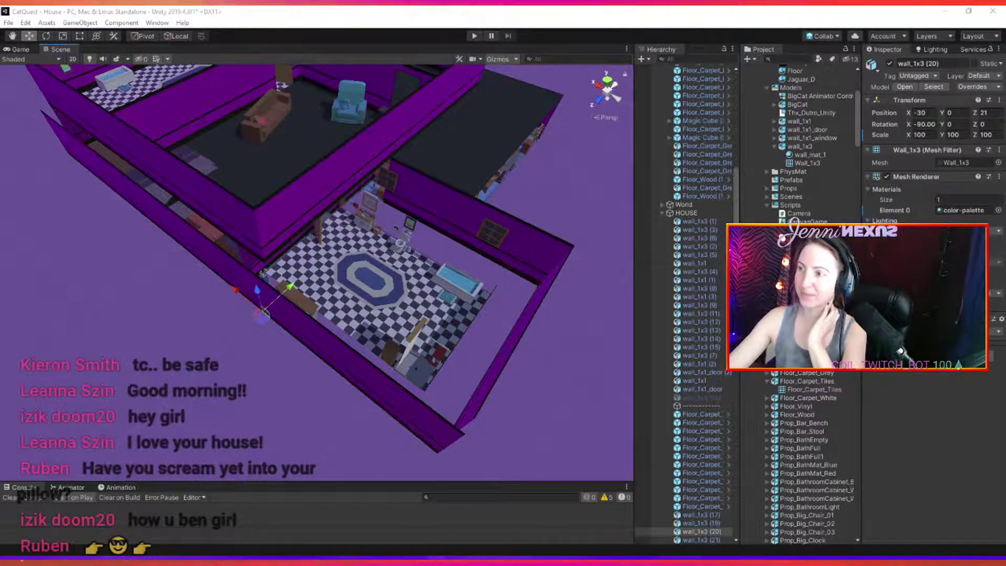
key("alt+Tab")
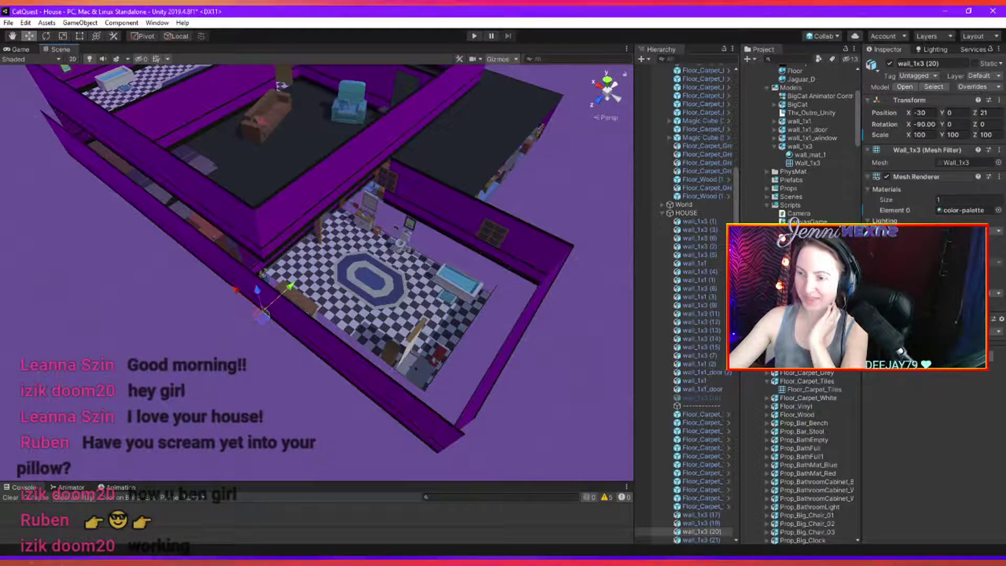
key("alt+Tab")
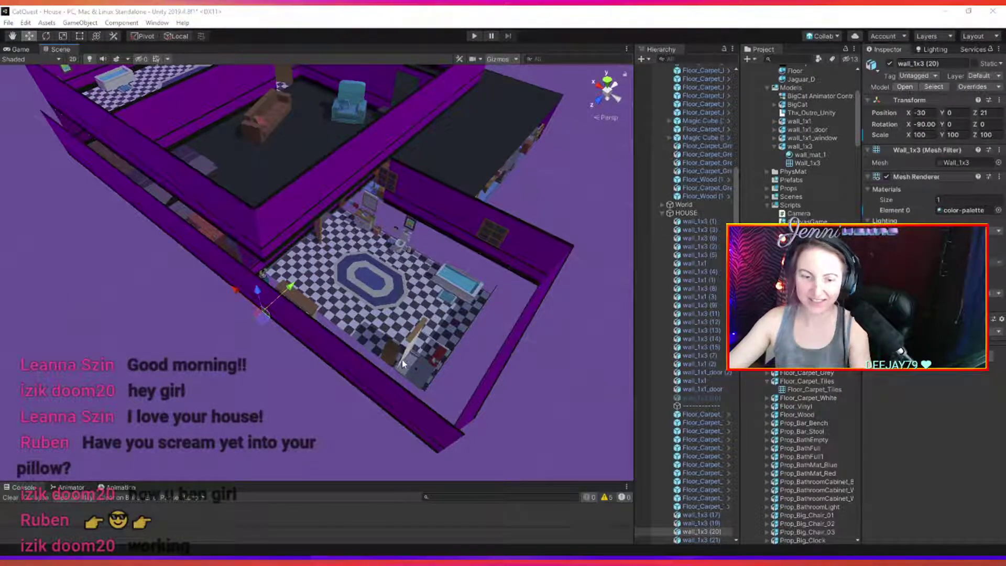
key("alt+Tab")
Try to move the short wall piece beside the checkered-floor room's open door to Z 14.25.
left_click_drag(402, 360, 404, 326, "alt")
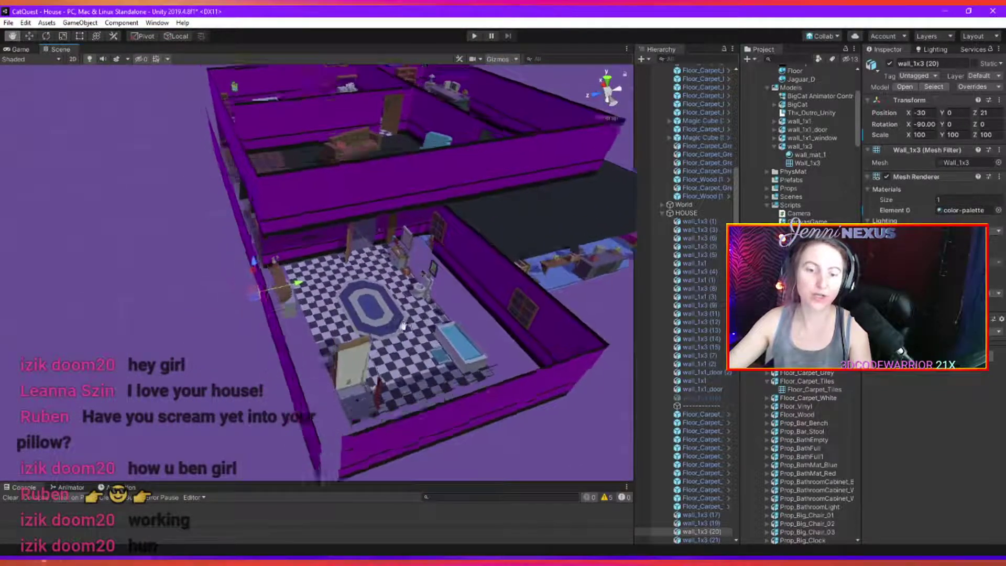
scroll(403, 326, "down", 3)
key("w")
left_click(336, 289)
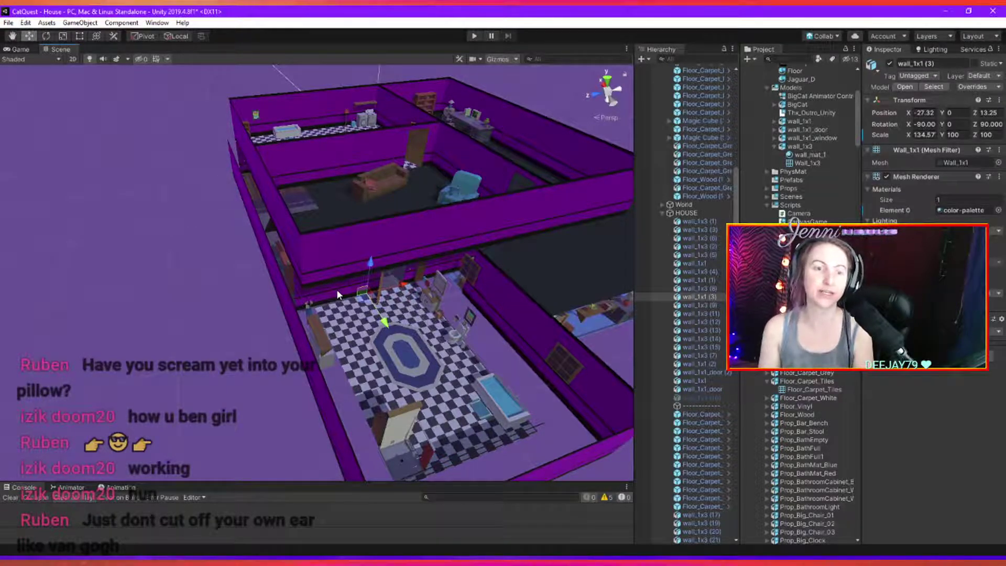
left_click_drag(336, 290, 288, 268, "alt")
scroll(369, 339, "up", 3)
scroll(370, 339, "up", 5)
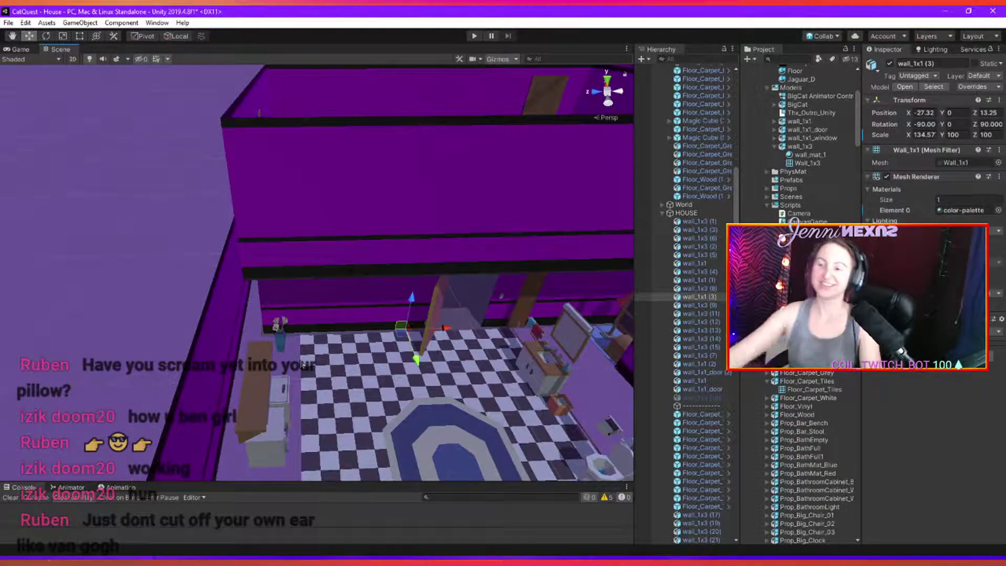
left_click_drag(336, 346, 474, 376, "alt")
scroll(421, 379, "up", 4)
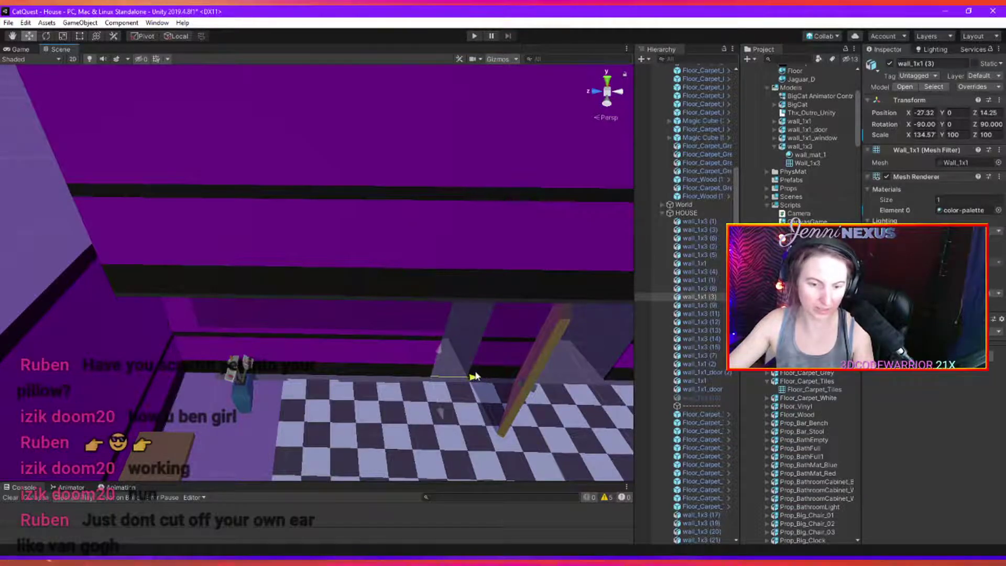
scroll(498, 388, "down", 5)
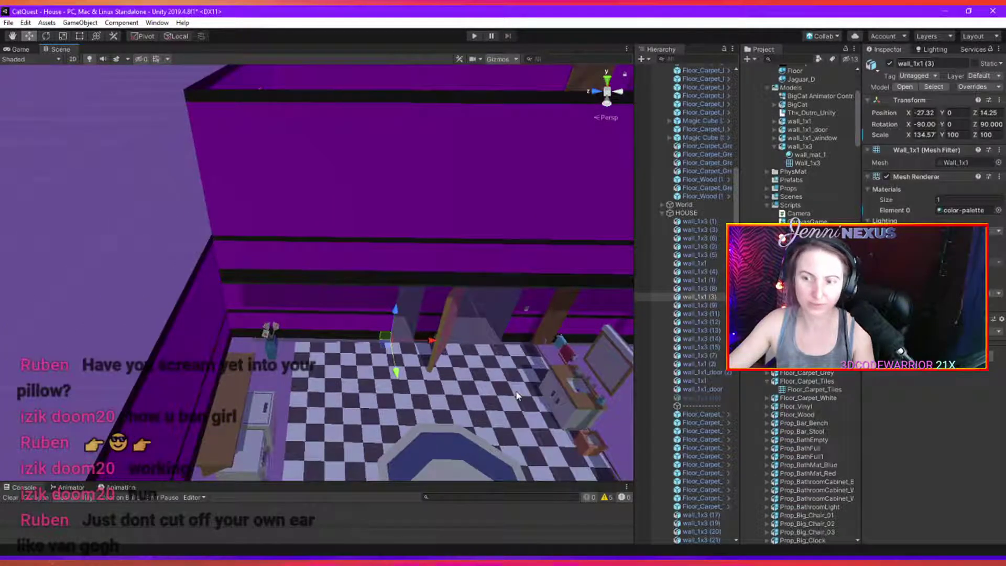
key("ctrl+z")
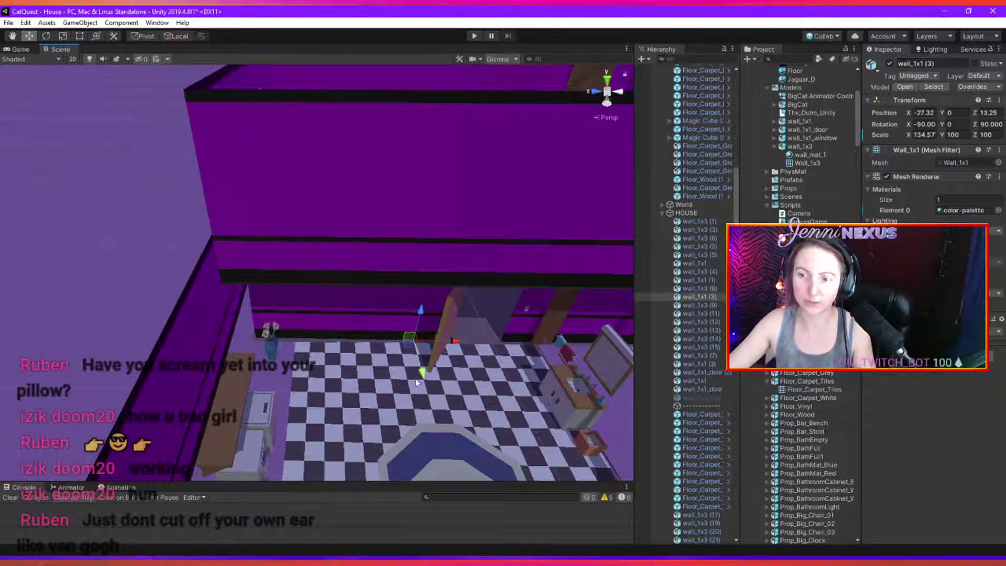
left_click_drag(457, 350, 453, 355)
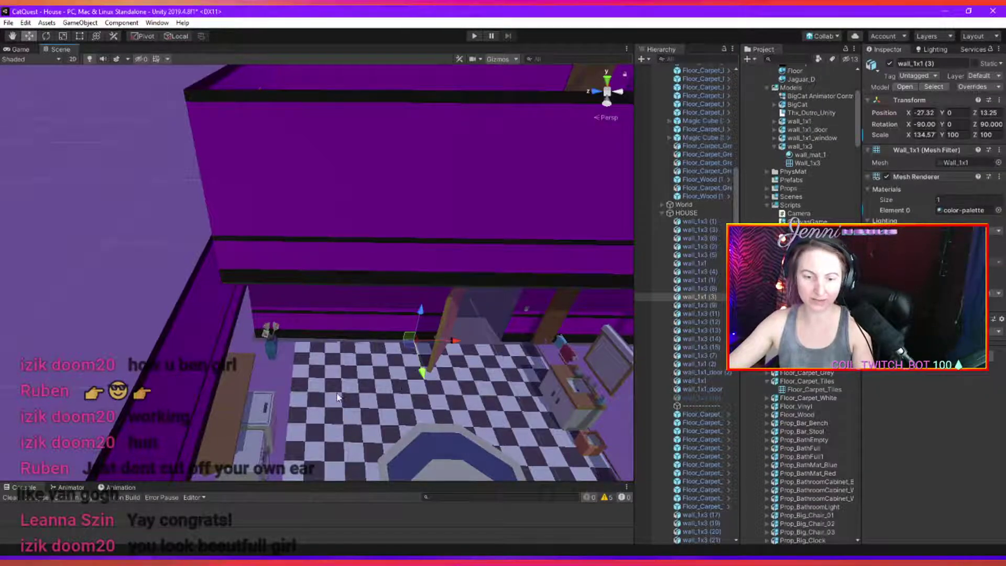
Examine the walls from inside the checkered-floor room and through the adjoining blue-carpeted bedroom.
middle_click_drag(407, 396, 289, 365)
left_click_drag(289, 366, 251, 312, "alt")
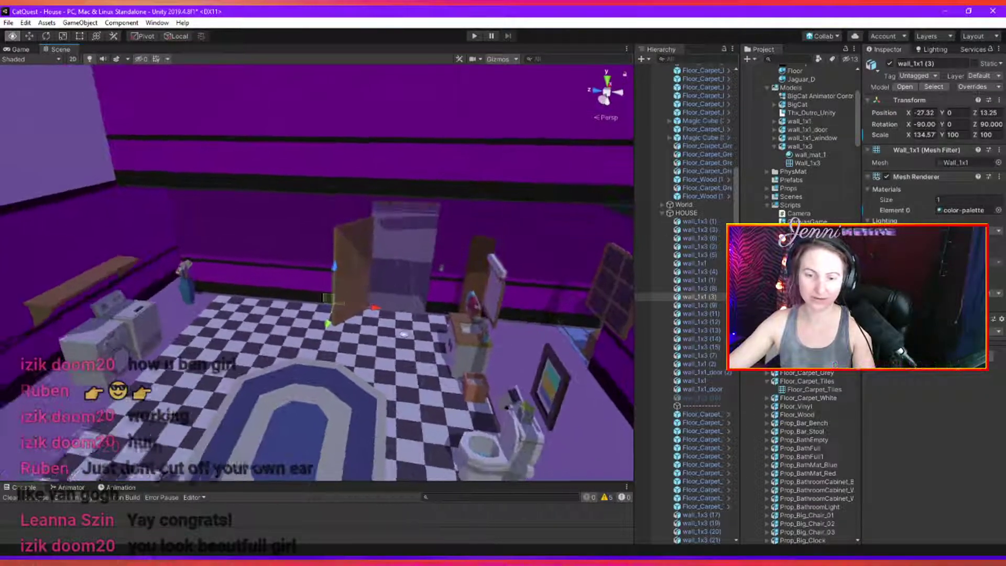
scroll(262, 325, "down", 5)
middle_click_drag(446, 362, 320, 369)
right_click_drag(320, 368, 302, 314)
mouse_move(435, 367)
right_mouse_down()
mouse_move(282, 402)
mouse_move(422, 371)
right_mouse_up()
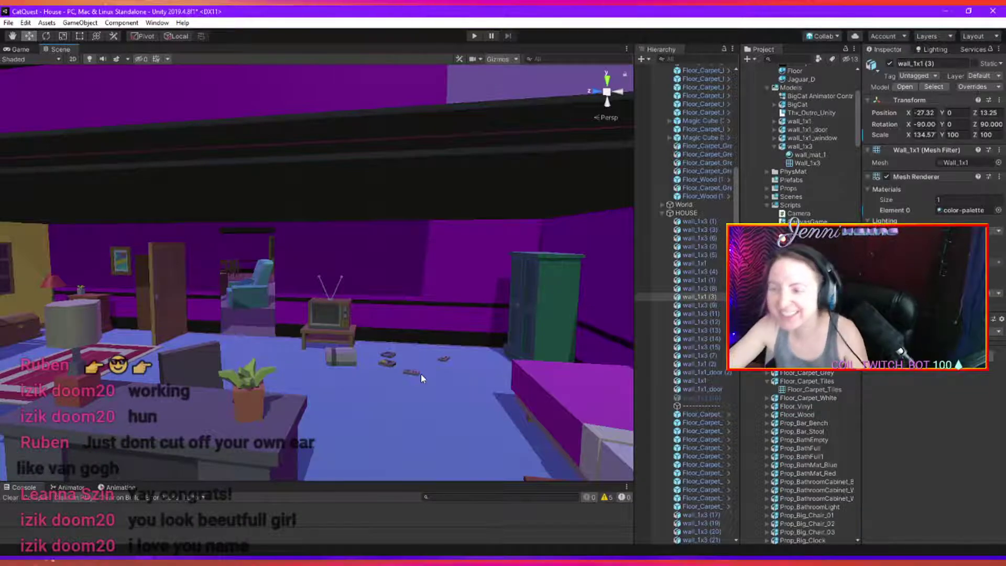
scroll(420, 373, "down", 3)
right_click_drag(219, 377, 366, 347)
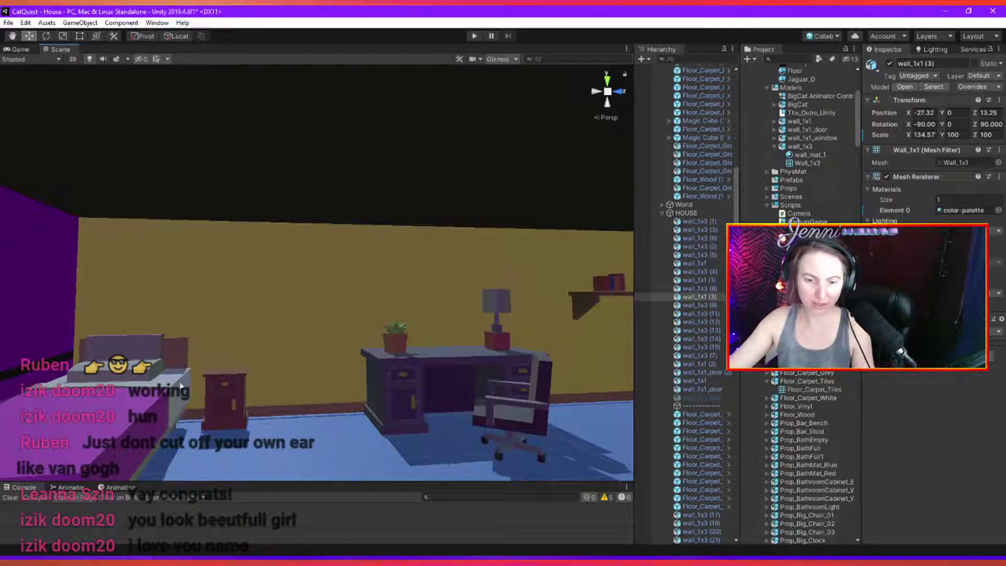
Try to slide the yellow wall piece behind the bedroom's purple bed along X to -14.84.
left_click(279, 335)
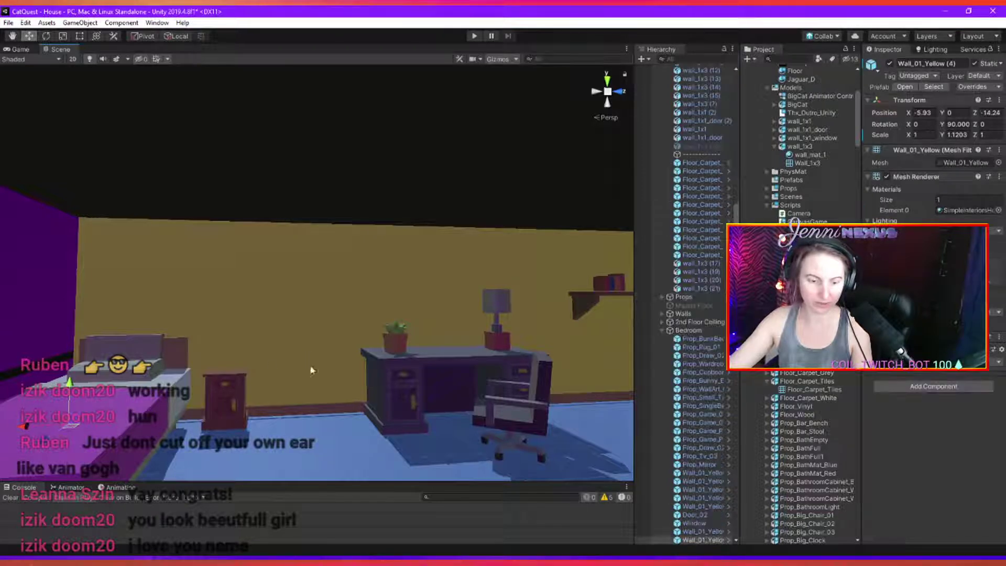
right_click_drag(311, 370, 267, 395)
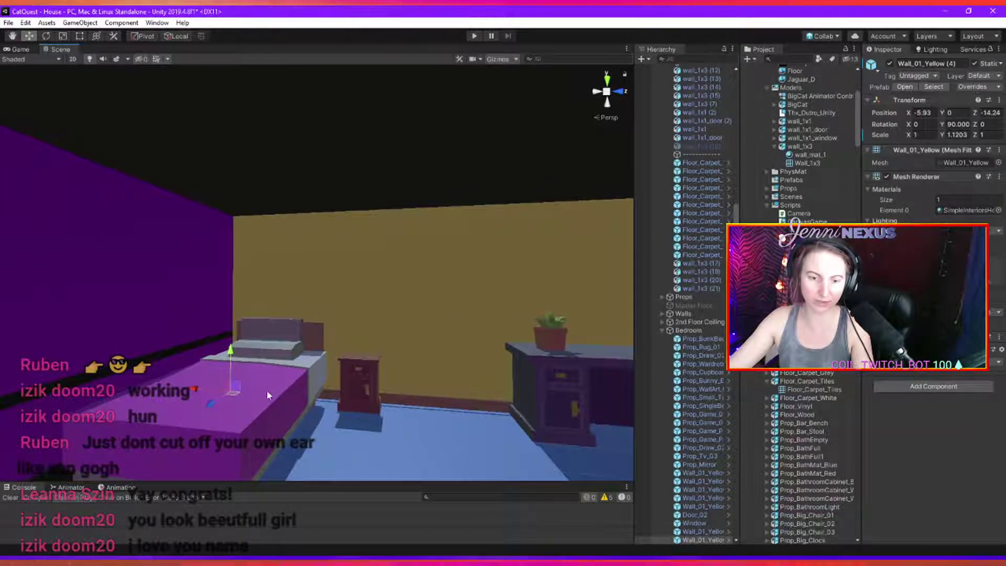
left_click_drag(196, 391, 396, 329)
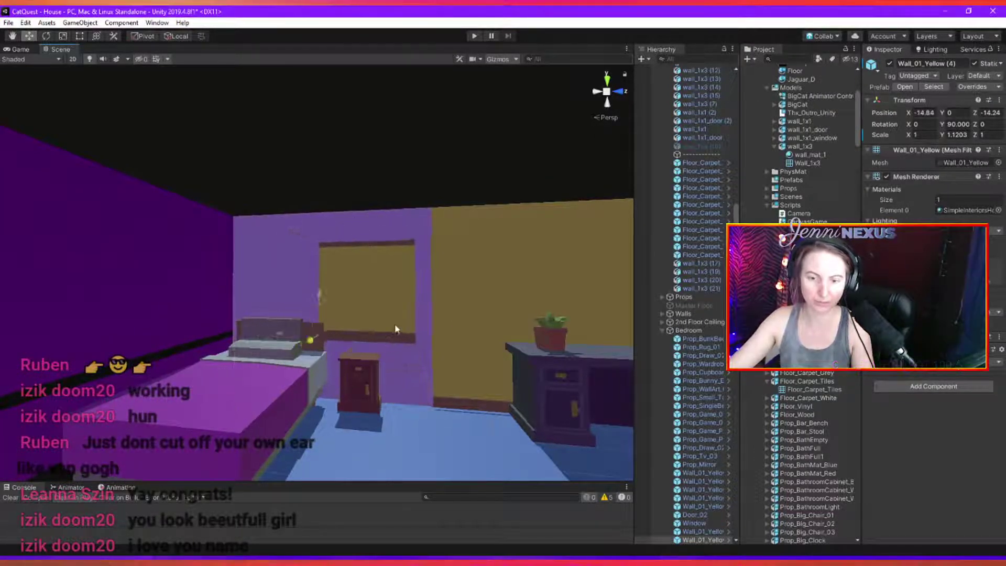
key("ctrl+z")
Examine the checkered-floor room's outer walls from outside, including the corner of the end wall at X -45.
right_click_drag(362, 329, 216, 338)
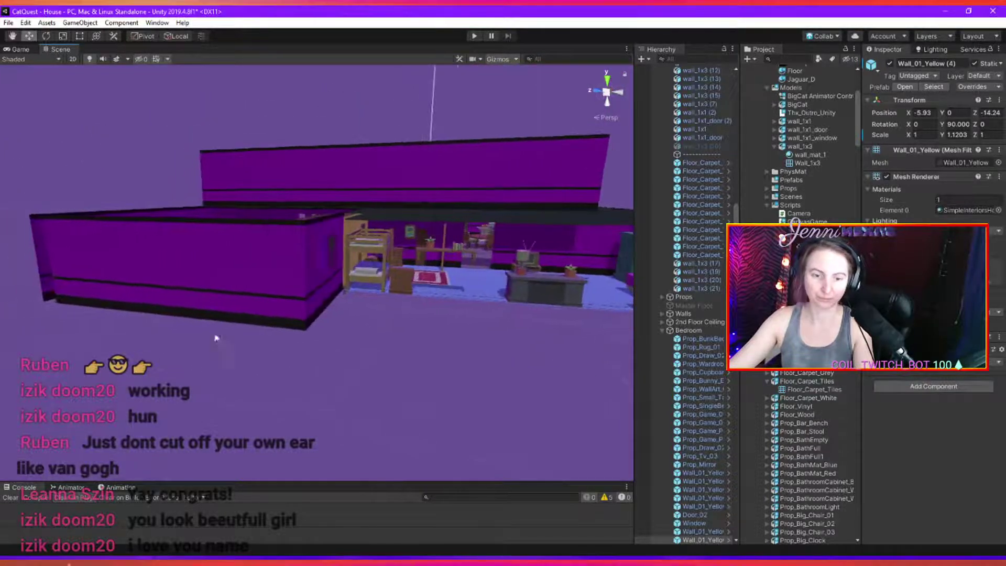
left_click(195, 300)
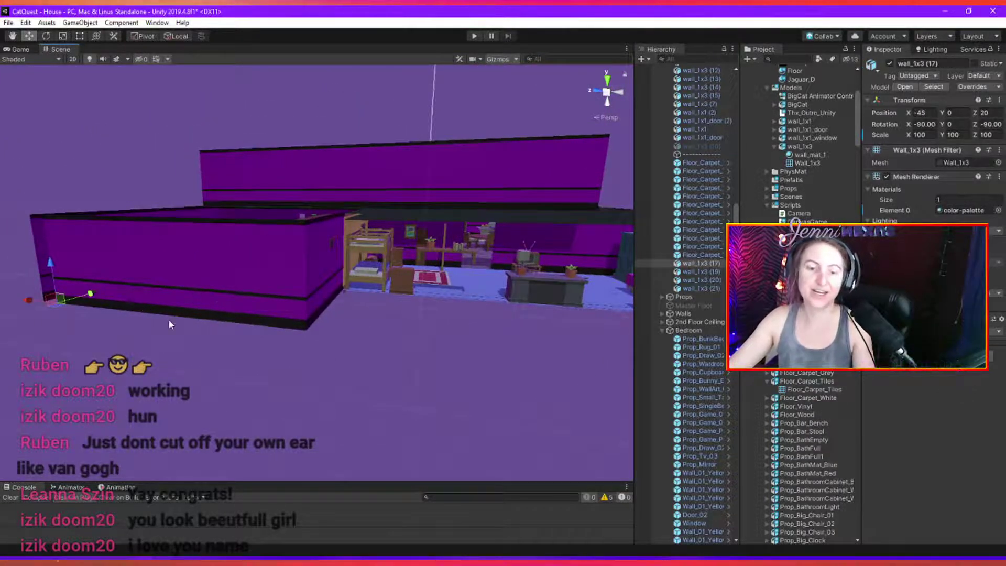
right_click_drag(178, 233, 261, 294)
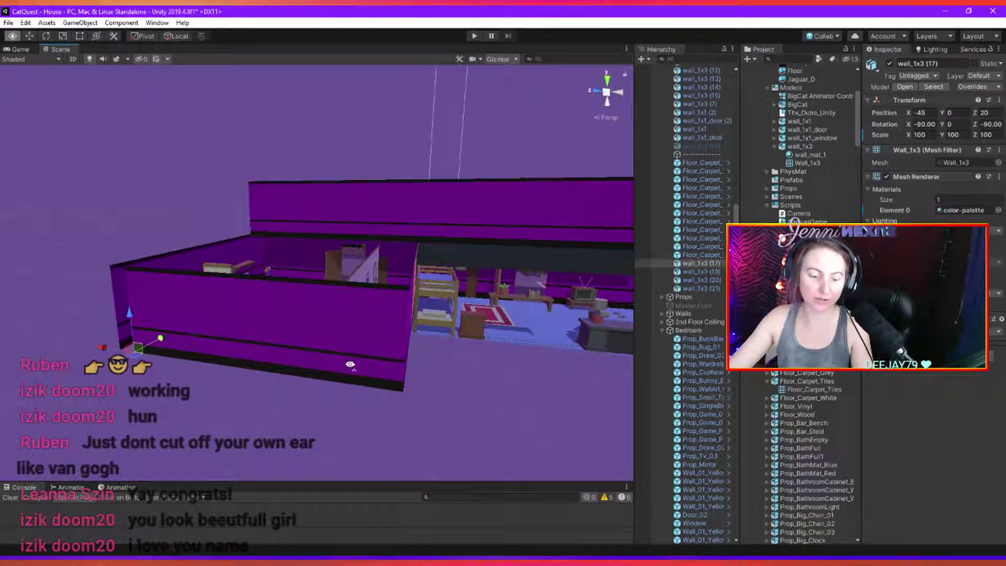
right_click_drag(350, 364, 370, 381)
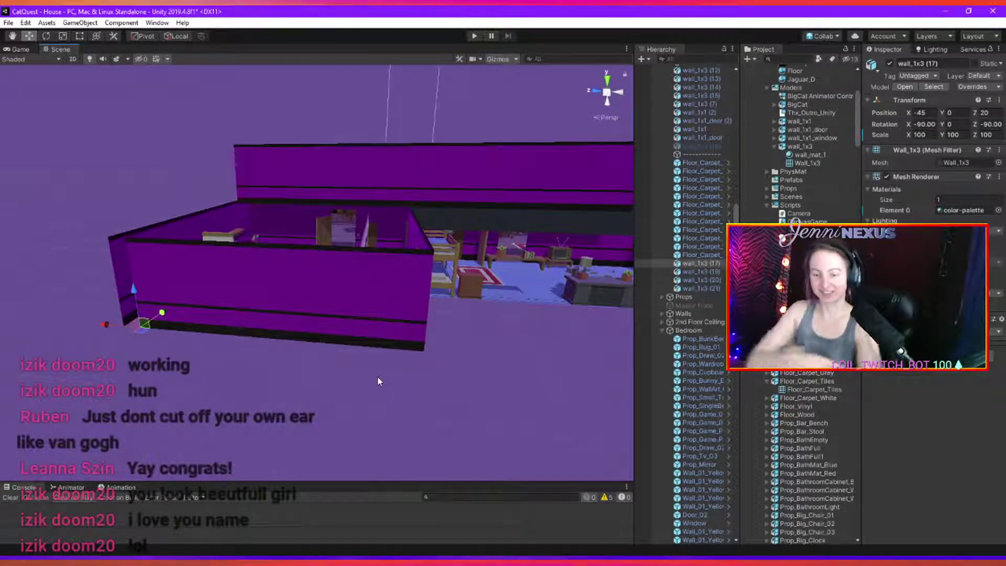
right_click_drag(378, 382, 418, 396)
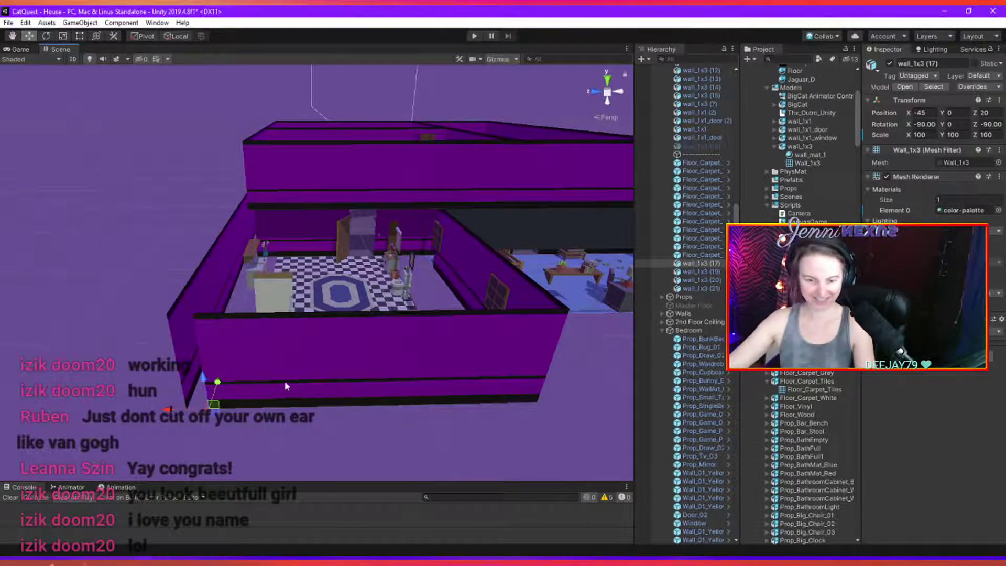
left_click_drag(272, 387, 207, 417, "alt")
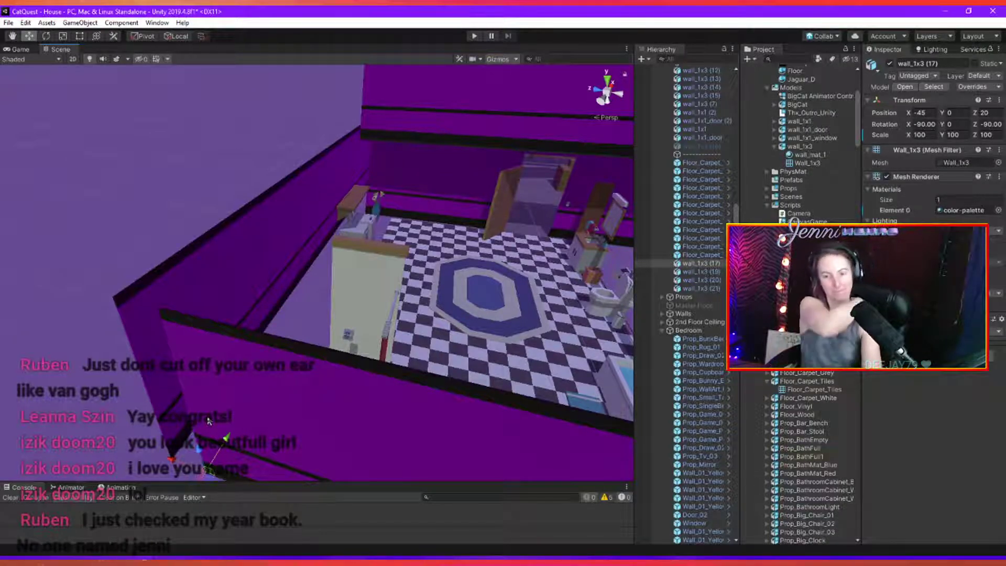
right_click_drag(250, 333, 316, 325)
key("a")
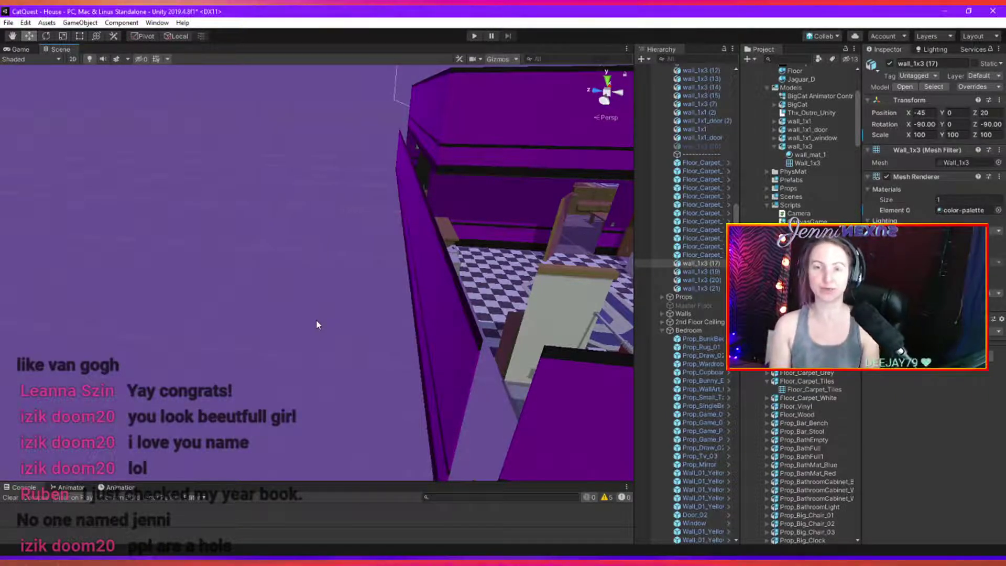
right_click_drag(315, 325, 357, 297)
Try to shift the checkered-floor room's long-side outer wall at X -30 along Z, placing it at Z 21.
left_click(388, 308)
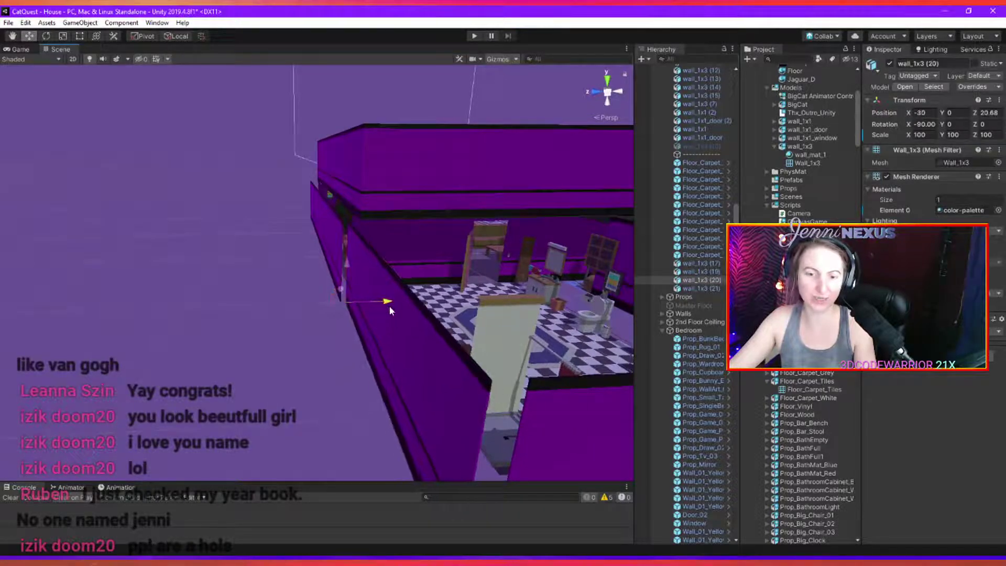
left_click_drag(390, 309, 420, 354)
right_click_drag(419, 354, 387, 345)
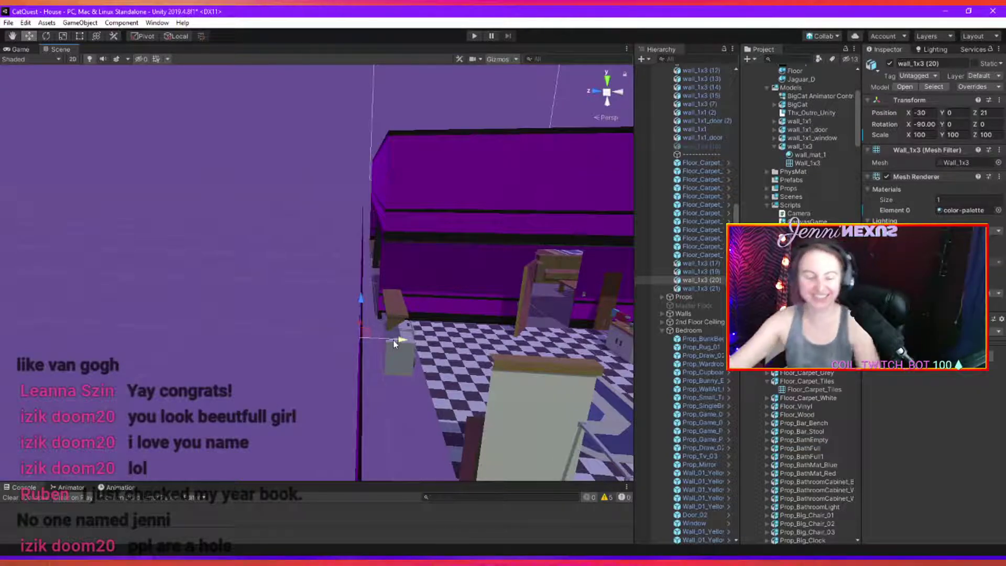
Move the three lower outer wall pieces at X 0, -15 and -30 on the house's long side inward to Z 20.
right_click_drag(394, 343, 329, 324)
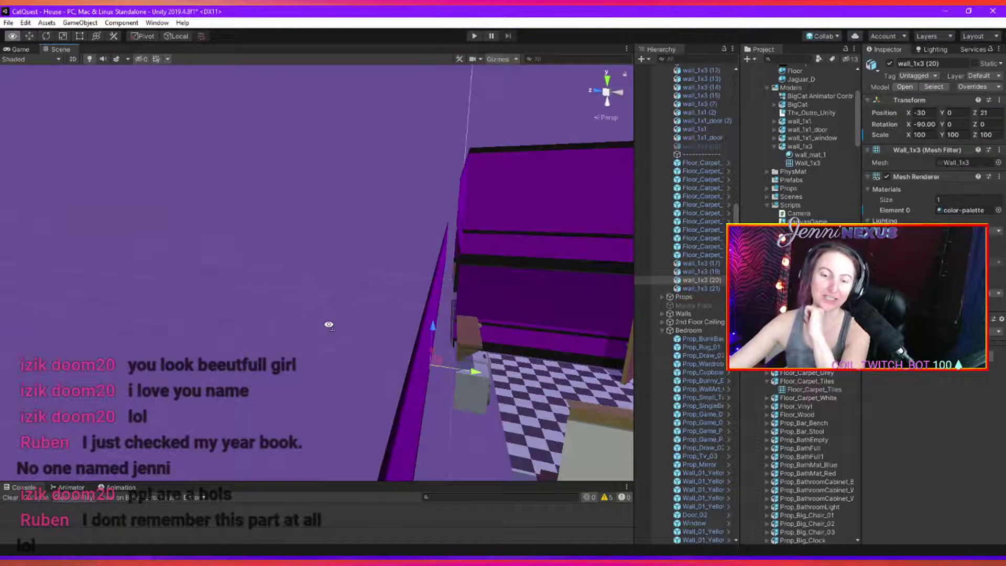
right_click_drag(329, 325, 534, 294)
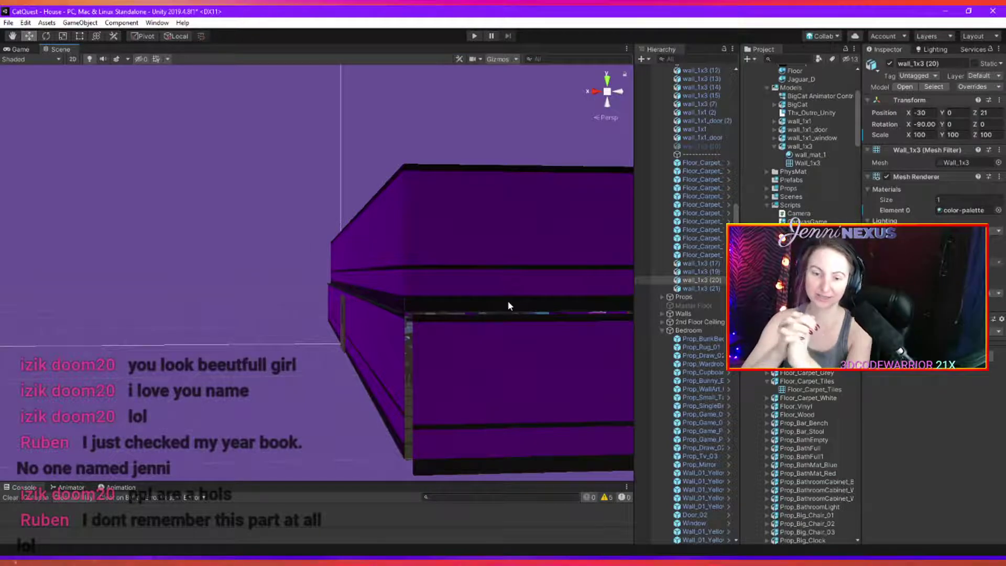
right_click_drag(494, 309, 516, 332)
left_click(515, 333)
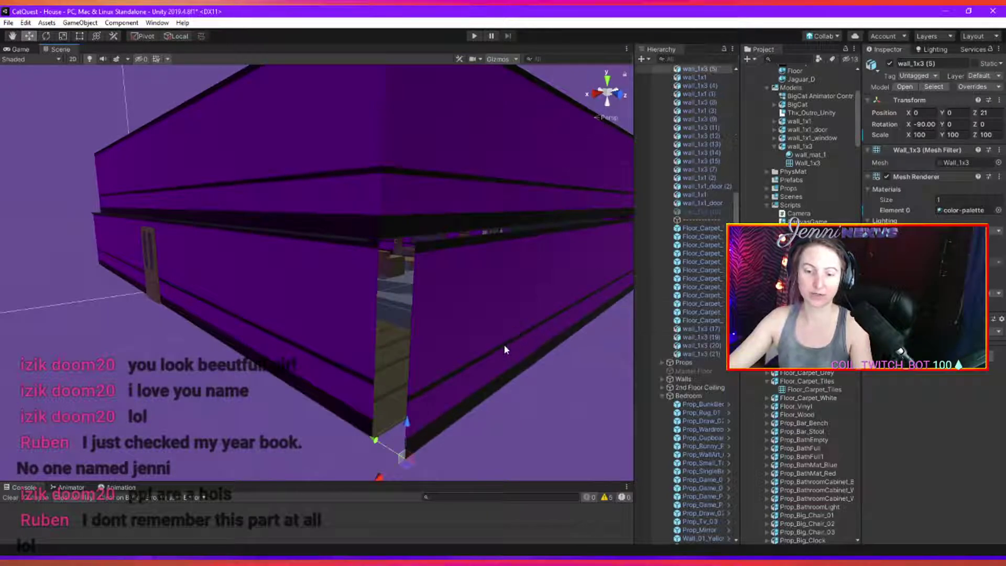
left_click_drag(378, 439, 350, 419)
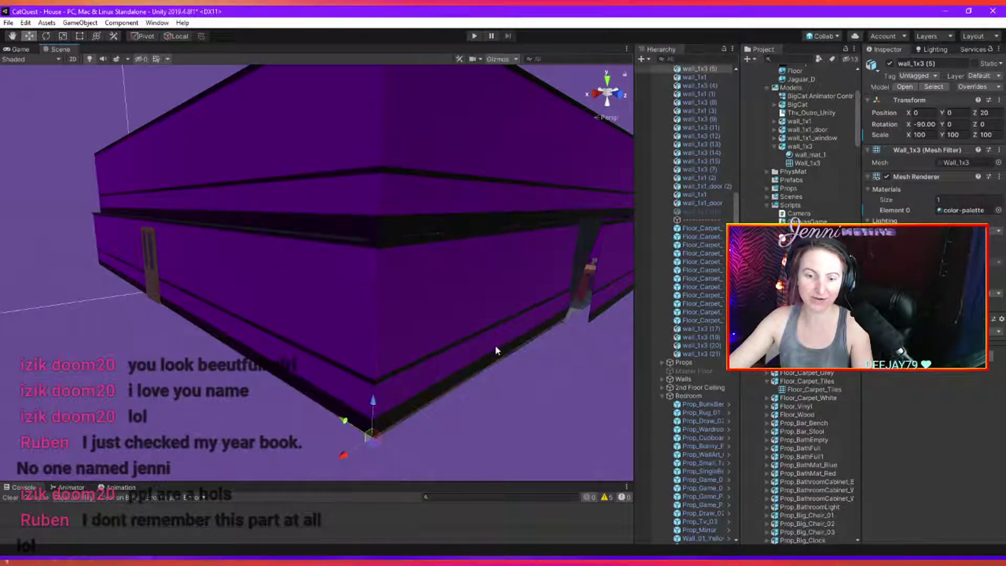
middle_click_drag(496, 341, 387, 360)
left_click(449, 337)
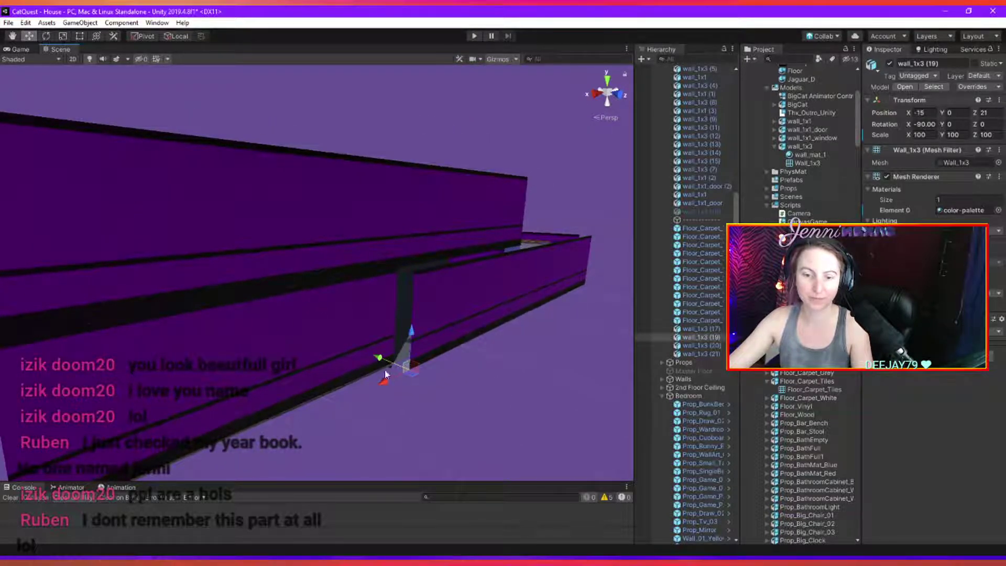
left_click_drag(385, 361, 476, 314)
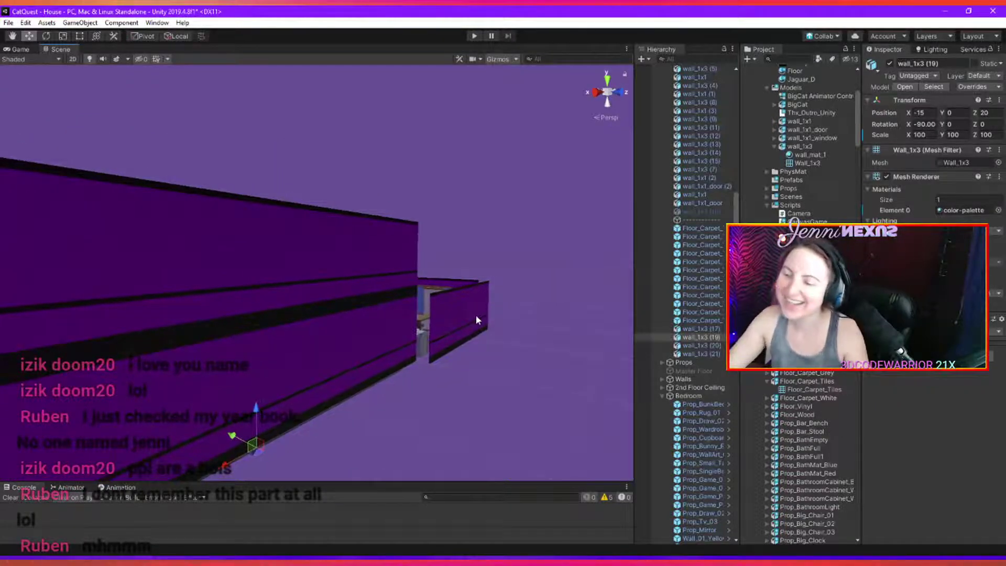
key("alt")
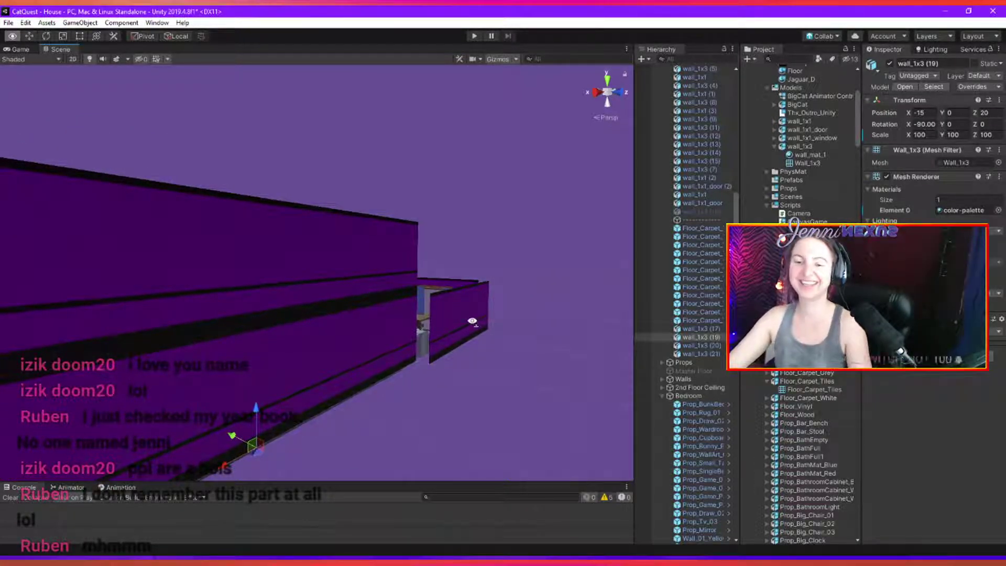
left_click_drag(472, 320, 460, 361, "alt")
left_click(447, 331)
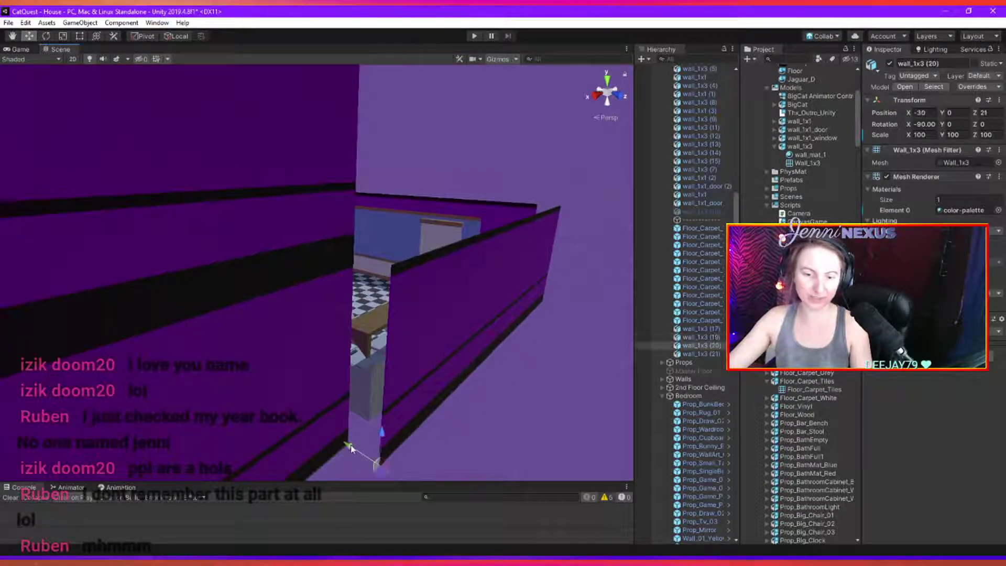
left_click_drag(347, 446, 293, 267)
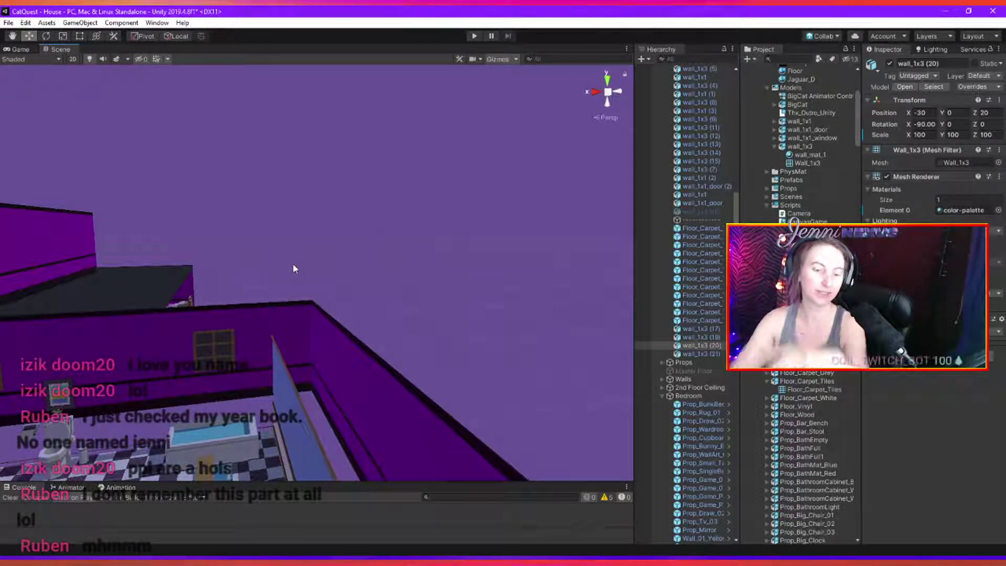
Delete the old blue wall pieces standing beside the bathtub inside the new purple outer wall.
left_click_drag(292, 268, 313, 317, "alt")
left_click(313, 317)
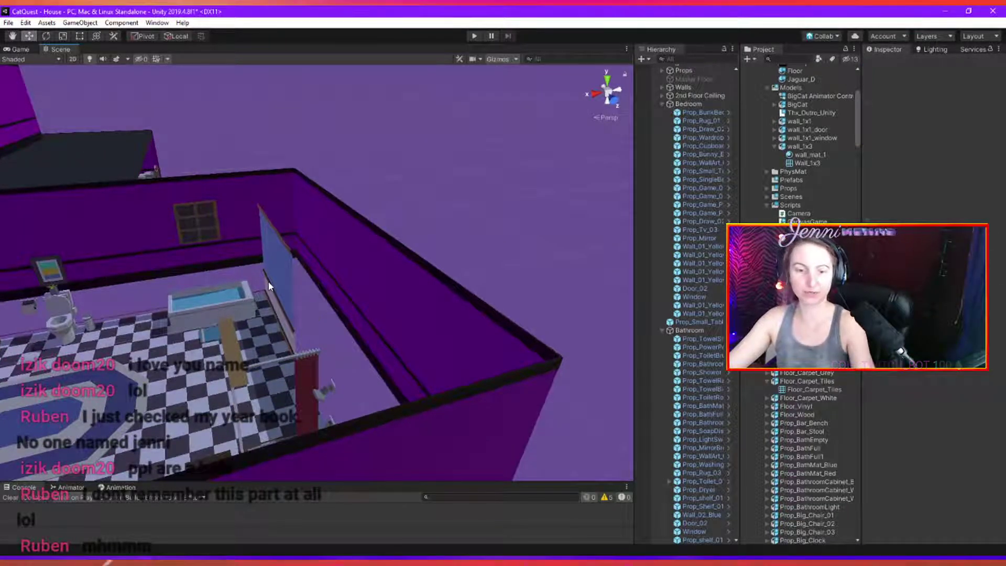
left_click(287, 265)
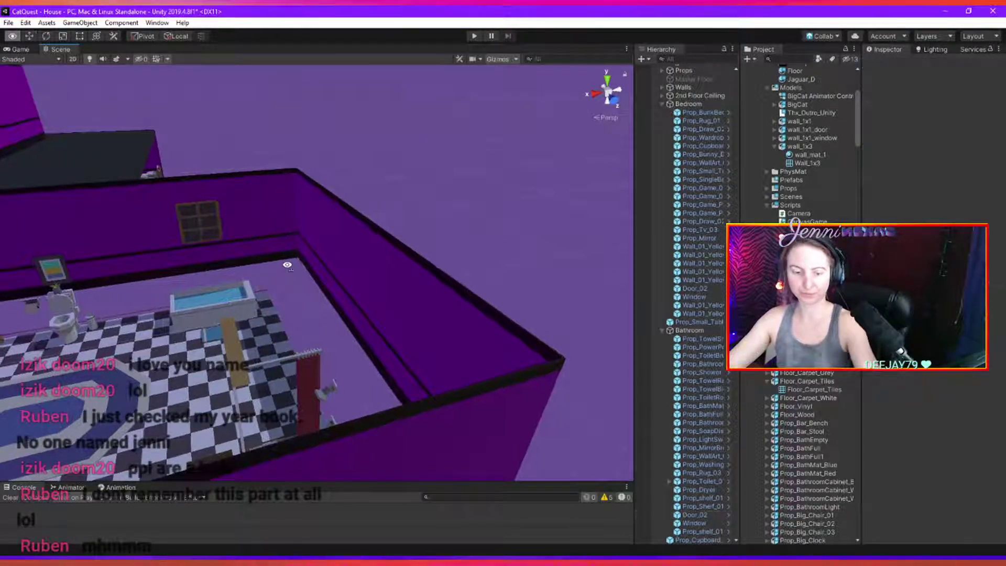
Delete the 2nd Floor Ceiling panels above the open-door side of the checkered-floor room.
left_click_drag(288, 270, 366, 271, "alt")
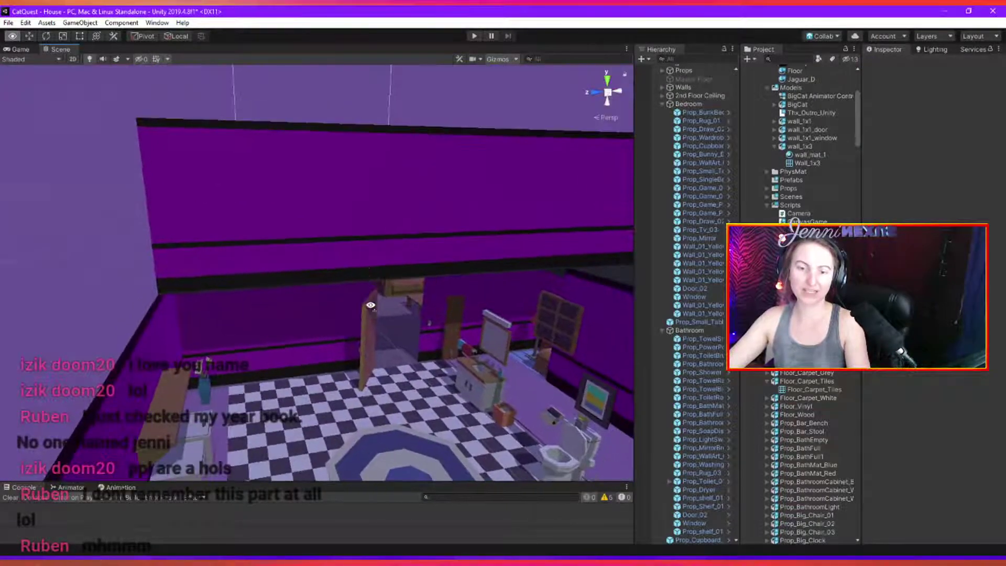
right_click_drag(370, 305, 372, 265)
key("w")
left_click(385, 222)
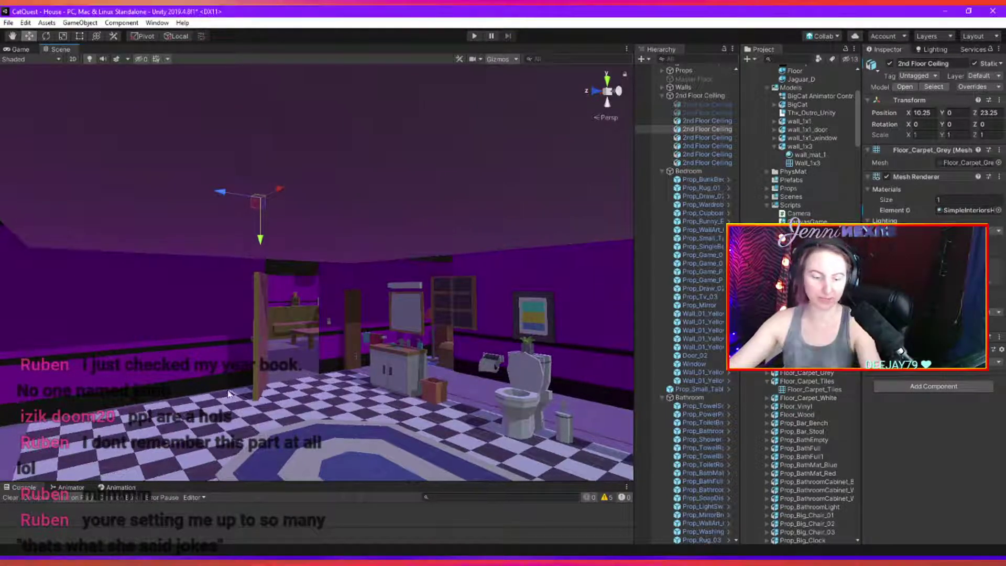
left_click_drag(200, 391, 259, 382, "alt")
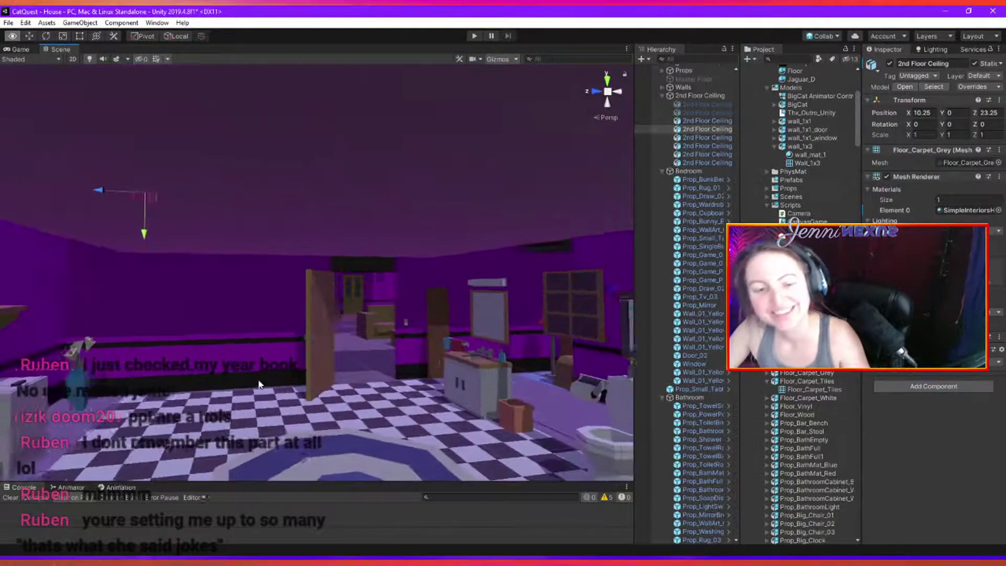
middle_click_drag(259, 382, 418, 329)
key("Delete")
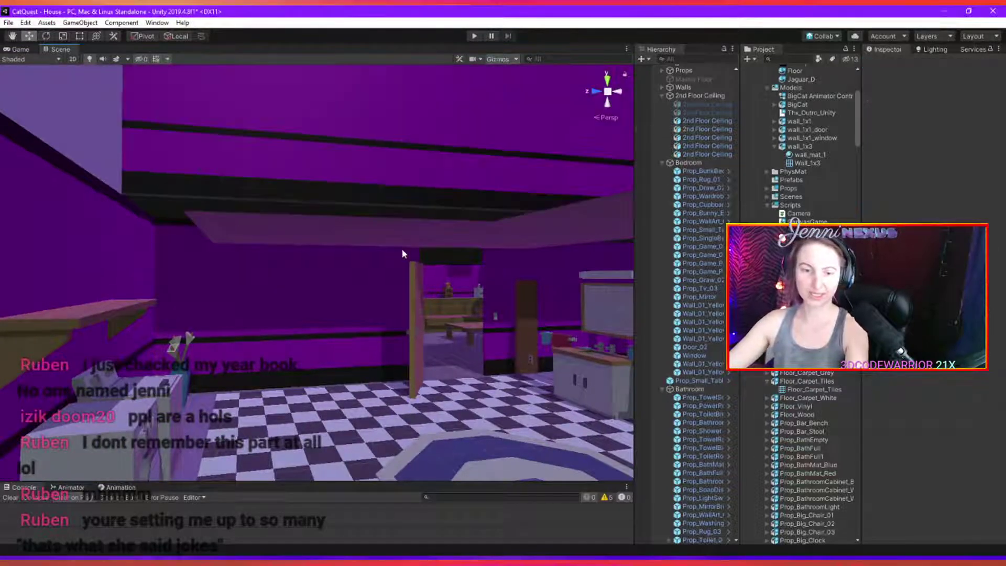
mouse_move(401, 249)
right_mouse_down()
mouse_move(399, 227)
mouse_move(402, 246)
right_mouse_up()
key("ctrl+z")
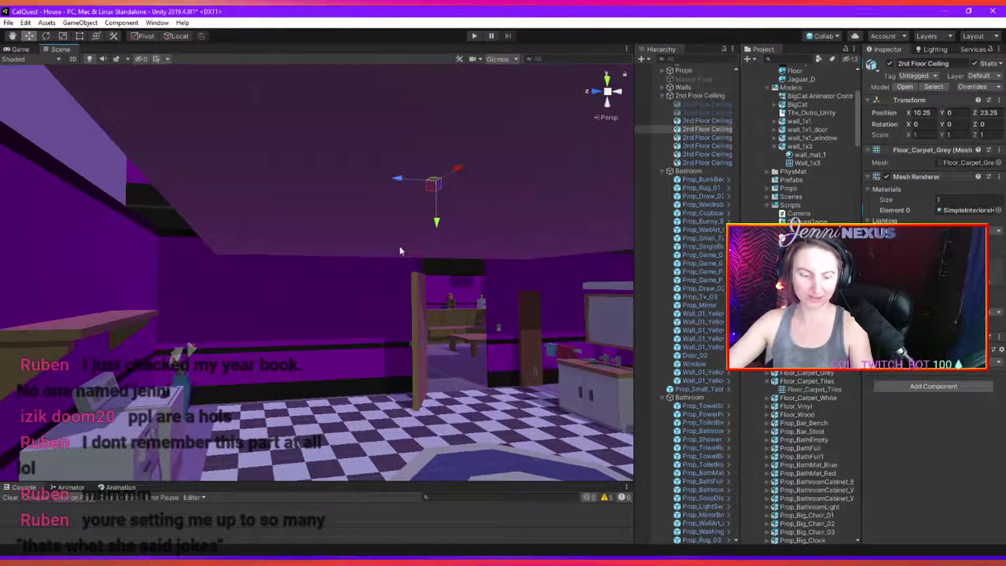
key("Delete")
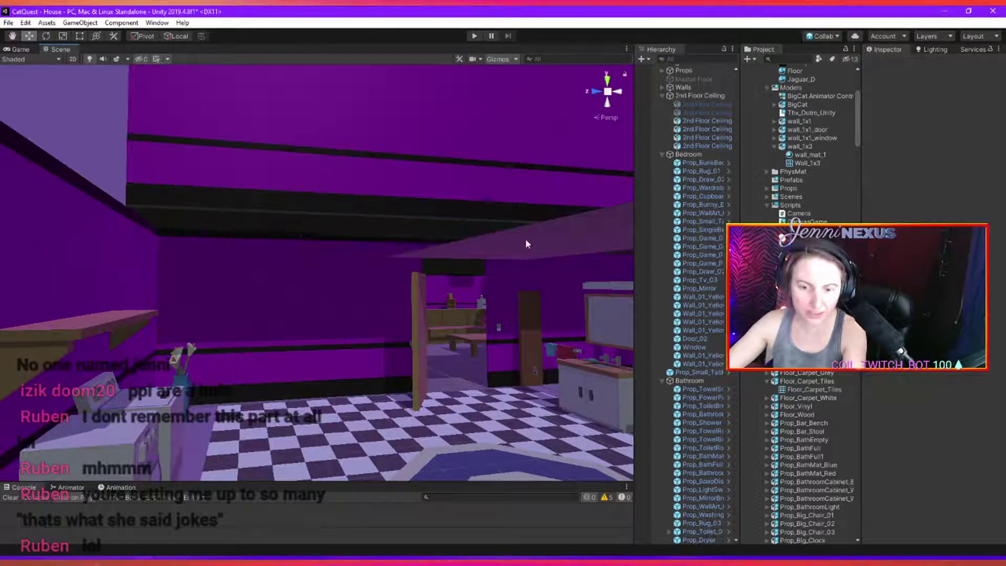
key("Delete")
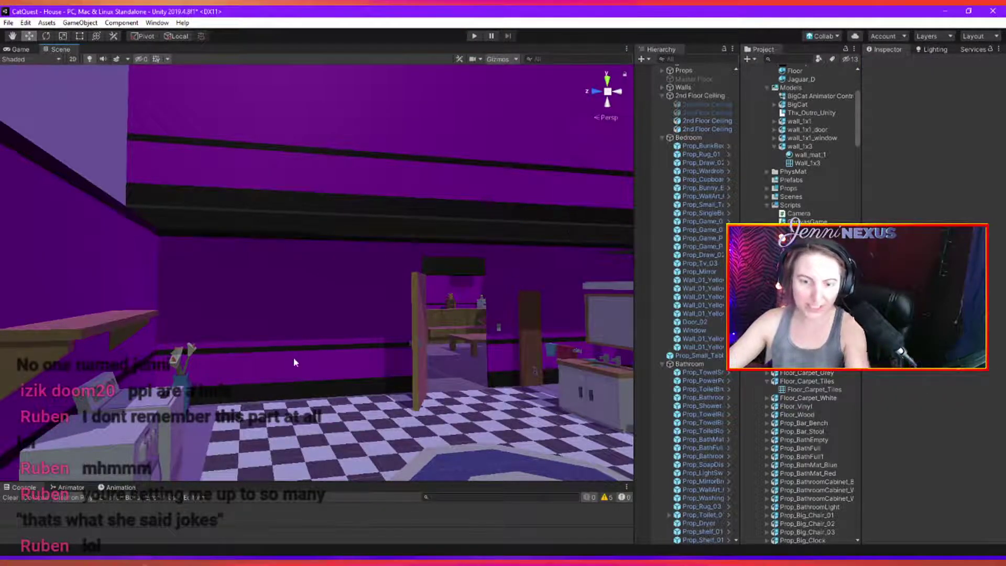
Delete the remaining enabled 2nd Floor Ceiling panels, including the one above the bathtub side of the room.
right_click_drag(294, 362, 411, 232)
left_click(411, 233)
key("Delete")
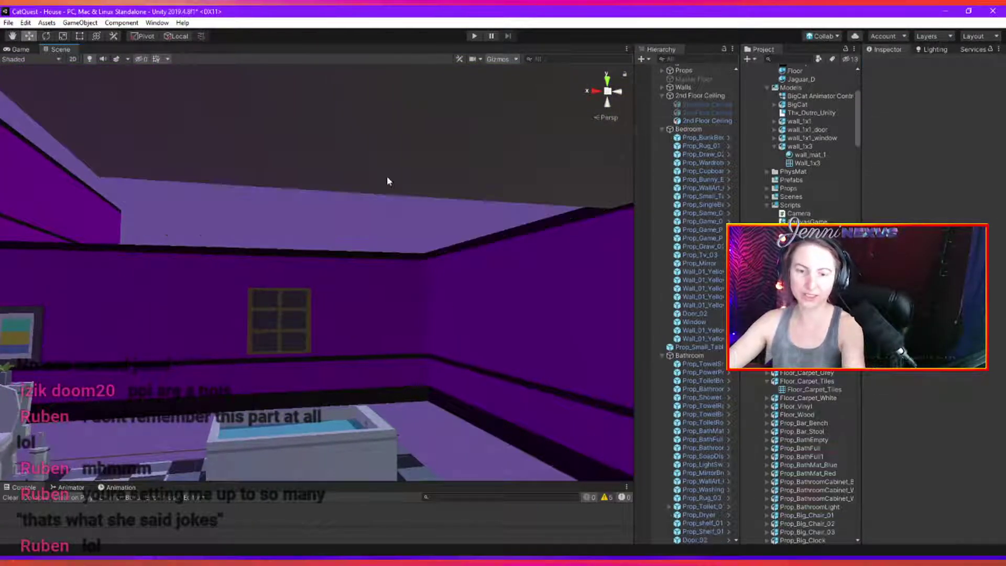
left_click(386, 159)
key("Delete")
Try to move the dark floor slab Magic Cube (5) along X to -35.54.
right_click_drag(387, 160, 376, 226)
left_click(377, 226)
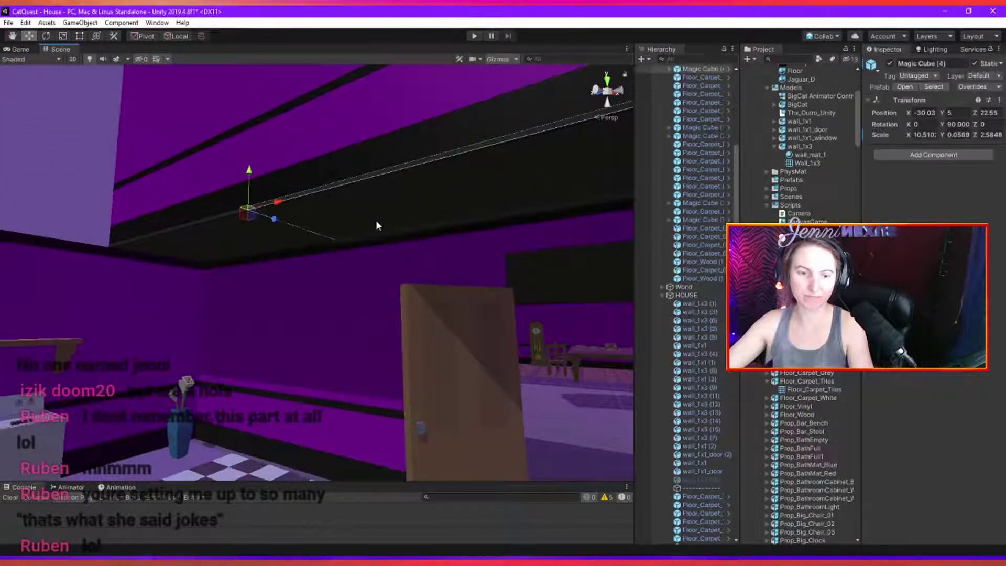
key("KP_7")
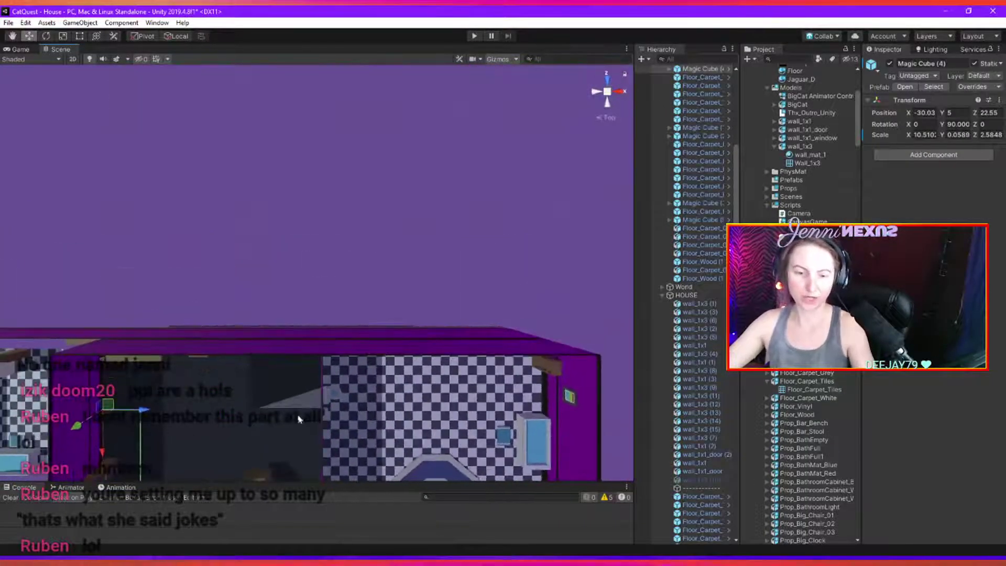
middle_click_drag(207, 421, 405, 260)
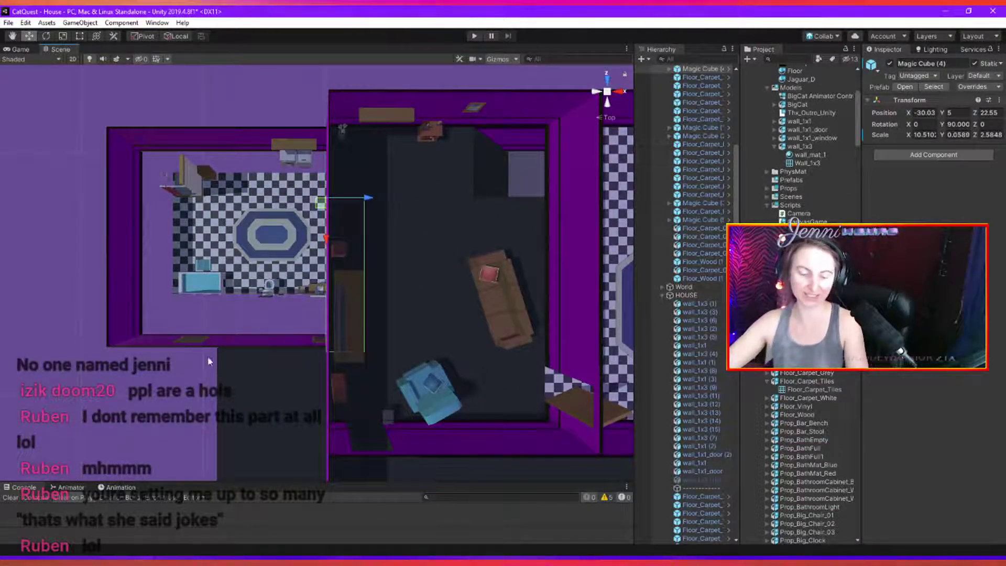
left_click_drag(209, 356, 267, 176, "alt")
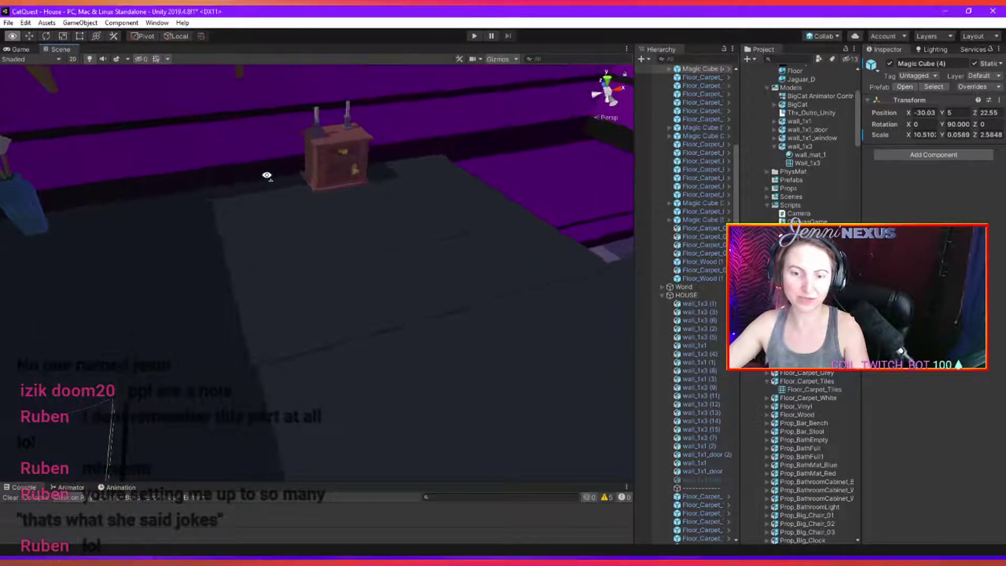
right_click_drag(267, 175, 287, 243)
left_click(288, 243)
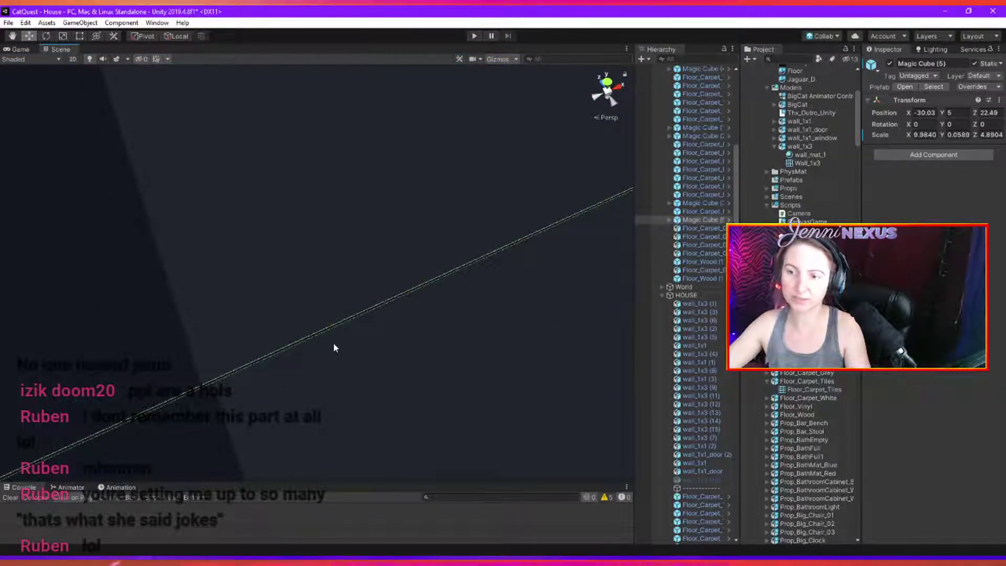
left_click(913, 112)
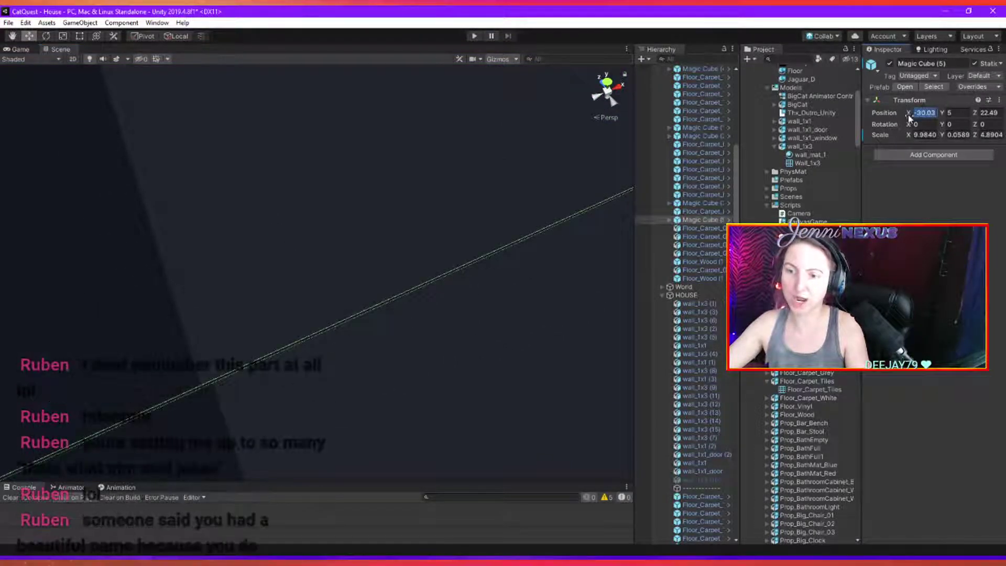
type("-35.54")
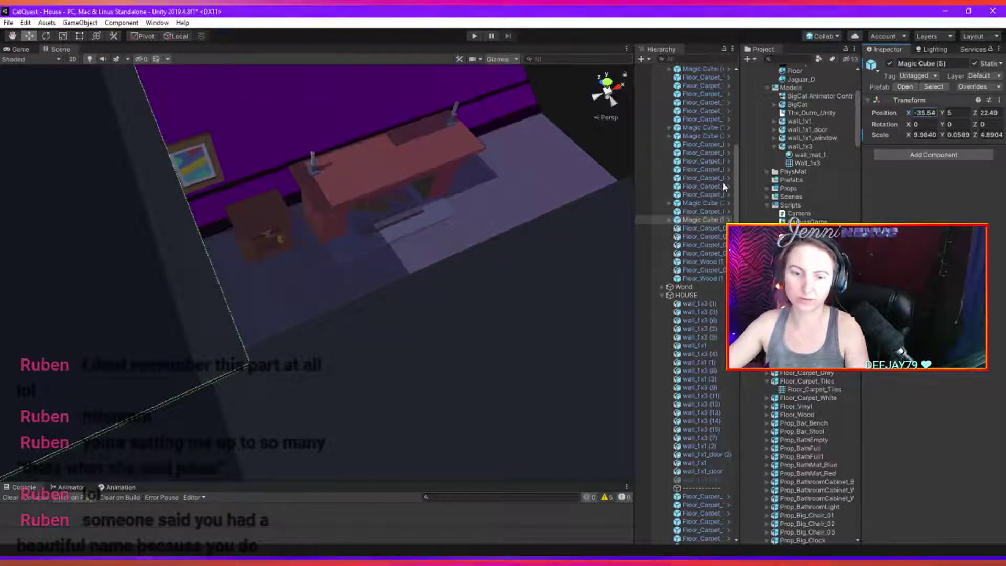
key("ctrl+z")
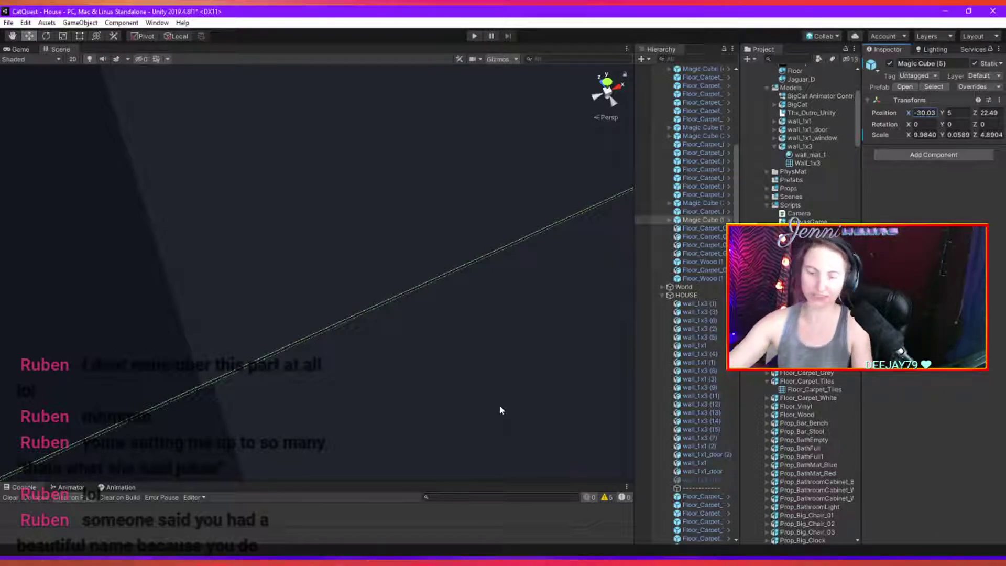
Set the Y position of the Magic Cube slab in the dark-floored room to 5.
left_click_drag(481, 394, 316, 303, "alt")
mouse_move(316, 304)
right_mouse_down()
mouse_move(297, 346)
mouse_move(316, 314)
right_mouse_up()
left_click(378, 377)
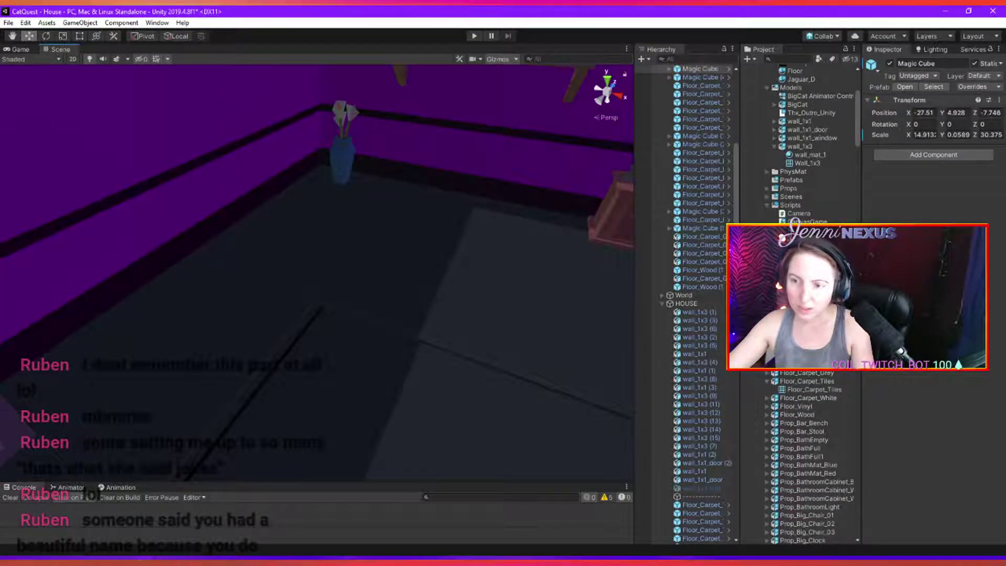
left_click_drag(942, 113, 960, 112)
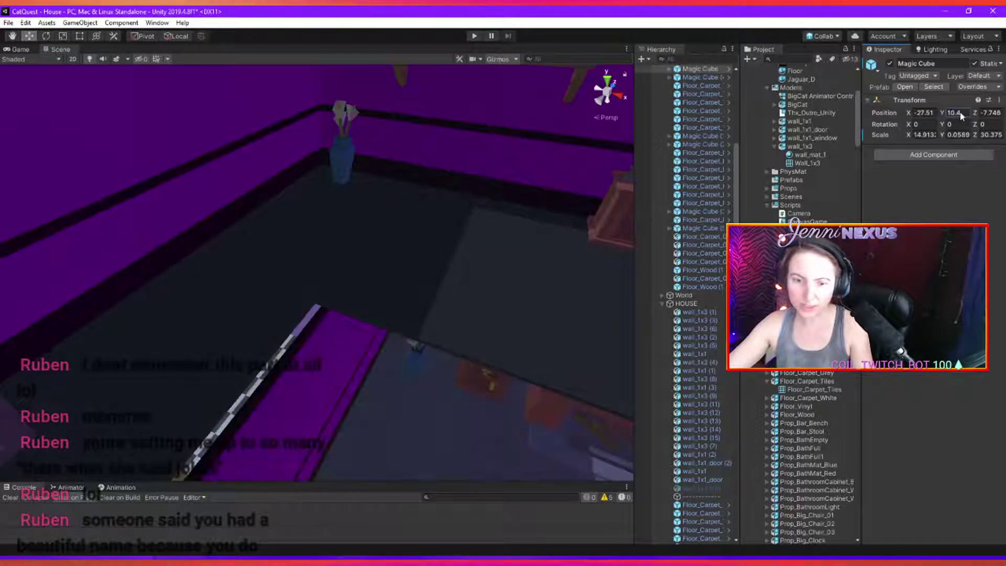
key("ctrl+z")
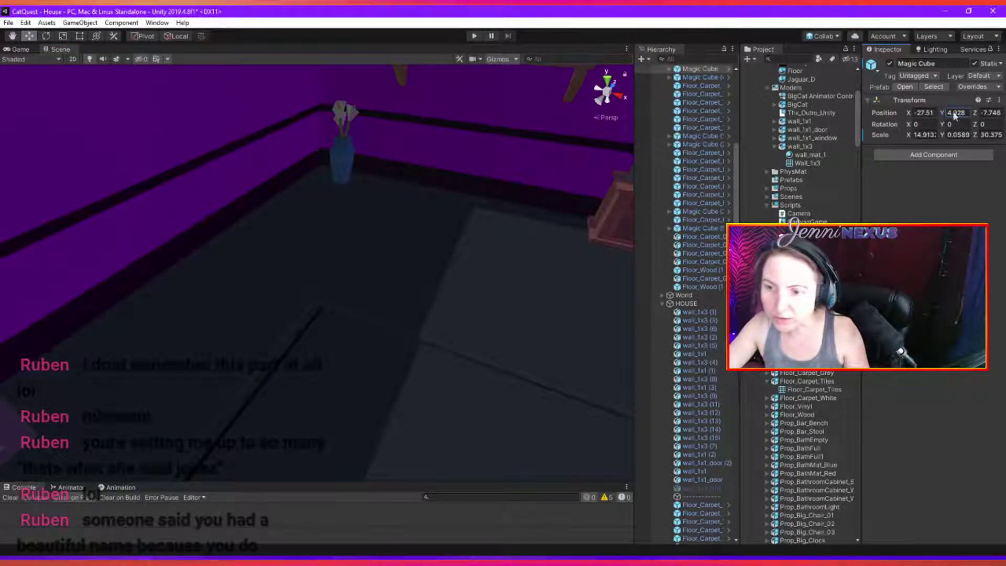
type("5")
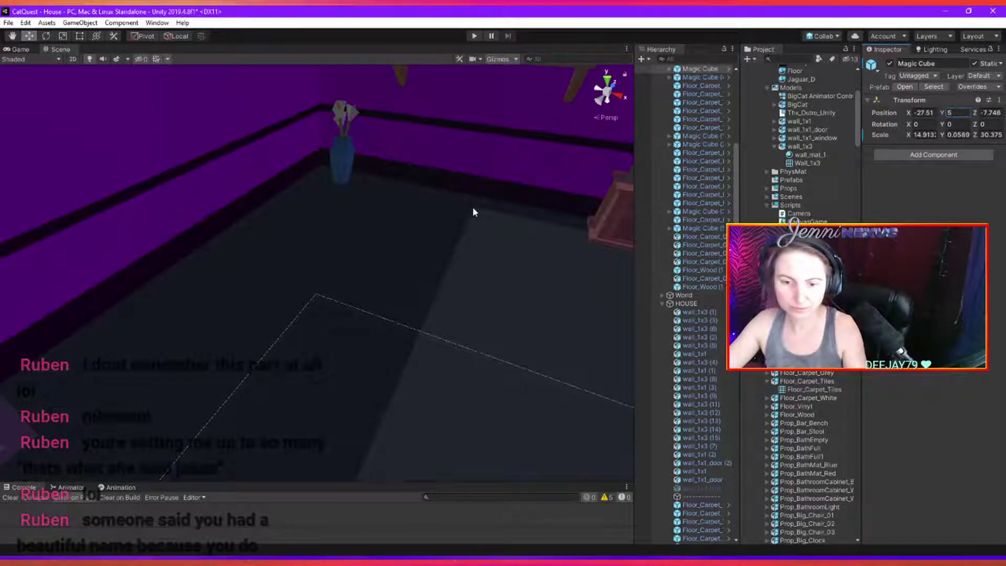
Examine the floor pieces of the dark-floored room and the neighbouring checkered bathroom from several angles.
left_click(483, 183)
left_click_drag(483, 183, 461, 322, "alt")
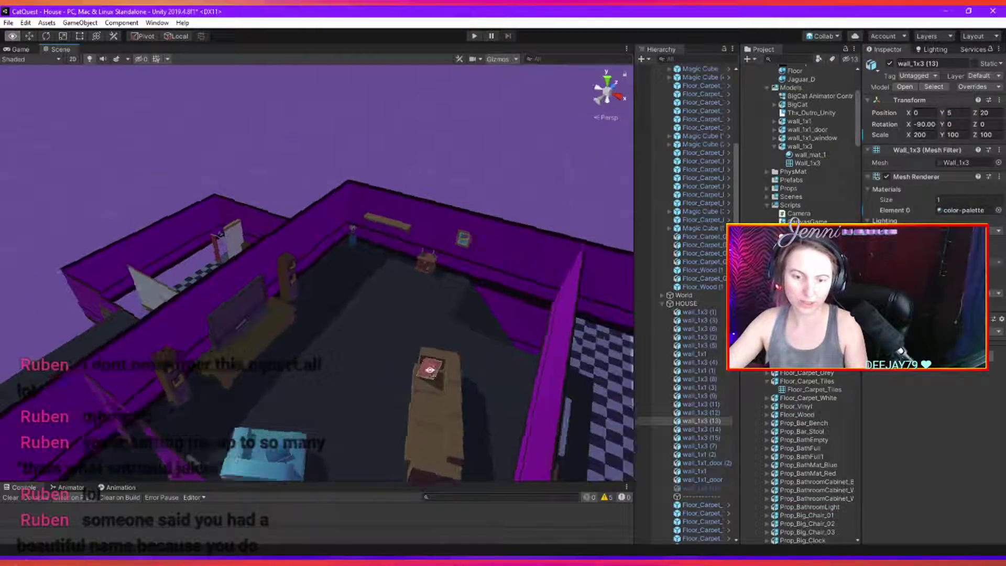
left_click_drag(430, 370, 420, 409, "alt")
left_click(407, 407)
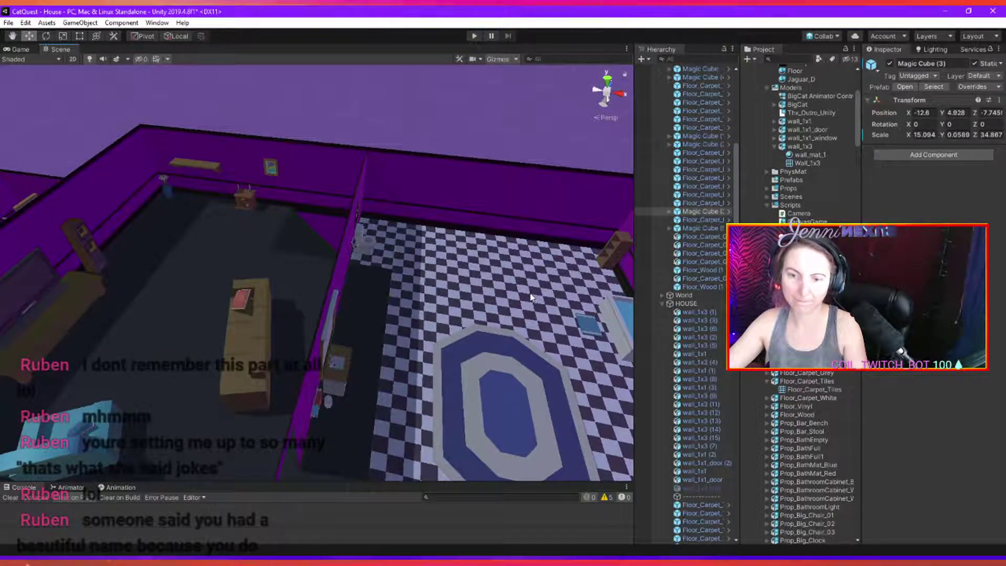
scroll(482, 283, "down", 5)
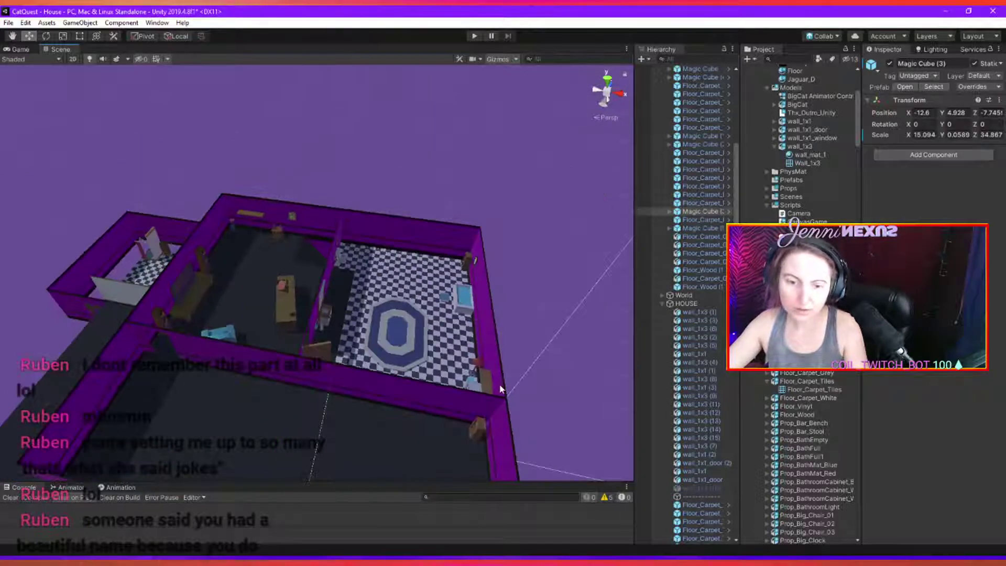
left_click(481, 381)
left_click(481, 381)
left_click_drag(481, 382, 123, 436, "alt")
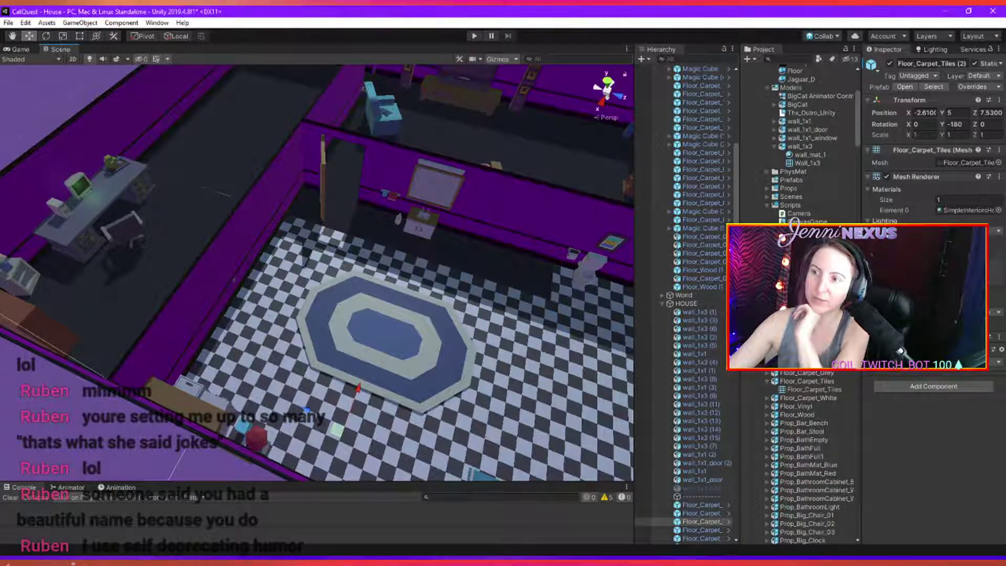
Select all Floor_Carpet_Tiles pieces of the checkered bathroom and check the selection by disabling and re-enabling them.
left_click_drag(256, 380, 319, 324, "alt")
left_click(314, 317)
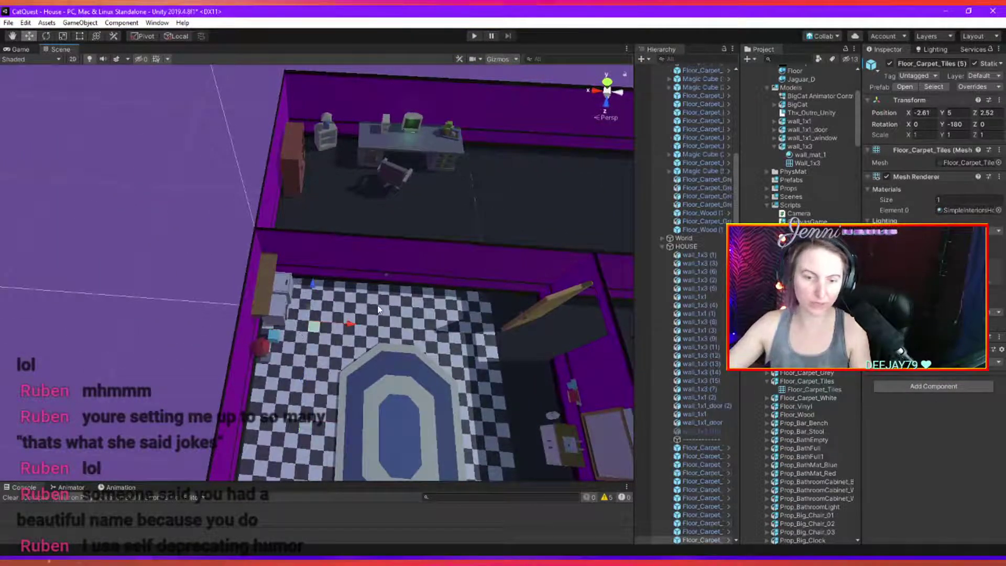
left_click(418, 310, "shift")
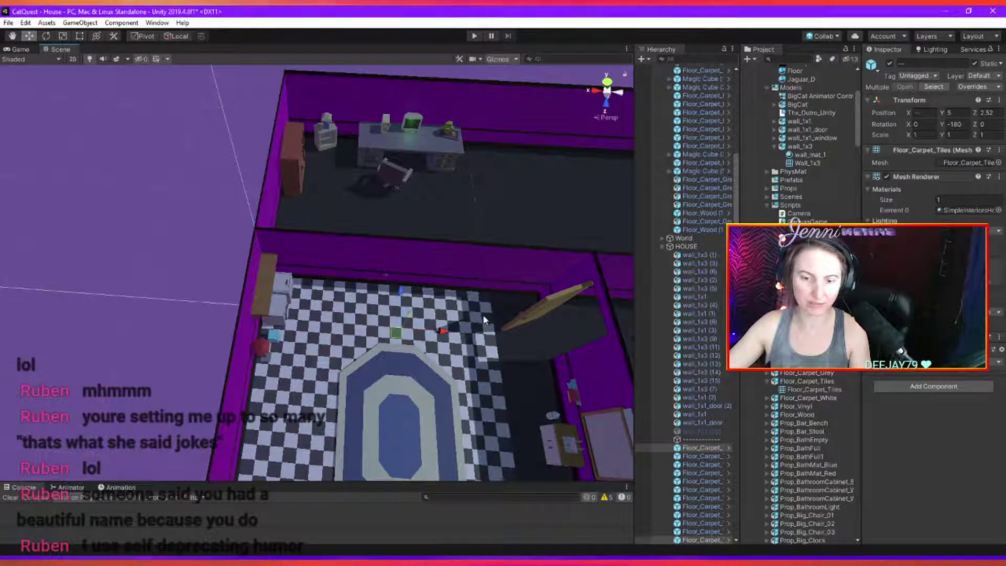
left_click(489, 414, "shift")
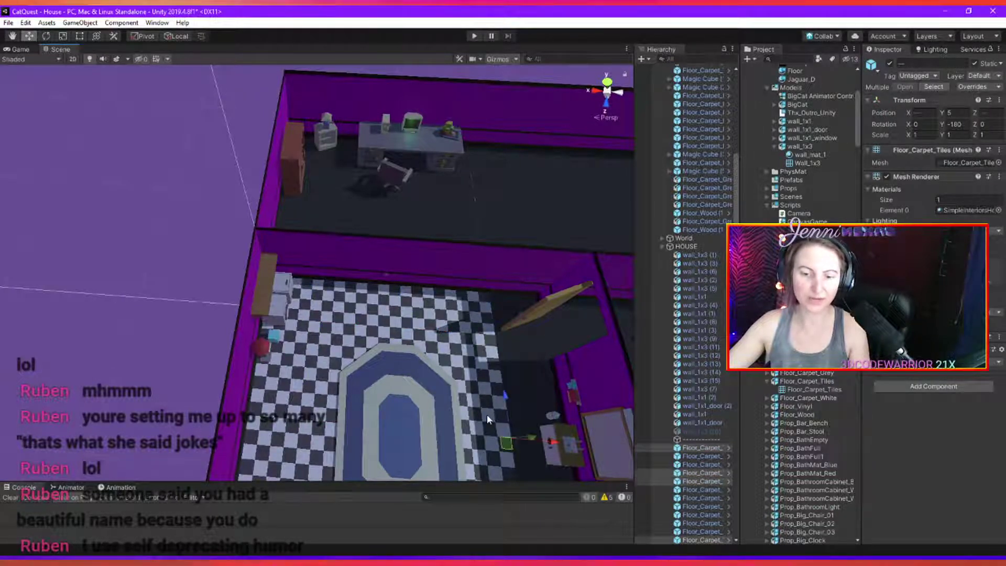
left_click(295, 412, "shift")
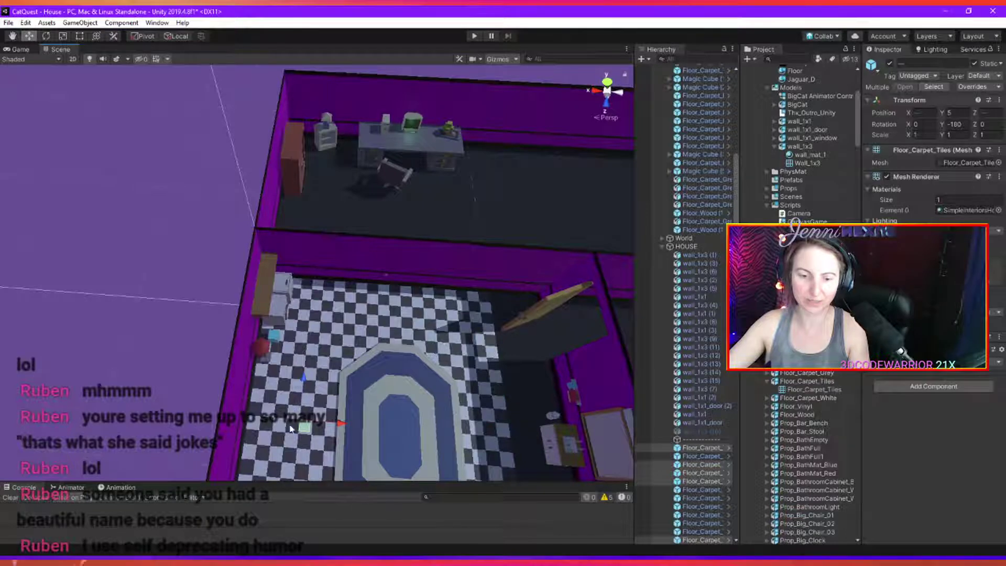
scroll(291, 429, "down", 3)
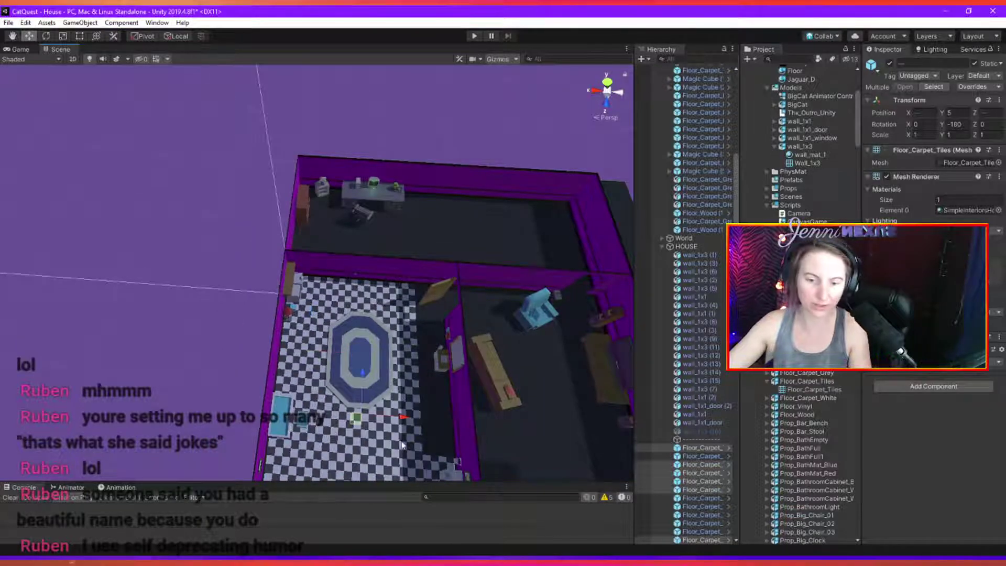
left_click(295, 458, "shift")
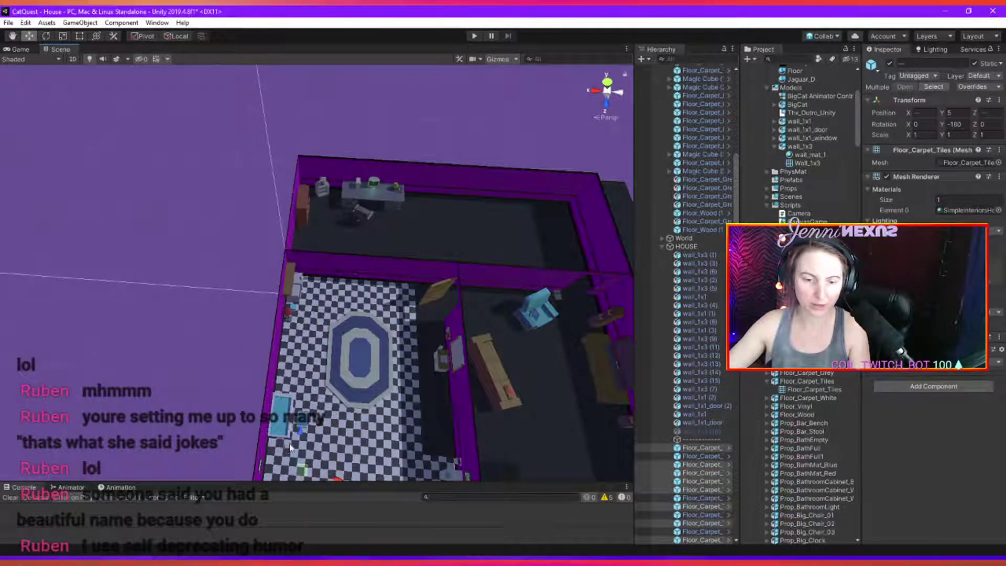
scroll(298, 452, "down", 3)
left_click(394, 422, "shift")
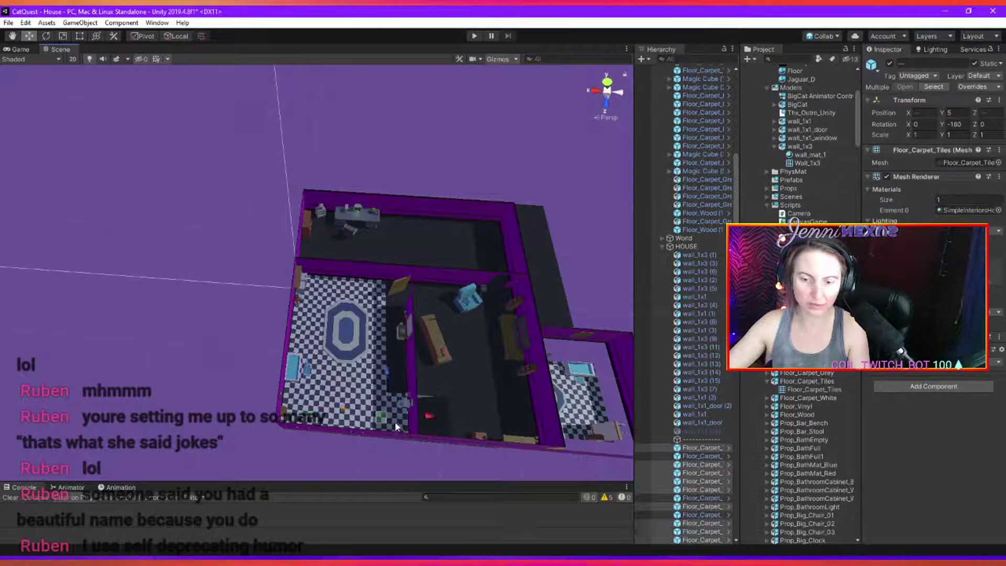
left_click(357, 427, "shift")
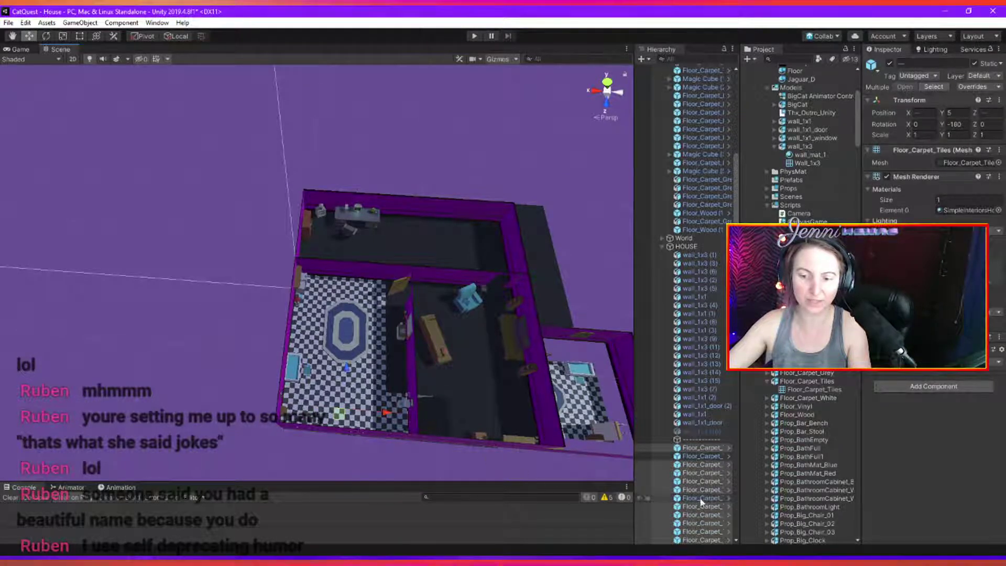
left_click(704, 464, "shift")
left_click(703, 456, "shift")
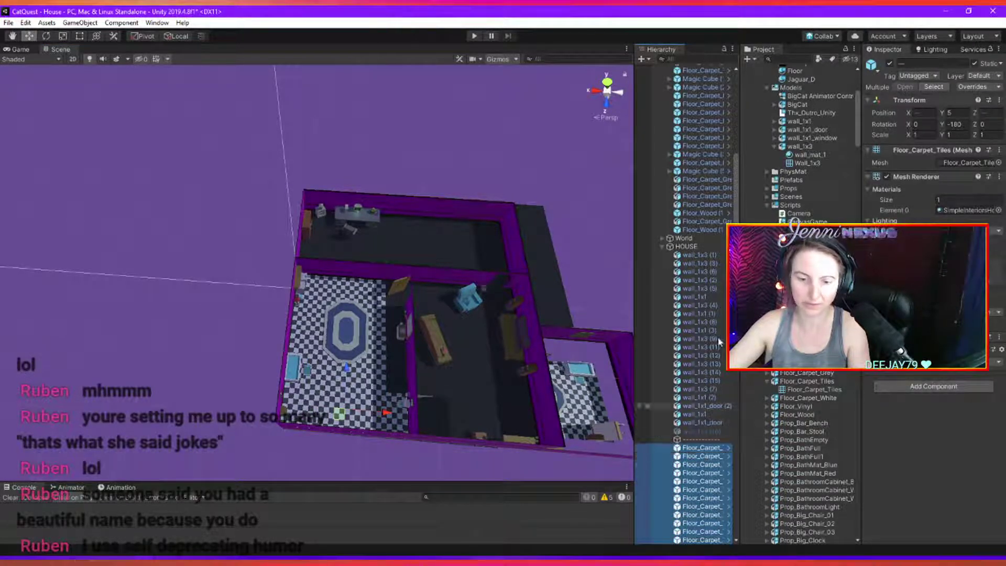
left_click(888, 63)
left_click(888, 64)
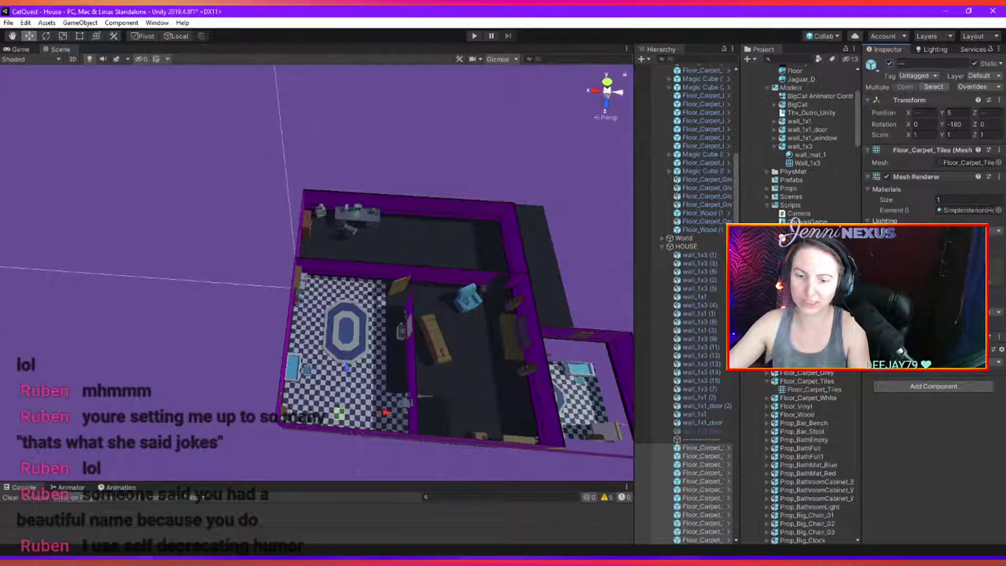
Try to create an empty object for grouping the selected bathroom floor tiles.
scroll(794, 461, "down", 5)
scroll(729, 468, "down", 4)
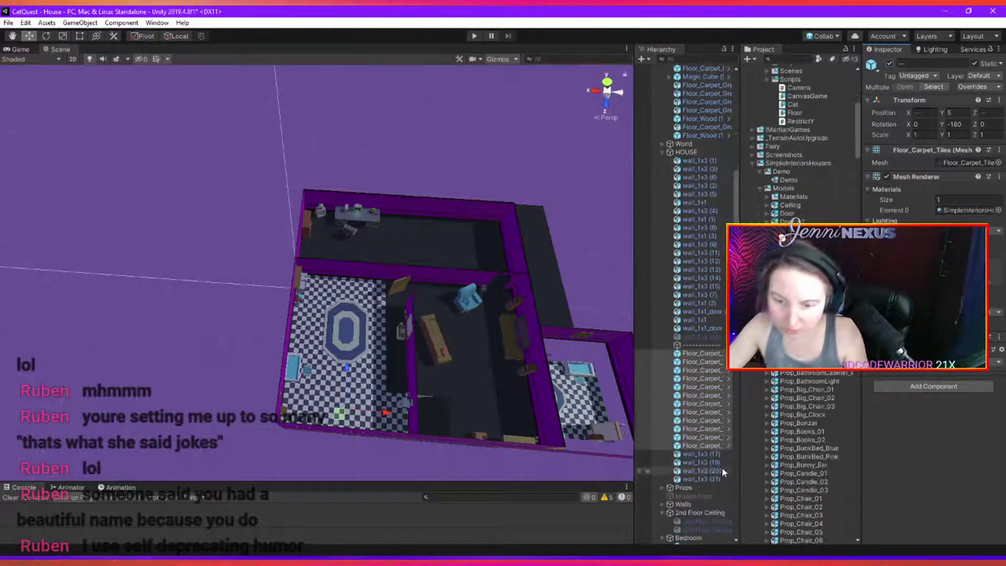
right_click(701, 386)
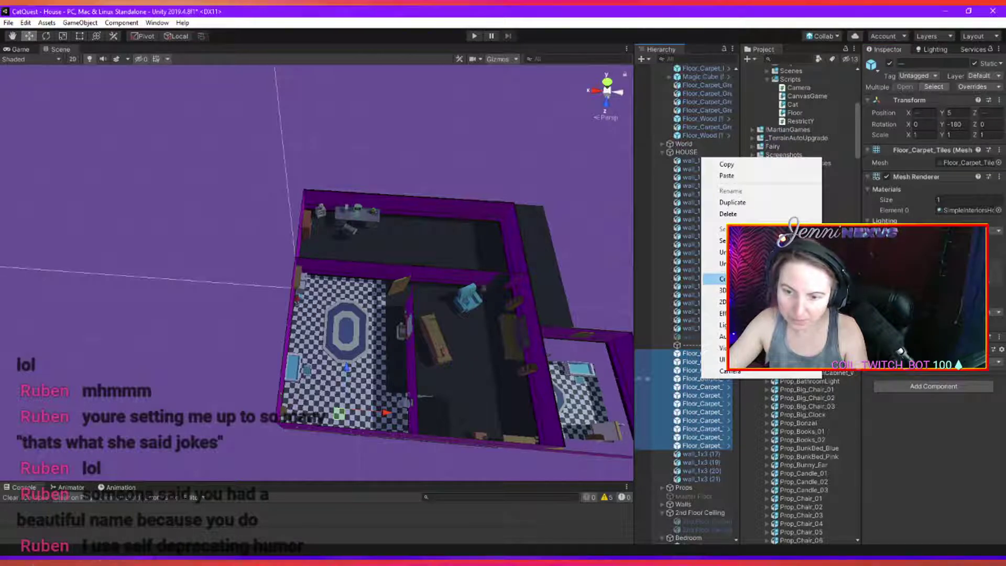
left_click(720, 279)
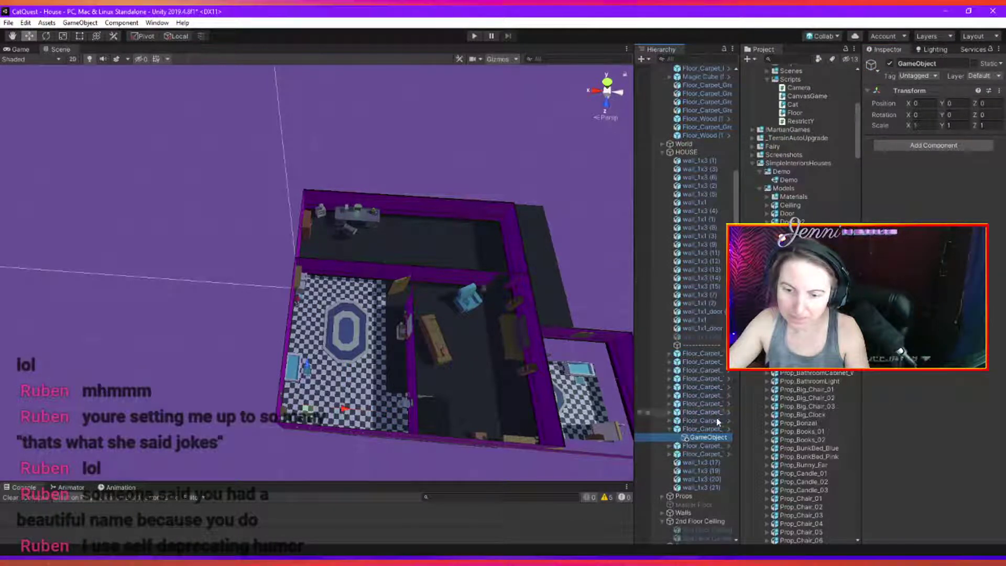
key("ctrl+z")
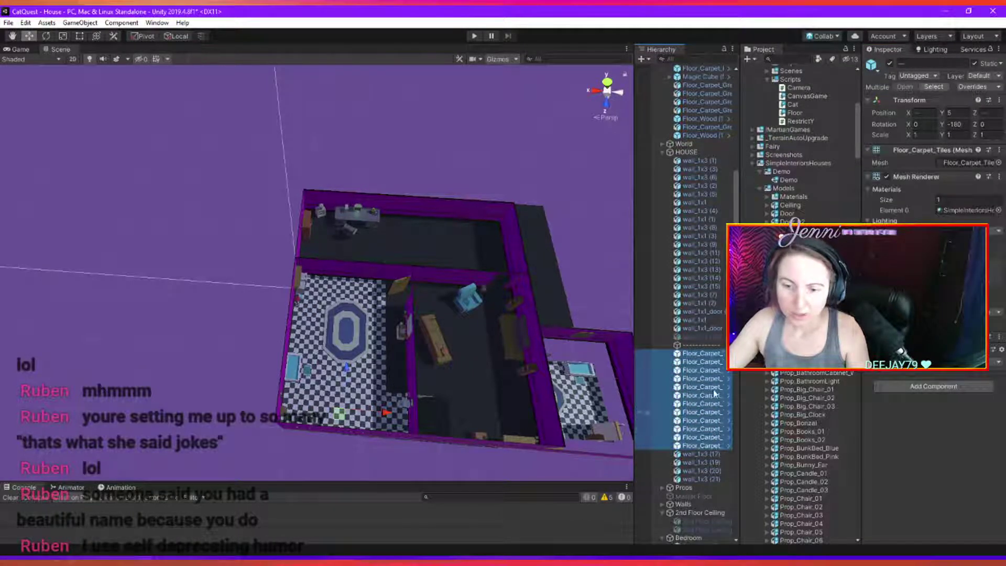
Parent the selected bathroom floor tiles to the dashed empty object and append "Upstairs bathroom floor" to its name.
left_click_drag(695, 349, 695, 347)
left_click(696, 347)
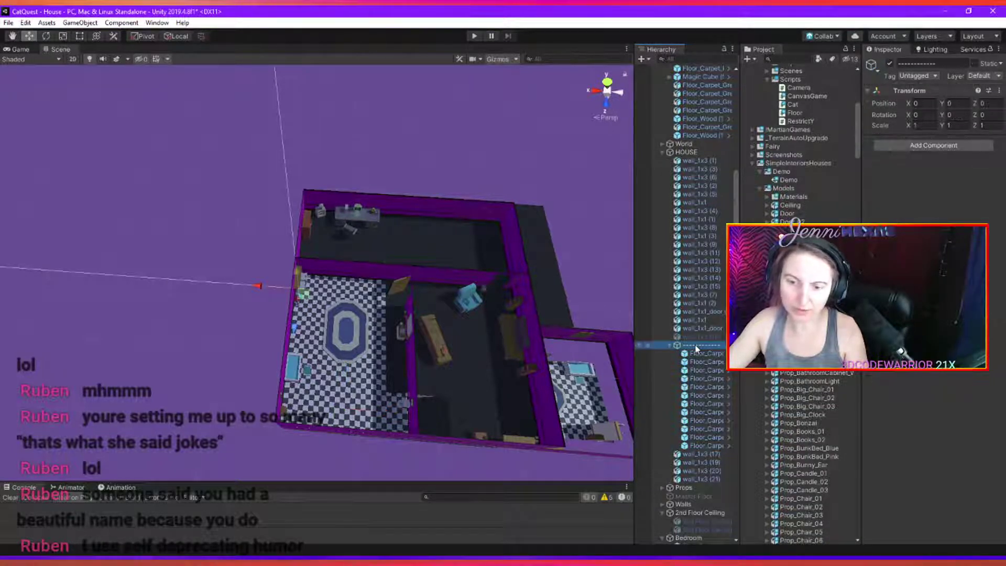
left_click(696, 346)
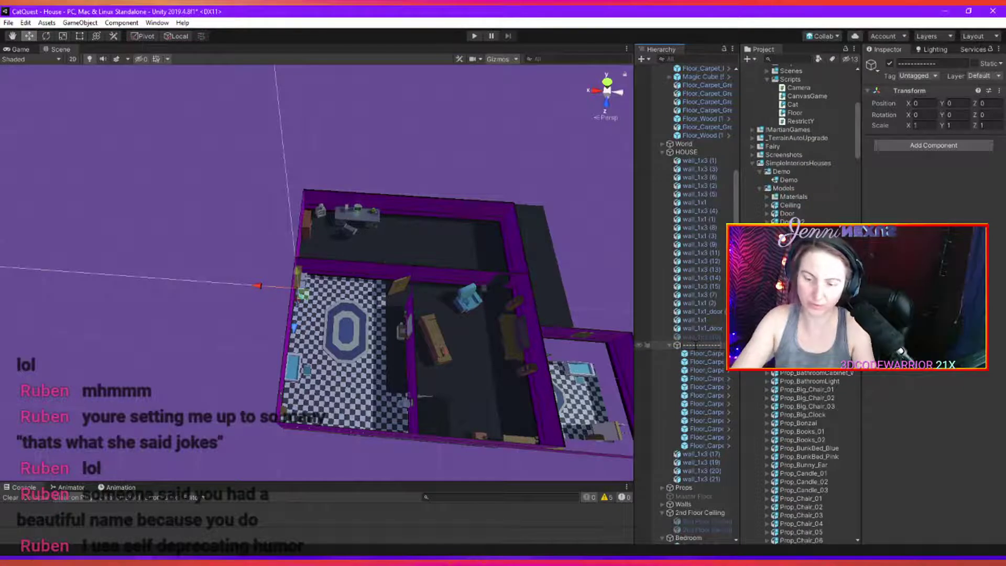
type("Up")
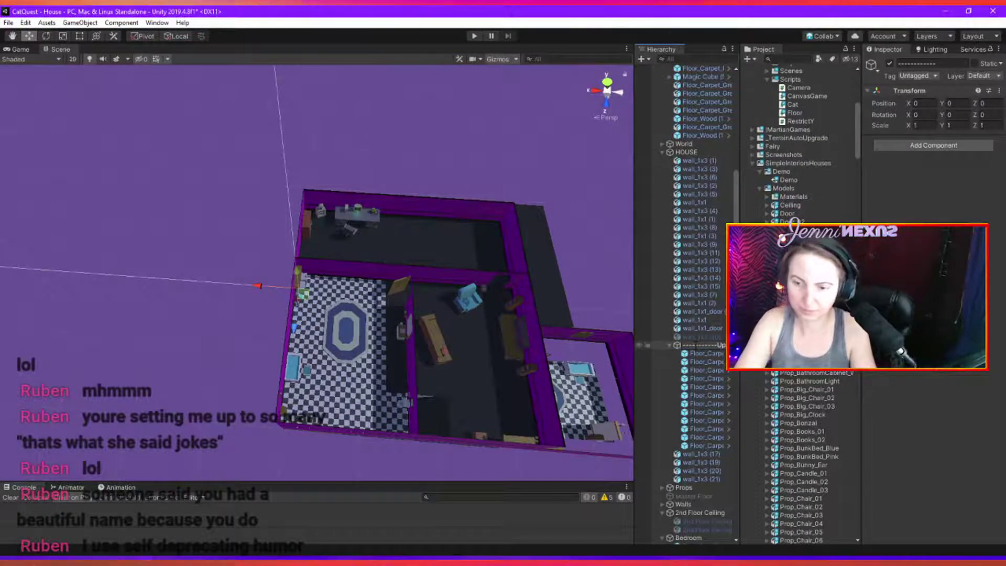
type("stairs bathr")
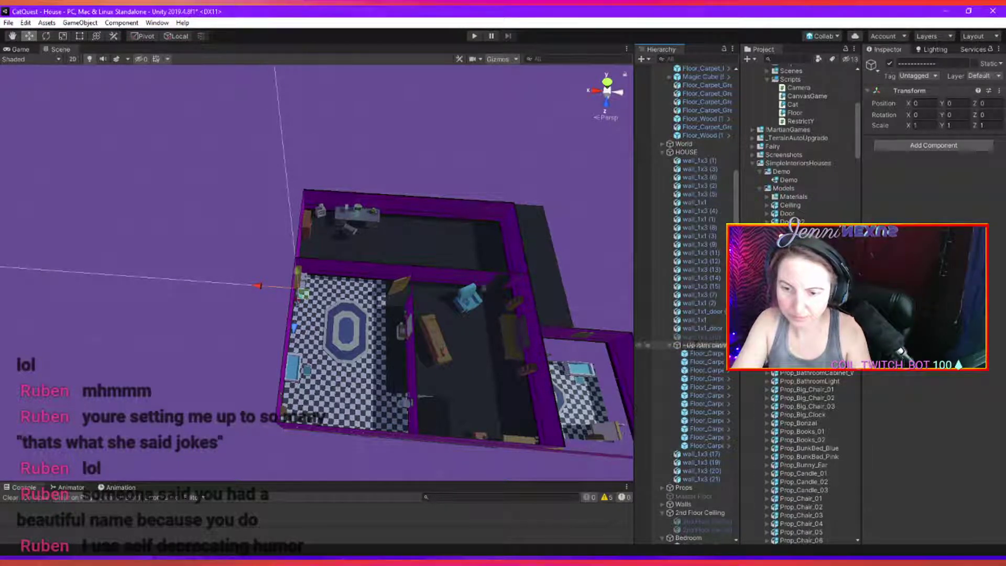
type("oom f")
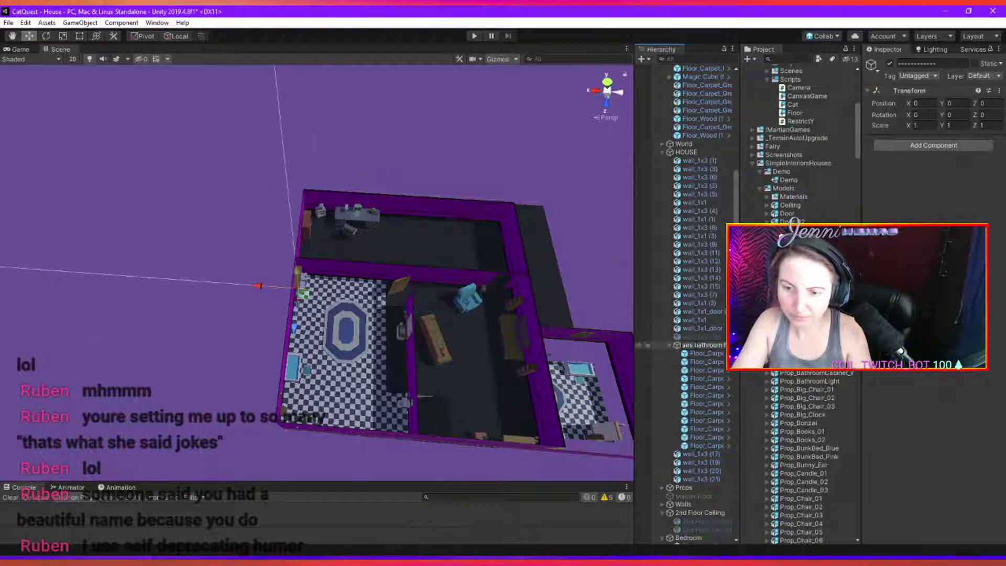
type("lo")
key("Return")
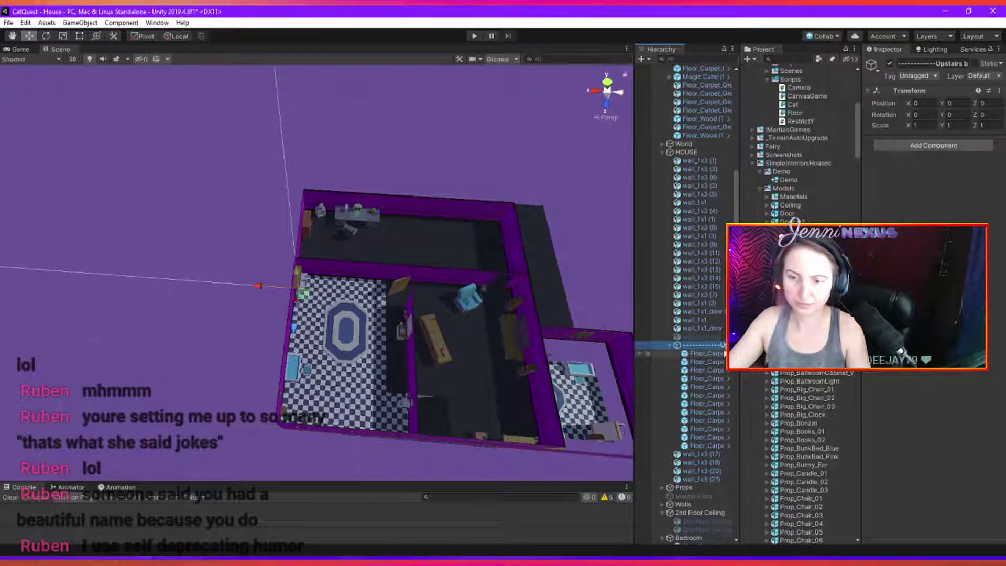
Create an empty object, place it directly above the bathroom floor group in HOUSE, and rename it as a separator line of dashes.
right_click(720, 350)
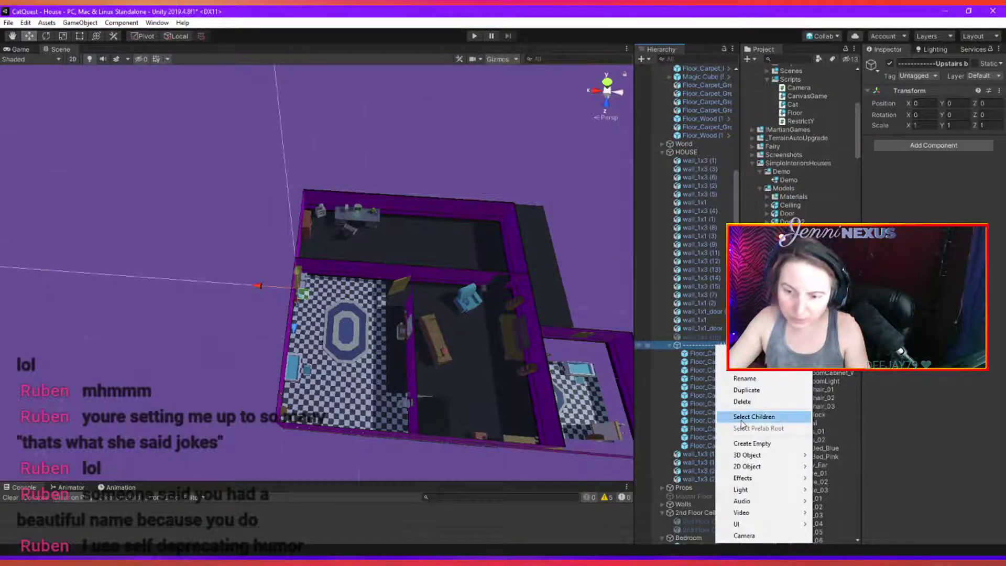
left_click(747, 443)
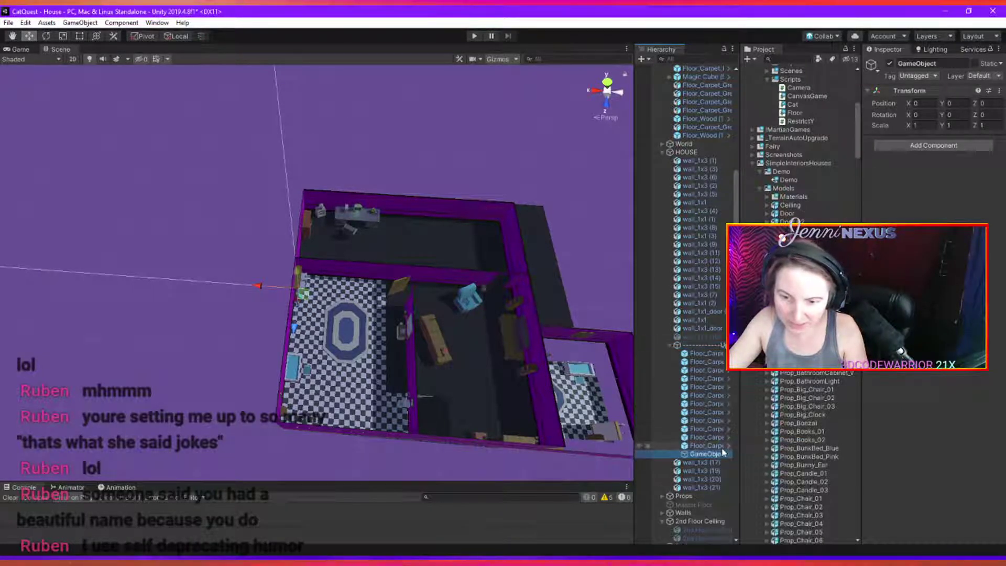
left_click_drag(723, 455, 671, 378)
left_click_drag(648, 338, 648, 340)
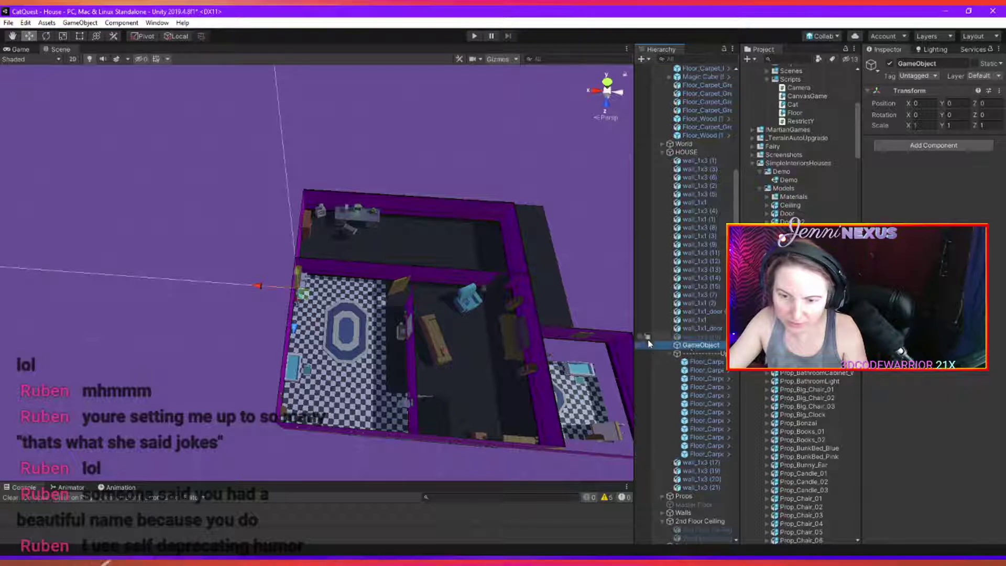
left_click(691, 346)
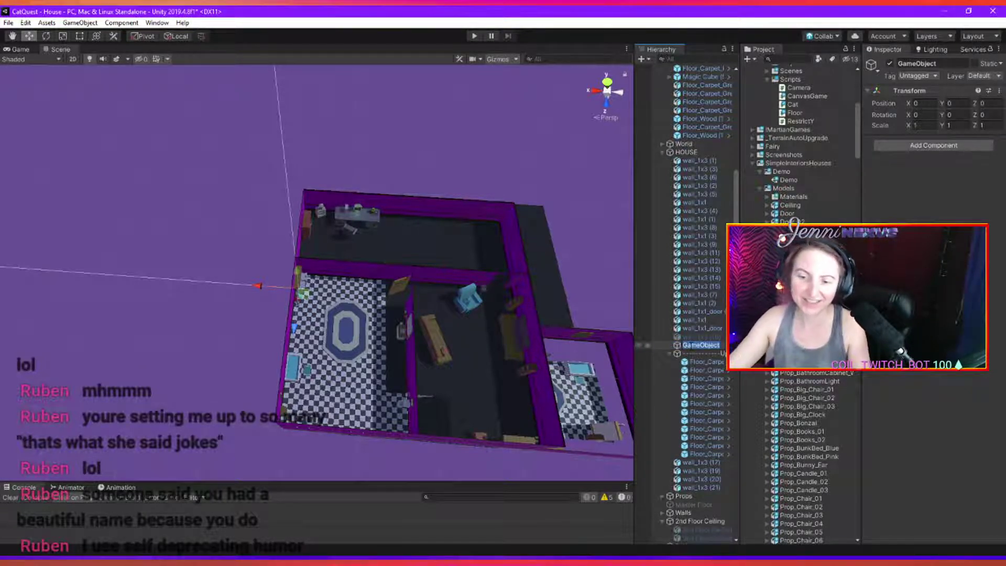
type("---------------")
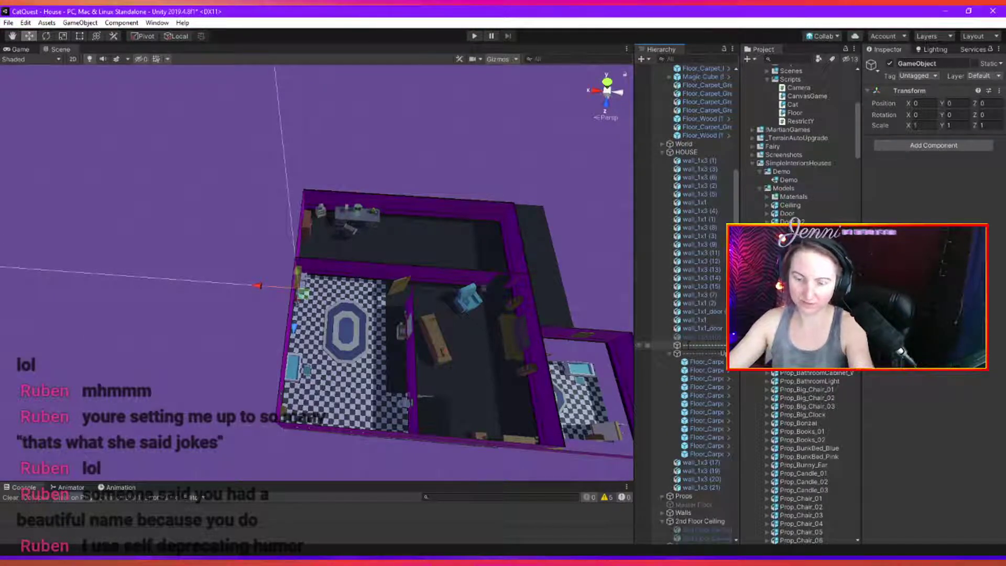
key("Return")
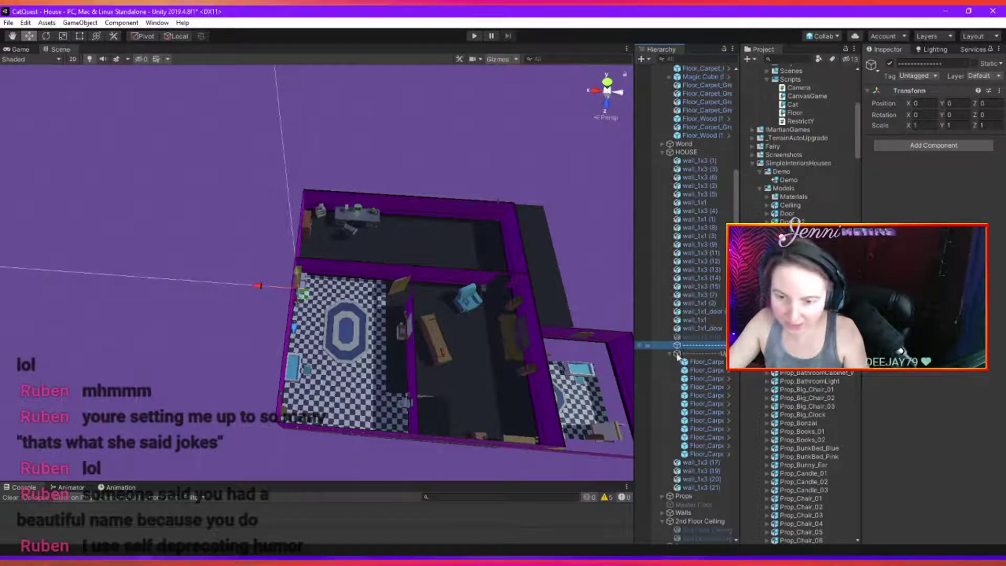
Remove the leading dashes from the bathroom group's name so it reads "Upstairs bathroom floor", and check its child tiles.
left_click(707, 354)
left_click(706, 353)
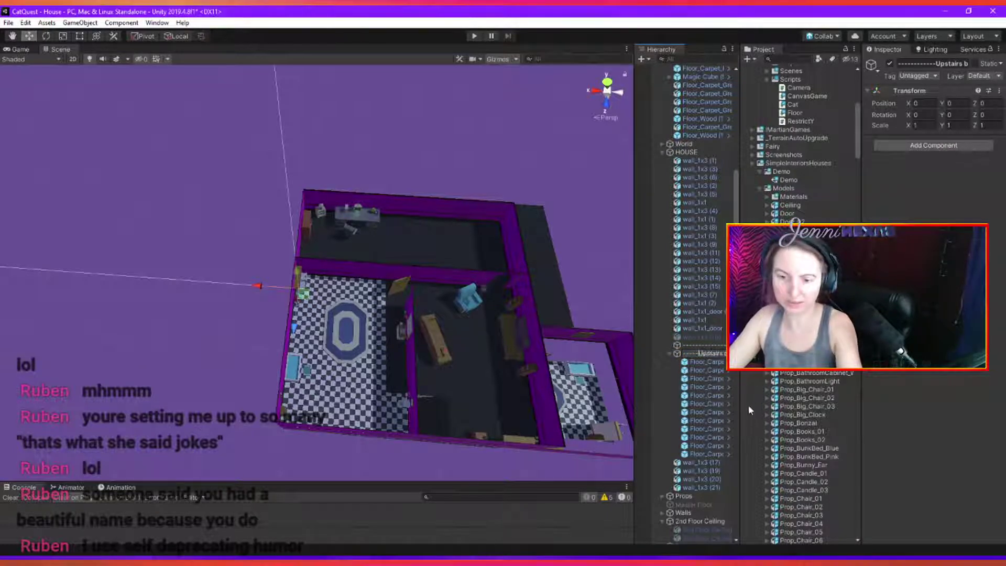
key("Home")
key("Delete")
key("Delete")
key("Delete")
key("Delete")
key("Delete")
key("Delete")
key("Delete")
key("Delete")
key("Delete")
key("Delete")
key("Delete")
key("Delete")
key("Return")
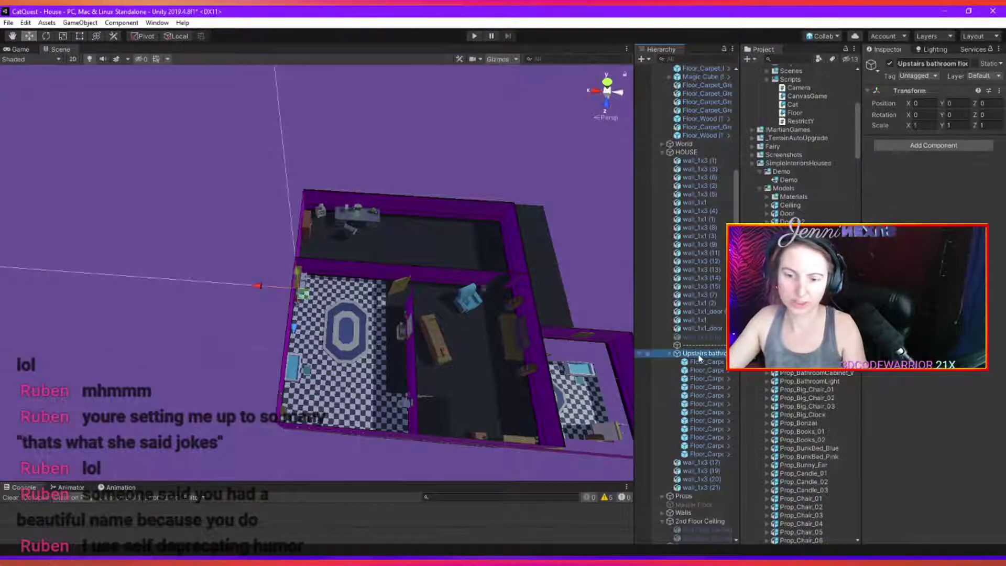
left_click(669, 354)
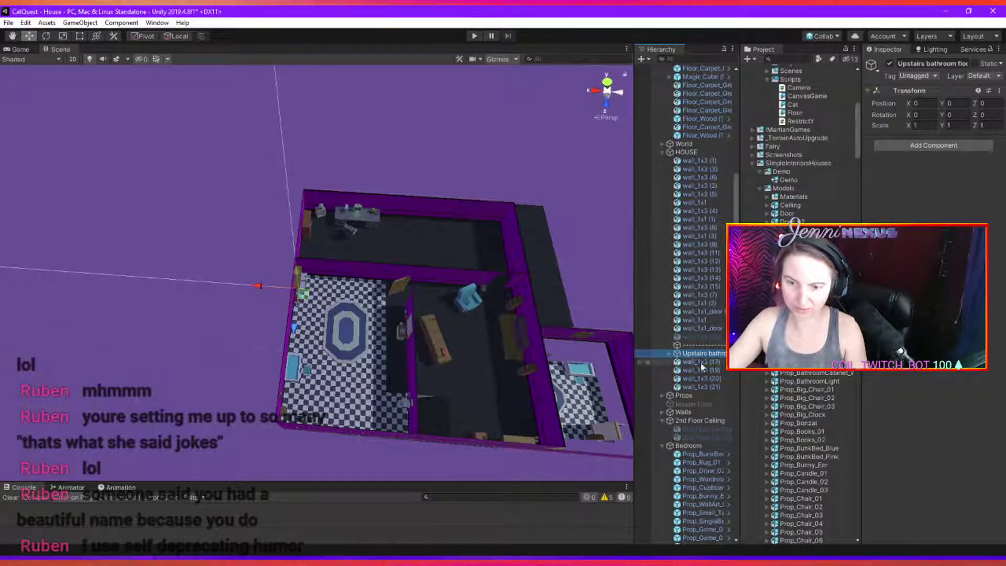
left_click(670, 354)
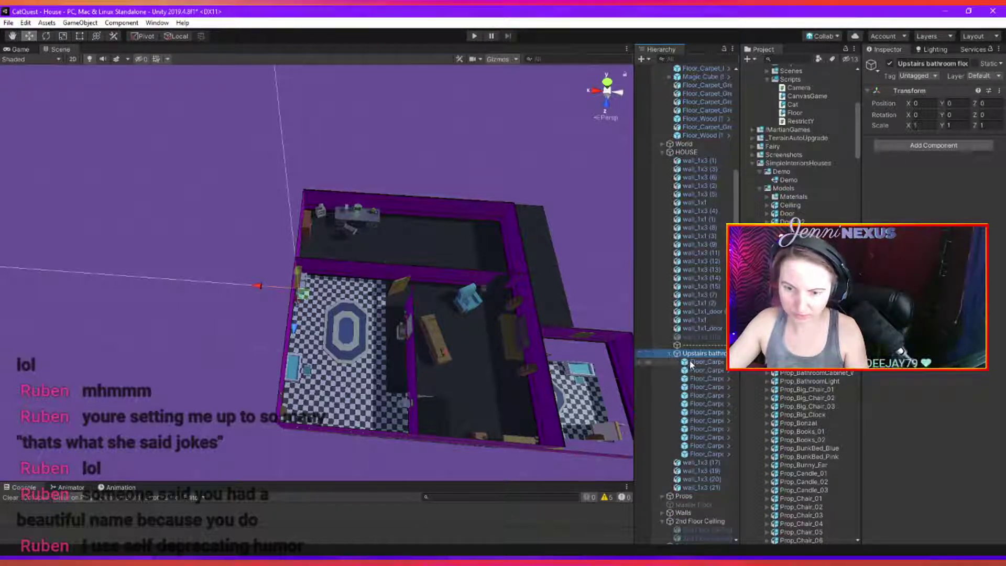
Set the Y position of all child tiles to 0 and of the Upstairs bathroom floor group to 5.
left_click(691, 363)
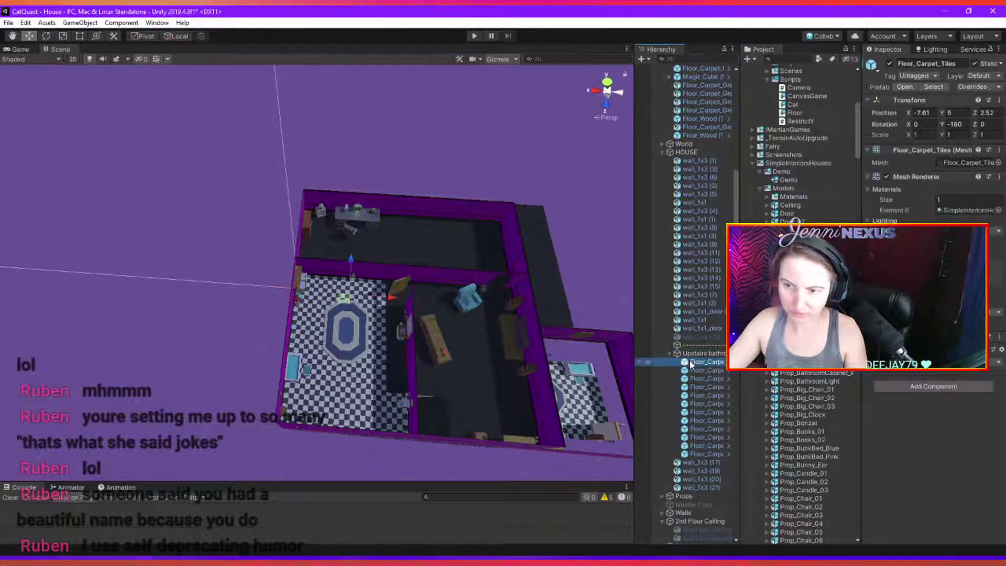
left_click(721, 453, "shift")
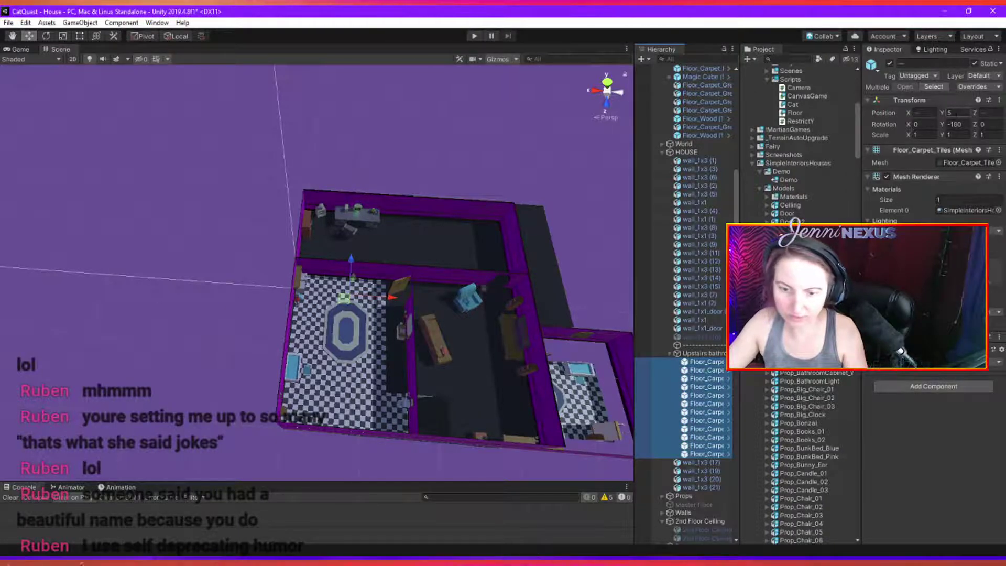
left_click(956, 112)
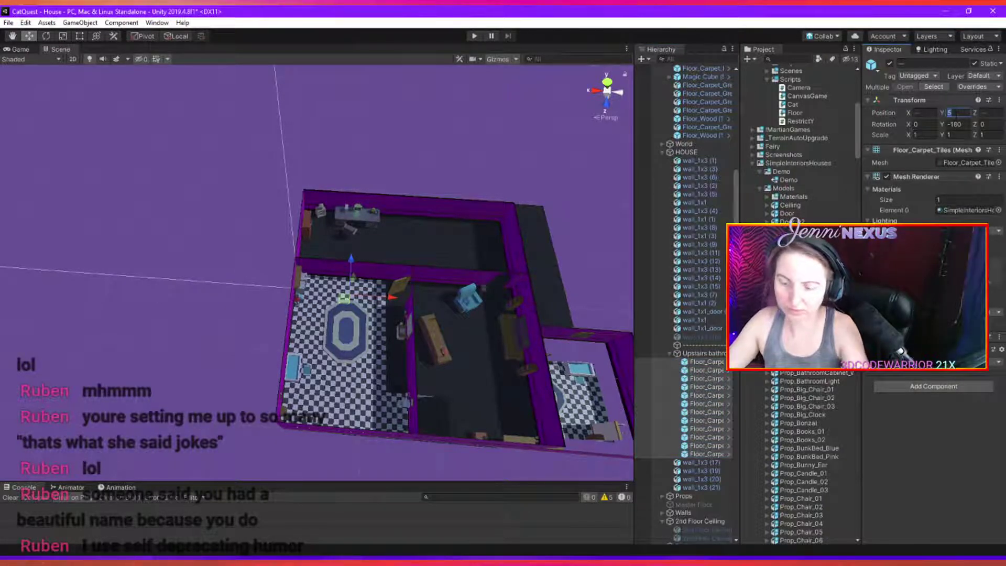
type("0")
left_click(700, 353)
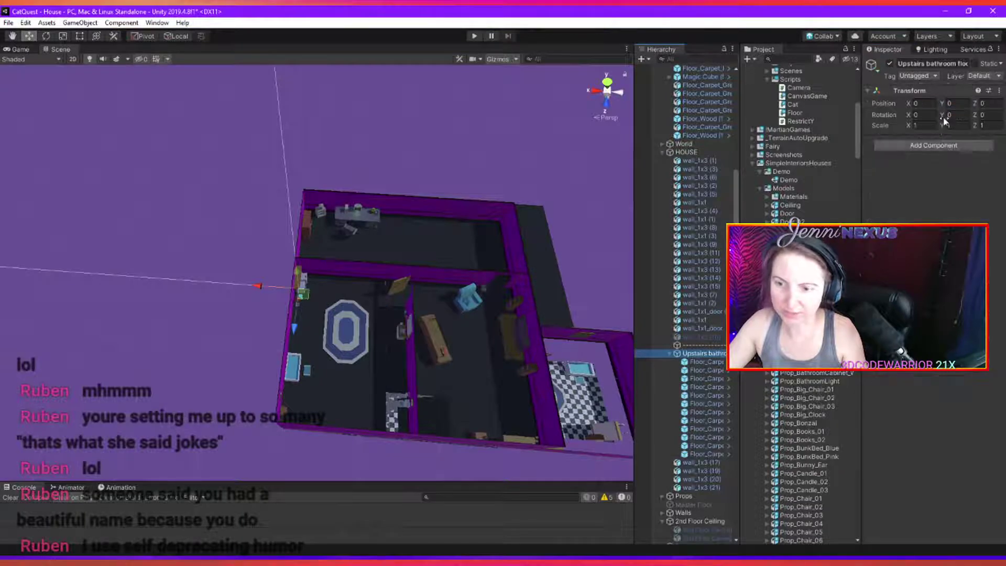
type("5")
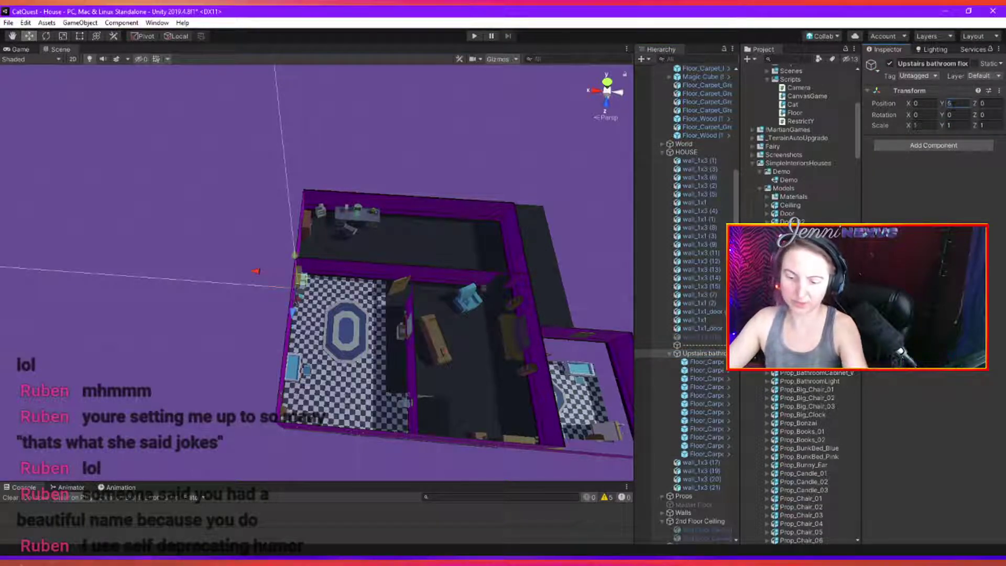
left_click_drag(400, 363, 407, 301, "alt")
scroll(407, 302, "up", 10)
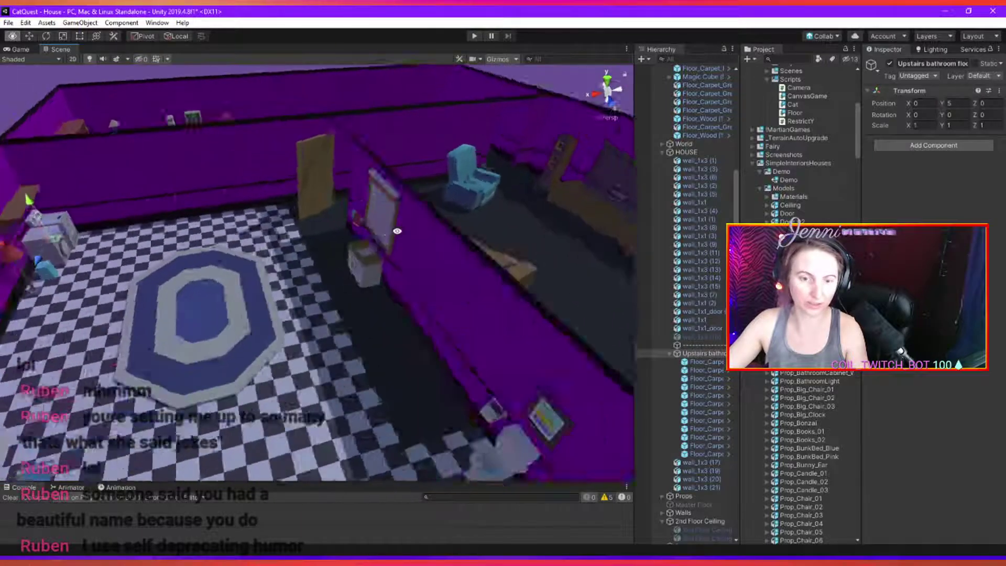
left_click_drag(397, 231, 414, 258, "alt")
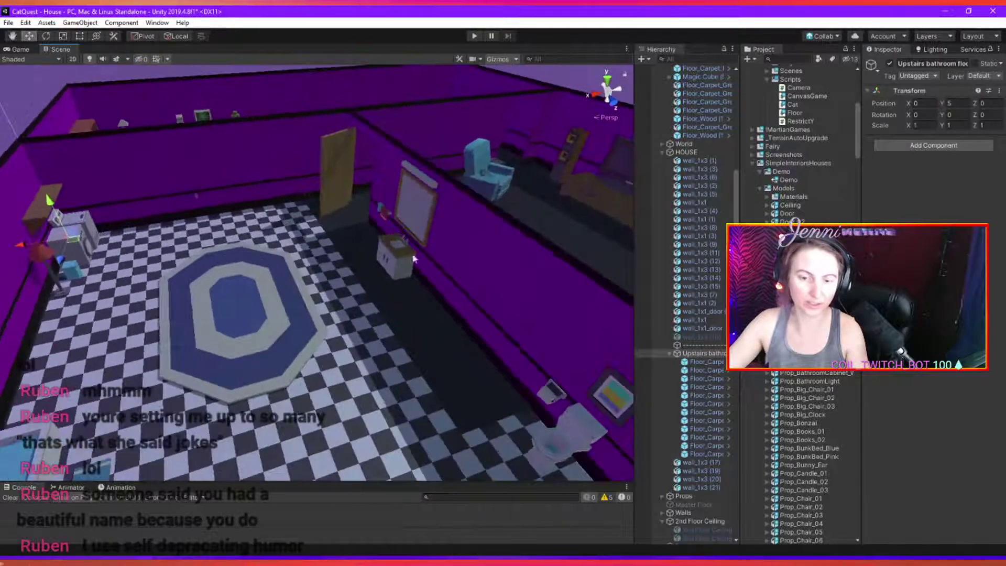
Try to slide the dark Magic Cube floor slab along its X axis and undo the move.
left_click(438, 328)
scroll(436, 324, "down", 5)
scroll(435, 328, "down", 5)
left_click_drag(434, 328, 420, 384, "alt")
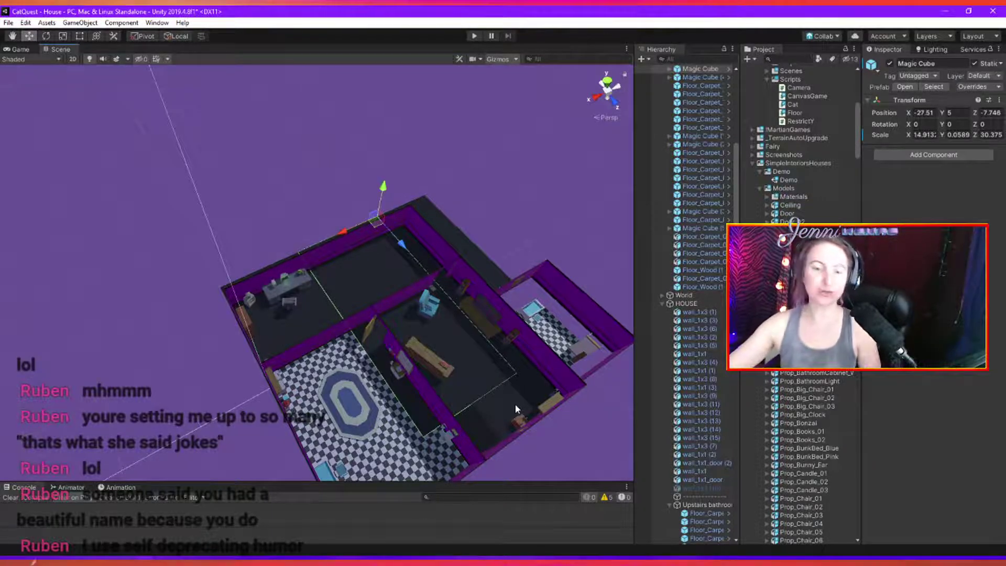
left_click_drag(461, 451, 399, 391, "alt")
scroll(435, 405, "down", 3)
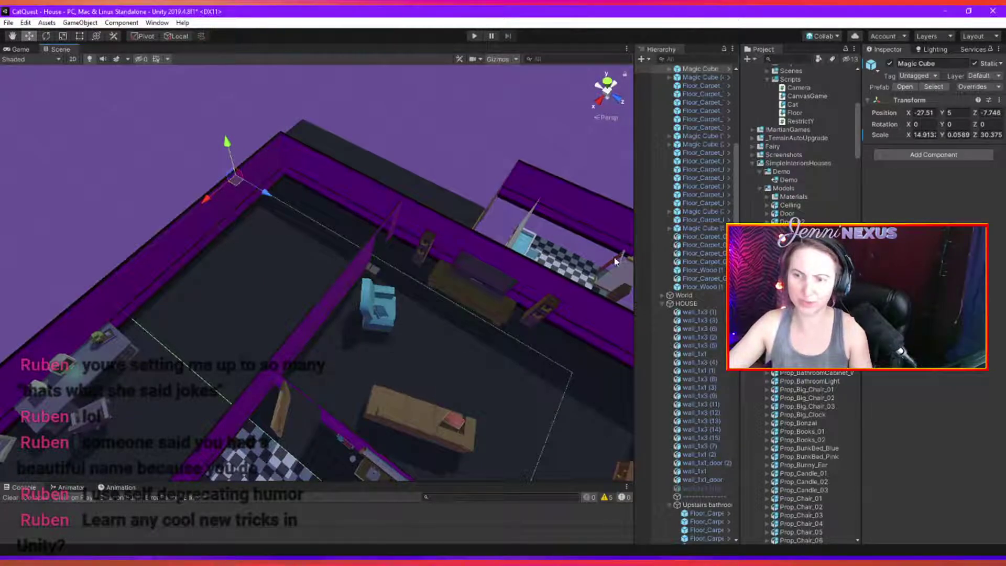
left_click_drag(207, 202, 234, 192)
key("ctrl+z")
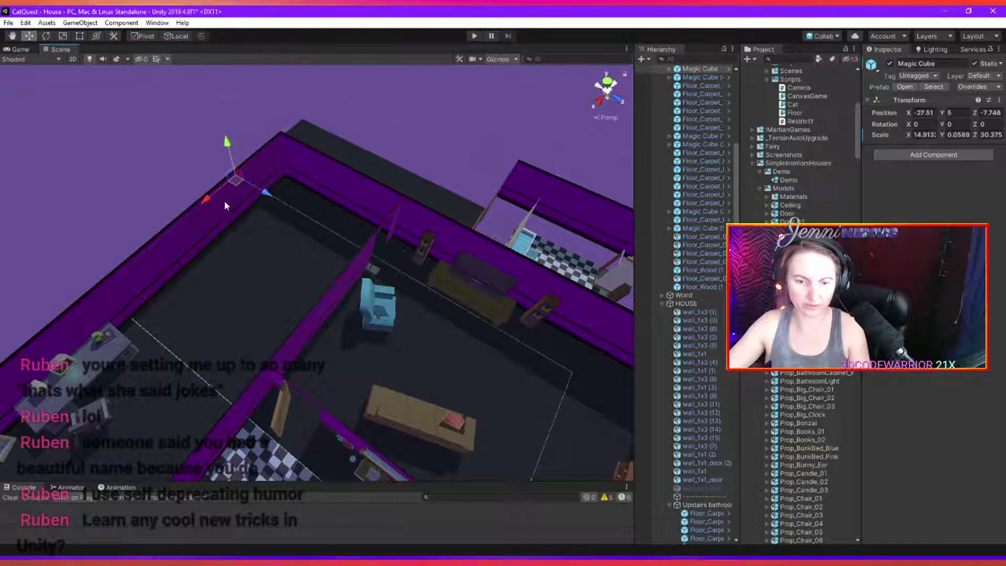
Move the Magic Cube floor slab horizontally away from the dark-floored rooms.
left_click_drag(417, 382, 480, 374, "alt")
left_click_drag(290, 376, 363, 388, "alt")
middle_click_drag(363, 389, 345, 319)
scroll(344, 320, "down", 4)
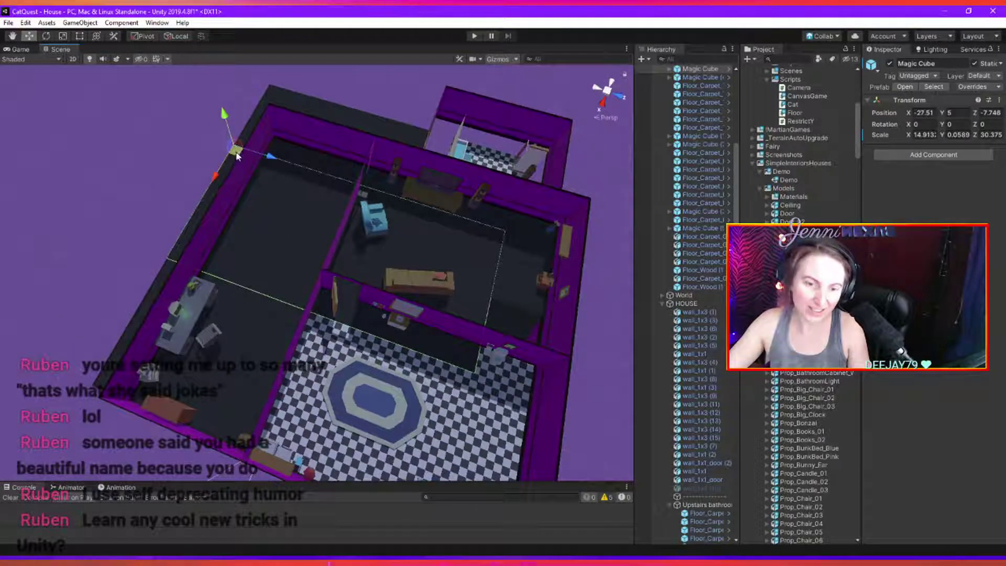
left_click_drag(236, 150, 262, 342)
Set the Y position of the Magic Cube (3) slab under the desk room to 5.
left_click(262, 341)
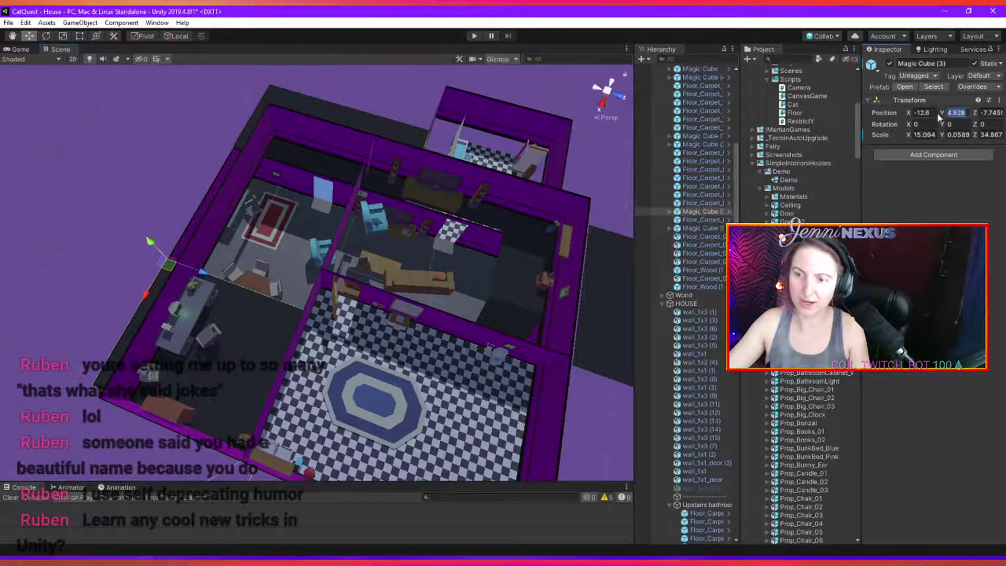
key("ctrl+z")
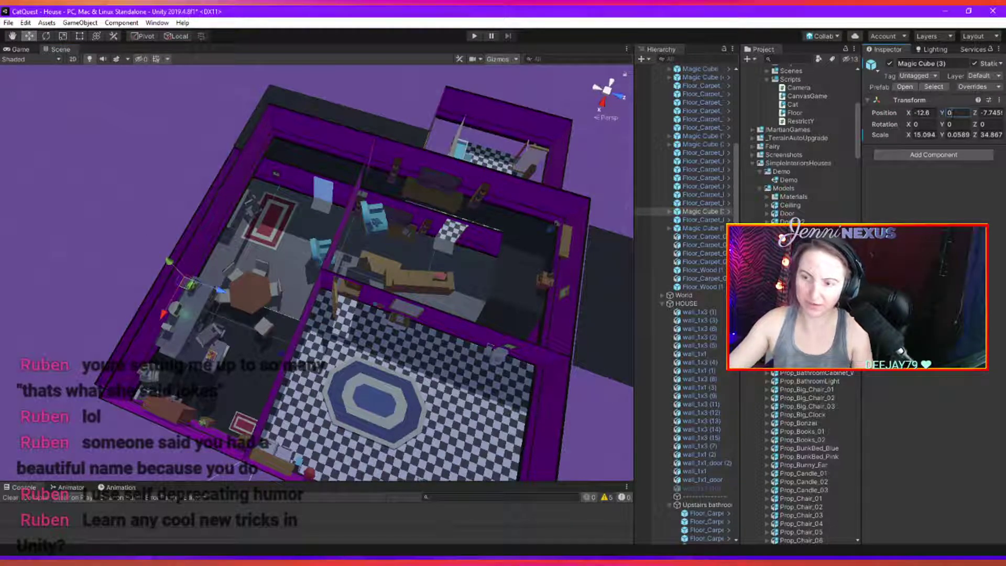
type("5")
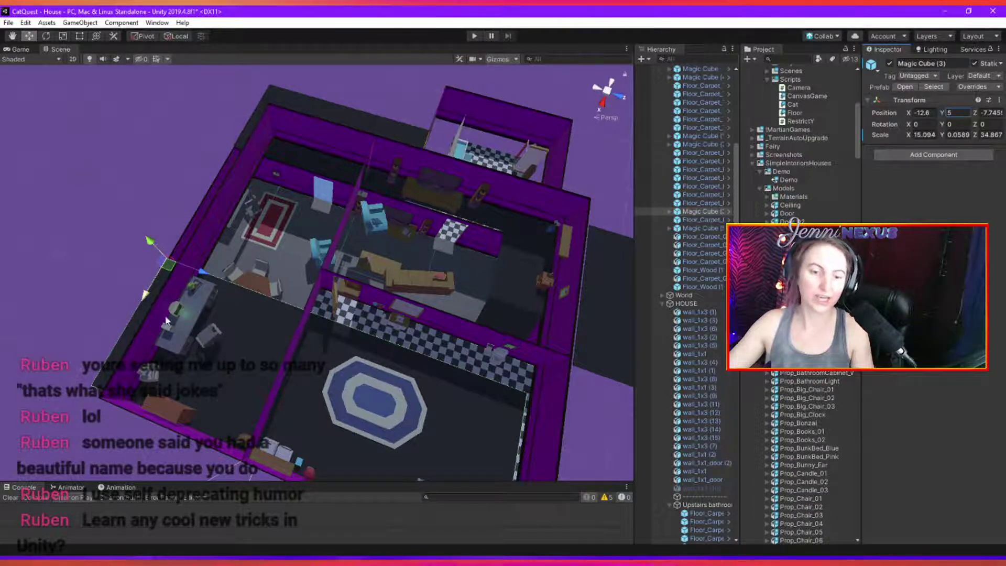
left_click_drag(147, 302, 353, 373, "alt")
middle_click_drag(352, 372, 353, 331)
left_click_drag(354, 331, 346, 369, "alt")
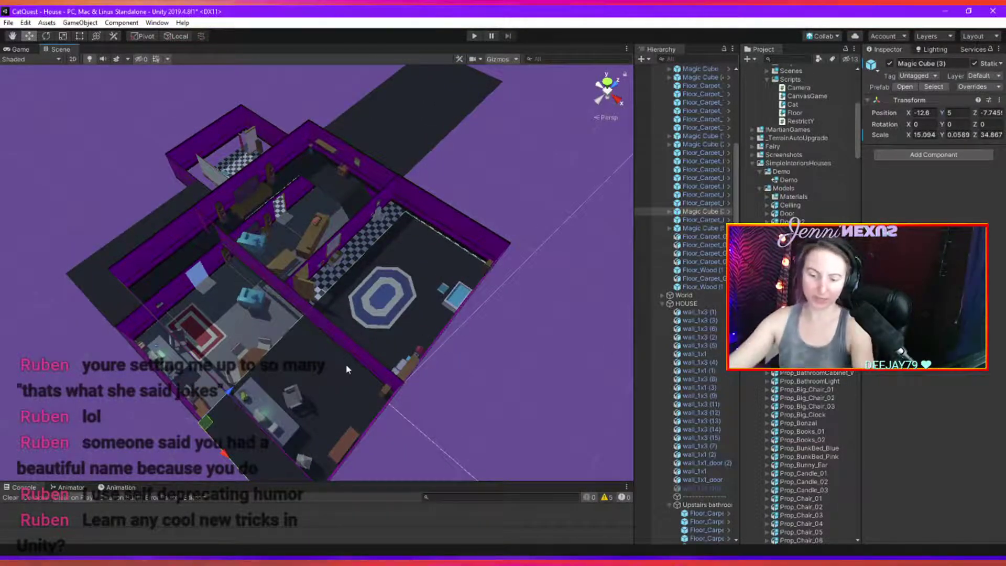
Shrink the Magic Cube (3) slab under the desk room along Z to a scale of about 15.69.
key("r")
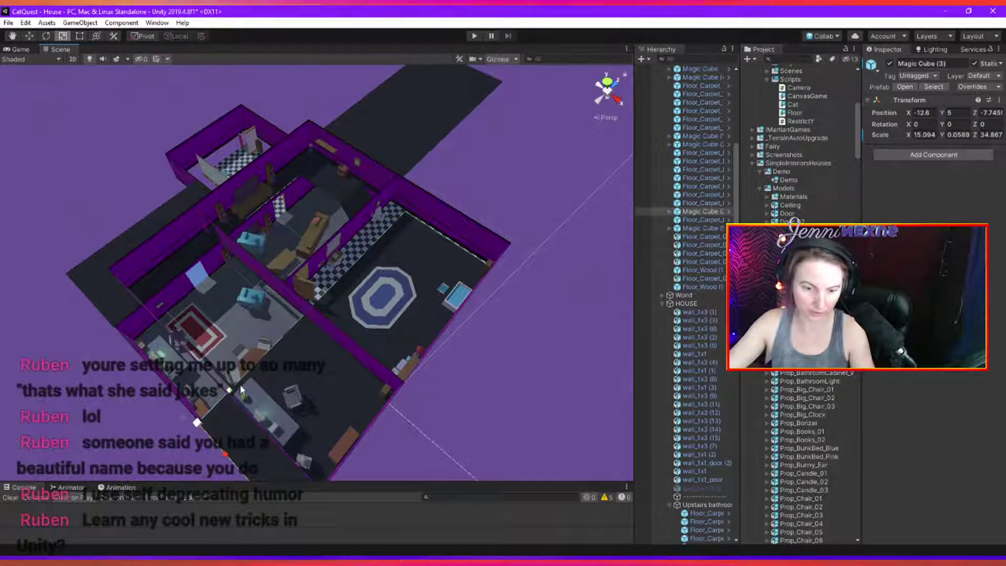
mouse_move(231, 394)
left_mouse_down()
mouse_move(205, 418)
mouse_move(228, 402)
left_mouse_up()
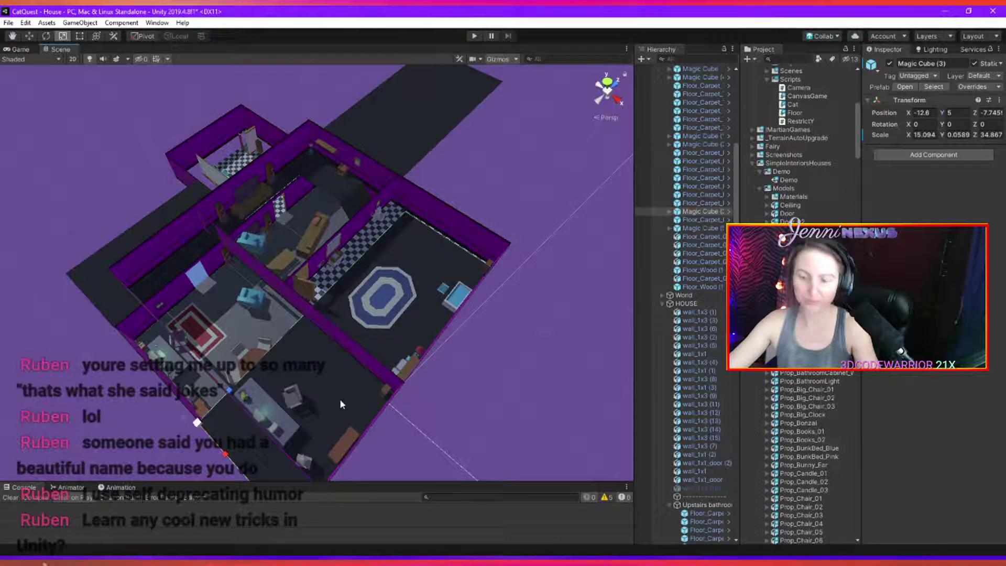
left_click(607, 81)
middle_click_drag(441, 361, 419, 231)
scroll(419, 263, "up", 3)
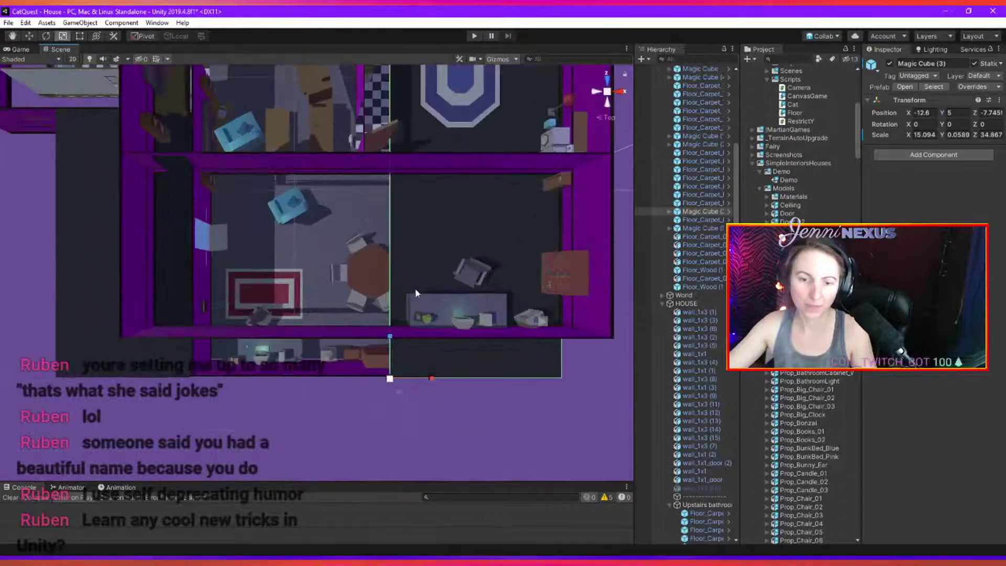
scroll(415, 289, "up", 3)
mouse_move(415, 289)
middle_mouse_down()
mouse_move(388, 254)
mouse_move(433, 240)
mouse_move(404, 284)
middle_mouse_up()
scroll(388, 254, "down", 4)
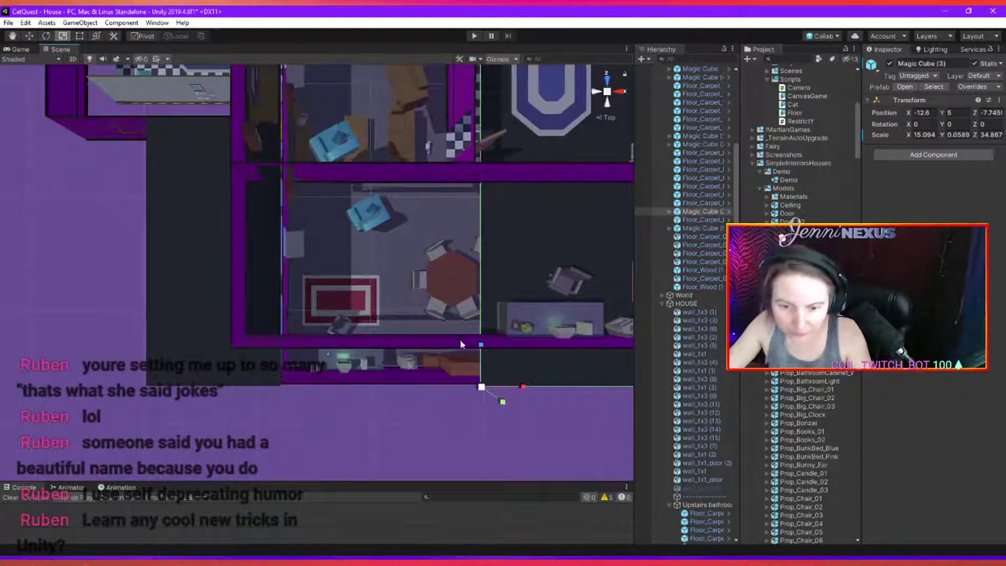
left_click_drag(484, 352, 59, 244)
Reduce the Z scale of the Magic Cube (3) slab to about 14.8, checking its edge against the bathroom wall.
scroll(236, 203, "up", 5)
middle_click_drag(236, 204, 288, 256)
left_click_drag(288, 255, 263, 272, "alt")
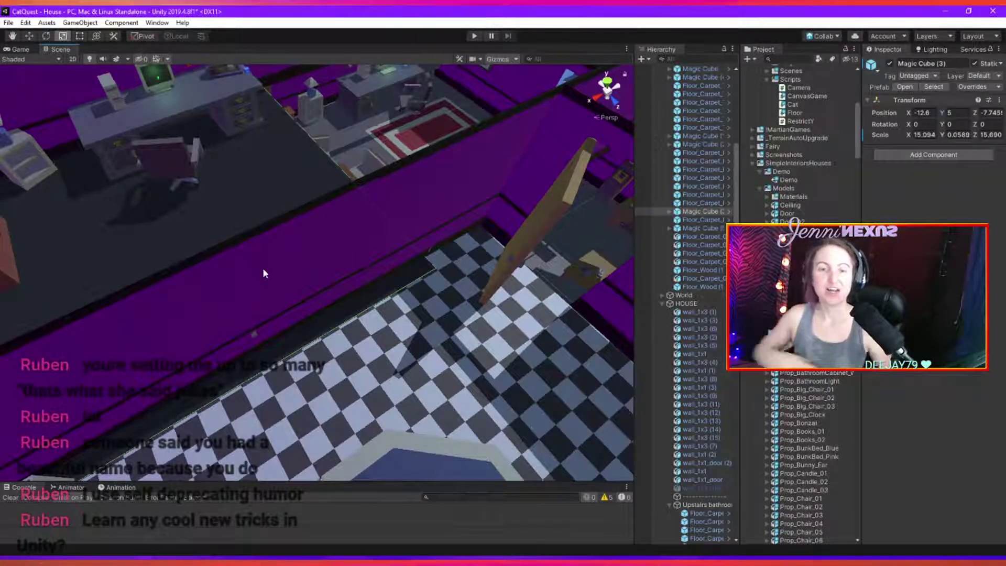
key("a")
right_click_drag(254, 274, 283, 271)
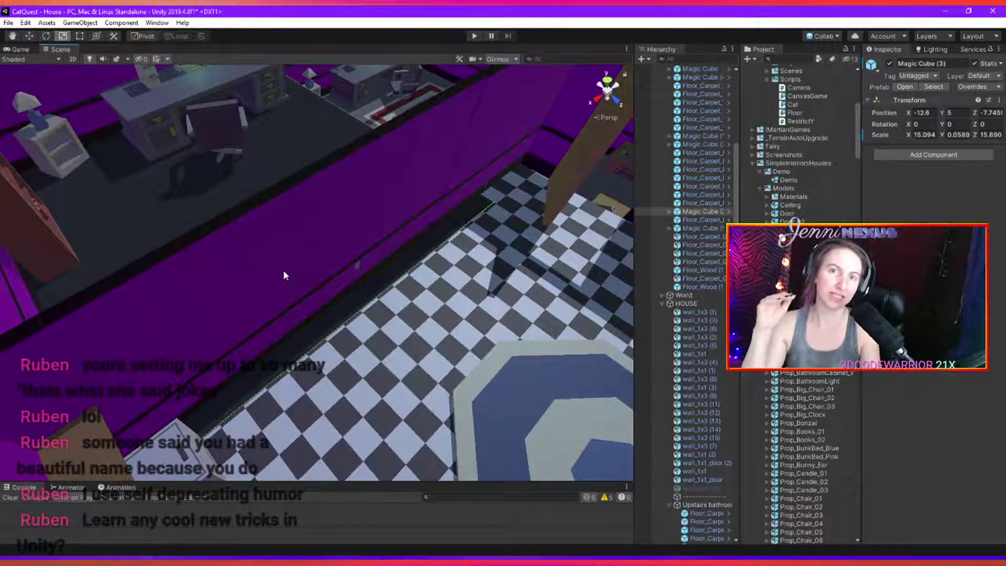
right_click_drag(284, 275, 356, 266)
left_click_drag(296, 129, 289, 129)
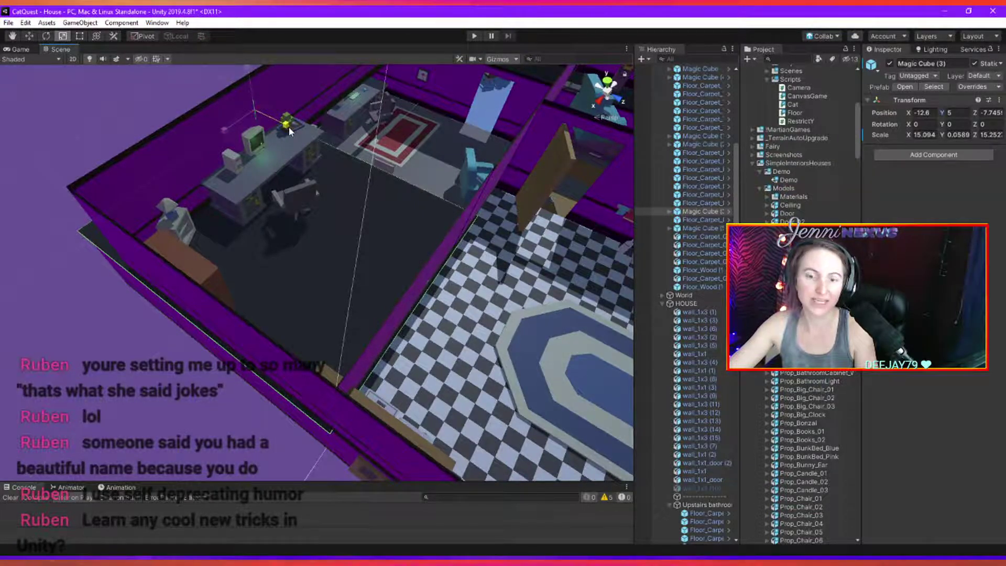
left_click_drag(290, 129, 385, 199)
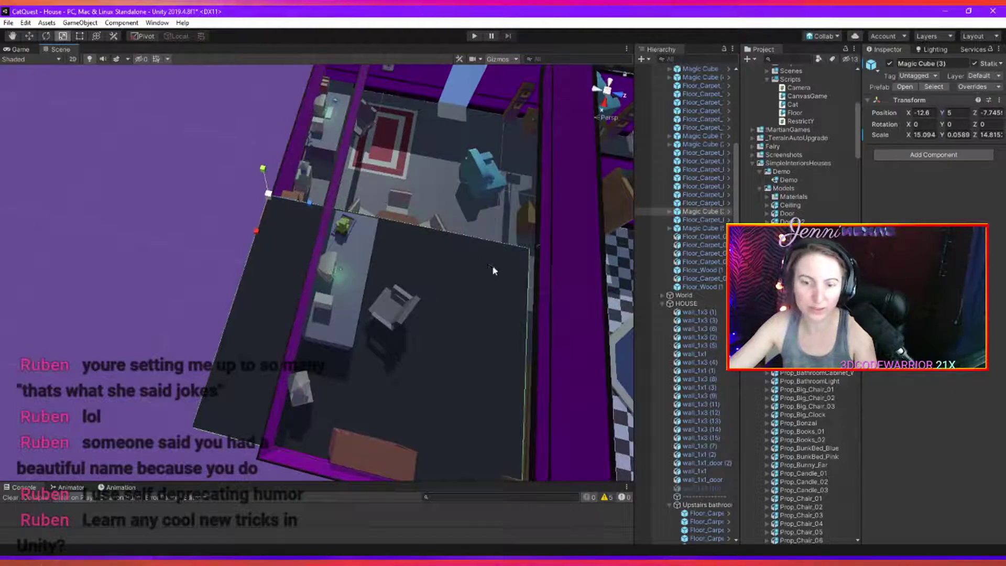
Adjust the slab's edge along the bathroom wall and set its Z scale to 14.7.
left_click_drag(492, 265, 536, 200, "alt")
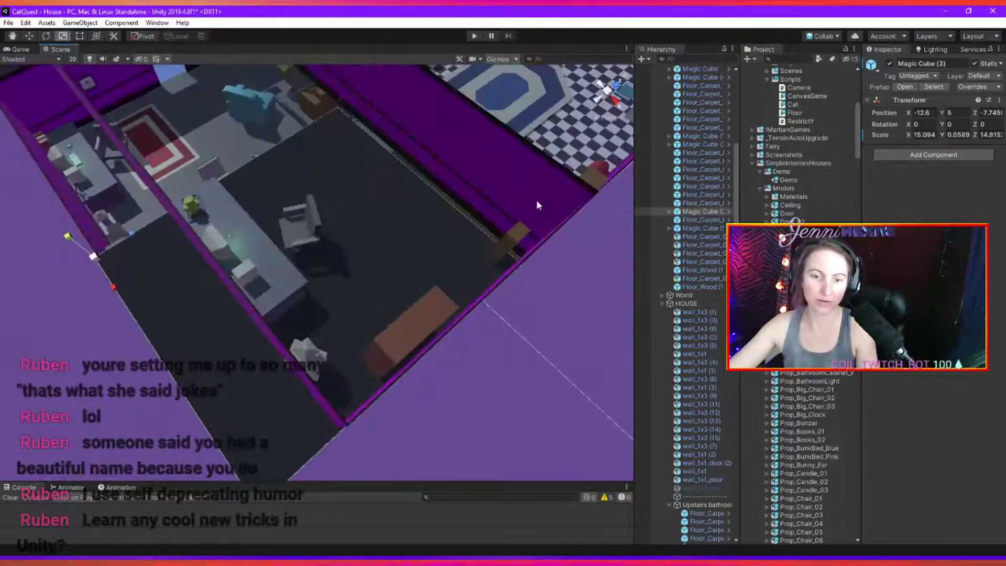
left_click_drag(337, 204, 492, 212, "alt")
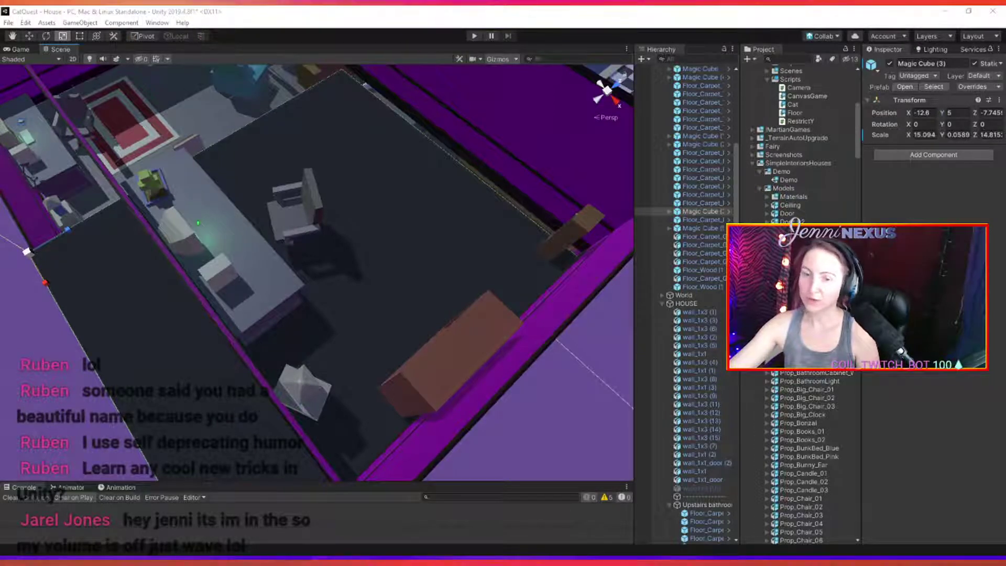
right_click_drag(379, 330, 348, 386)
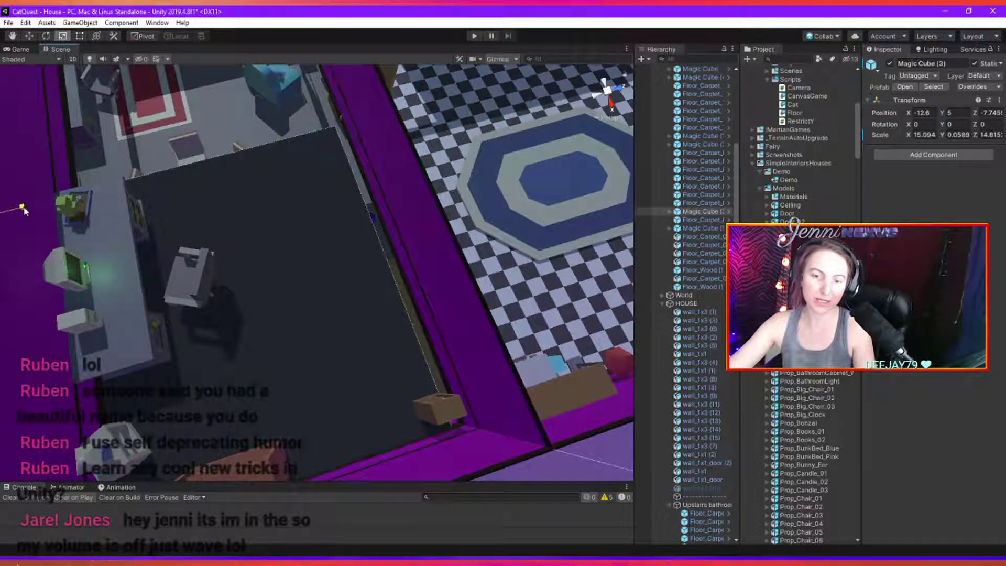
left_click_drag(23, 208, 24, 210)
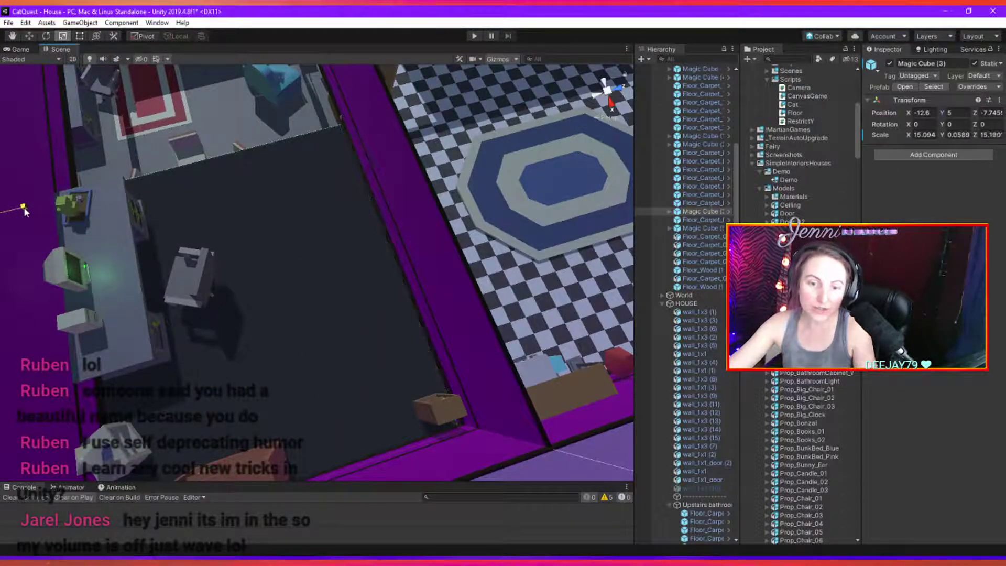
right_click_drag(375, 374, 323, 354)
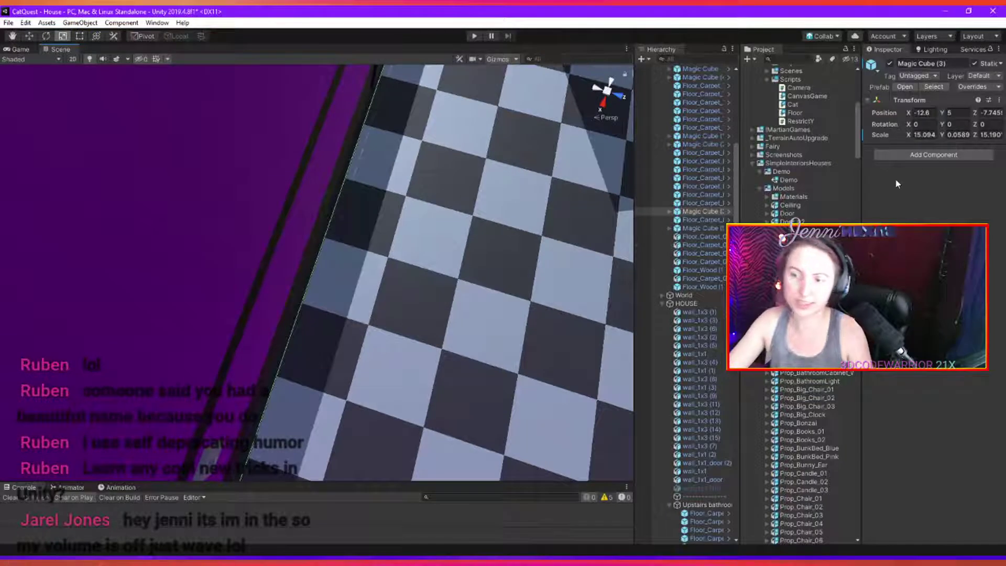
left_click_drag(903, 109, 895, 108)
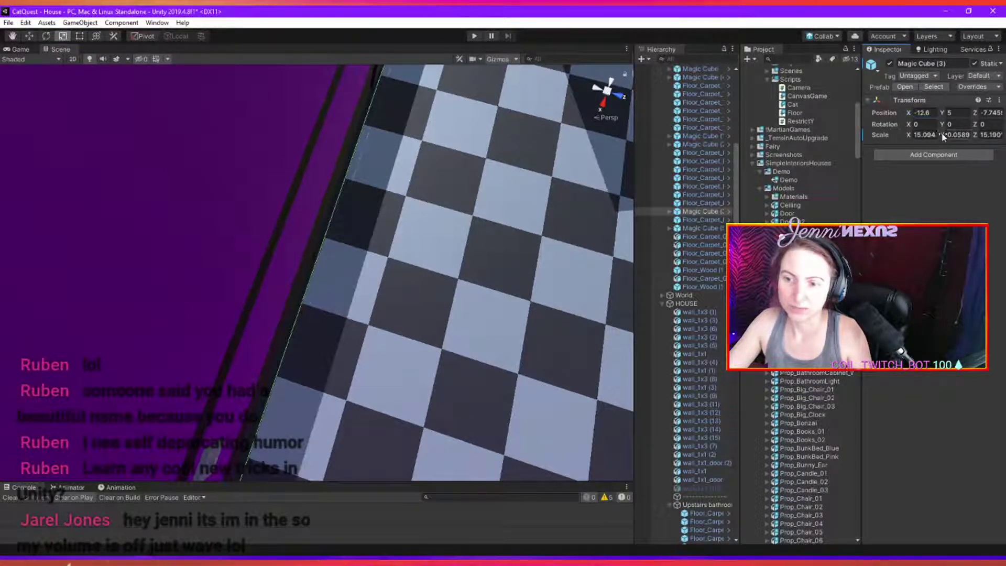
left_click(907, 134)
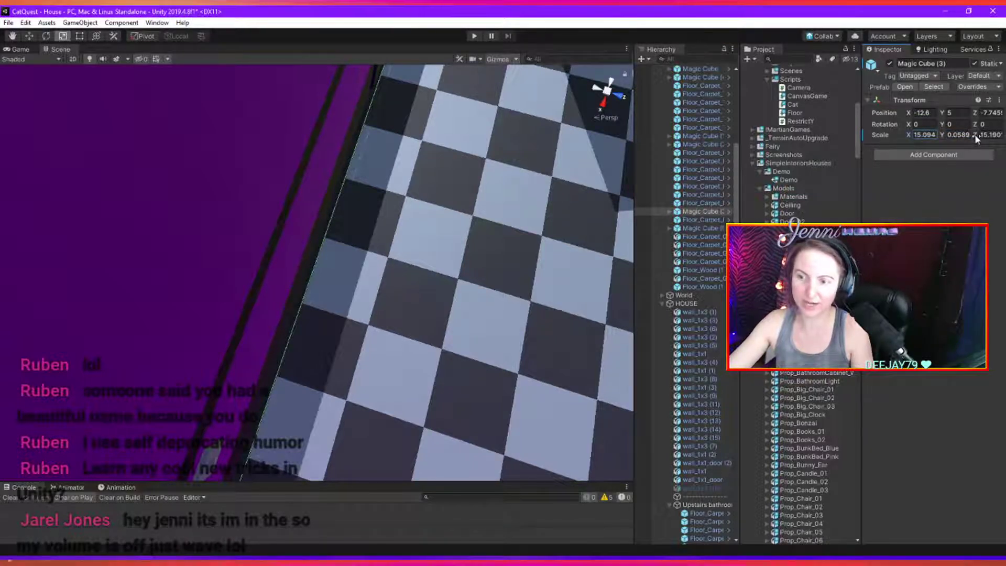
left_click_drag(975, 137, 967, 139)
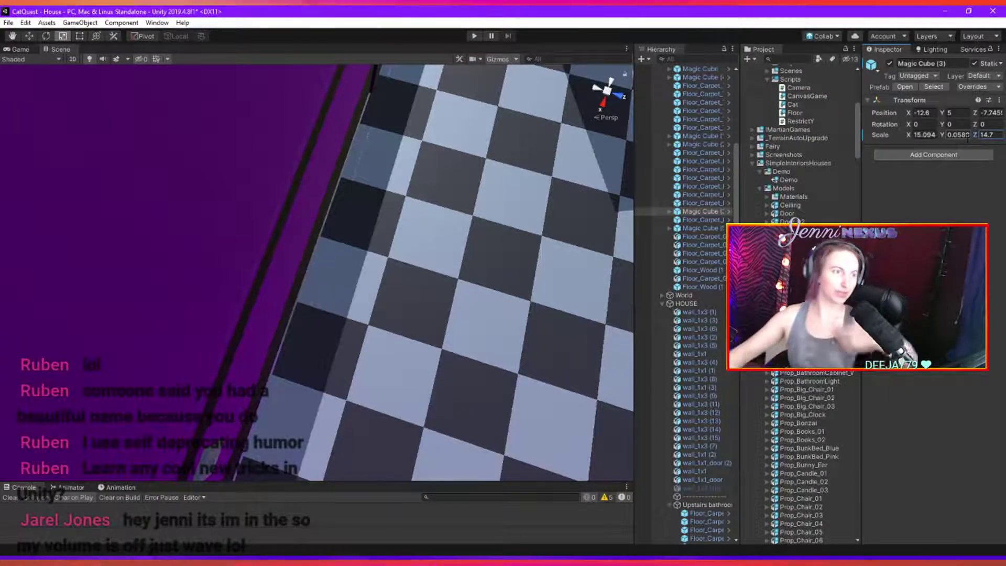
Rotate the Magic Cube (3) slab 180 degrees about its Y axis.
right_click_drag(332, 240, 254, 320)
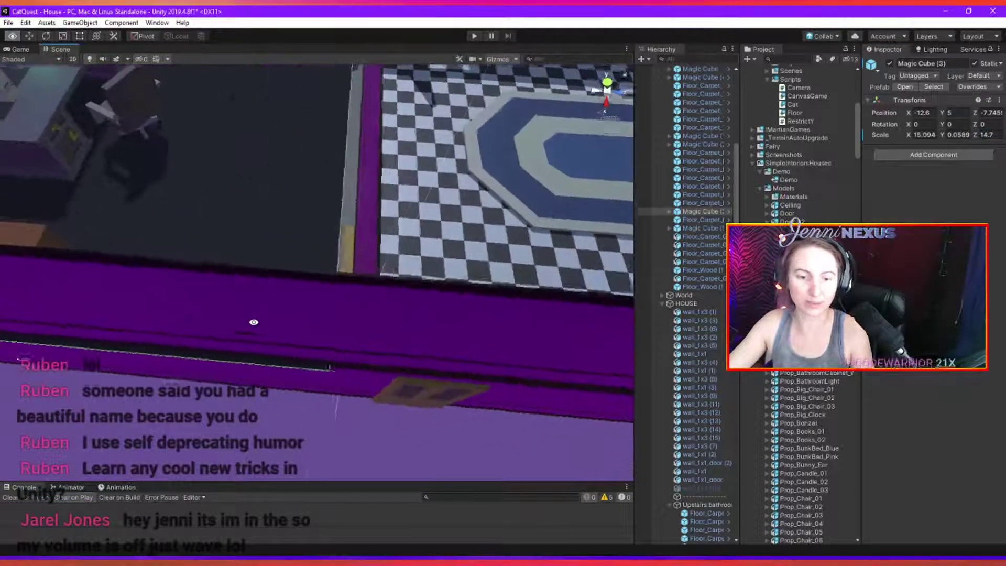
scroll(257, 319, "down", 4)
middle_click_drag(220, 326, 283, 348)
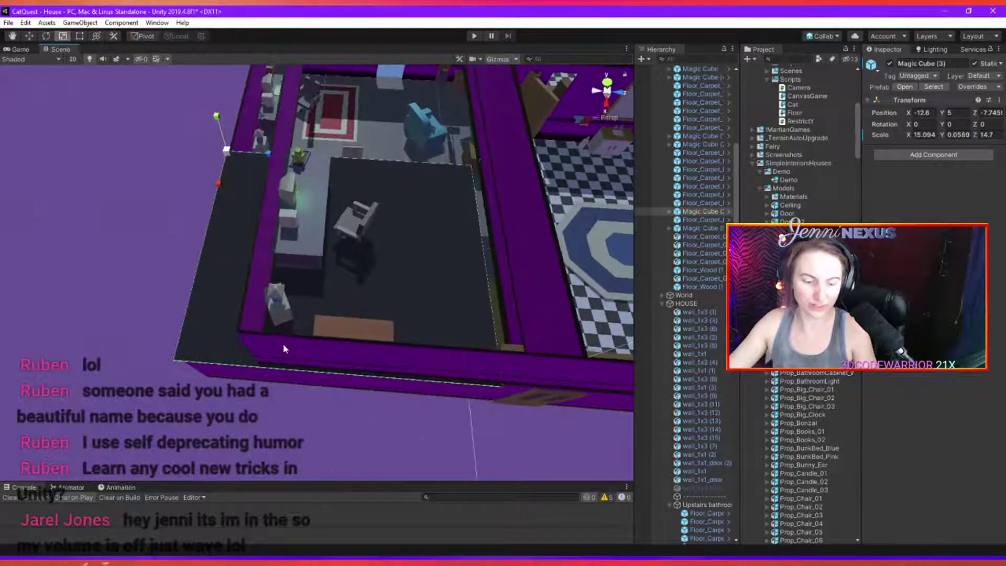
key("w")
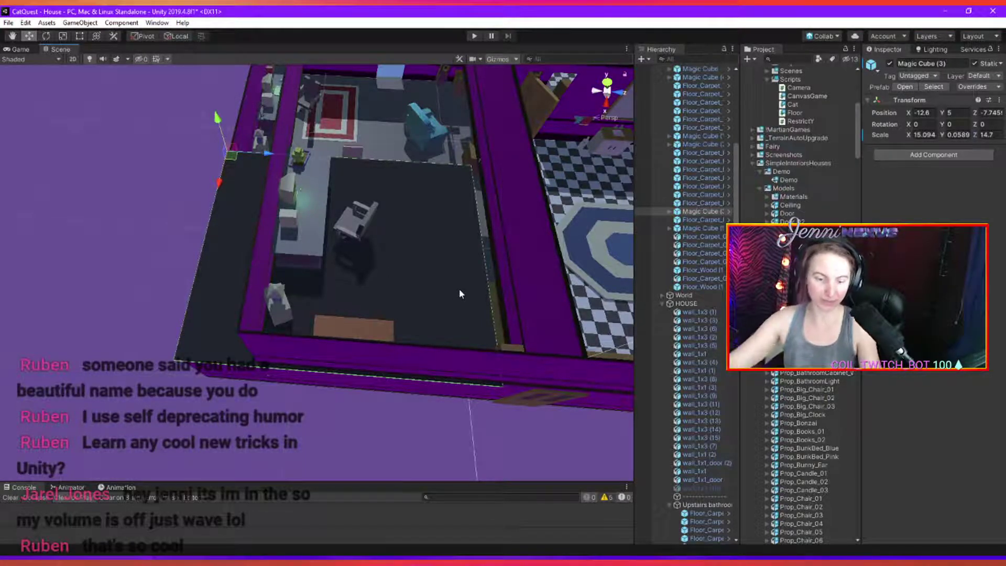
key("e")
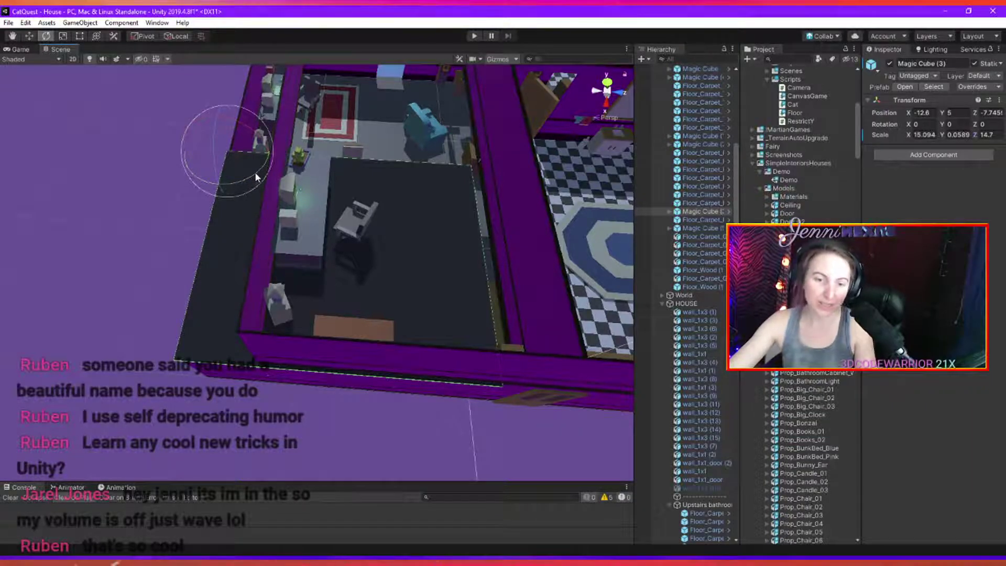
left_click_drag(257, 179, 951, 172)
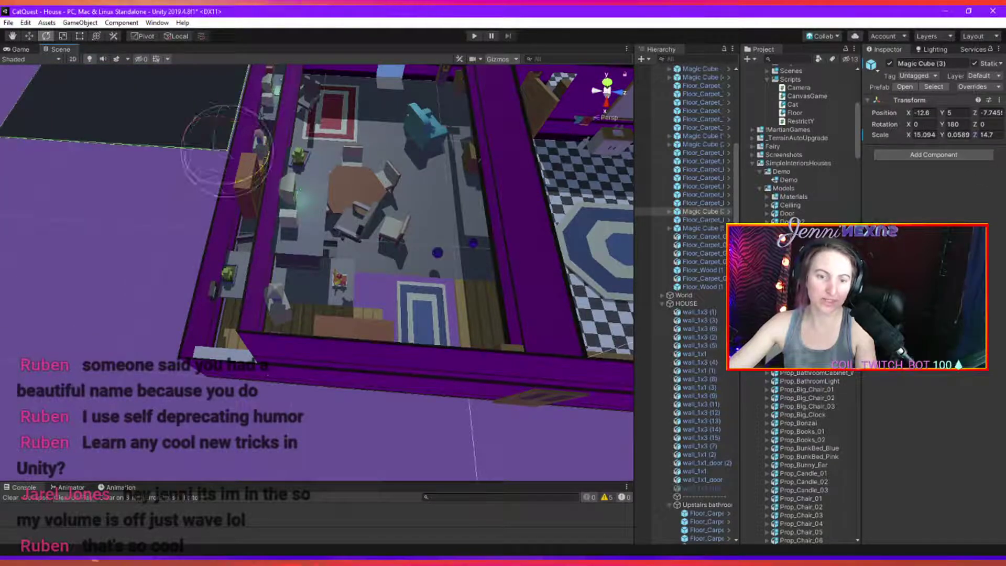
Move the rotated slab back under the desk room to X position 0.15 and Z position 7.39.
key("w")
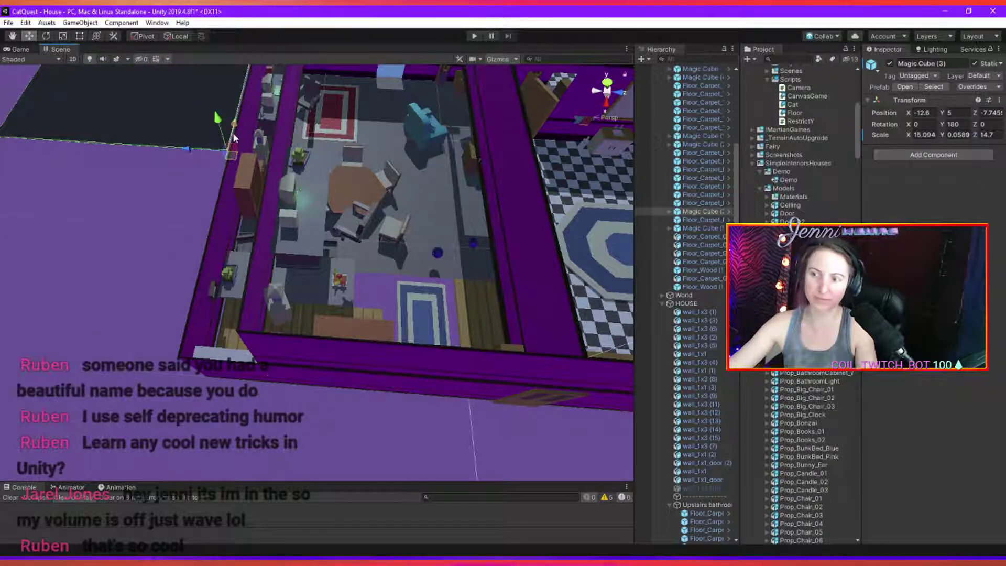
left_click_drag(234, 143, 175, 269)
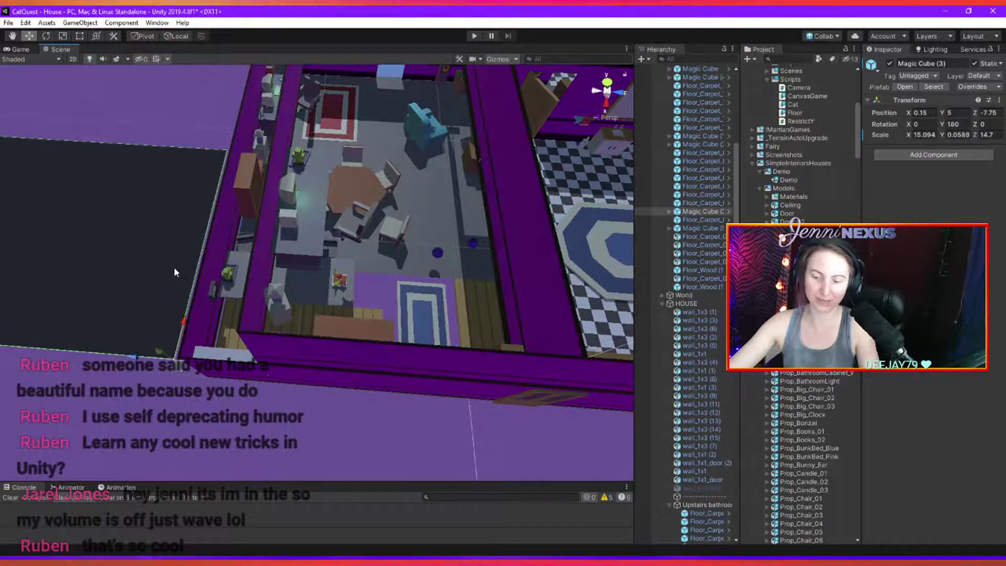
left_click(607, 83)
scroll(417, 322, "down", 3)
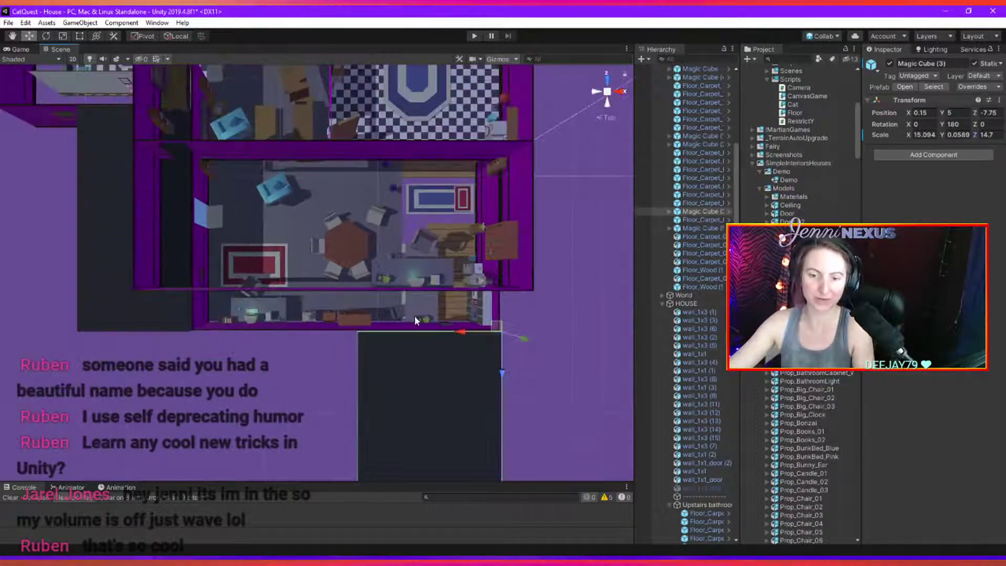
scroll(427, 332, "up", 5)
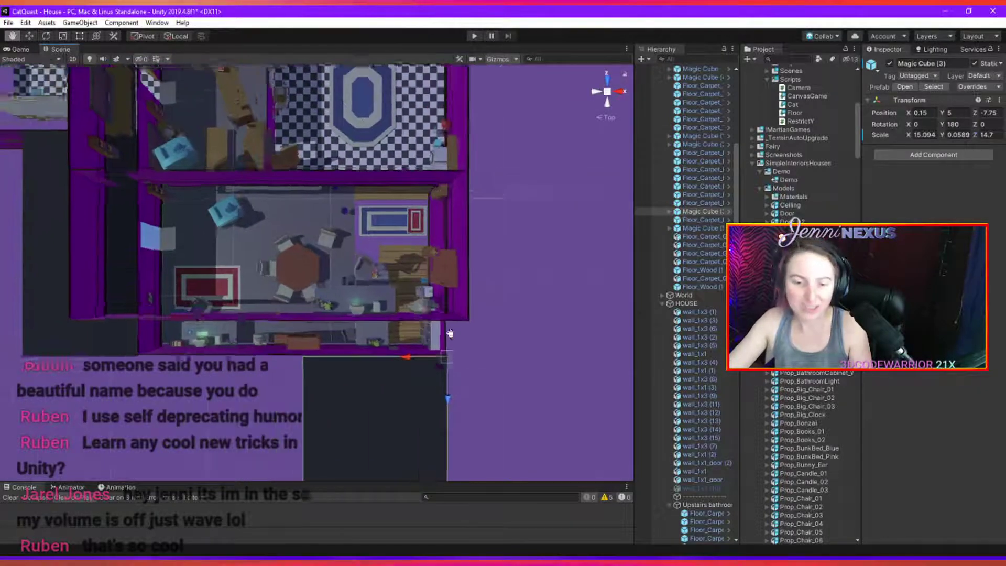
left_click_drag(469, 427, 490, 263)
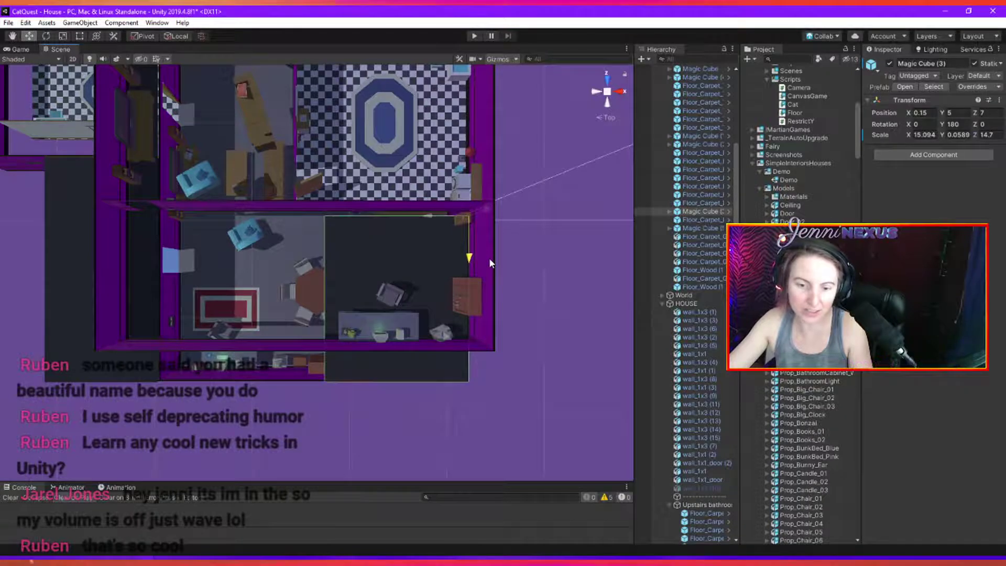
scroll(487, 249, "up", 3)
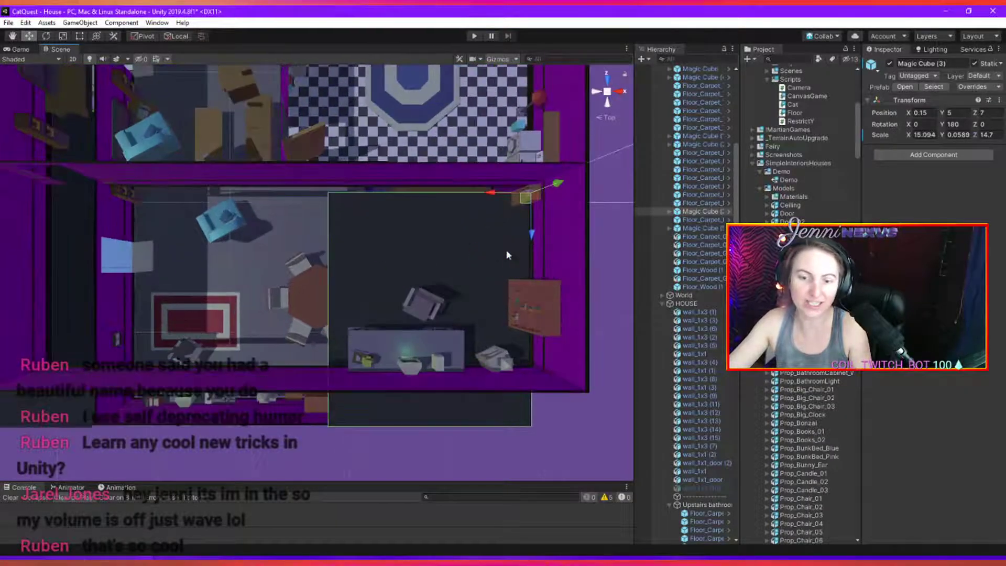
left_click_drag(531, 236, 531, 226)
Stretch the Magic Cube (3) slab along Z to a scale of about 15.04 to reach the outer wall.
left_click_drag(550, 306, 181, 423, "alt")
left_click_drag(305, 369, 396, 327, "alt")
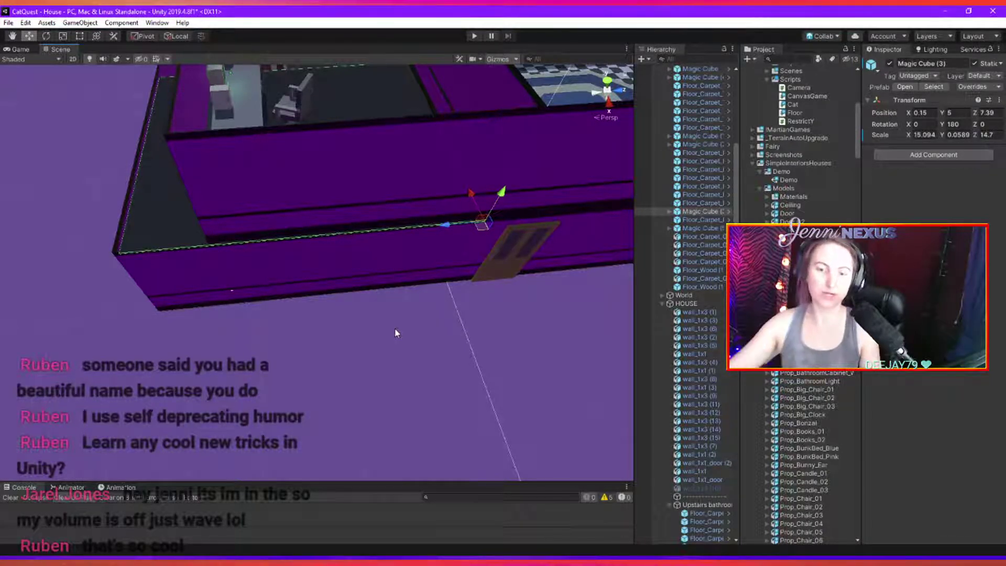
left_click_drag(394, 328, 454, 354, "alt")
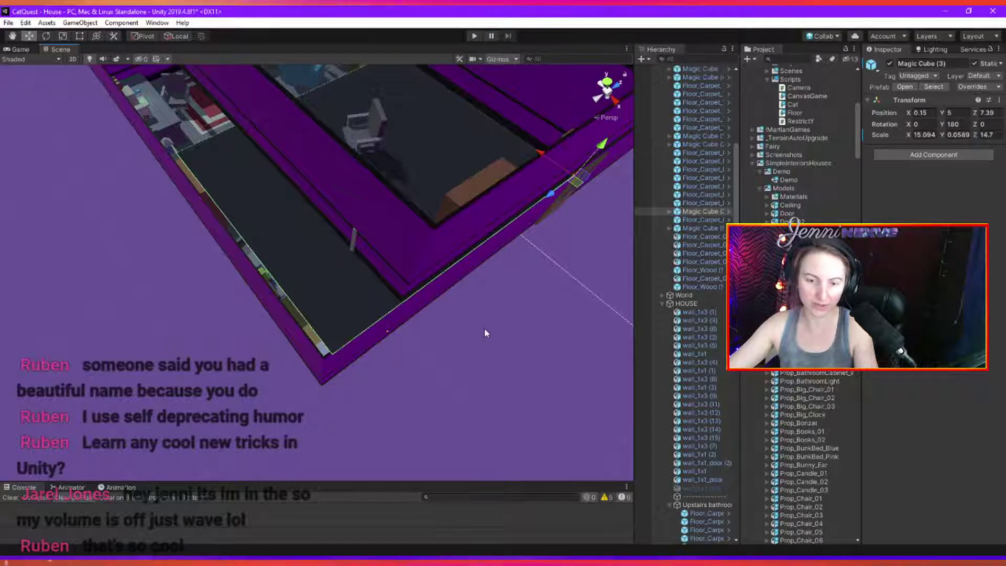
key("r")
left_click_drag(549, 197, 551, 201)
Stretch the Magic Cube (3) slab along X to about 33.6 and fine-tune its far edge near the neighbouring slab.
right_click_drag(551, 204, 570, 311)
left_click_drag(559, 313, 506, 289)
right_click_drag(507, 288, 486, 221)
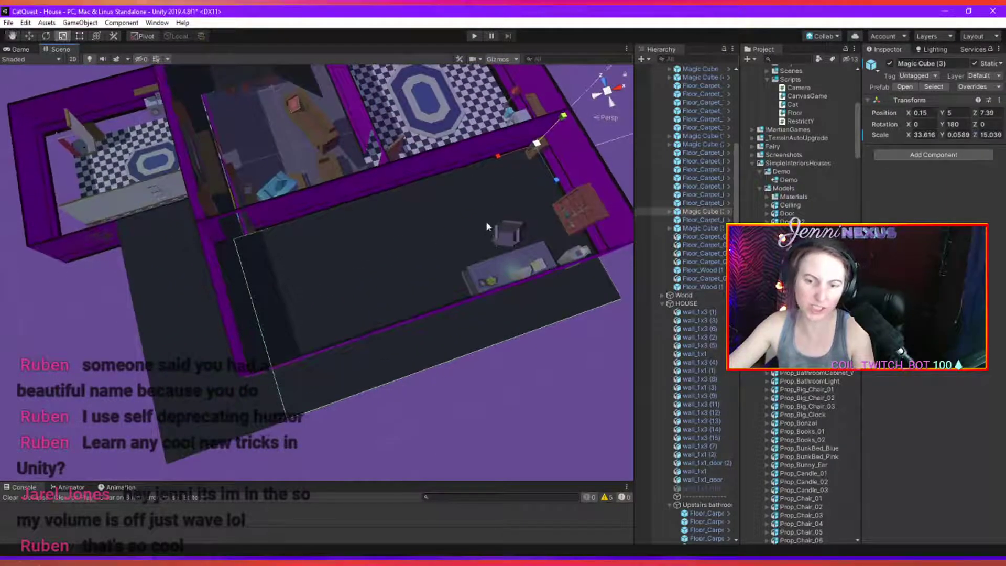
left_click(512, 159)
left_click(508, 170)
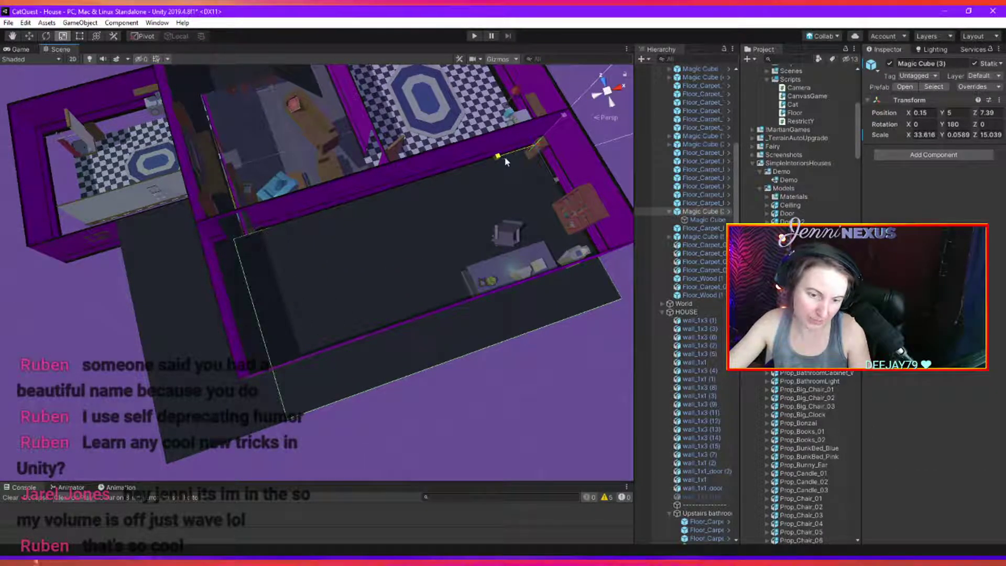
left_click_drag(505, 156, 354, 252)
Set the Y position of the adjoining Magic Cube (1) slab to 5.
scroll(349, 233, "up", 5)
middle_click_drag(362, 178, 344, 237)
left_click(220, 318)
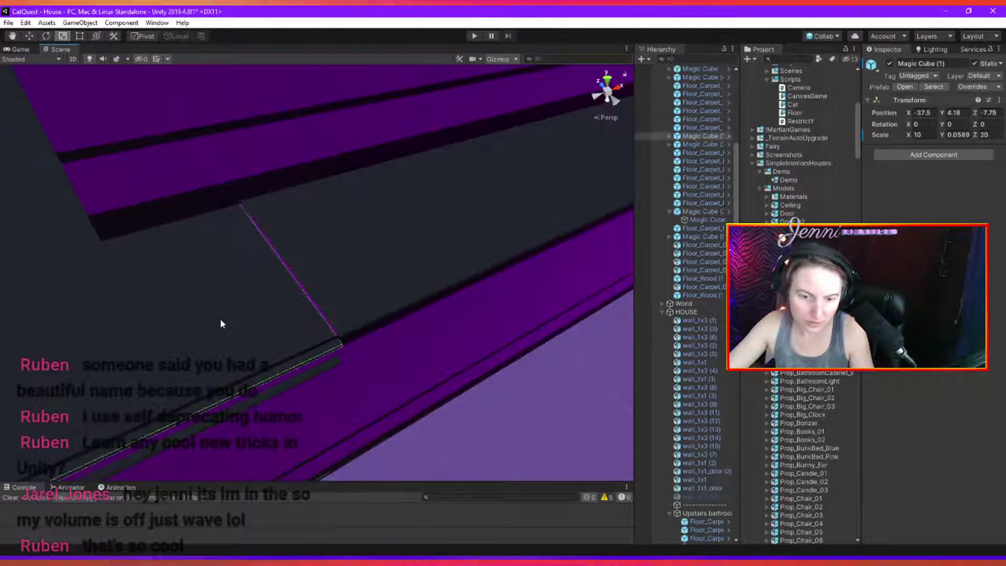
middle_click_drag(340, 348, 337, 330)
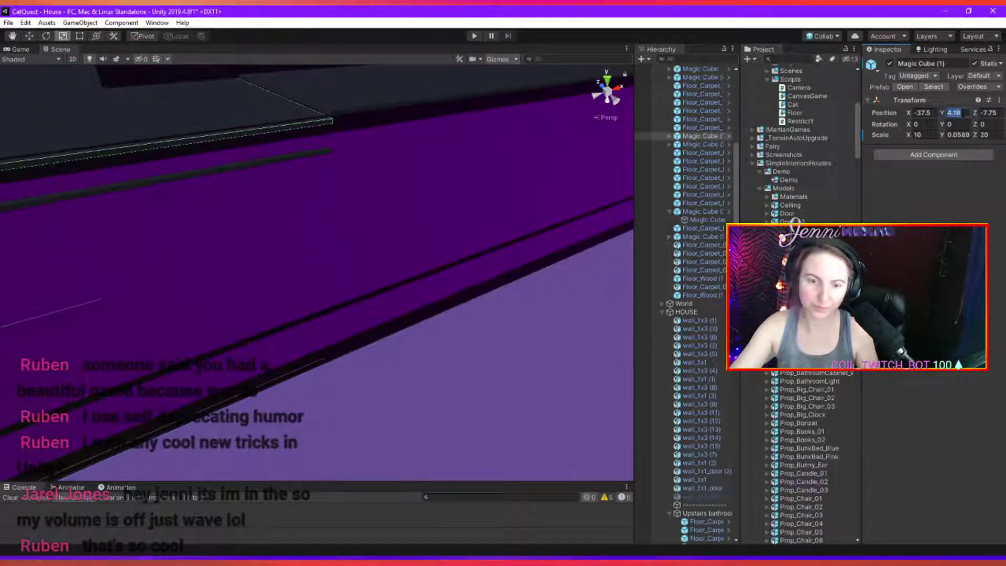
type("5")
scroll(462, 178, "down", 10)
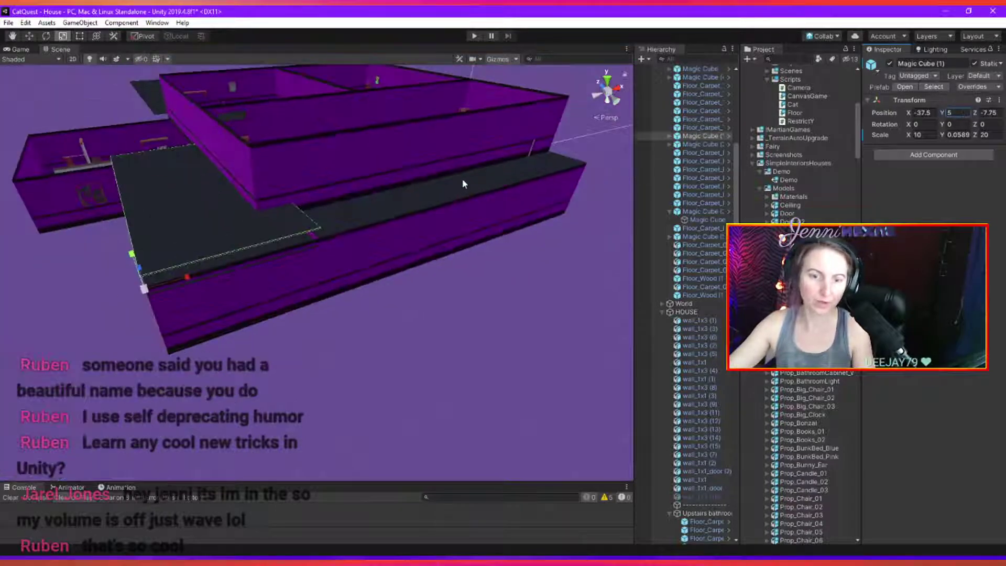
left_click_drag(361, 277, 392, 282, "alt")
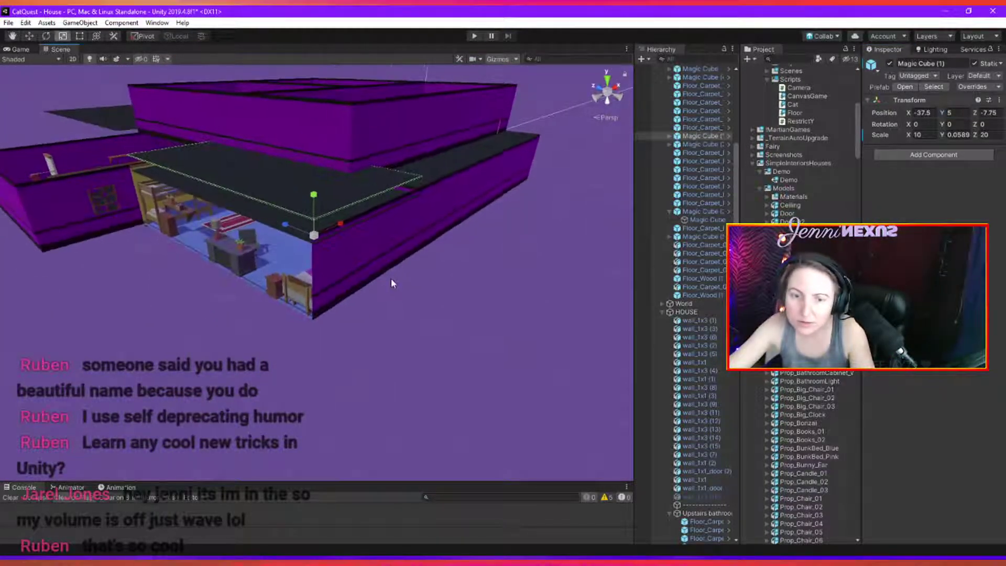
Delete the duplicate Magic Cube (1) slab and set the Y position of the overlapping Magic Cube (2) slab to 5.
left_click(396, 224)
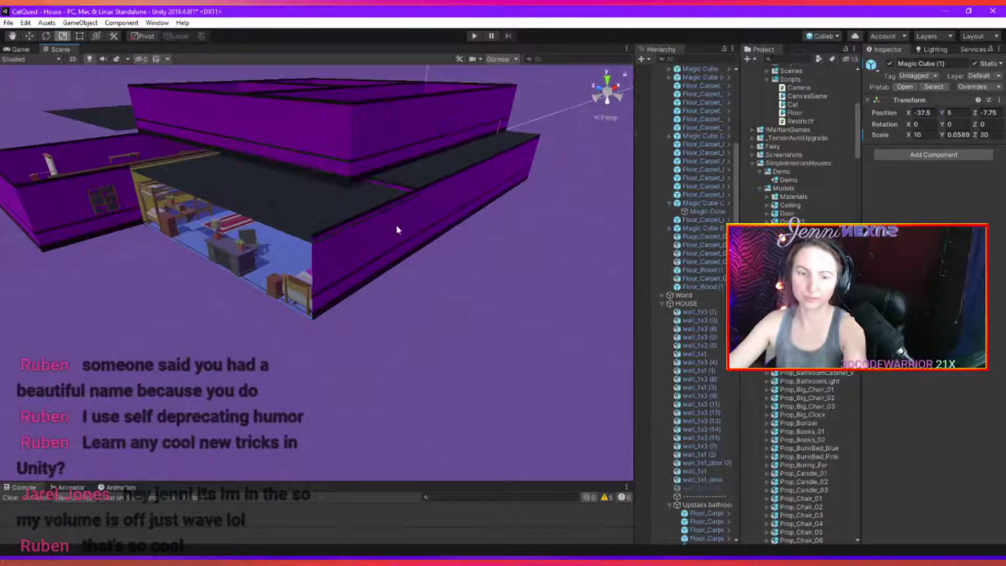
left_click(344, 203)
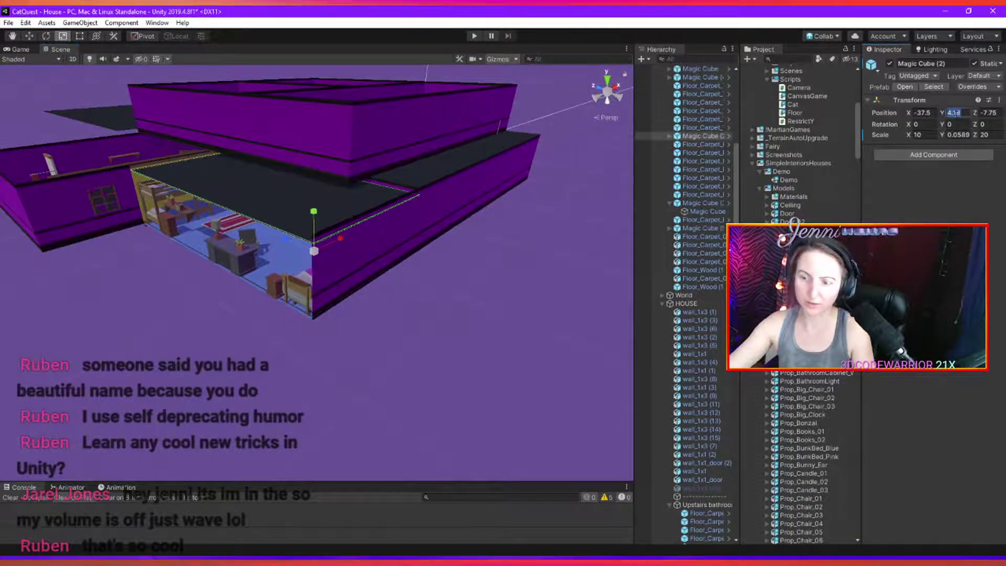
type("5")
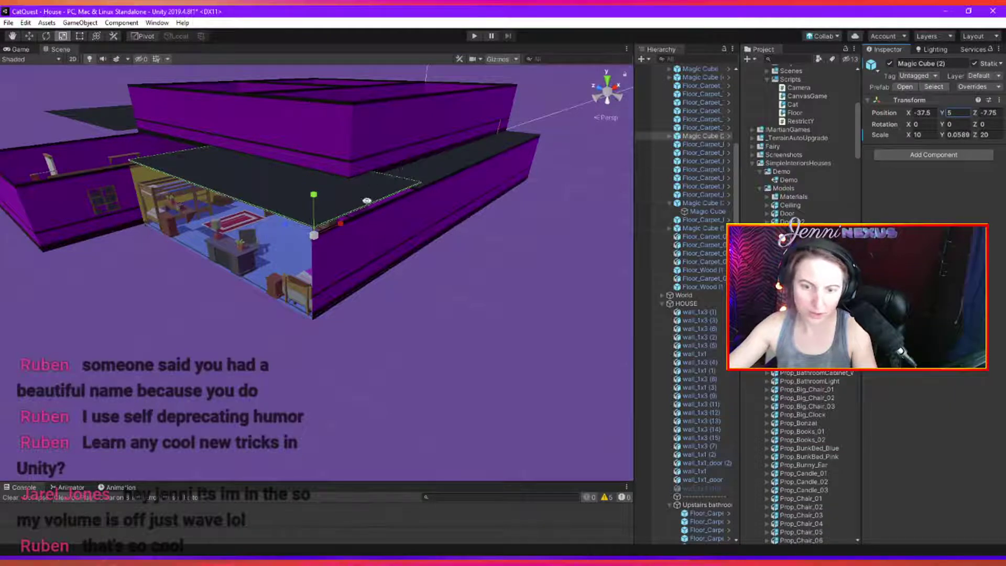
left_click_drag(367, 201, 398, 267, "alt")
left_click(376, 242)
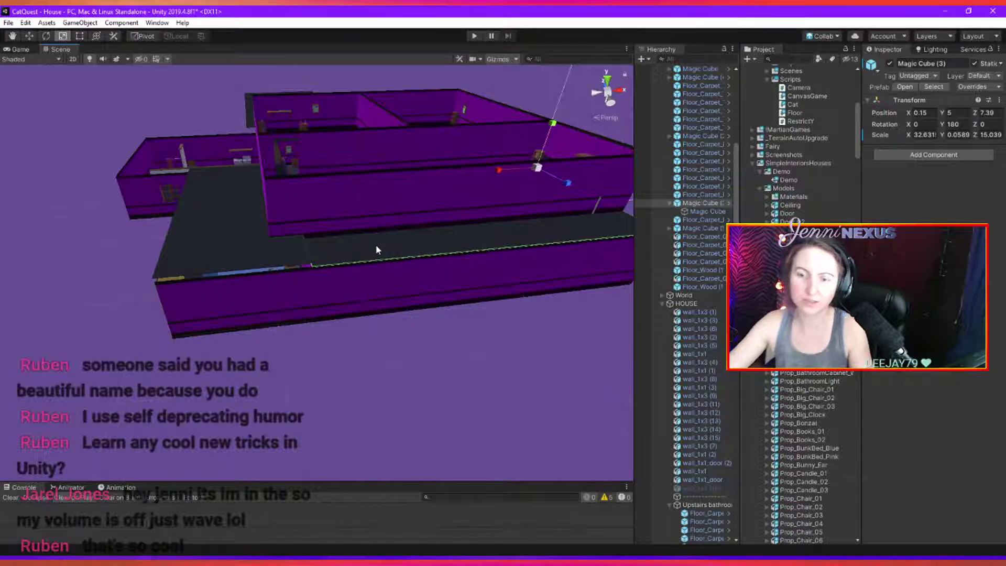
Set the local Y position of the Magic Cube nested inside the Magic Cube (2) slab to 0.
left_click(284, 261)
left_click_drag(284, 260, 310, 290, "alt")
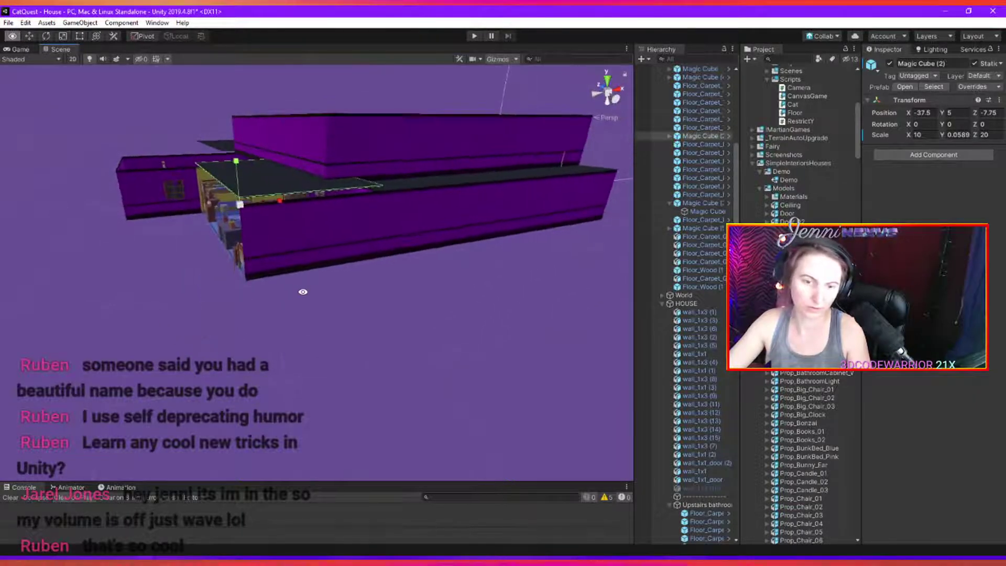
left_click(670, 136)
left_click(704, 145)
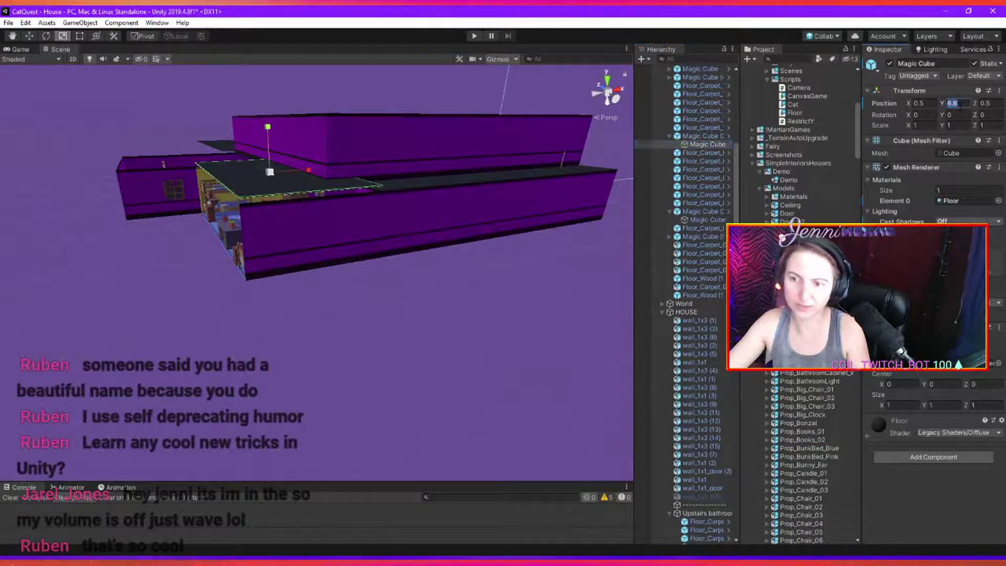
type("0.4")
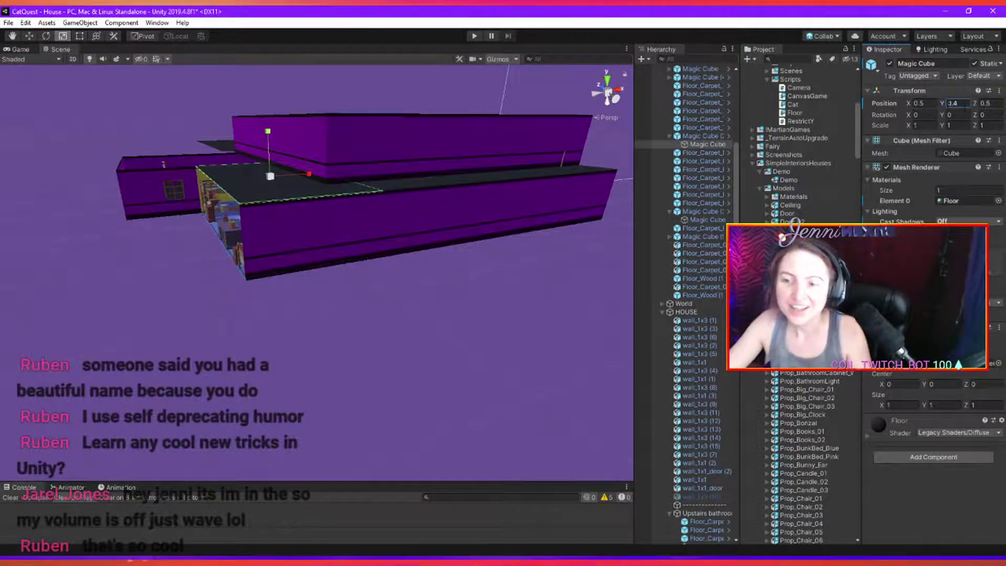
key("BackSpace")
key("BackSpace")
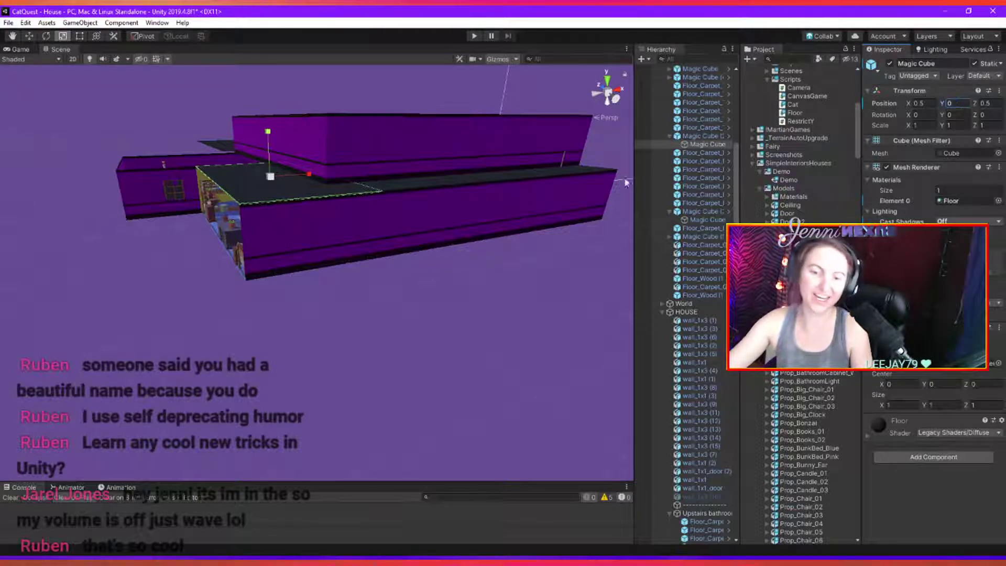
scroll(424, 179, "up", 5)
right_click_drag(414, 181, 443, 216)
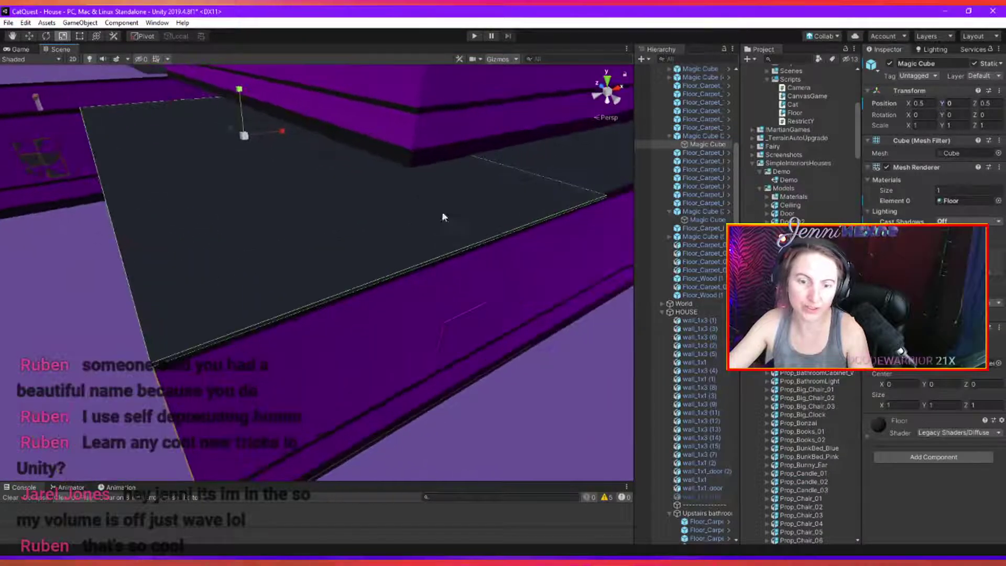
Make the neighbouring blue floor carpet a child of the Magic Cube nested inside the Magic Cube (2) slab.
left_click_drag(711, 154, 708, 145)
left_click(706, 145)
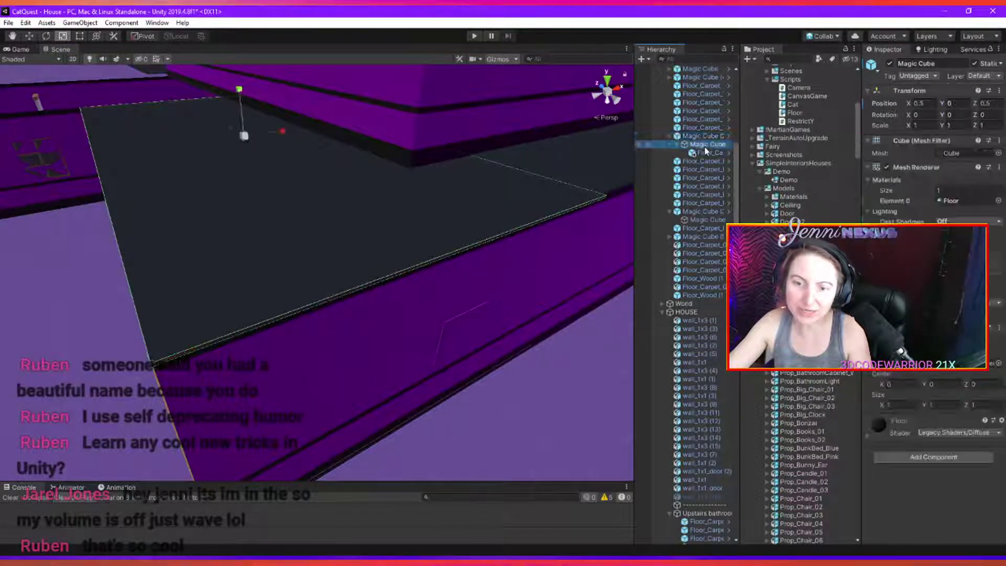
right_click_drag(341, 354, 283, 293)
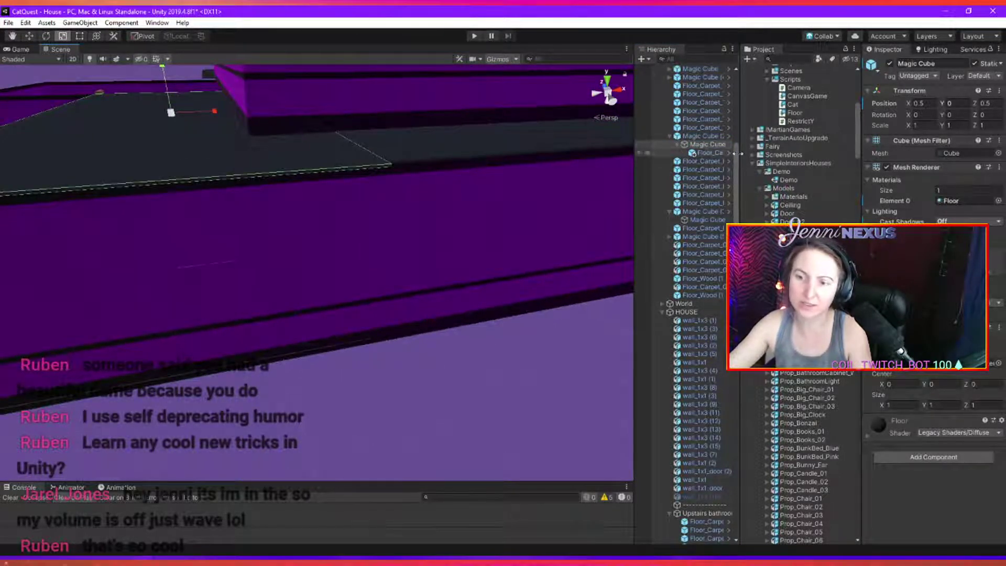
left_click(703, 154)
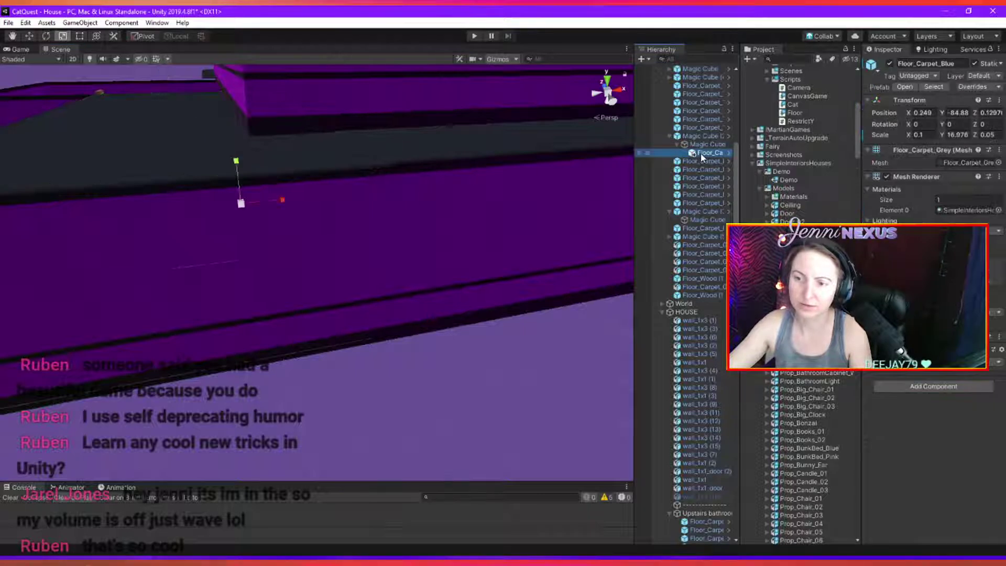
right_click_drag(397, 259, 445, 283)
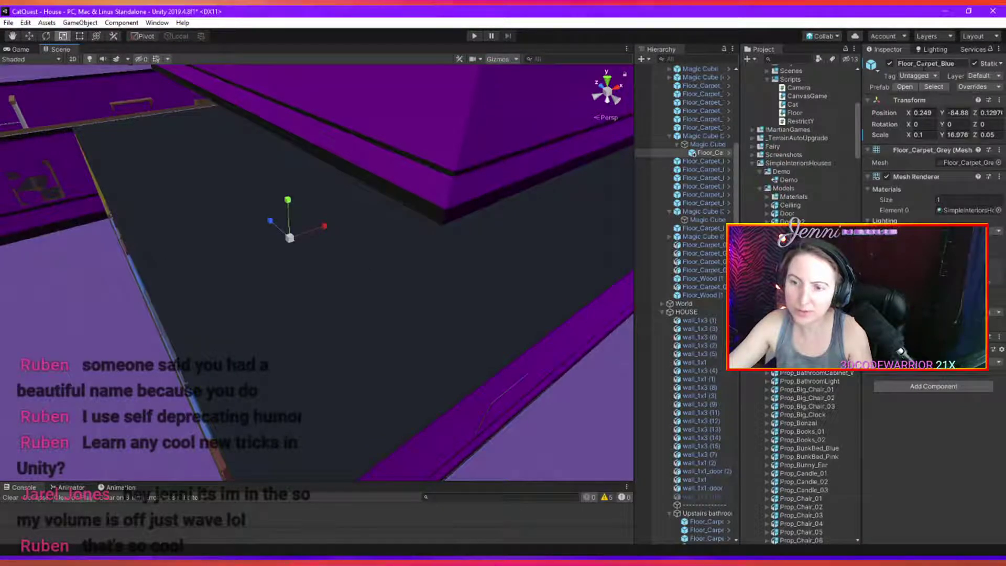
right_click_drag(436, 344, 518, 331)
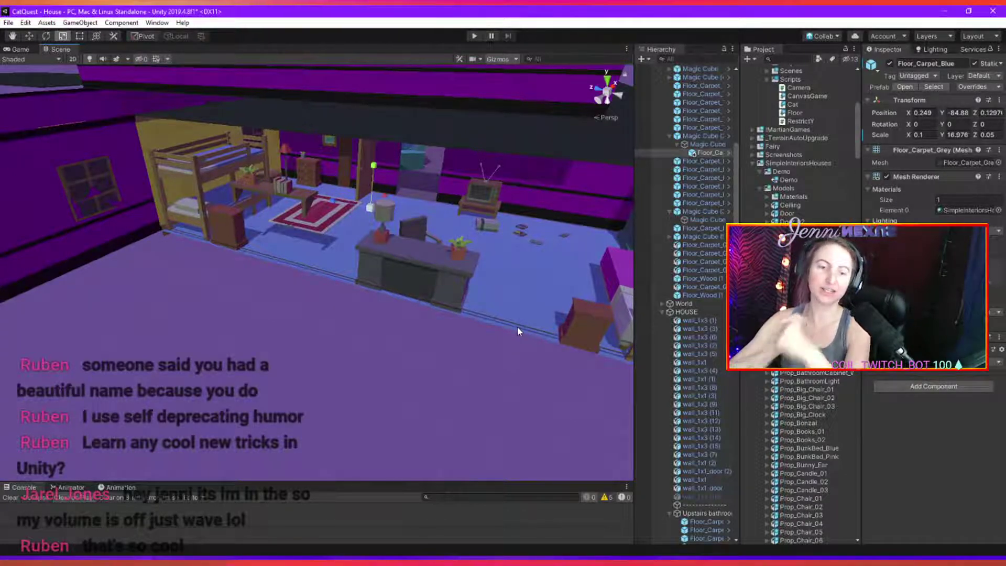
Adjust the bathroom window's depth in the wall beside the bunk bed to X position 5.84.
right_click_drag(292, 267, 231, 275)
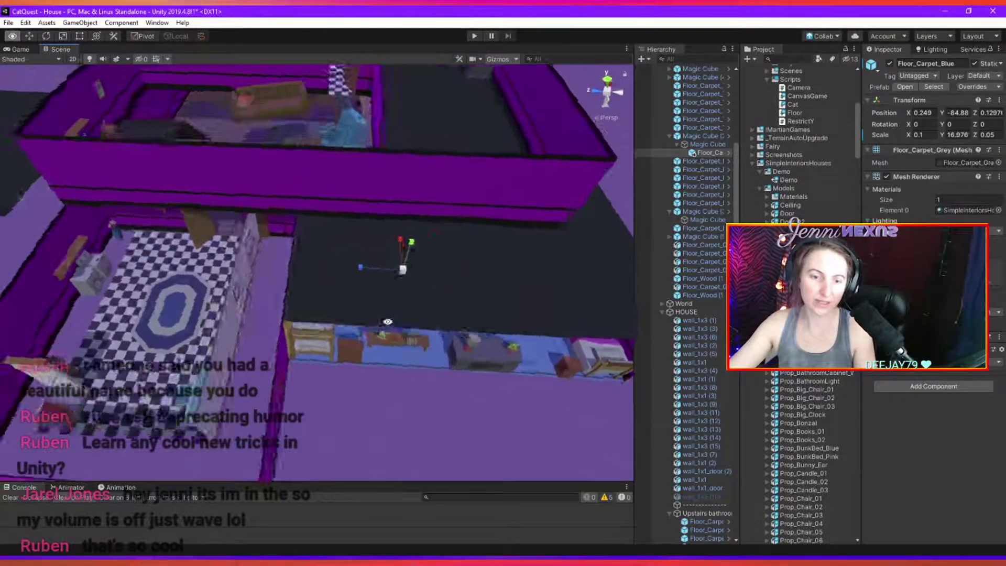
middle_click_drag(231, 276, 253, 276)
right_click_drag(253, 277, 309, 281)
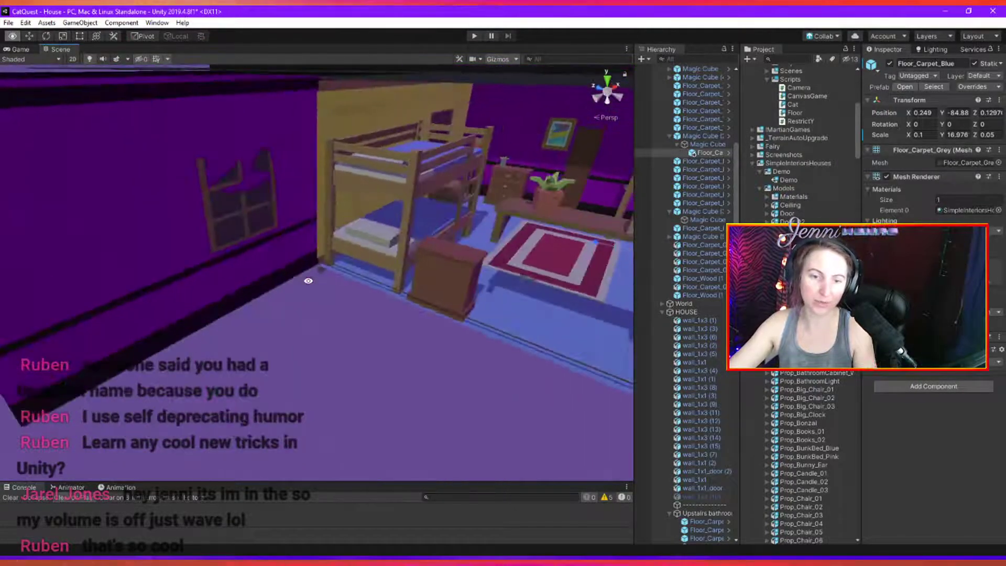
left_click(245, 221)
right_click_drag(244, 220, 325, 261)
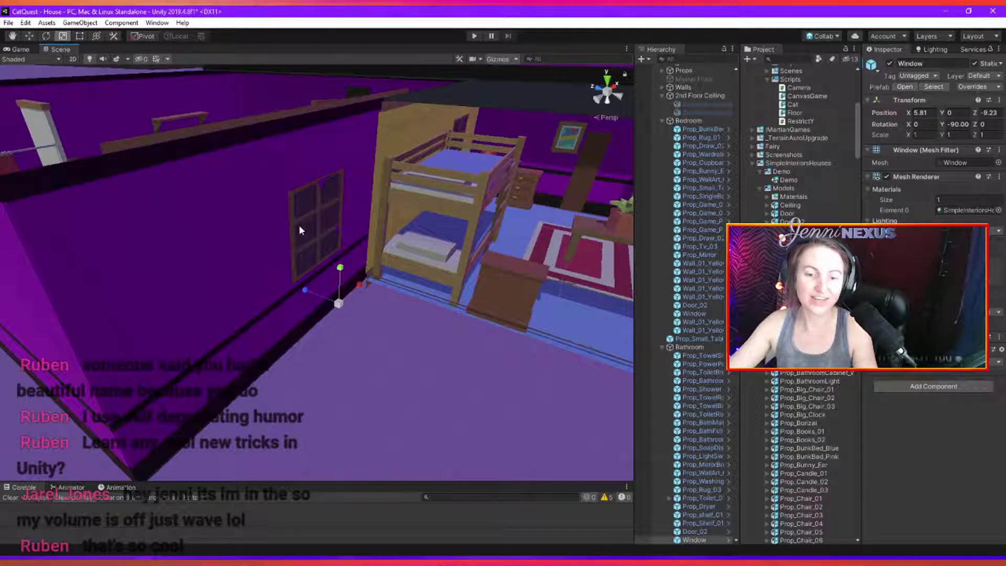
left_click_drag(338, 314, 538, 348, "alt")
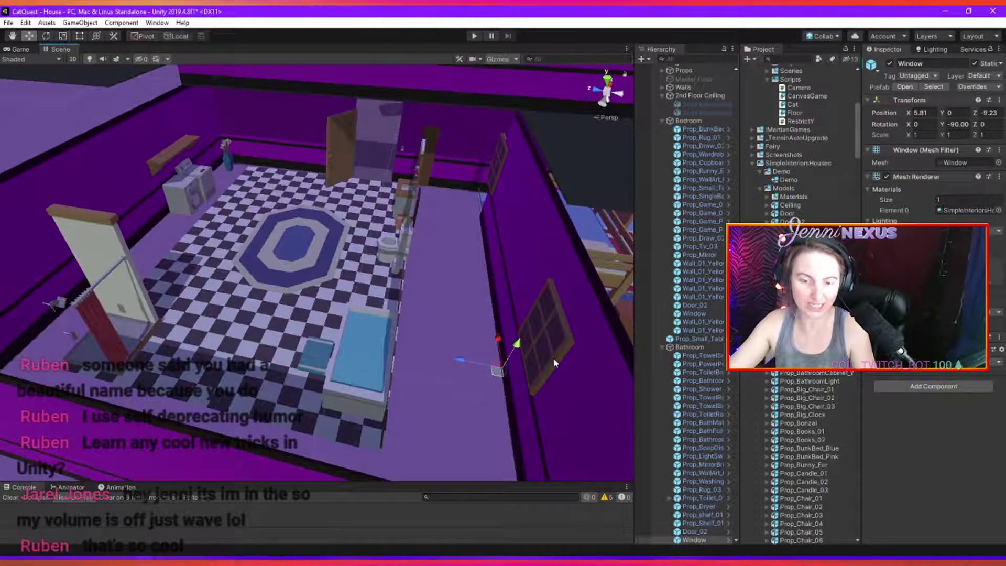
key("w")
left_click_drag(556, 338, 551, 323, "alt")
left_click_drag(462, 297, 490, 348, "alt")
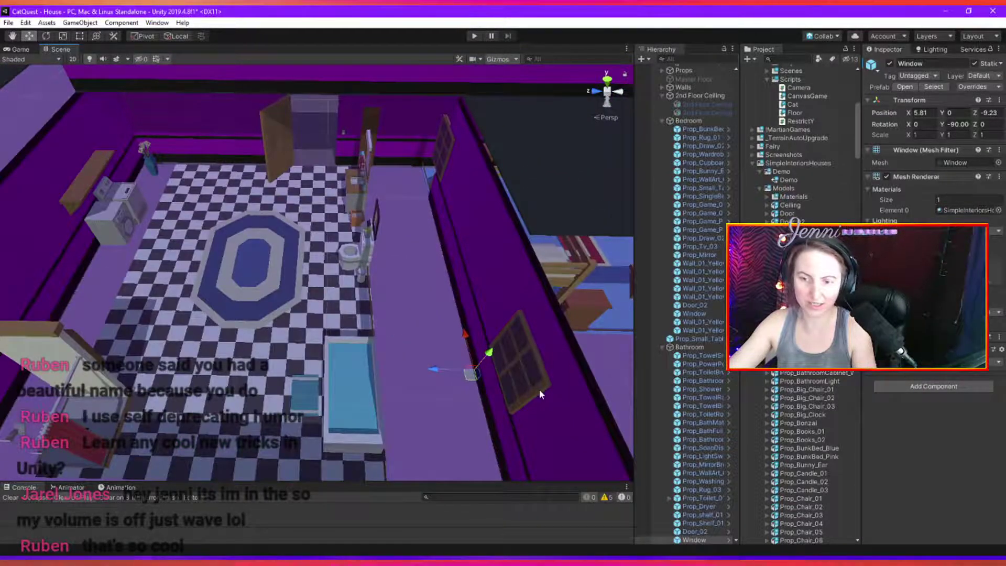
left_click_drag(435, 372, 329, 344)
key("ctrl+z")
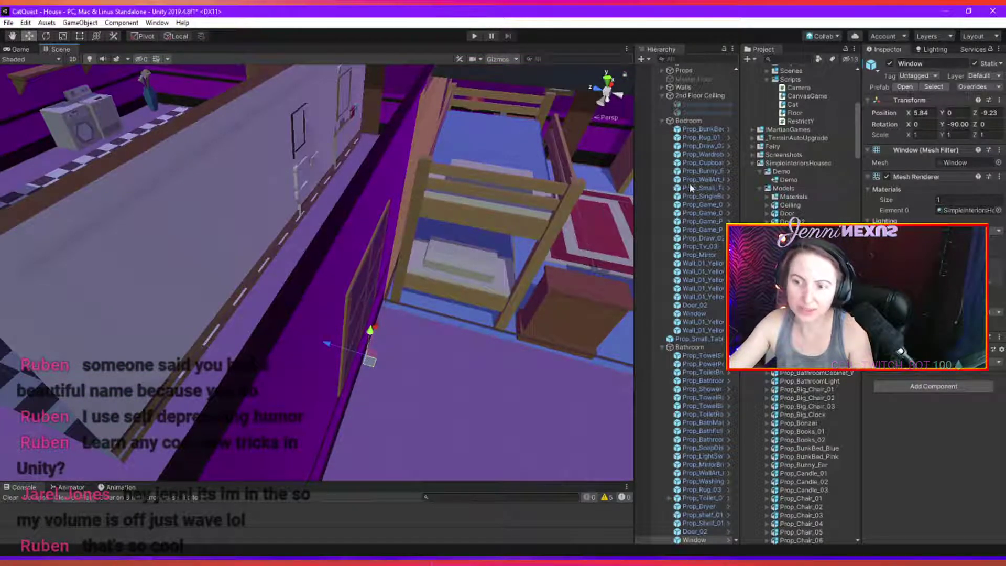
Try copying the bathroom window's transform values onto the second window in the same wall, and undo the paste.
right_click(898, 108)
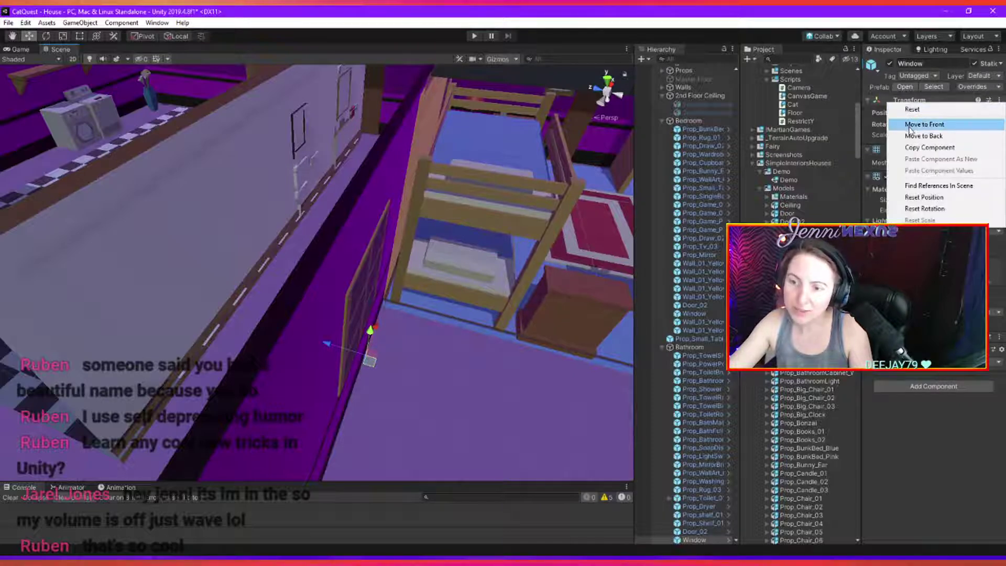
left_click(920, 146)
left_click_drag(460, 263, 494, 279, "alt")
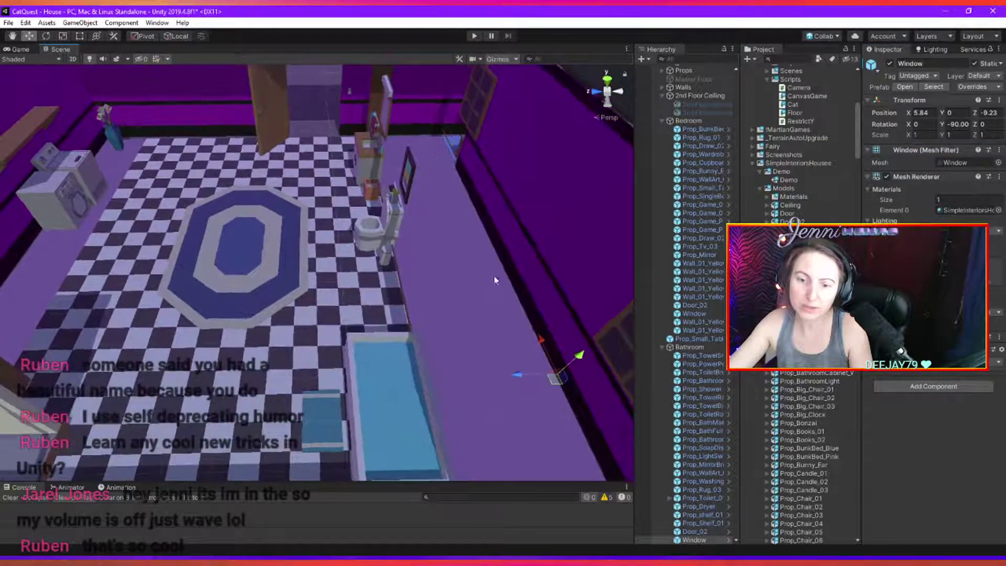
left_click(478, 105)
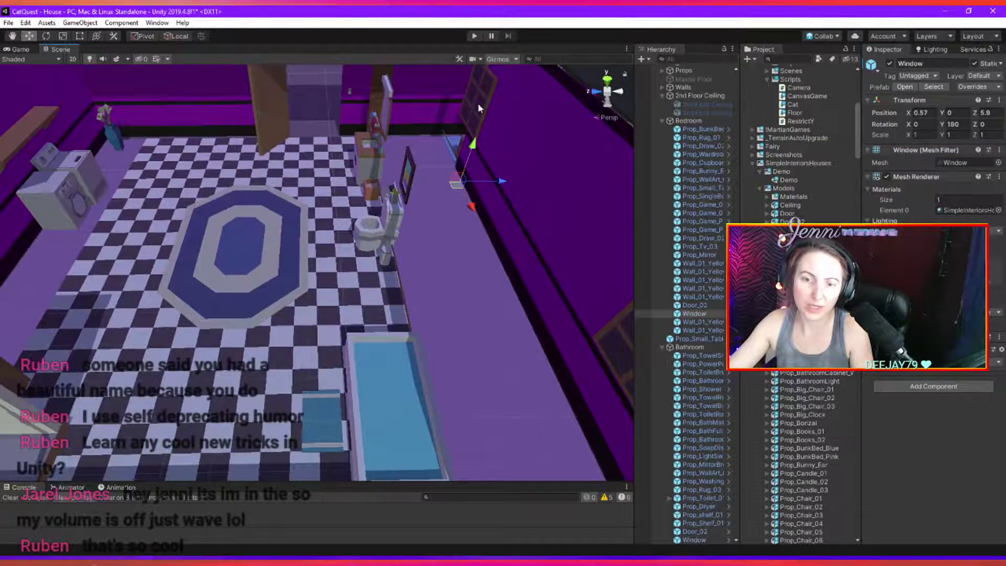
right_click(891, 102)
left_click(938, 169)
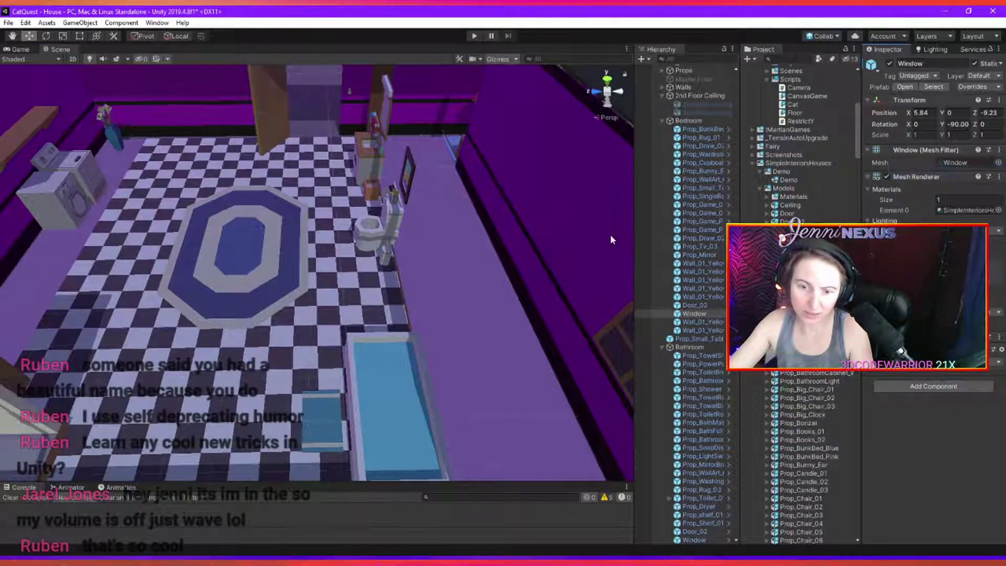
scroll(603, 278, "down", 4)
key("ctrl+z")
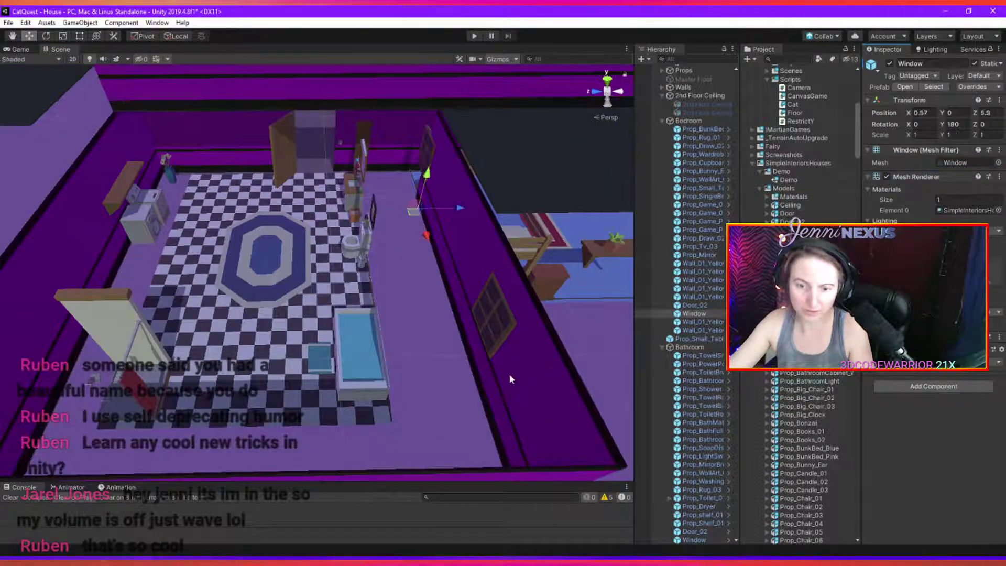
Move the second window along the long bathroom wall to X position -4.13, beside the first window.
left_click_drag(429, 235, 473, 354)
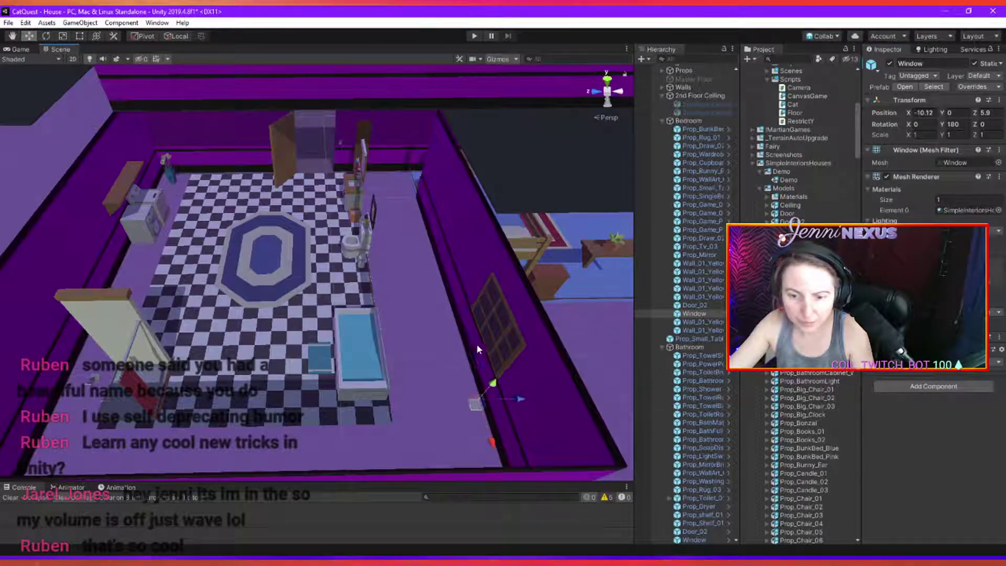
scroll(484, 342, "up", 2)
middle_click_drag(488, 340, 395, 348)
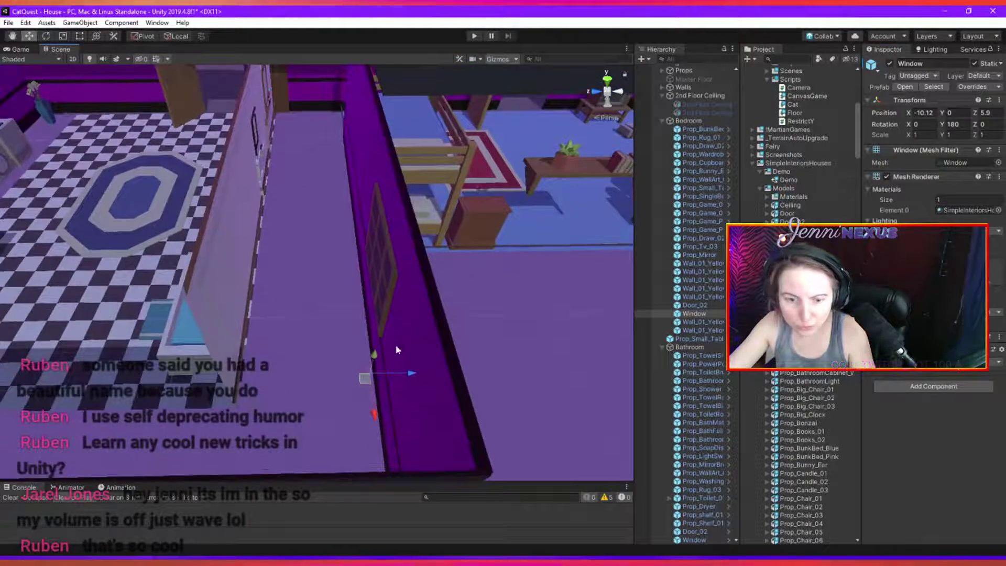
left_click_drag(374, 414, 344, 206)
left_click_drag(346, 210, 485, 344, "alt")
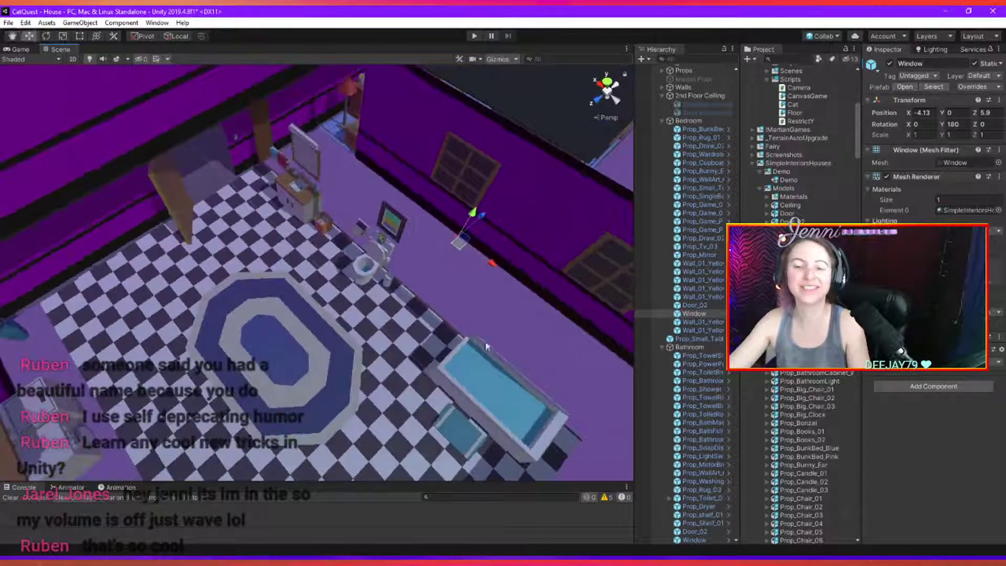
Space the two bathroom windows farther apart along the wall, moving the second one to X position -3.38.
middle_click_drag(485, 344, 327, 285)
scroll(327, 286, "down", 2)
left_click_drag(327, 289, 367, 226, "alt")
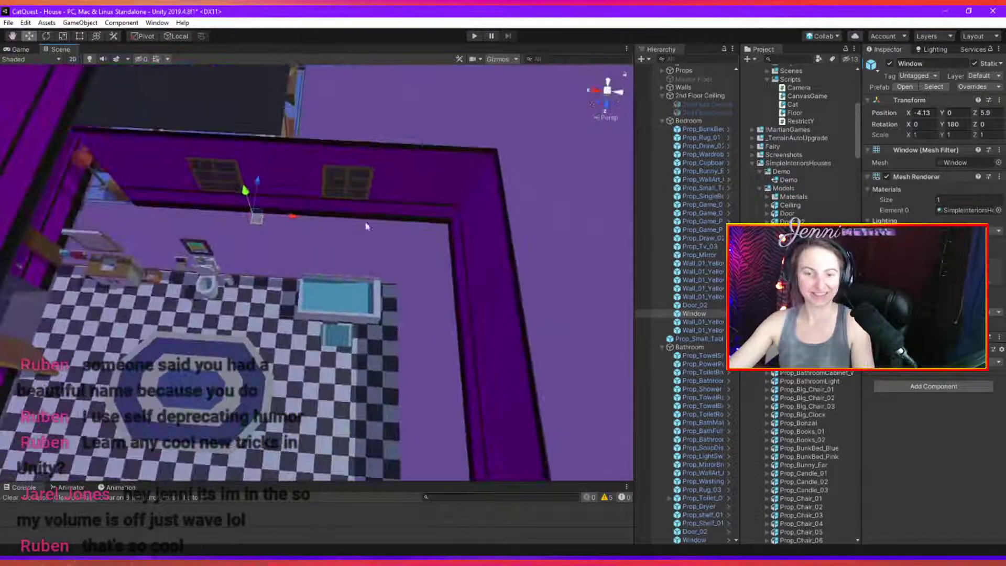
left_click(345, 187)
mouse_move(284, 214)
left_mouse_down()
mouse_move(308, 231)
mouse_move(298, 235)
mouse_move(276, 217)
left_mouse_up()
left_click(227, 181)
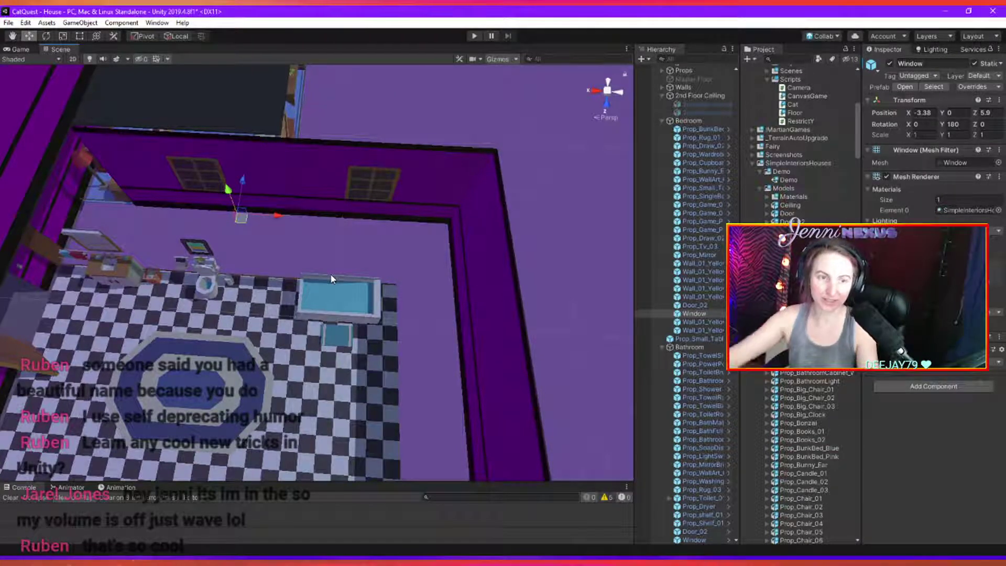
Examine the bathroom walls and the dark ceiling slab above the bedroom from several sides of the house.
left_click_drag(330, 274, 276, 317, "alt")
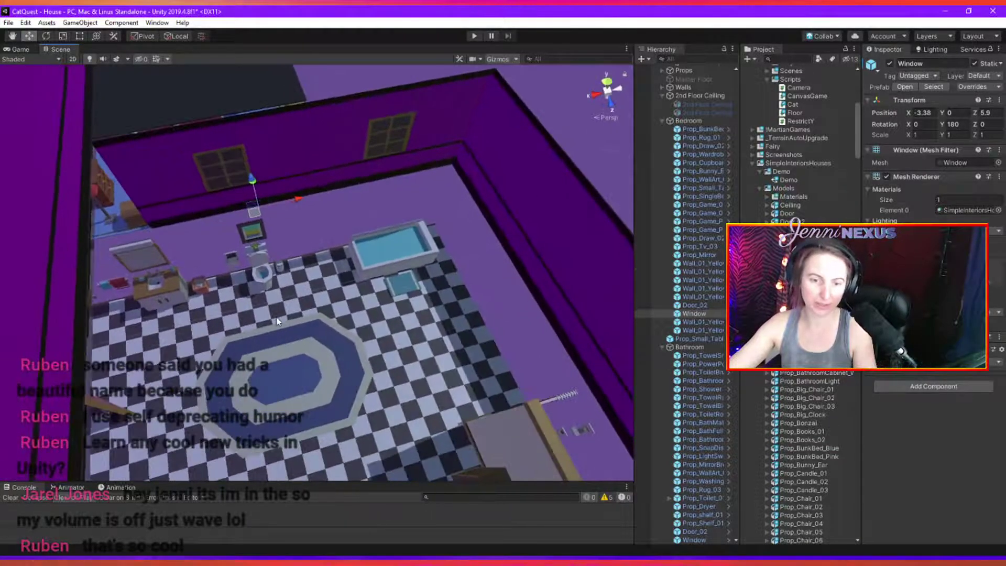
middle_click_drag(248, 290, 348, 364)
left_click_drag(348, 364, 204, 250, "alt")
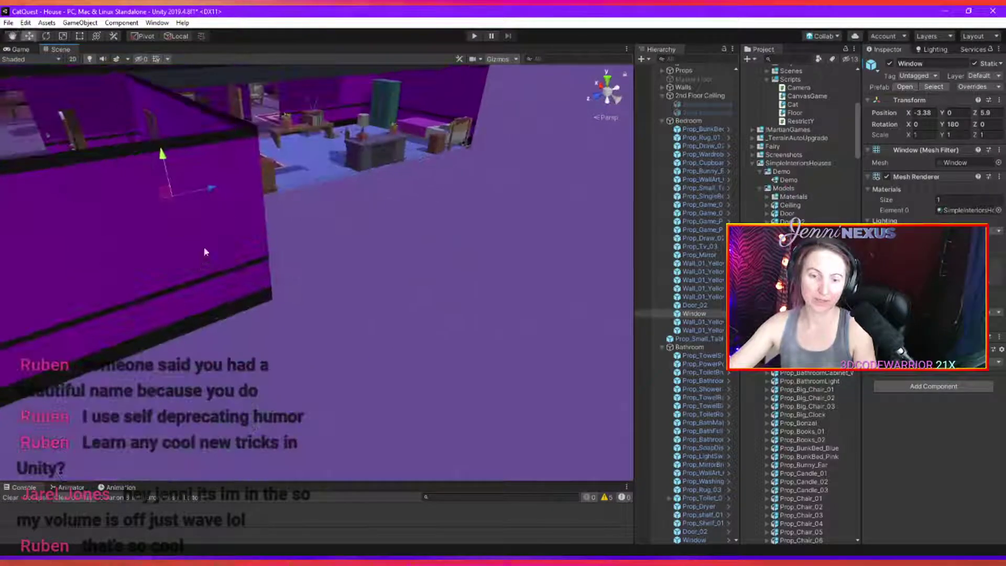
middle_click_drag(204, 251, 245, 370)
left_click_drag(245, 370, 360, 218, "alt")
left_click(360, 218)
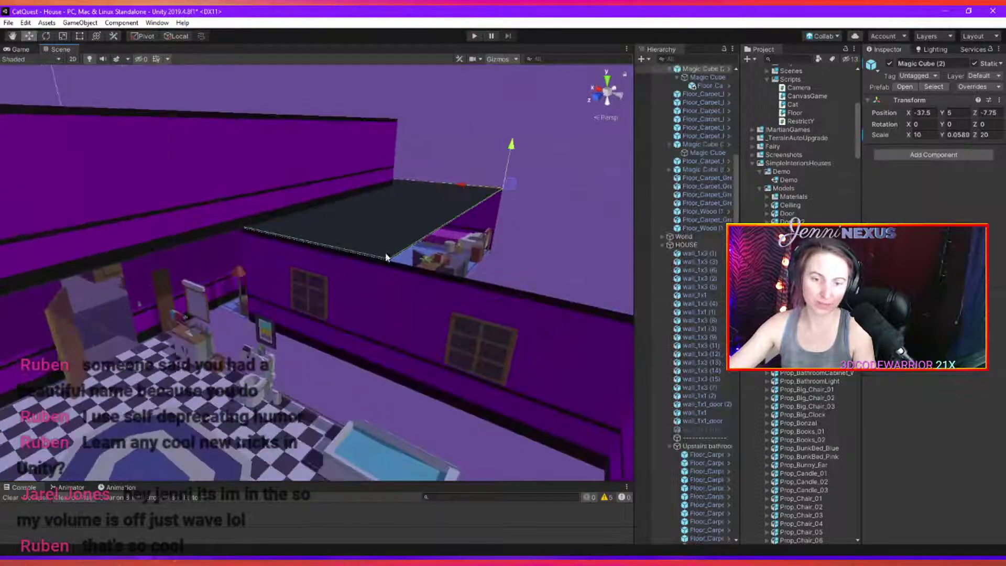
middle_click_drag(360, 218, 362, 289)
left_click_drag(362, 289, 573, 150, "alt")
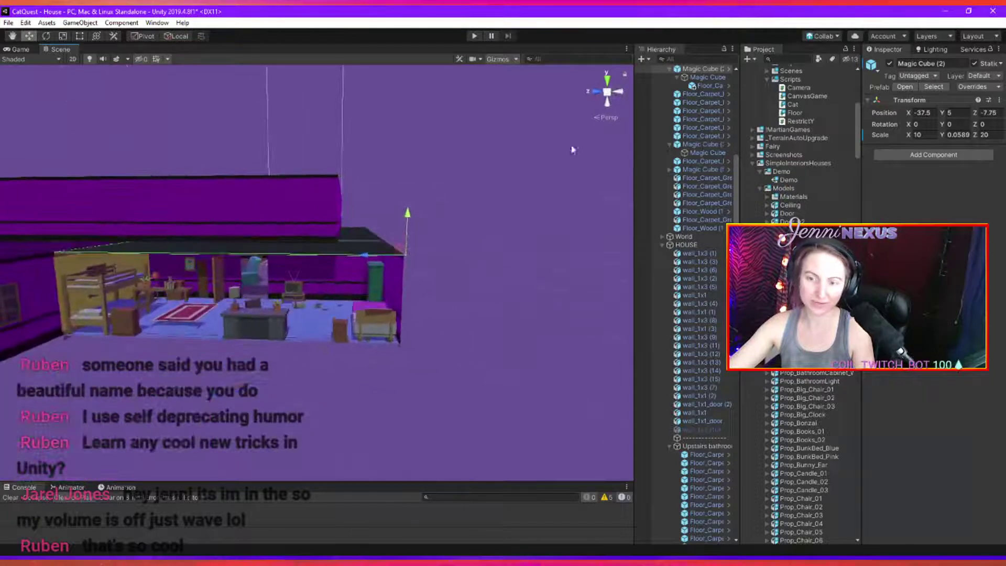
Try to change the Y position of the blue carpet piece nested in the bedroom slab, and undo the change.
left_click(710, 85)
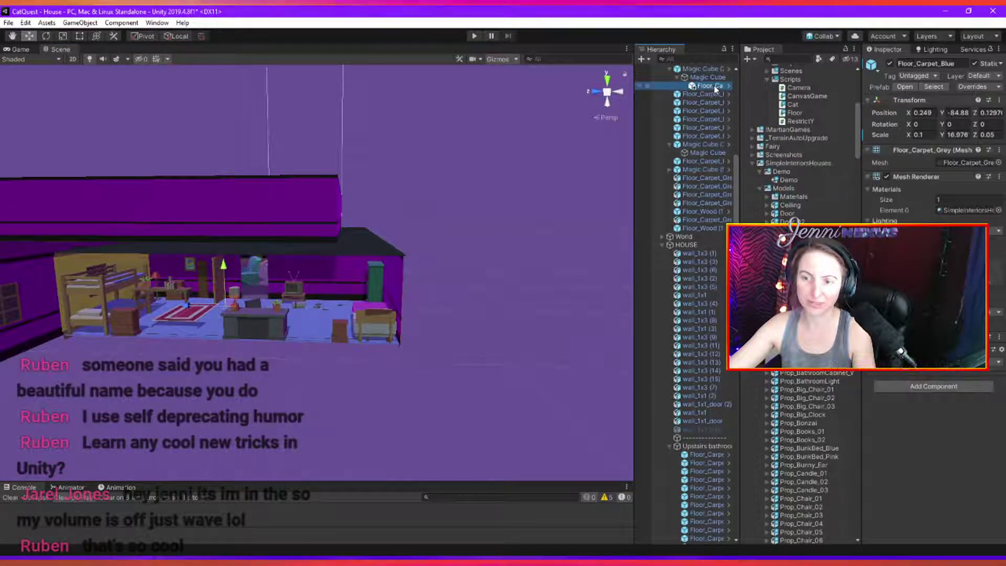
left_click_drag(942, 120, 214, 203)
key("ctrl+z")
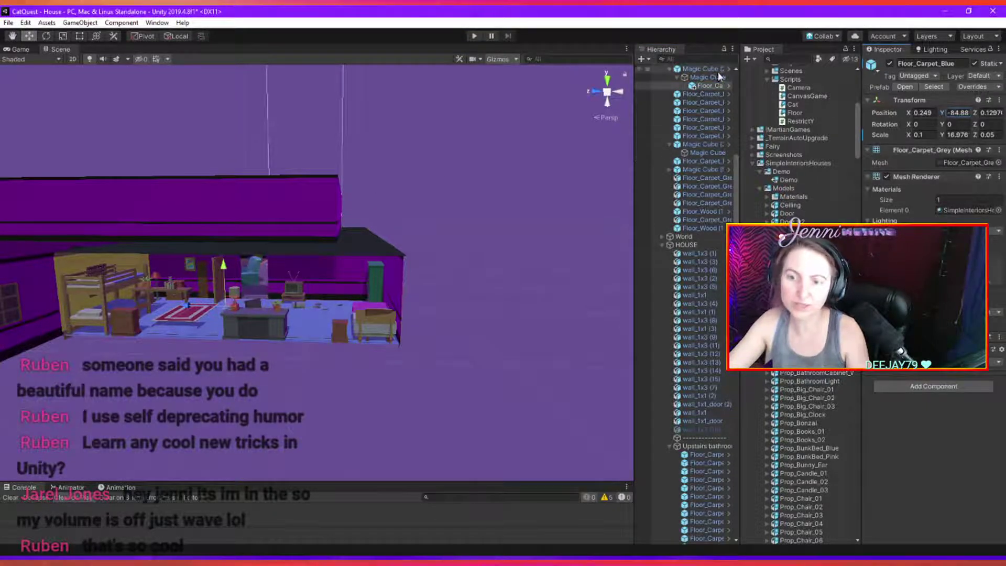
Move the spare Magic Cube slab beside the house over the bathroom, to X position -44.76 and Z position 12.5.
left_click(702, 69)
left_click_drag(322, 266, 201, 315, "alt")
scroll(379, 345, "down", 3)
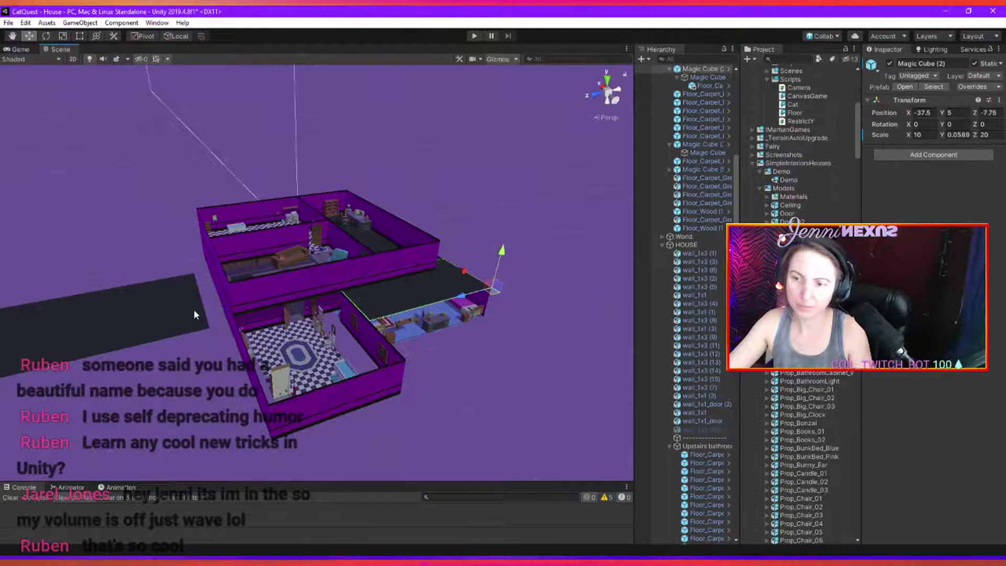
left_click(193, 313)
scroll(689, 272, "up", 5)
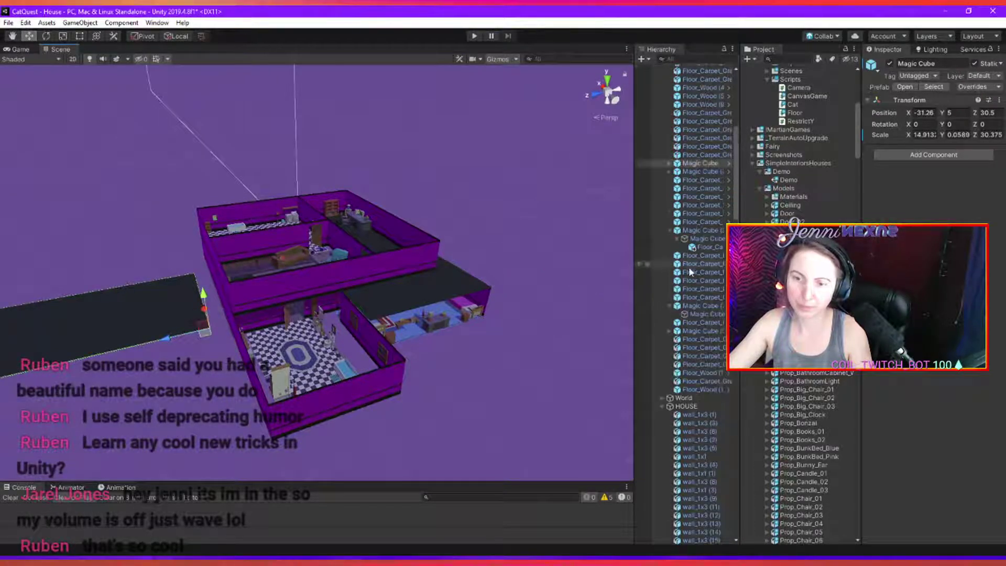
scroll(689, 268, "up", 3)
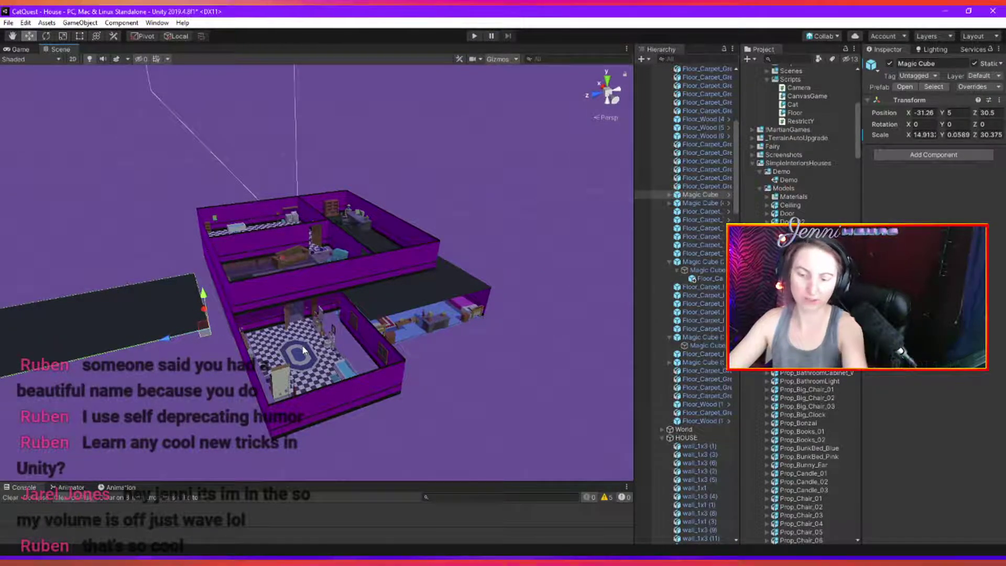
left_click(607, 80)
left_click_drag(293, 306, 371, 337, "alt")
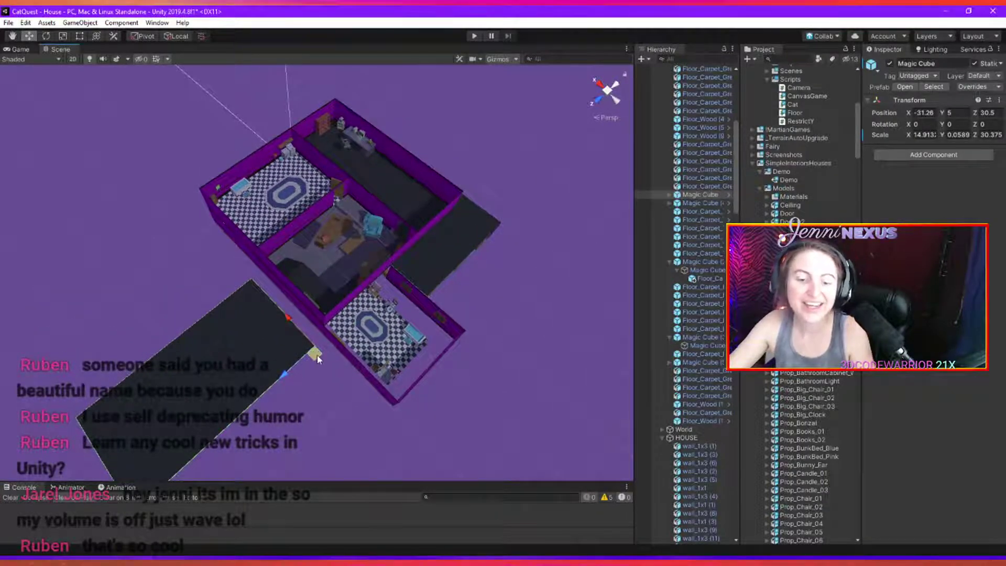
left_click_drag(318, 359, 460, 334)
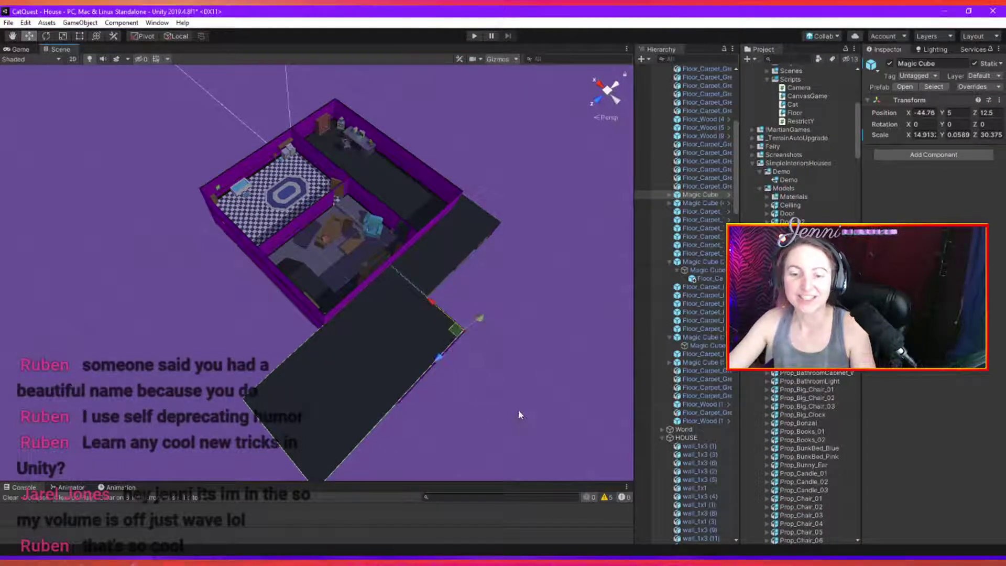
left_click_drag(518, 410, 361, 231, "alt")
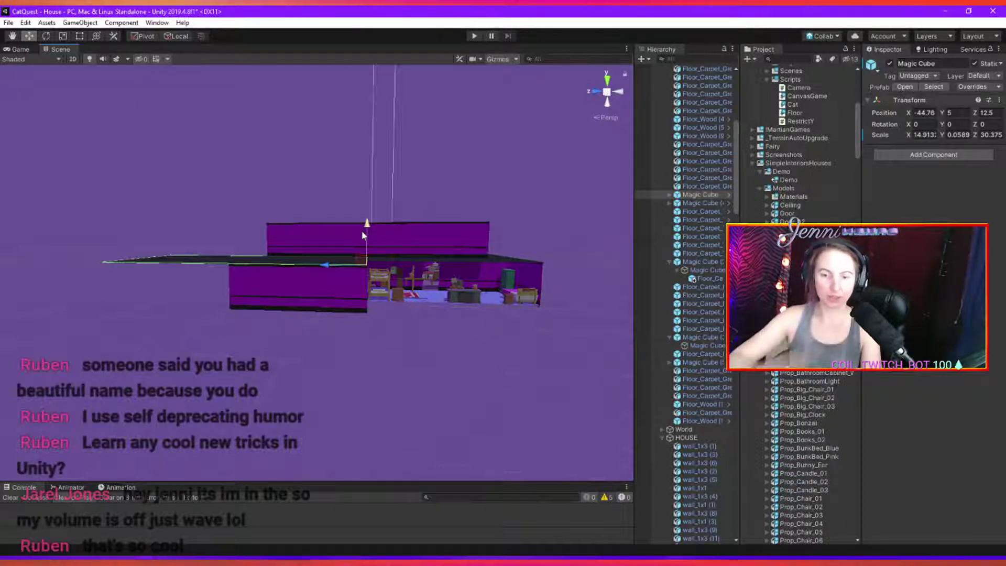
left_click_drag(379, 359, 366, 436, "alt")
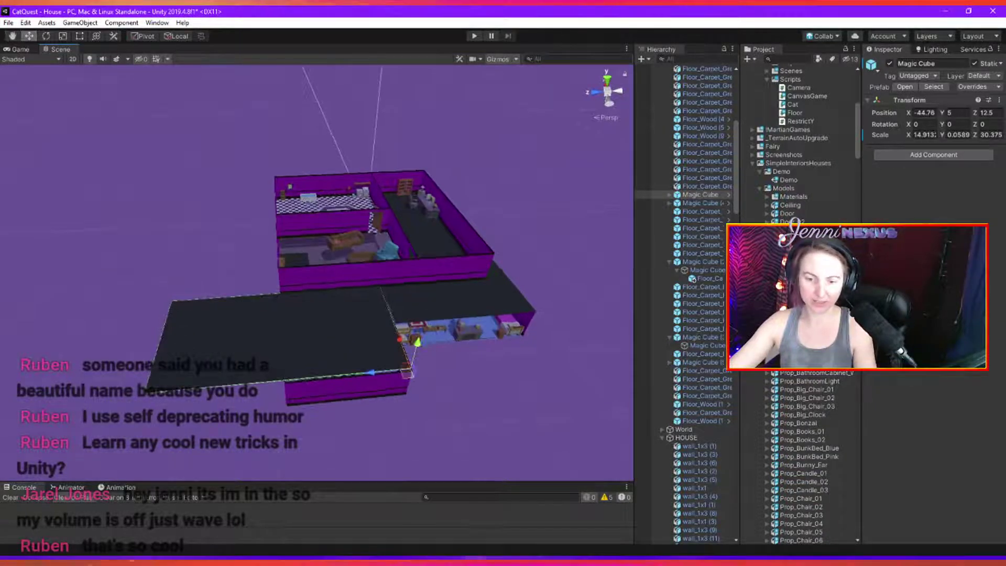
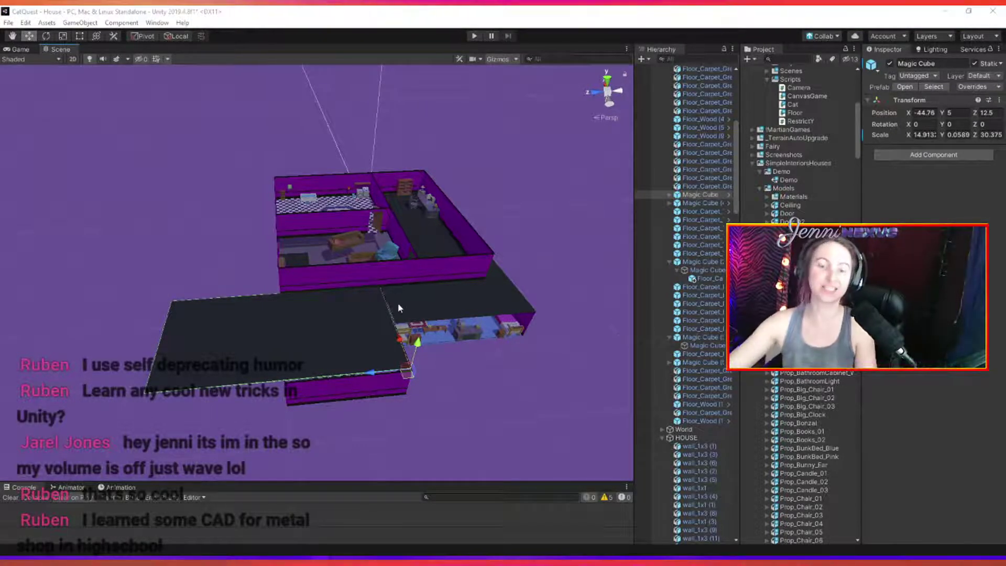
Align the corner of the bathroom ceiling slab with the outer wall corner, at about X position -45 and Z position 12.386.
scroll(385, 389, "up", 3)
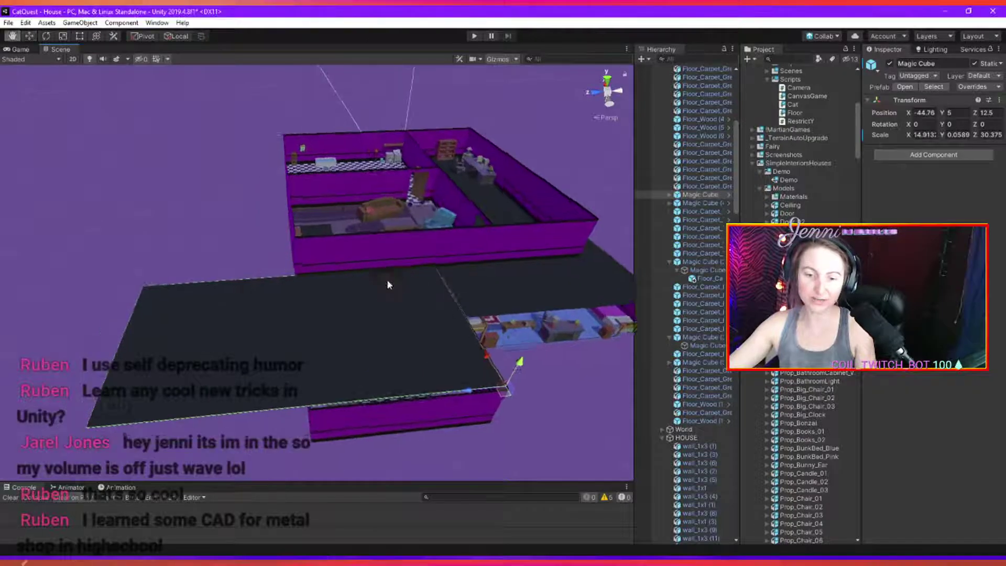
middle_click_drag(386, 285, 316, 283)
left_click_drag(316, 282, 324, 354, "alt")
left_click(312, 347)
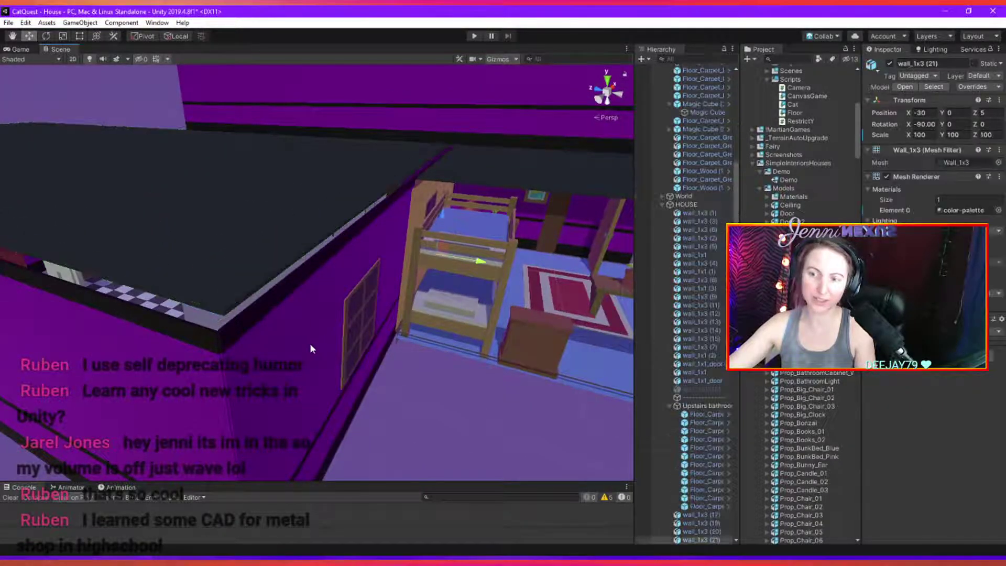
mouse_move(326, 387)
left_mouse_down("alt")
mouse_move(337, 373)
mouse_move(345, 382)
left_mouse_up("alt")
left_click(324, 204)
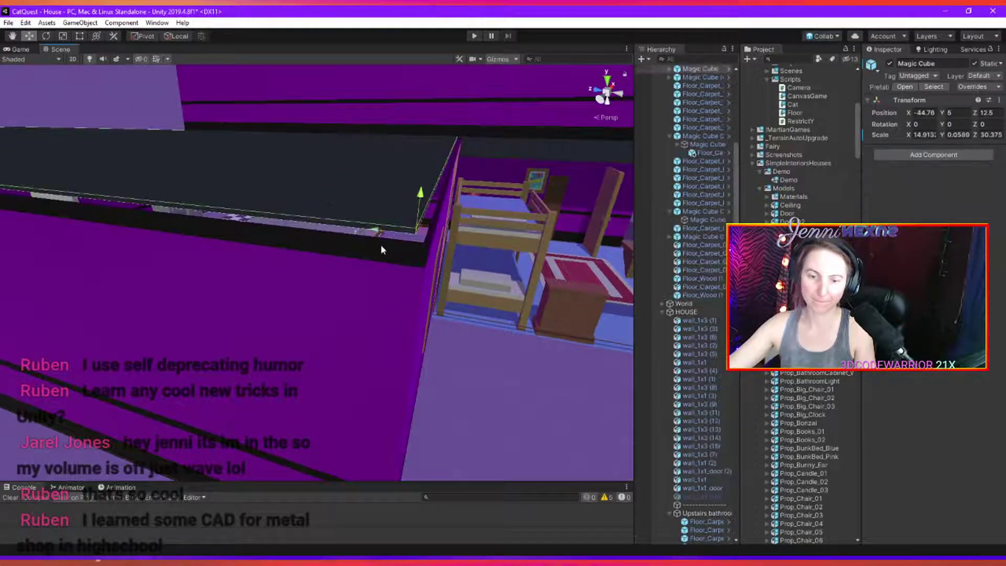
left_click_drag(381, 245, 388, 287, "alt")
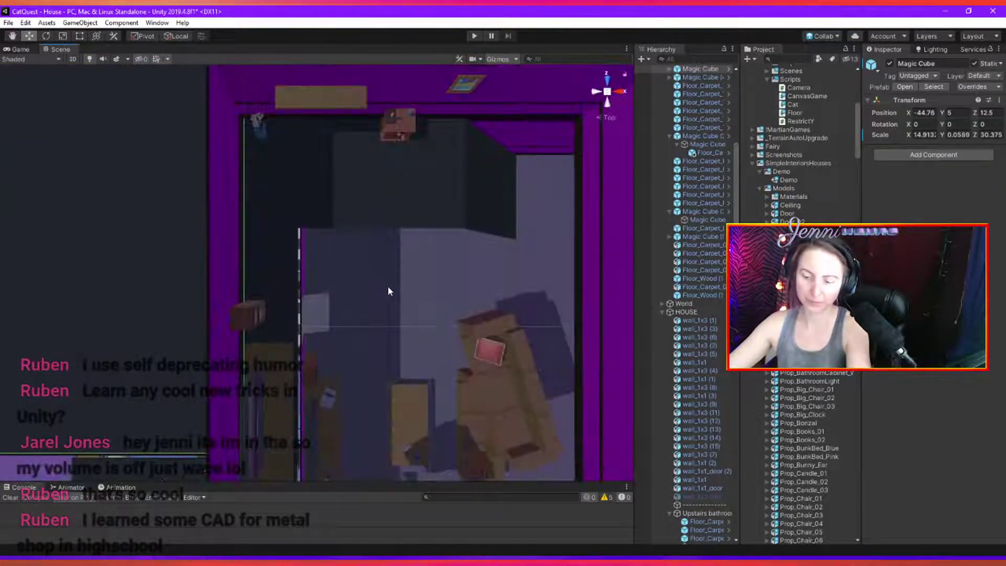
scroll(386, 283, "up", 5)
middle_click_drag(366, 344, 394, 225)
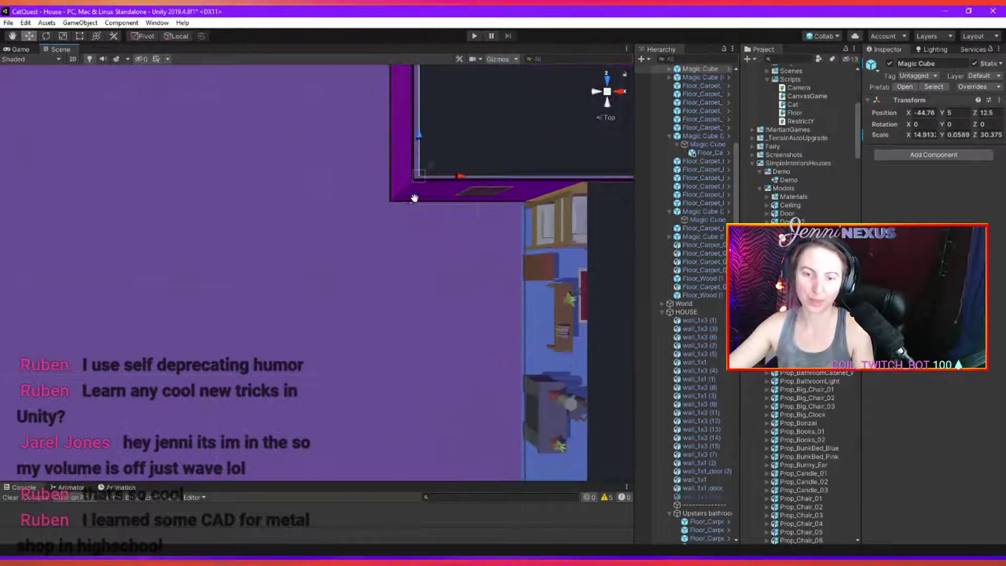
scroll(391, 231, "up", 3)
middle_click_drag(396, 291, 329, 322)
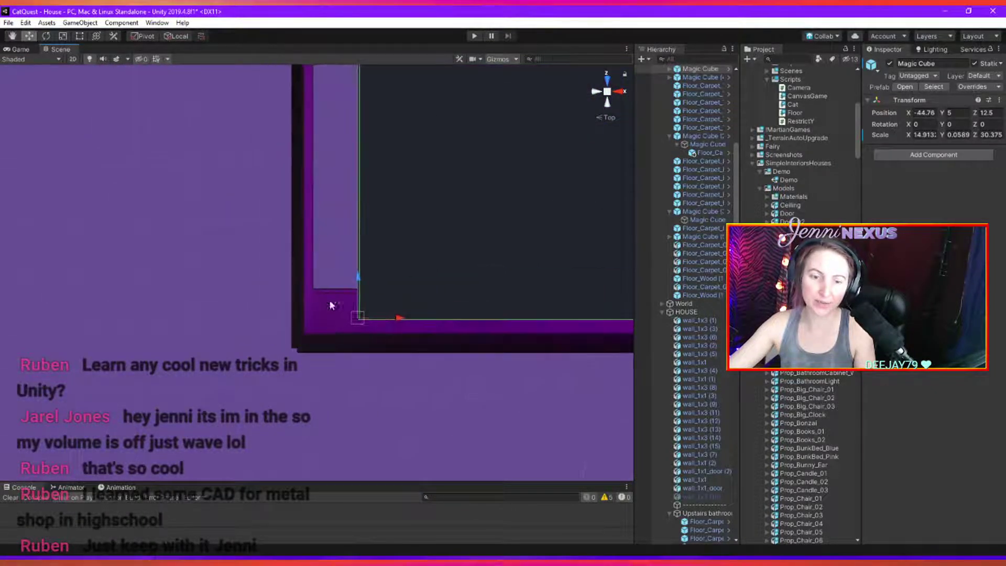
left_click_drag(329, 325, 292, 346)
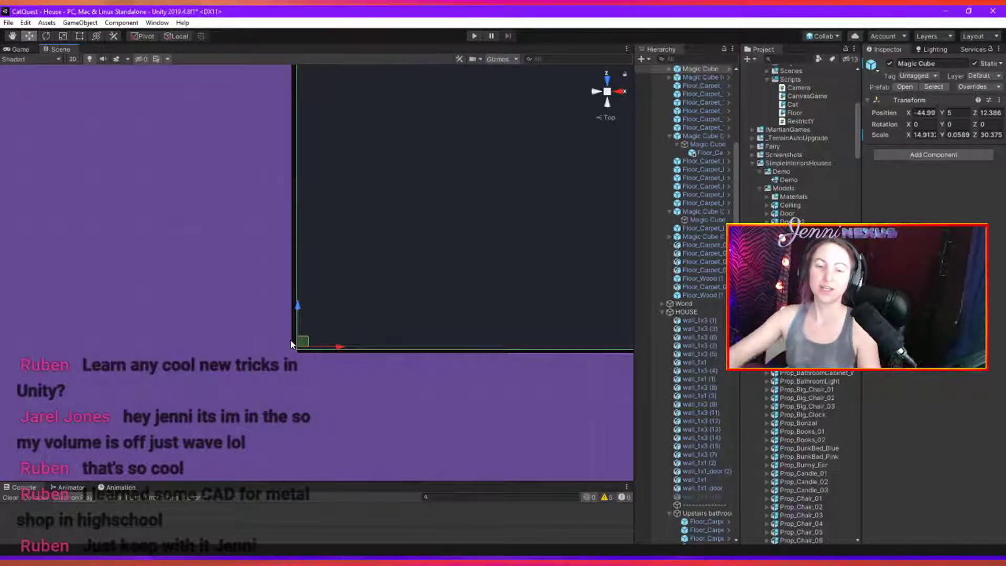
Widen the bathroom ceiling slab to an X scale of 15.099 so it reaches the neighbouring house wall.
middle_click_drag(268, 392, 208, 390)
left_click_drag(207, 390, 346, 313, "alt")
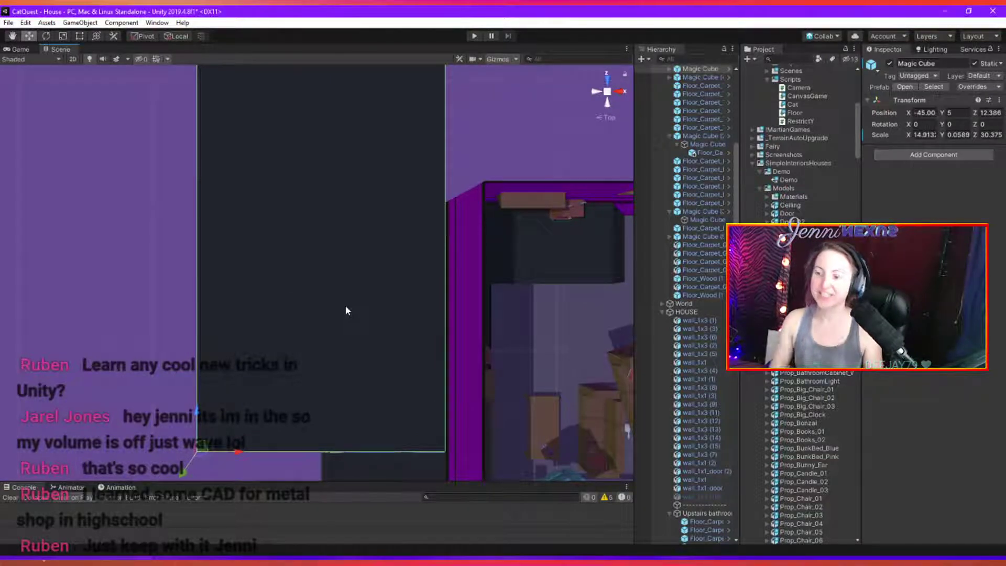
middle_click_drag(443, 345, 291, 214)
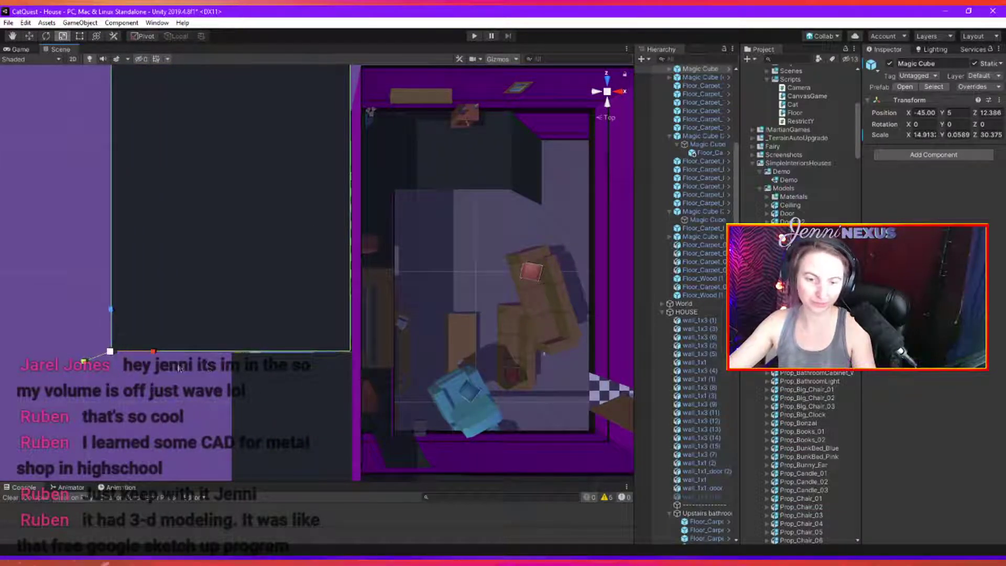
left_click_drag(152, 352, 154, 352)
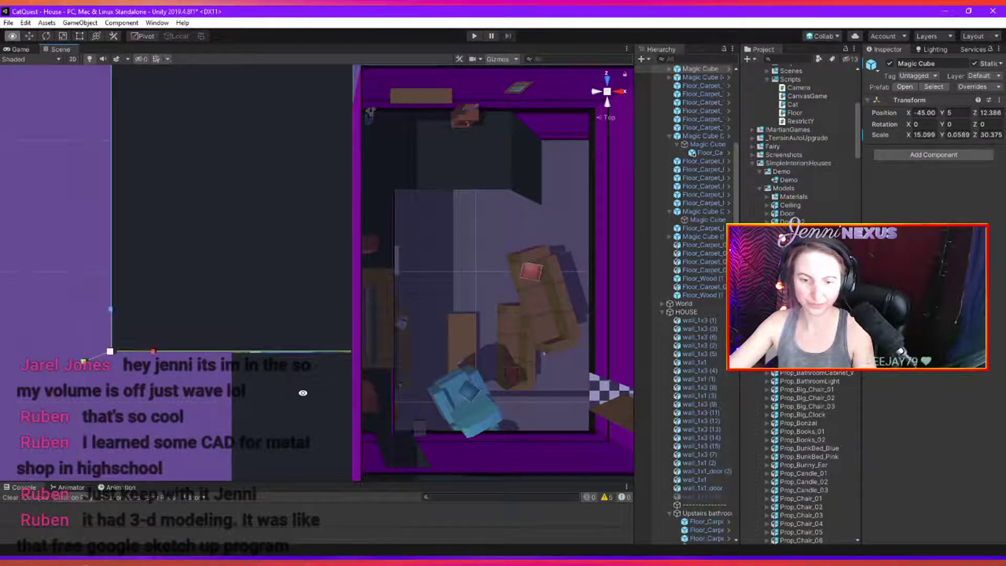
Delete the pale partition wall standing inside the bathroom beneath the ceiling slab.
left_click_drag(303, 392, 197, 280, "alt")
scroll(376, 354, "up", 5)
middle_click_drag(401, 393, 415, 335)
left_click_drag(415, 335, 416, 372, "alt")
middle_click_drag(416, 373, 453, 222)
left_click_drag(454, 222, 785, 211, "alt")
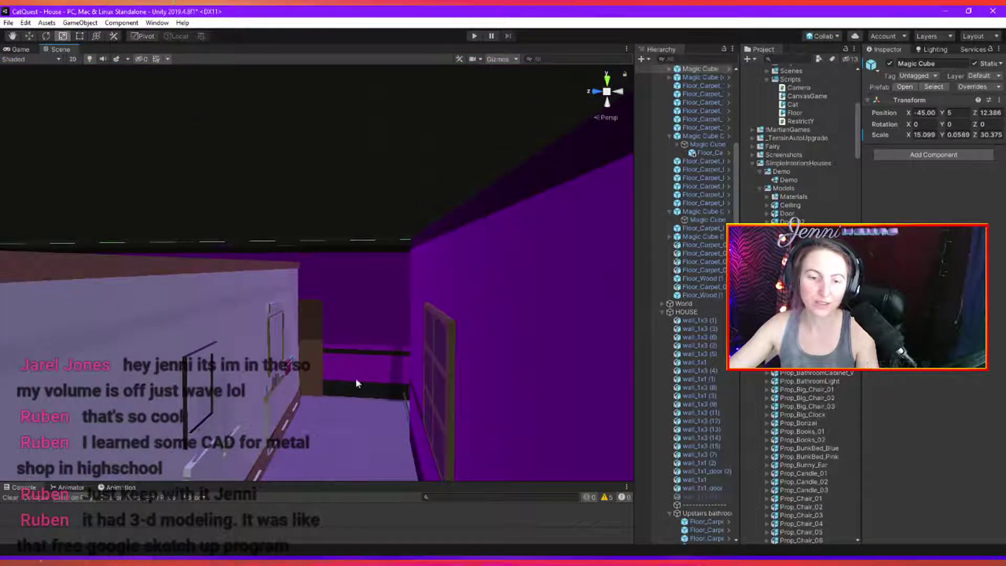
left_click(250, 369)
key("Delete")
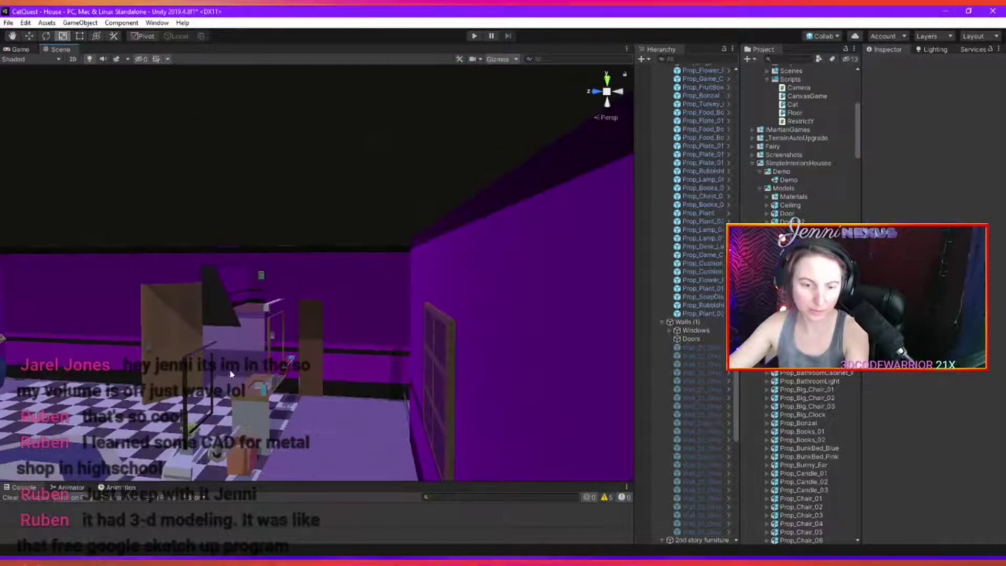
Duplicate the checkered floor tile piece near the bathroom sink and move the copy toward the window wall to Z position 13.14.
left_click_drag(310, 379, 348, 394, "alt")
middle_click_drag(378, 394, 364, 308)
left_click_drag(363, 308, 315, 378, "alt")
left_click(283, 439)
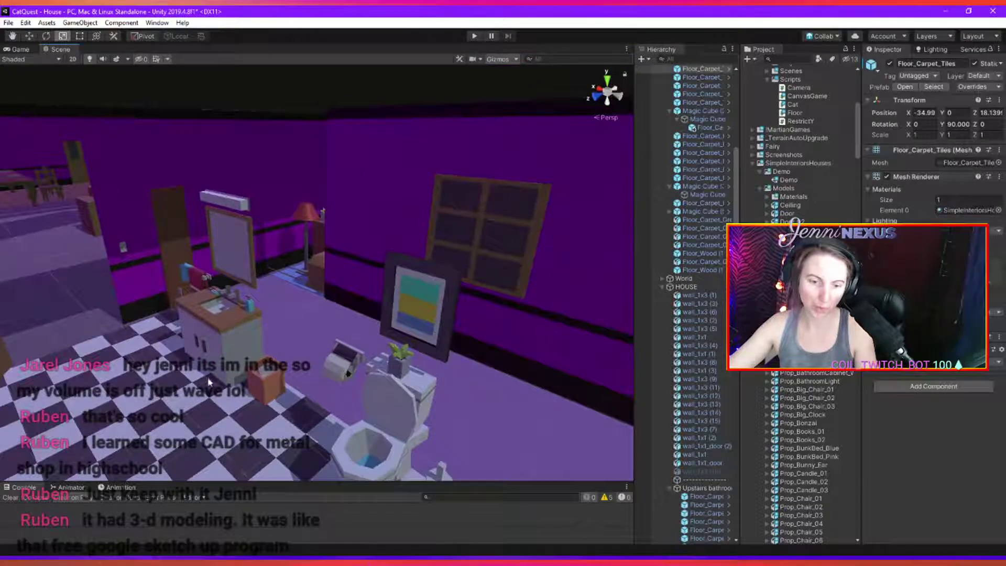
left_click(165, 336)
left_click(172, 394)
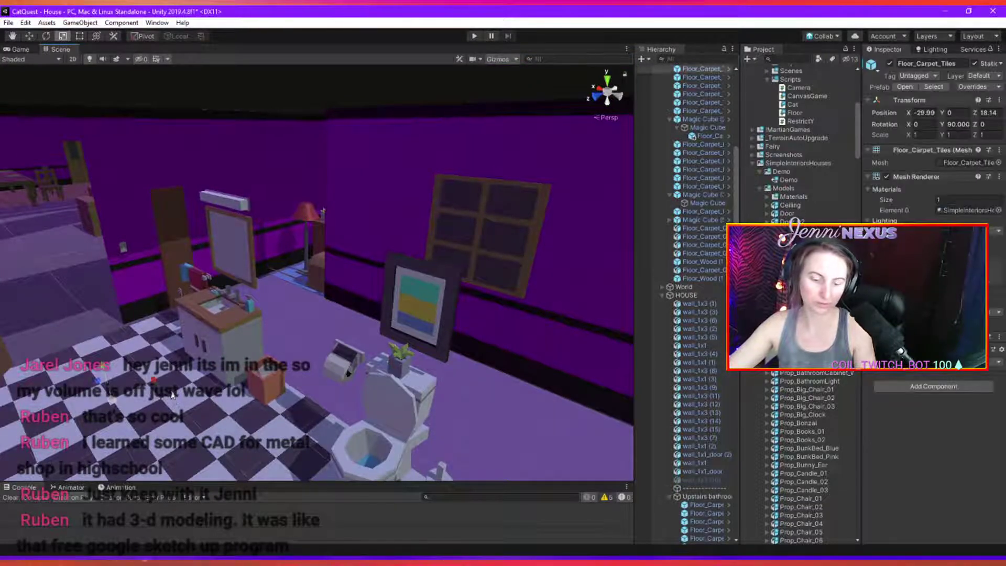
left_click(121, 405)
key("w")
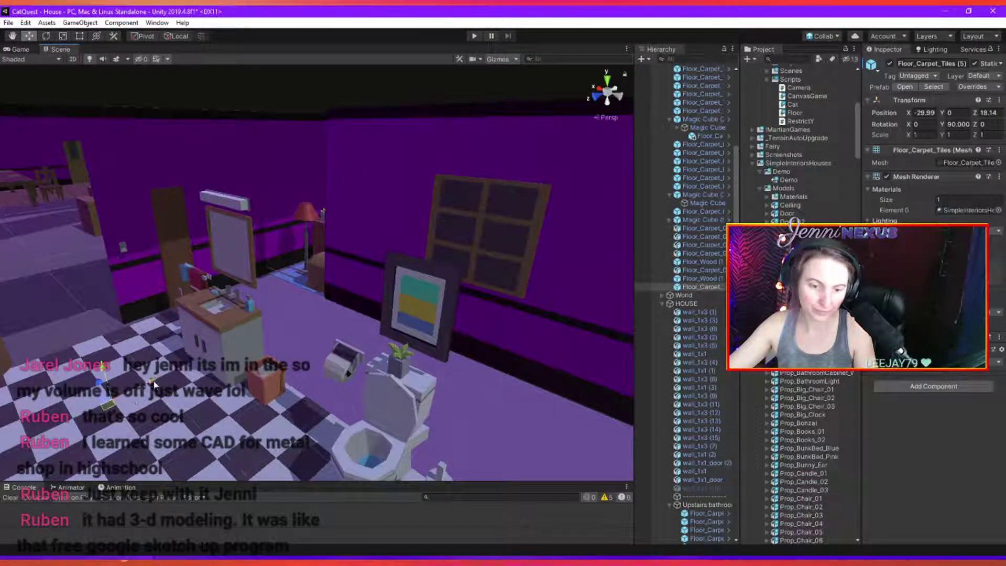
left_click_drag(153, 384, 441, 300)
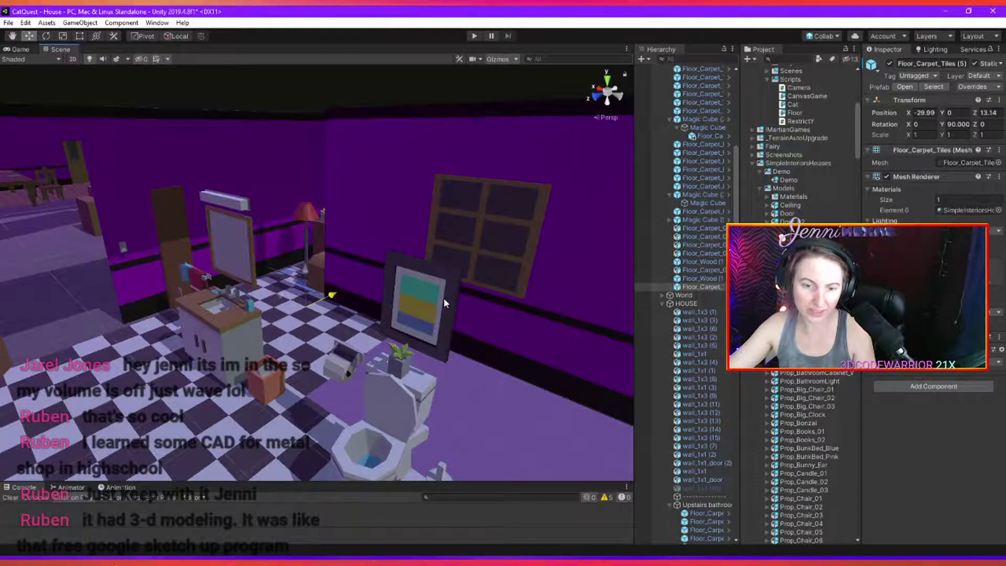
left_click_drag(443, 298, 443, 298)
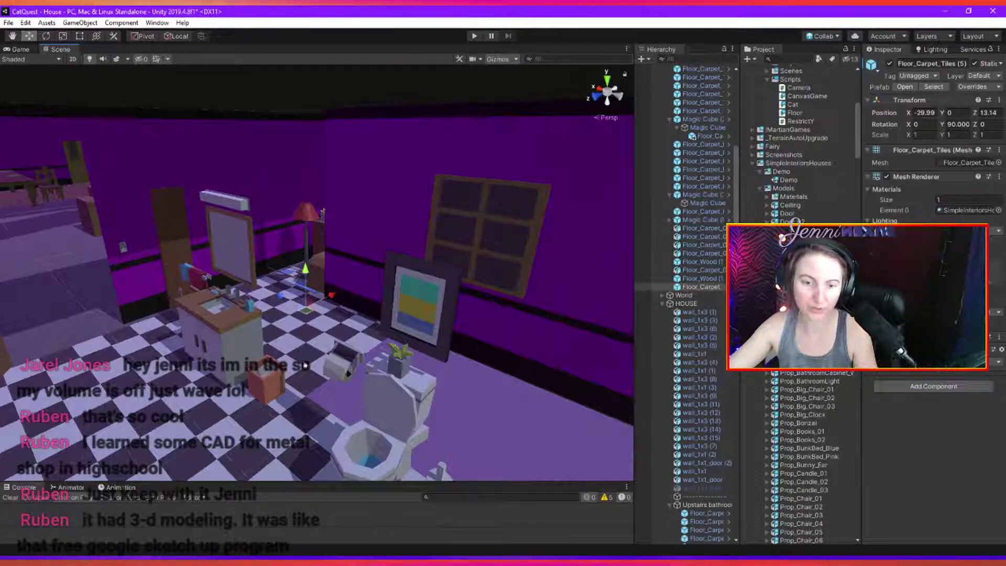
Duplicate the bathroom floor tile piece twice along the window wall, placing the copies at X positions -34.99 and -40.24.
right_click_drag(311, 365, 389, 415)
left_click_drag(388, 415, 424, 398, "alt")
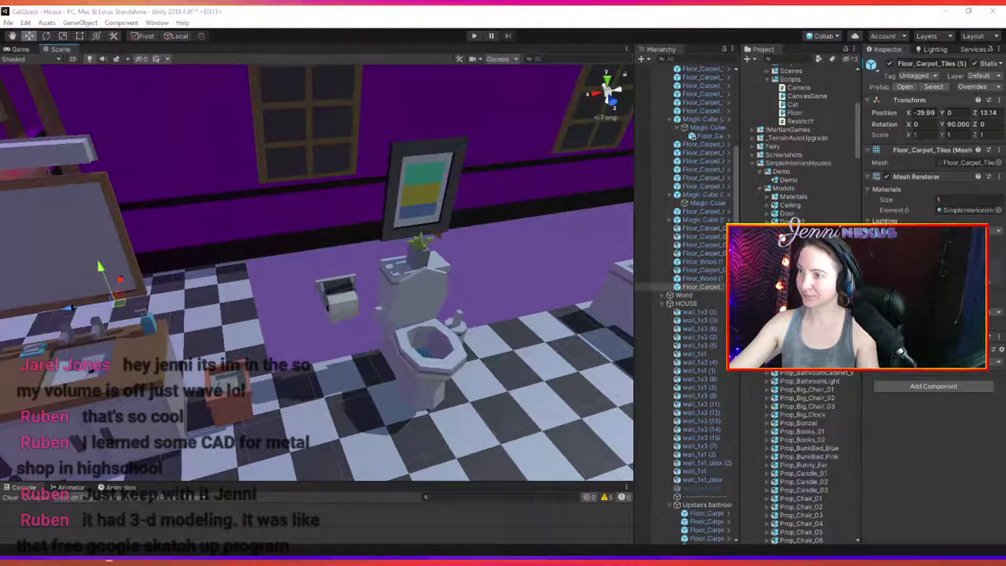
right_click_drag(367, 425, 396, 426)
key("ctrl+d")
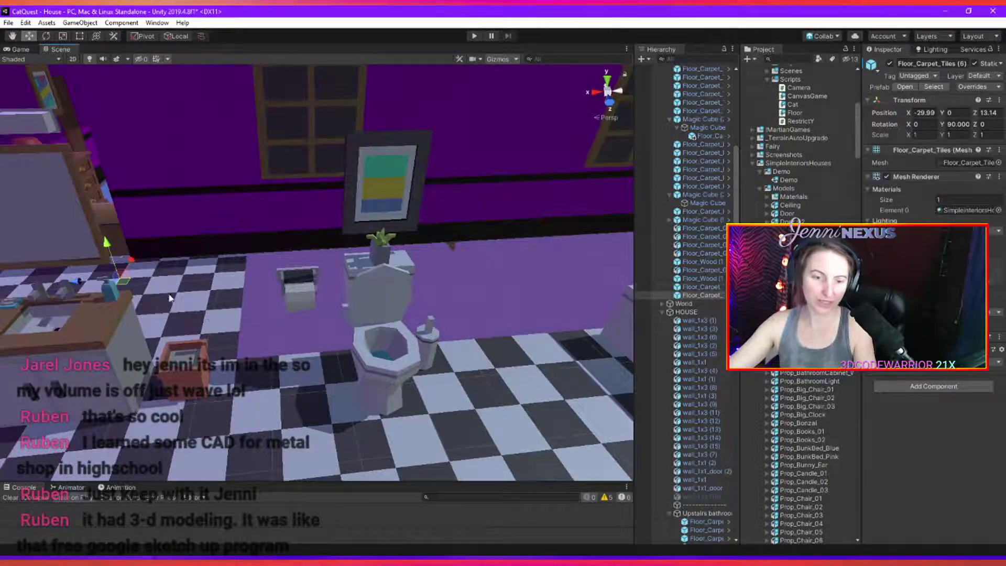
left_click_drag(91, 277, 344, 338)
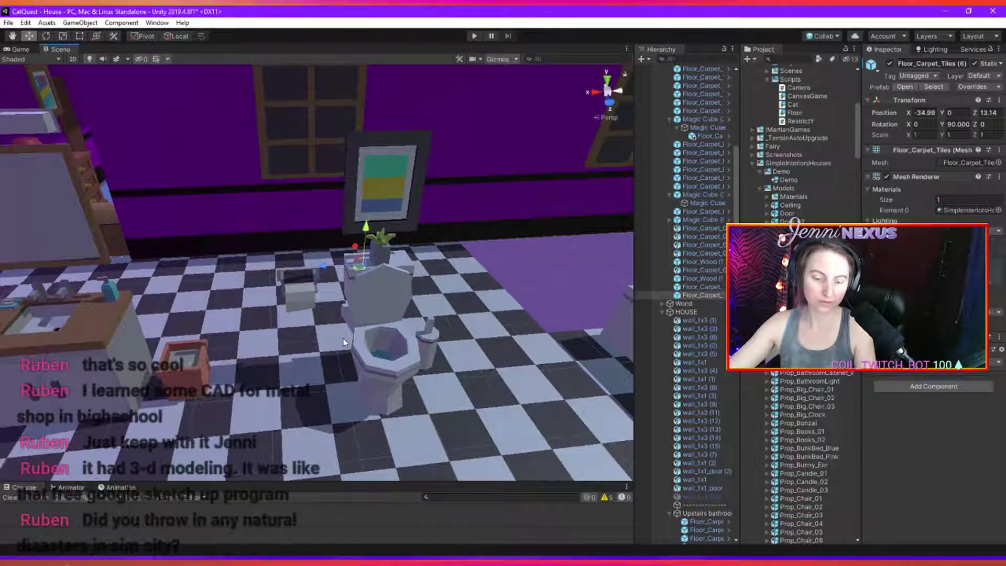
key("ctrl+d")
left_click_drag(329, 271, 555, 270)
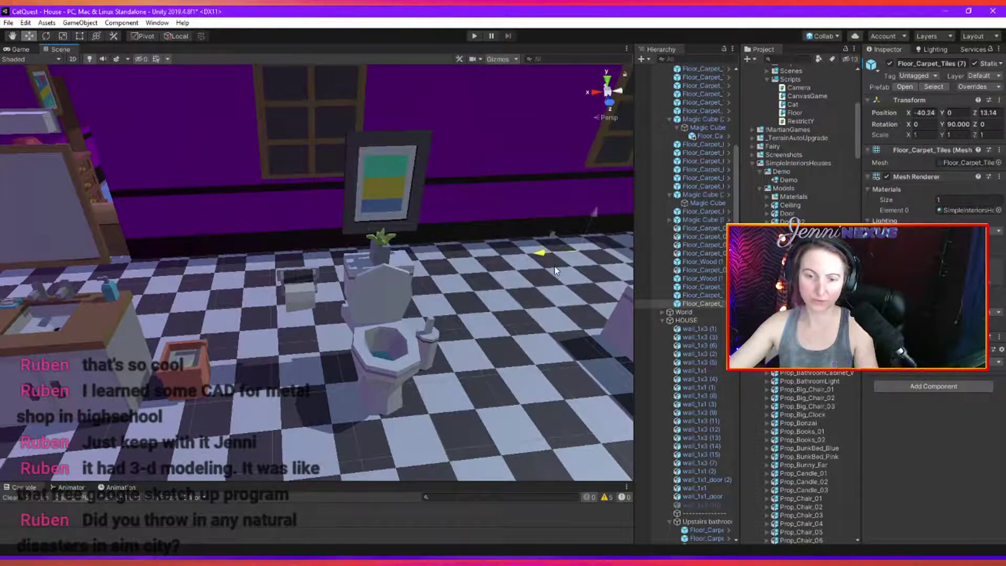
Move the picture, toilet, toilet accessories, bin, sink cabinet, soap items and mirror together against the window wall, spaced clear of the corner.
left_click(366, 203)
left_click(402, 360, "shift")
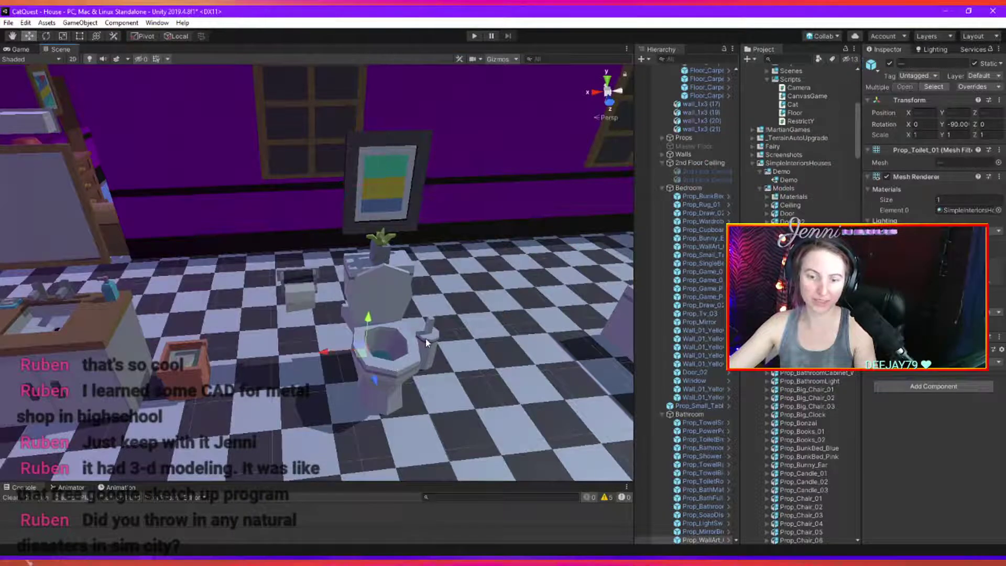
left_click(298, 299, "shift")
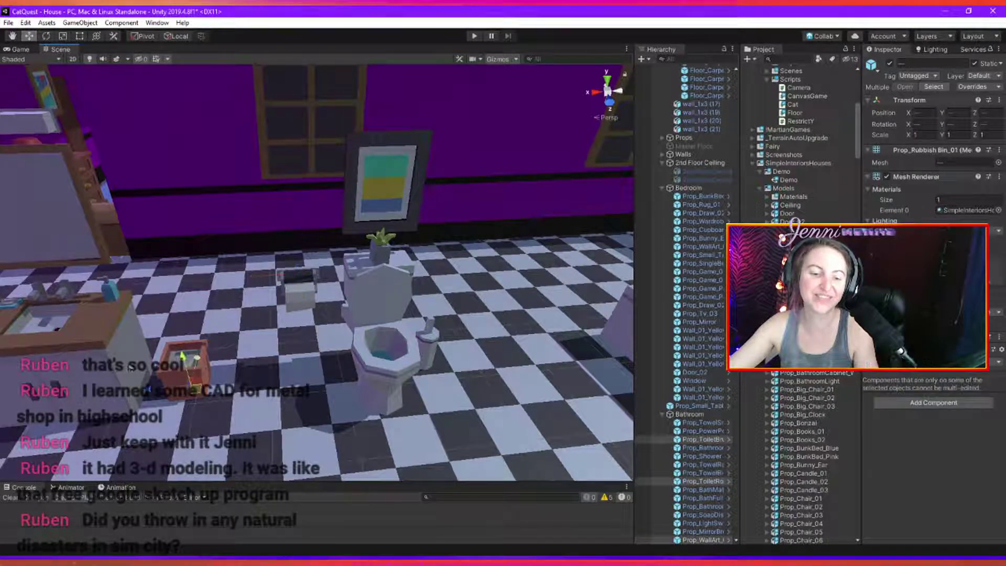
left_click(189, 367, "shift")
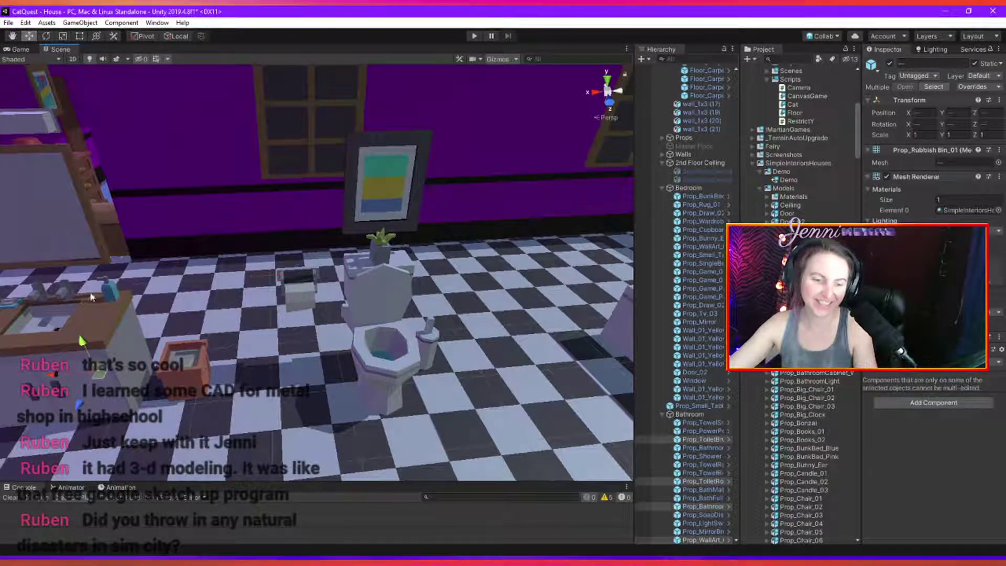
left_click(15, 306, "shift")
middle_click_drag(50, 324, 100, 329)
mouse_move(43, 335)
left_mouse_down()
mouse_move(276, 259)
mouse_move(278, 314)
left_mouse_up()
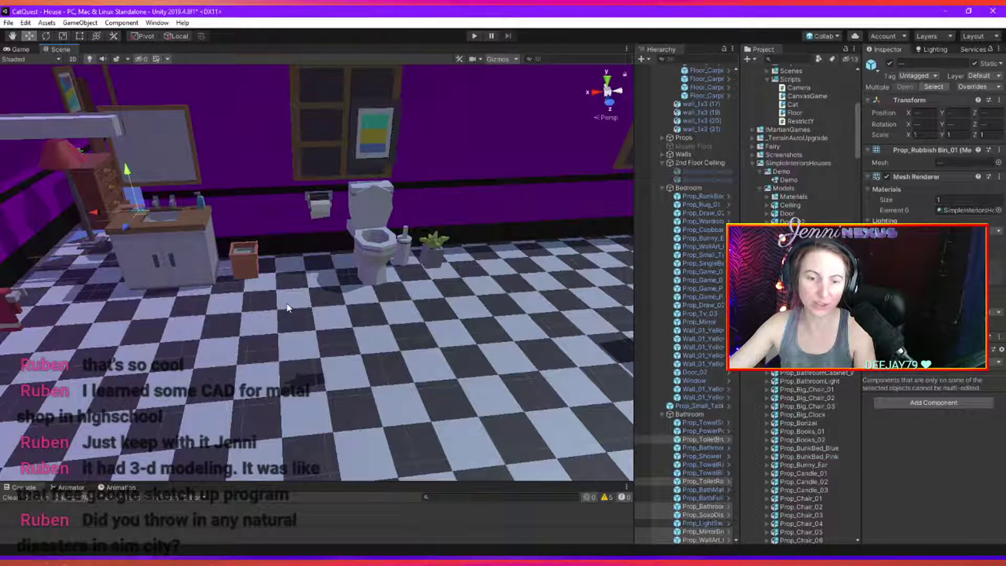
left_click_drag(95, 213, 289, 264)
Move the potted plant away from the toilet and lower it beside the sink cabinet, at about X -32.44 and Y 0.714.
left_click(438, 256)
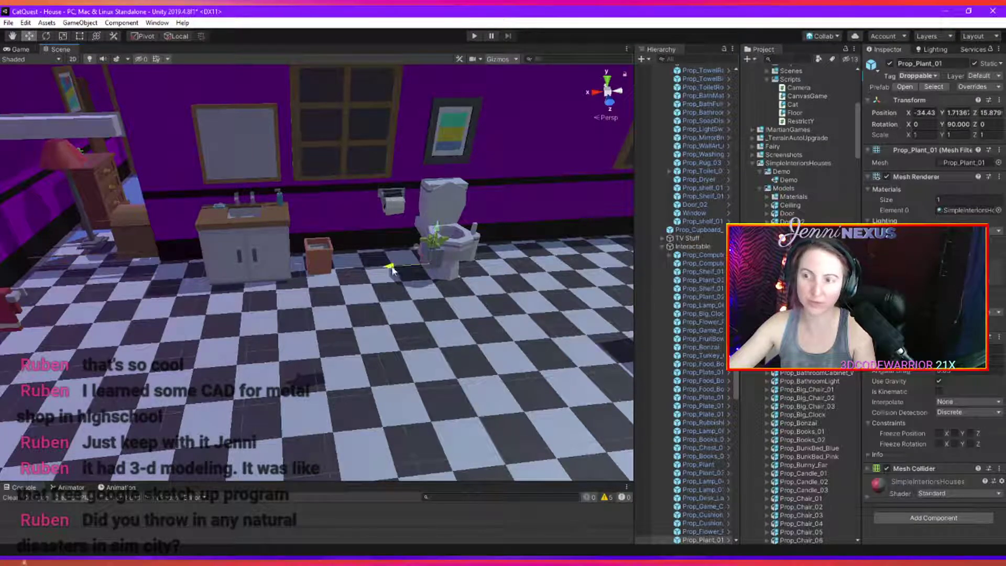
left_click_drag(392, 270, 494, 236)
left_click_drag(493, 312, 499, 331, "alt")
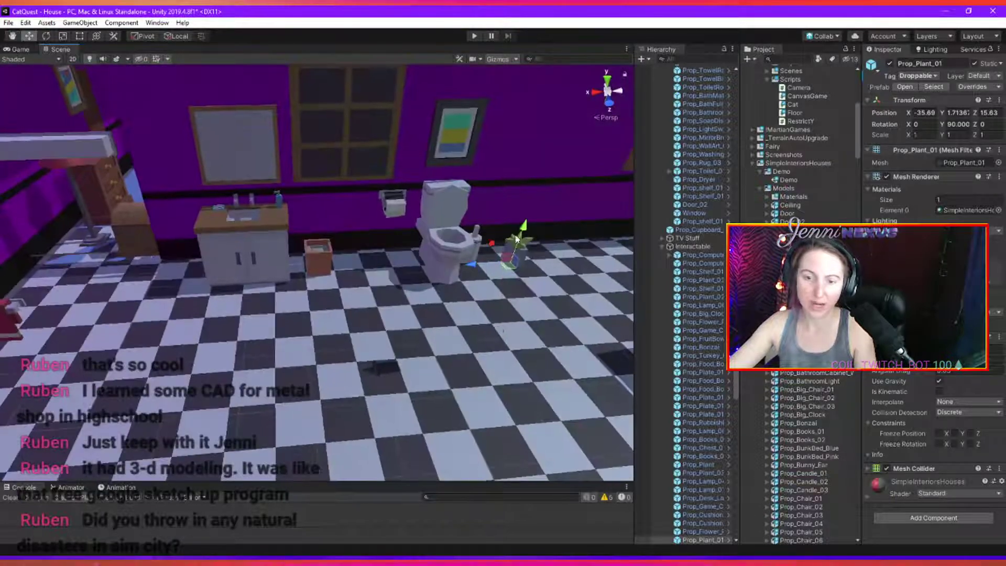
left_click_drag(516, 239, 527, 295)
left_click_drag(491, 329, 258, 225)
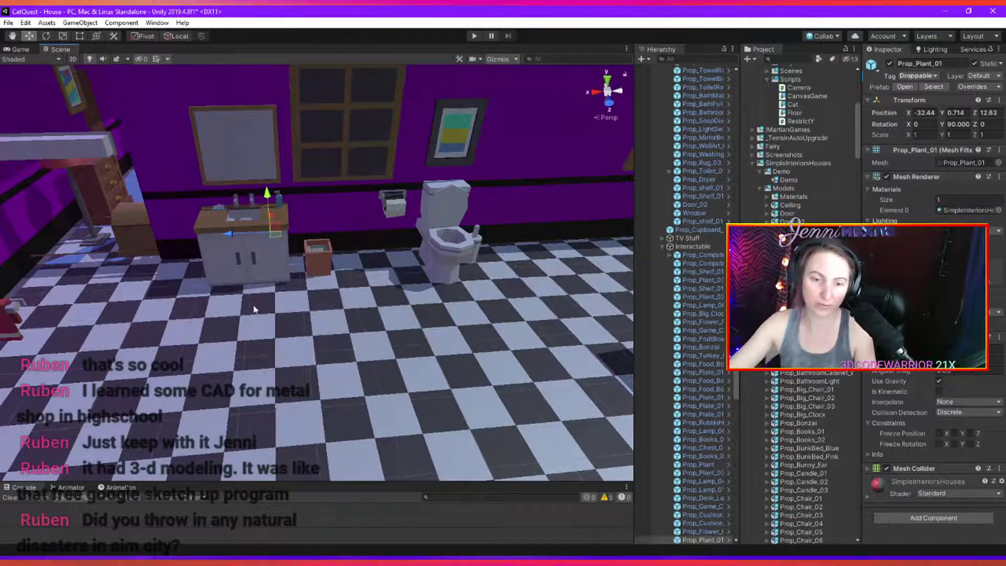
Shift the purple side wall section beyond the sink outward to X position -27.5 to close off the neighbouring room.
left_click_drag(256, 310, 372, 321, "alt")
scroll(307, 319, "up", 3)
key("w")
left_click(290, 197)
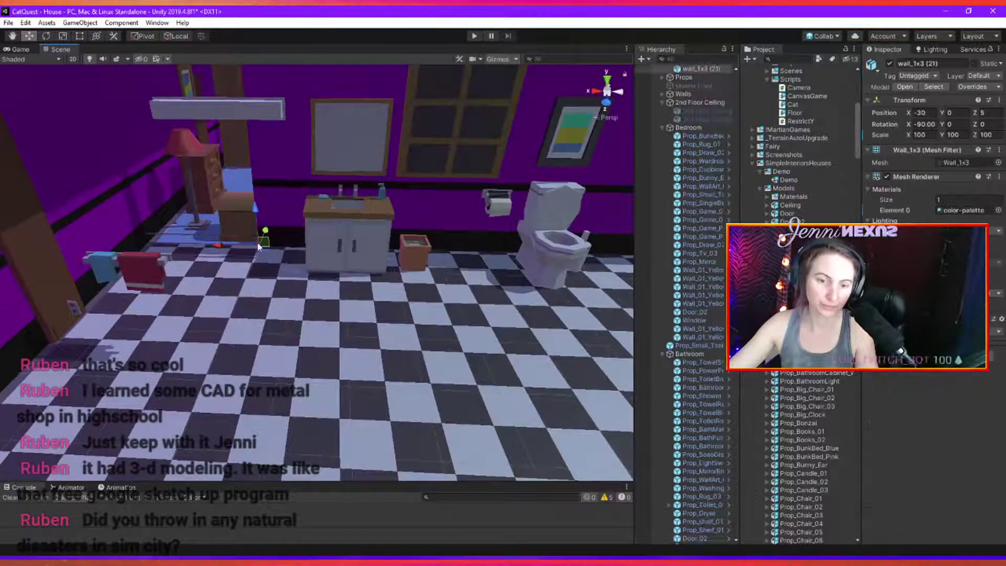
left_click_drag(221, 251, 116, 261)
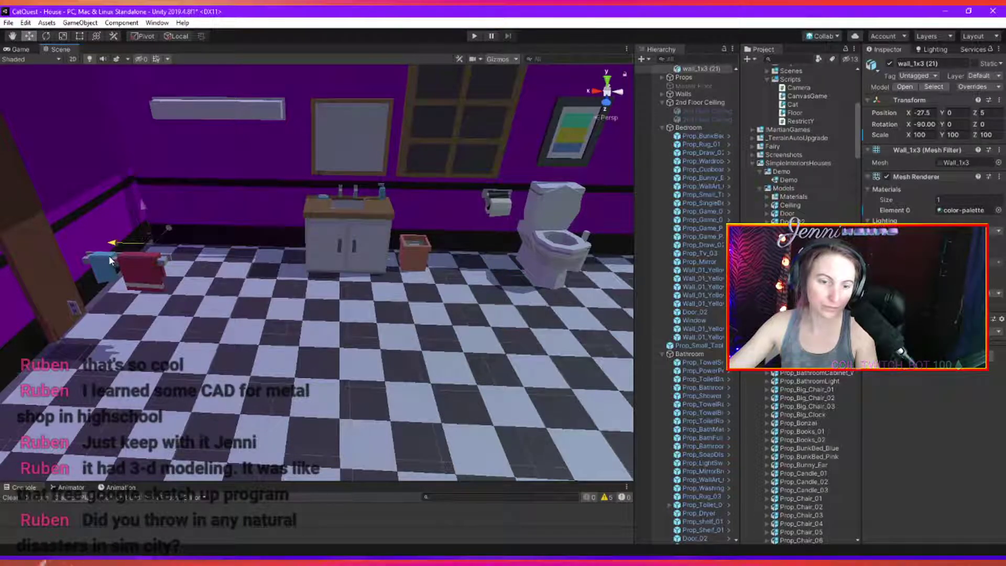
Move the red and blue towels with their rail onto the purple wall beside the sink cabinet.
left_click_drag(354, 234, 412, 286, "alt")
left_click(222, 321)
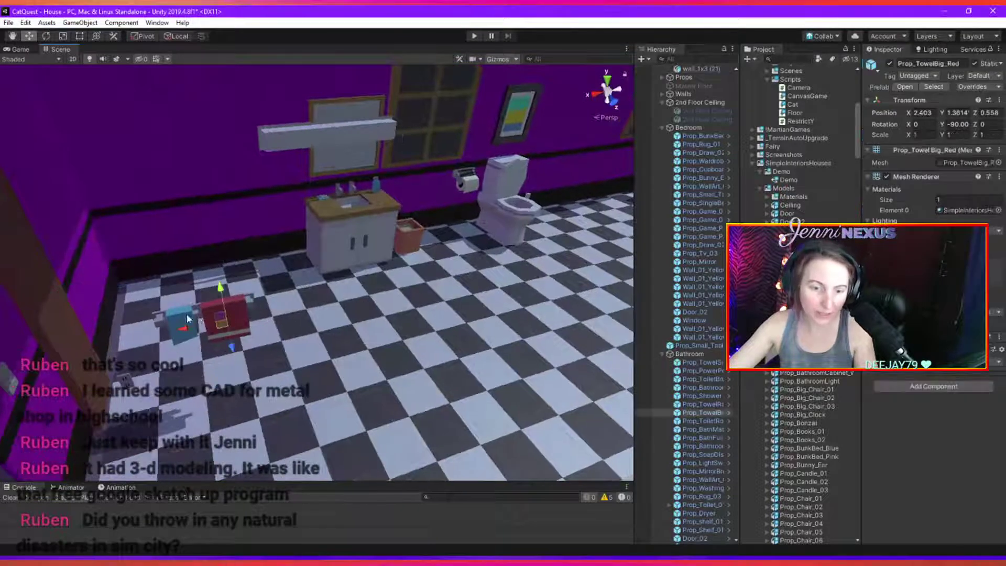
left_click(176, 335, "shift")
left_click_drag(187, 340, 324, 292)
key("f")
scroll(215, 292, "down", 10)
scroll(215, 297, "up", 5)
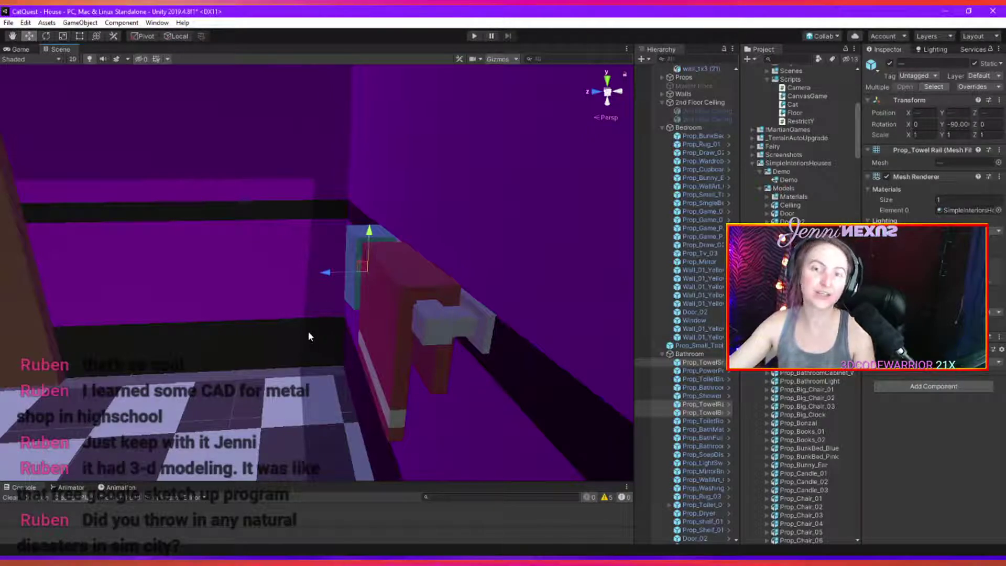
Shift the mirror, sink cabinet and soap items together so they sit flush against the wall beside the towels.
right_click_drag(308, 336, 517, 329)
left_click(438, 152)
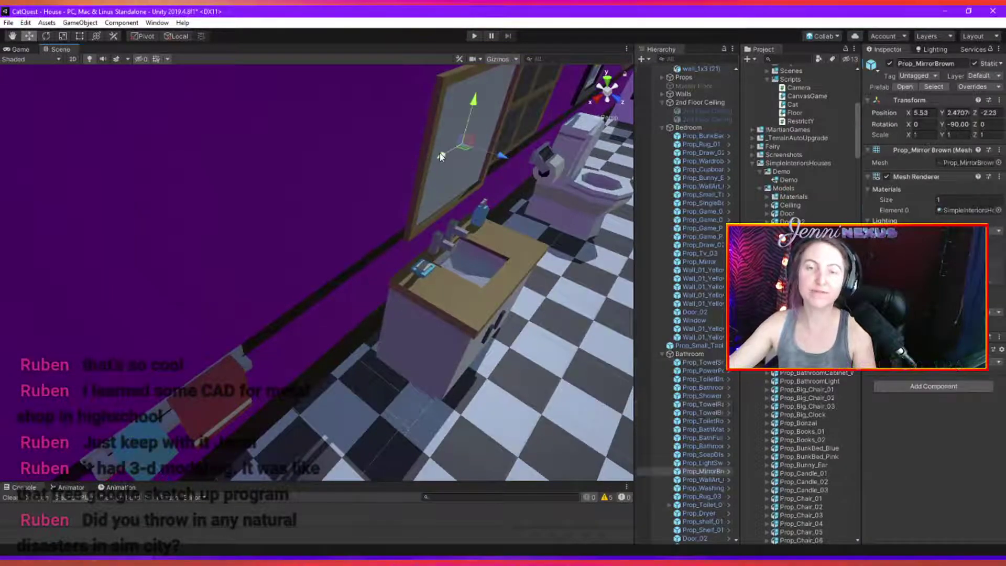
left_click(483, 219, "shift")
left_click(422, 272, "shift")
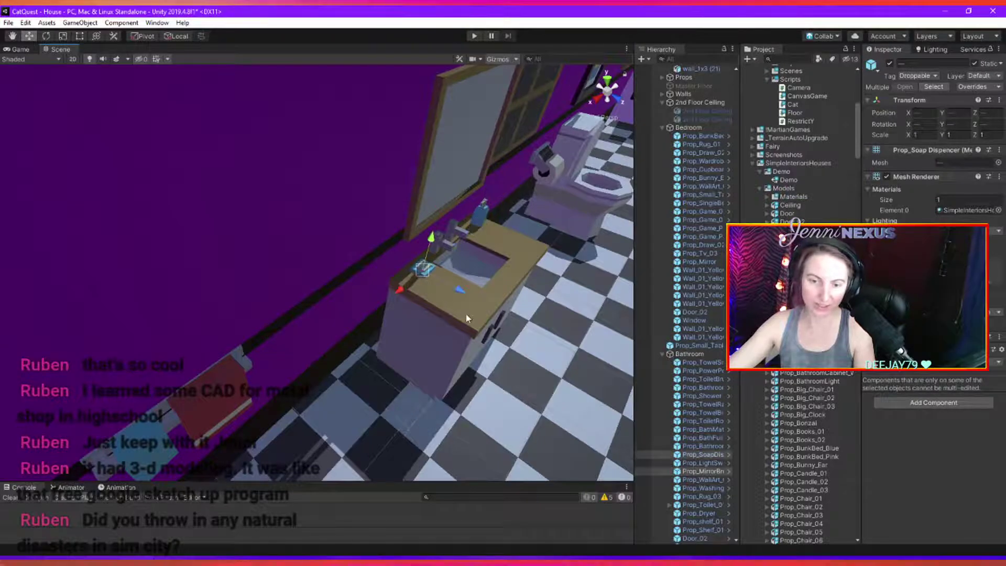
left_click_drag(467, 317, 436, 340, "alt")
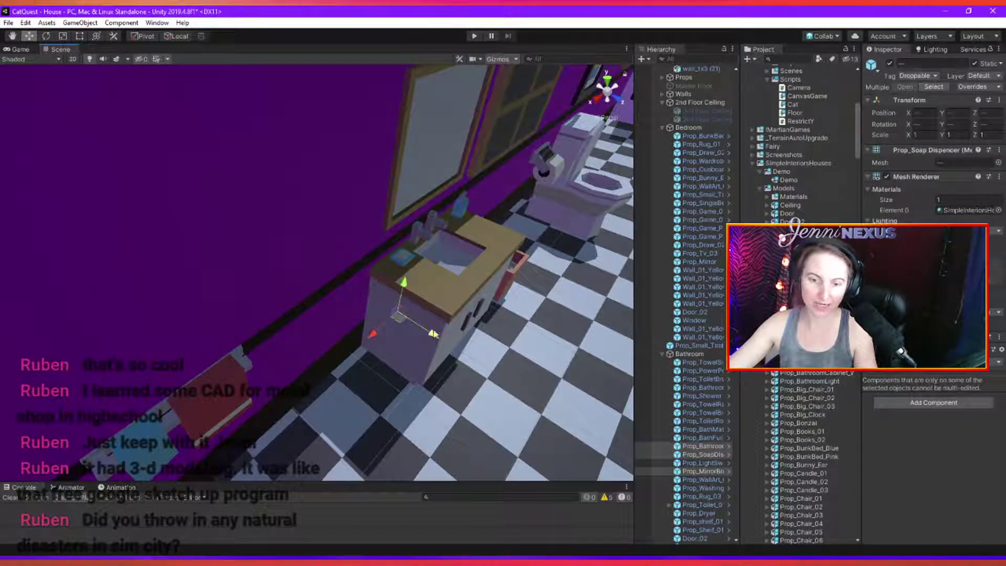
left_click_drag(373, 339, 344, 361, "alt")
left_click_drag(438, 384, 393, 314, "alt")
Raise the potted plant and place it on the sink countertop next to the soap dispenser.
left_click(361, 276)
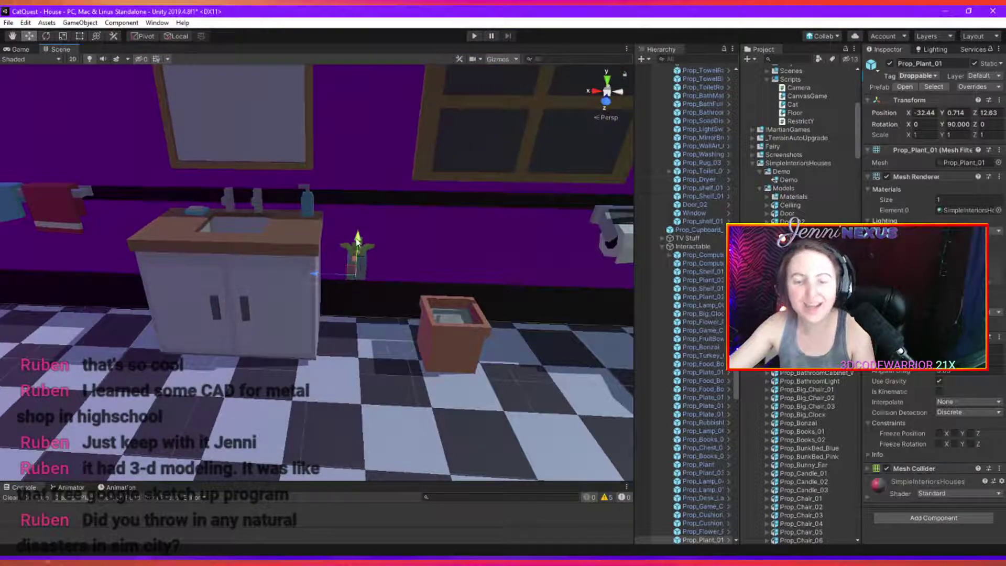
left_click_drag(357, 240, 371, 175)
left_click_drag(354, 216, 168, 219)
left_click_drag(196, 243, 415, 334, "alt")
Move the rubbish bin beside the sink cabinet and position the potted plant over it at about X -33.09 and Z 12.895.
left_click(484, 351)
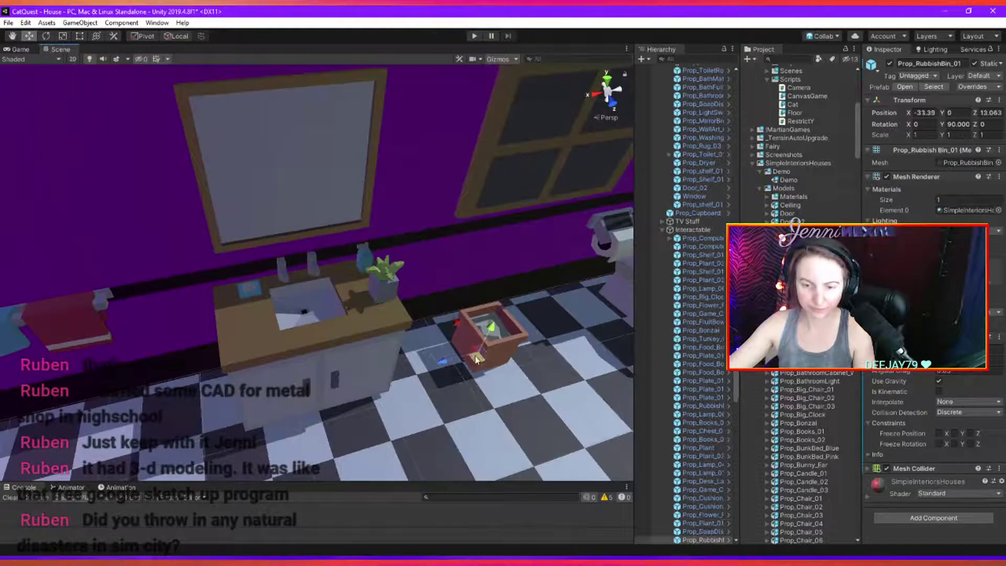
left_click_drag(479, 359, 447, 338)
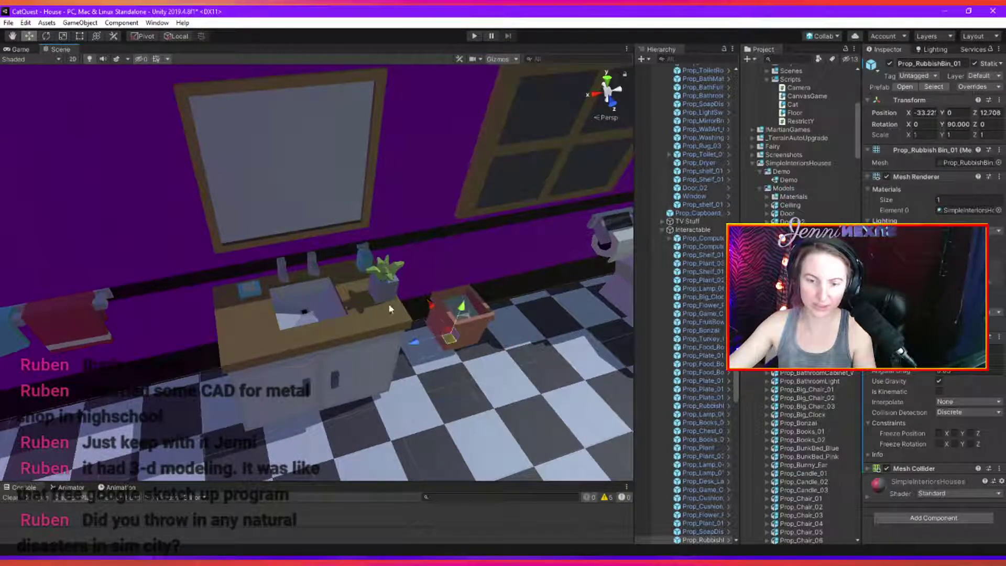
left_click(385, 276)
left_click_drag(373, 306, 478, 300)
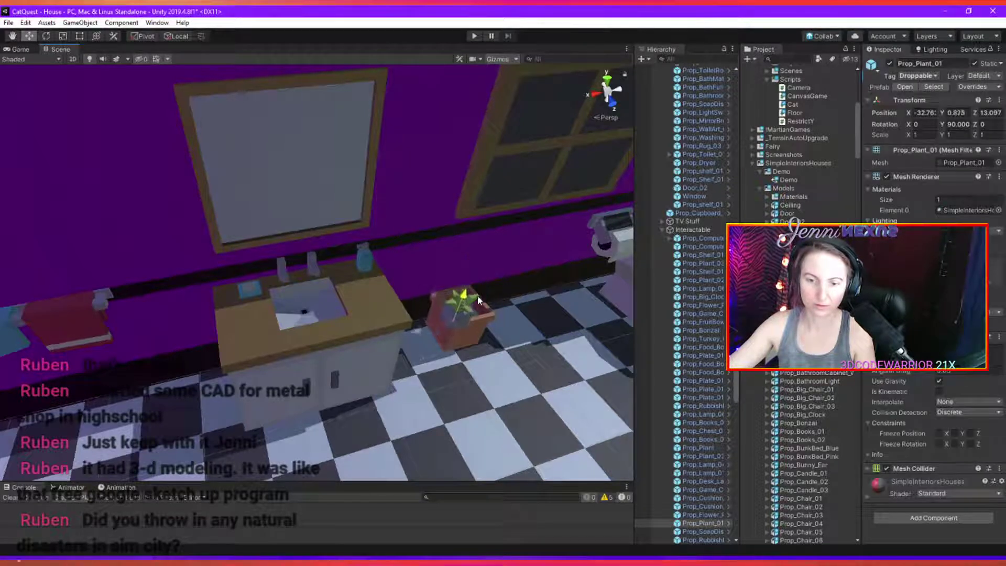
key("KP_7")
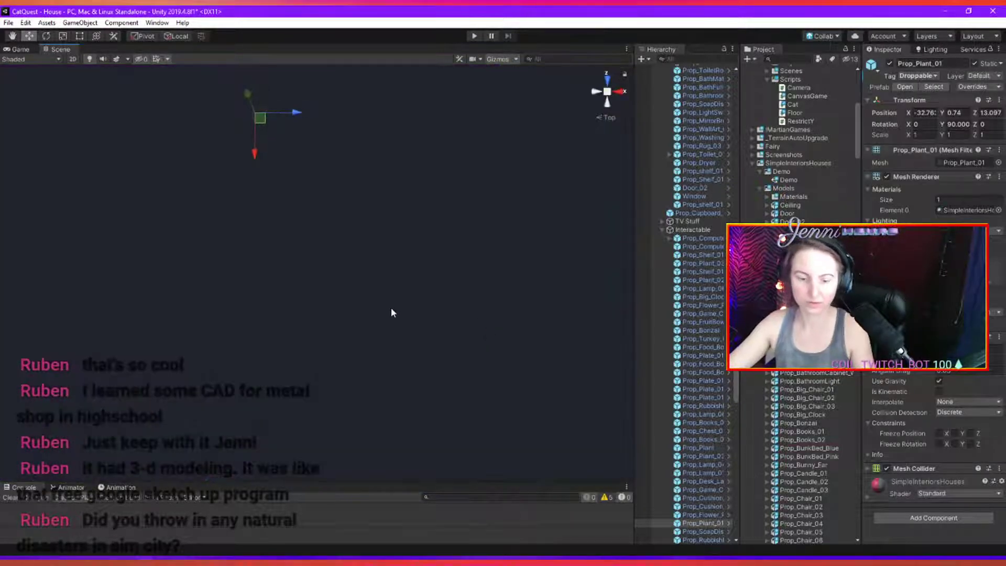
key("f")
left_click_drag(317, 286, 119, 370)
left_click_drag(360, 360, 234, 374)
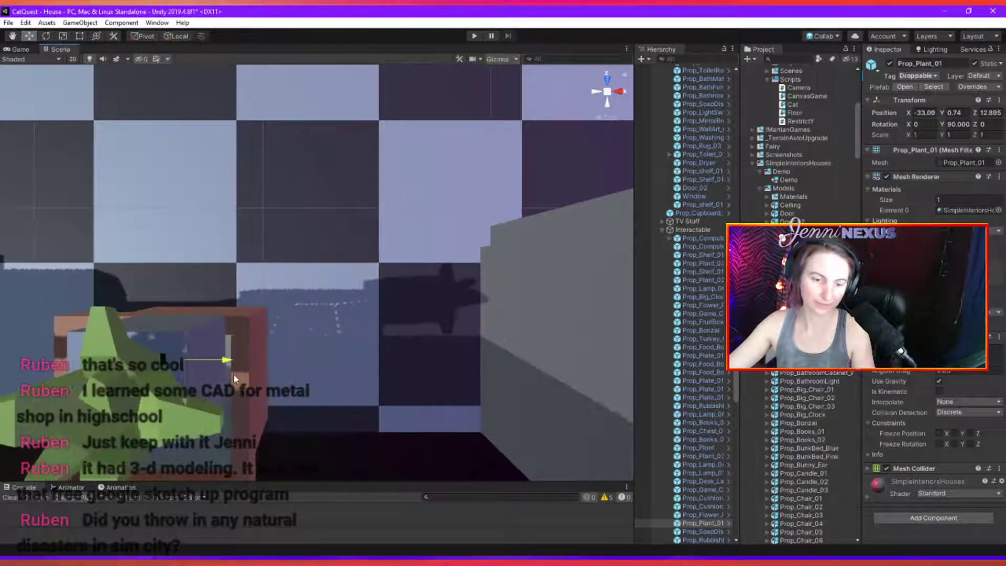
Lower the potted plant into the rubbish bin to Y 0.348 and centre it there at Z 12.785.
left_click_drag(577, 367, 234, 194, "alt")
key("f")
left_click_drag(332, 235, 270, 303)
scroll(319, 325, "down", 6)
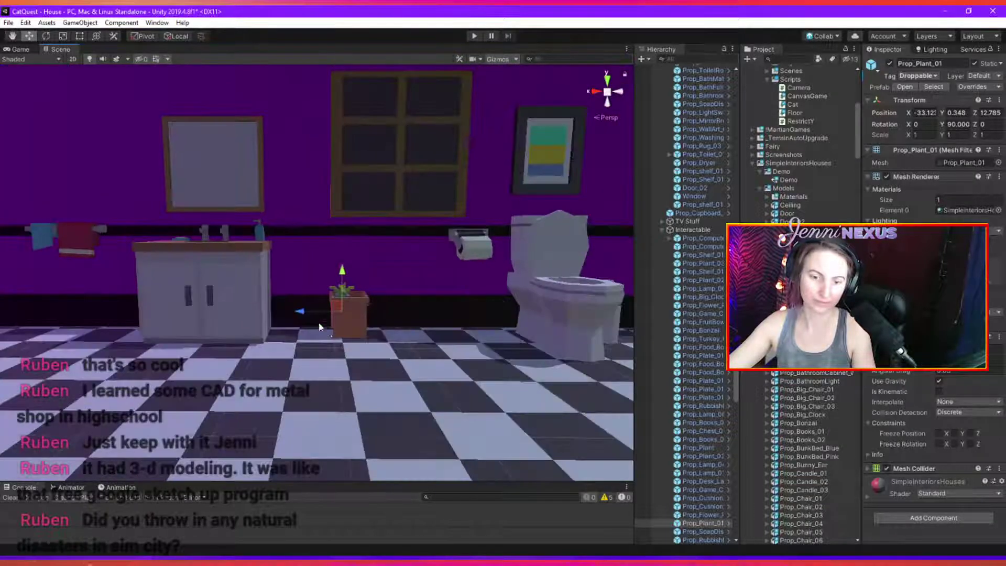
scroll(329, 334, "up", 3)
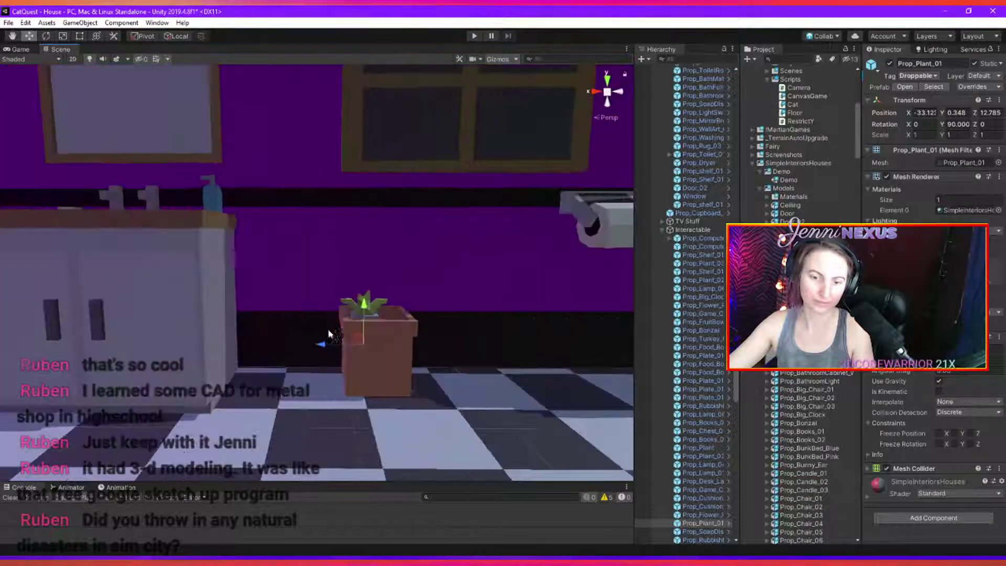
left_click(360, 312)
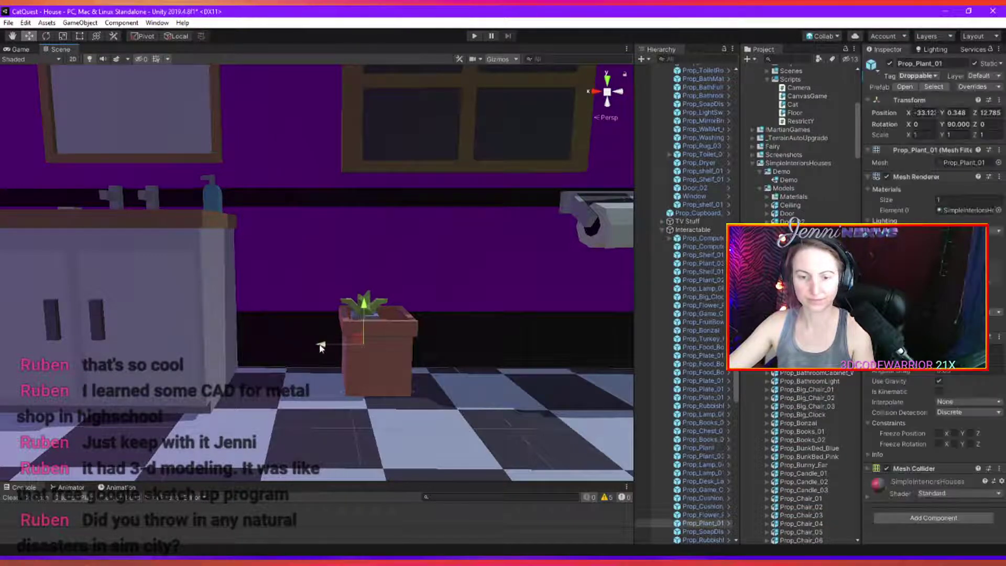
mouse_move(318, 344)
left_mouse_down()
mouse_move(338, 348)
mouse_move(330, 355)
left_mouse_up()
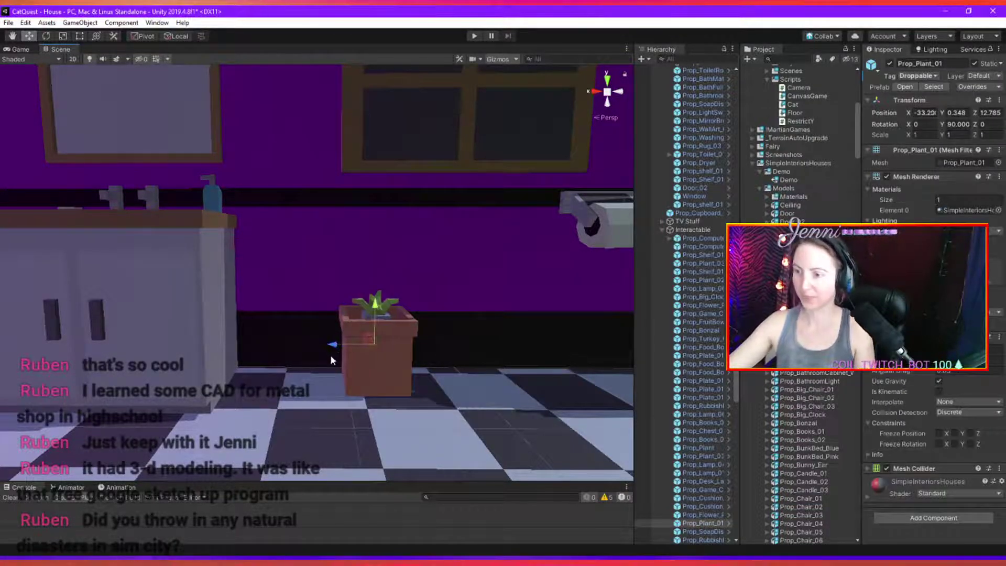
scroll(330, 355, "down", 5)
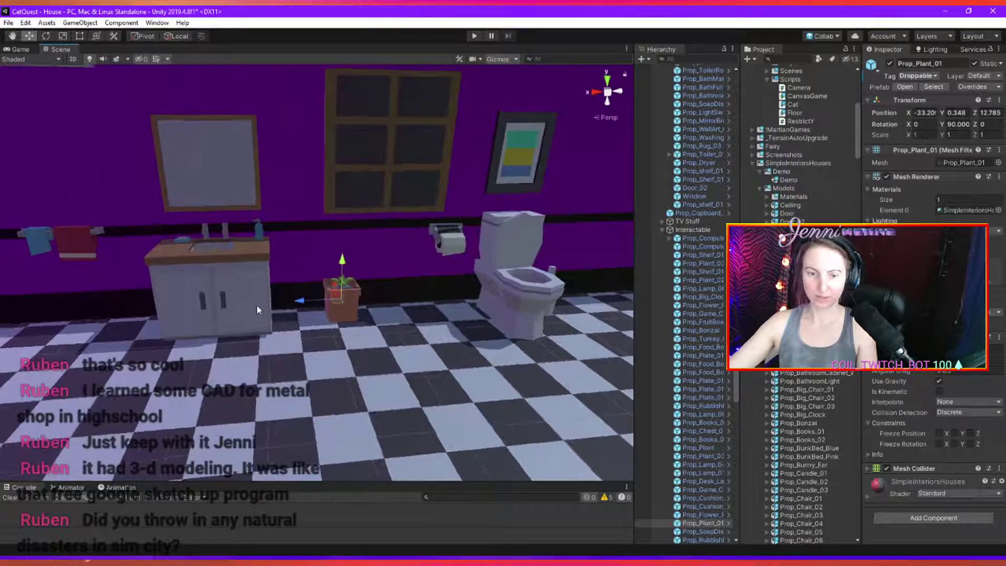
Move the bathroom light flush to the wall and centre it above the mirror, at X 5.753 and Z -1.474.
middle_click_drag(256, 309, 342, 316)
left_click_drag(341, 317, 398, 310, "alt")
left_click(333, 202)
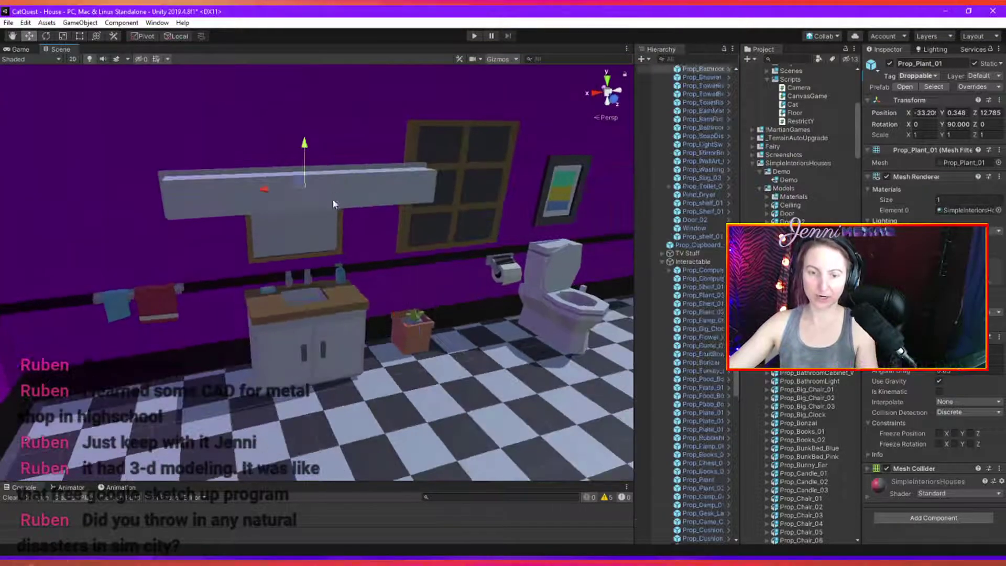
left_click_drag(334, 202, 395, 301, "alt")
left_click_drag(477, 298, 366, 285)
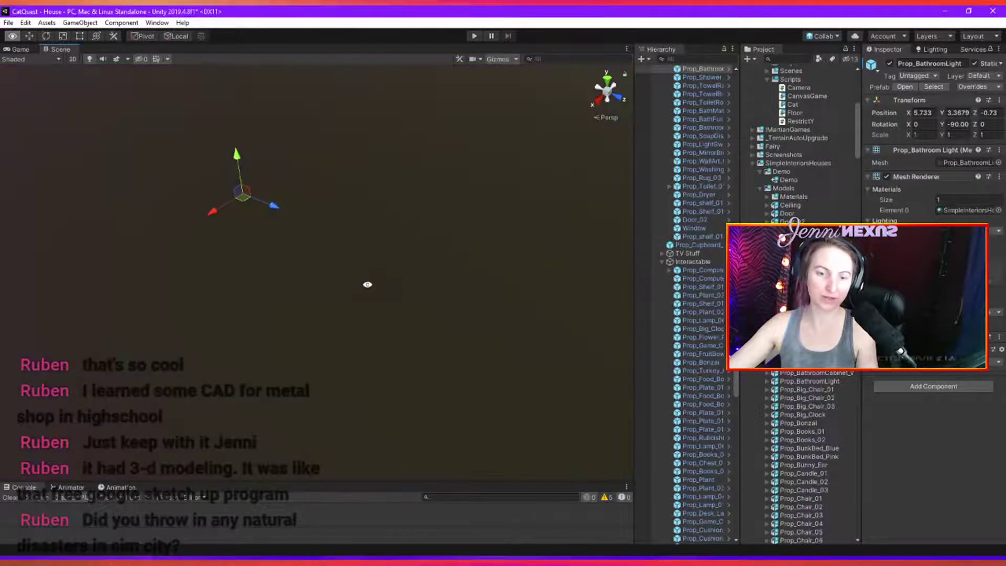
left_click_drag(267, 231, 235, 222, "alt")
scroll(218, 216, "up", 4)
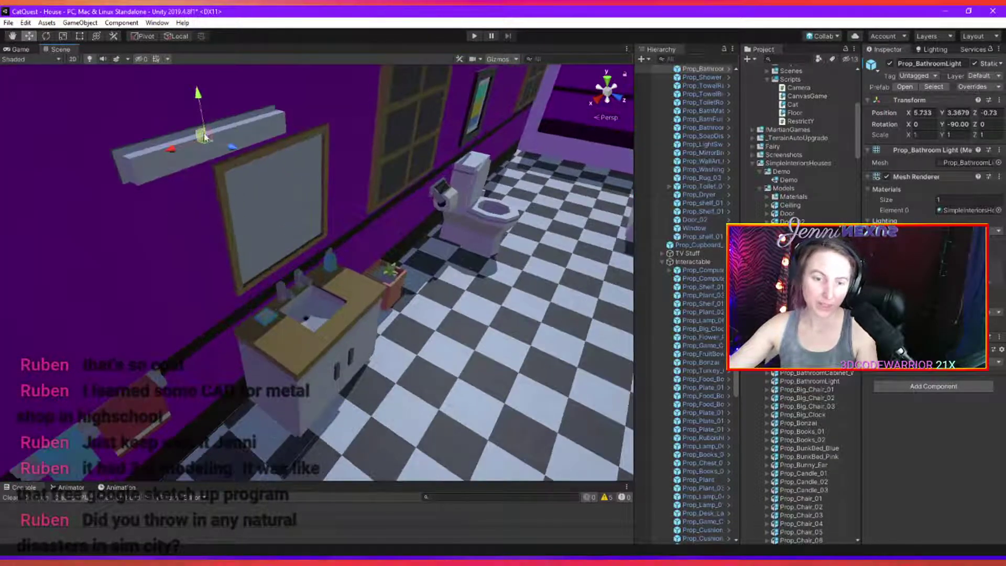
left_click_drag(174, 153, 235, 204)
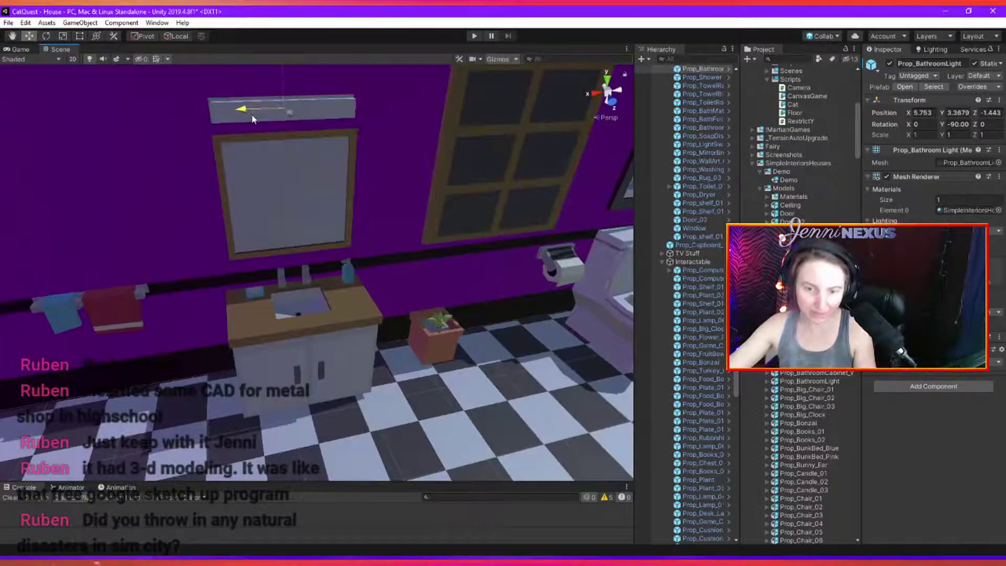
Shift the soap dish slightly along the sink countertop toward the towels.
left_click_drag(340, 322, 252, 280, "alt")
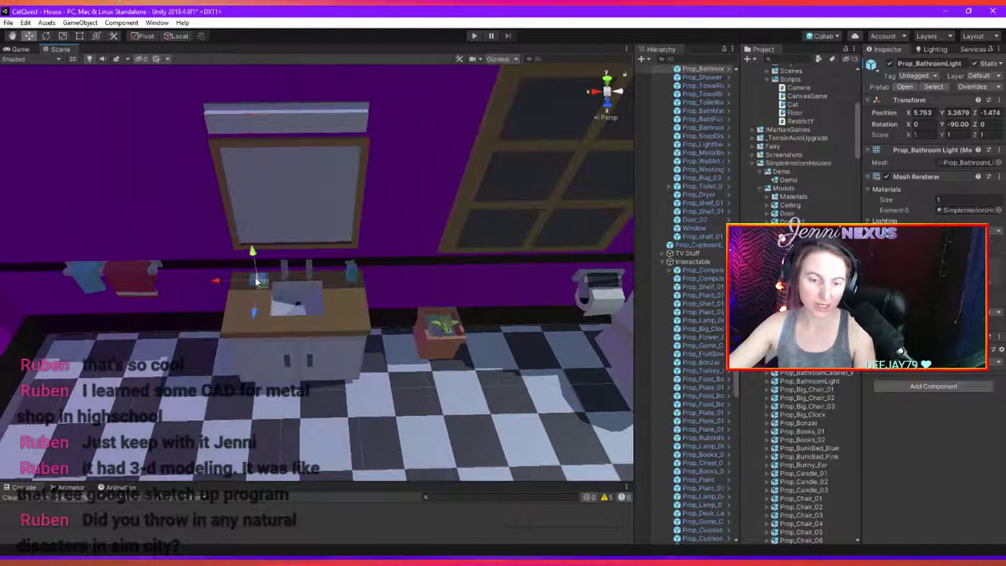
left_click(257, 282)
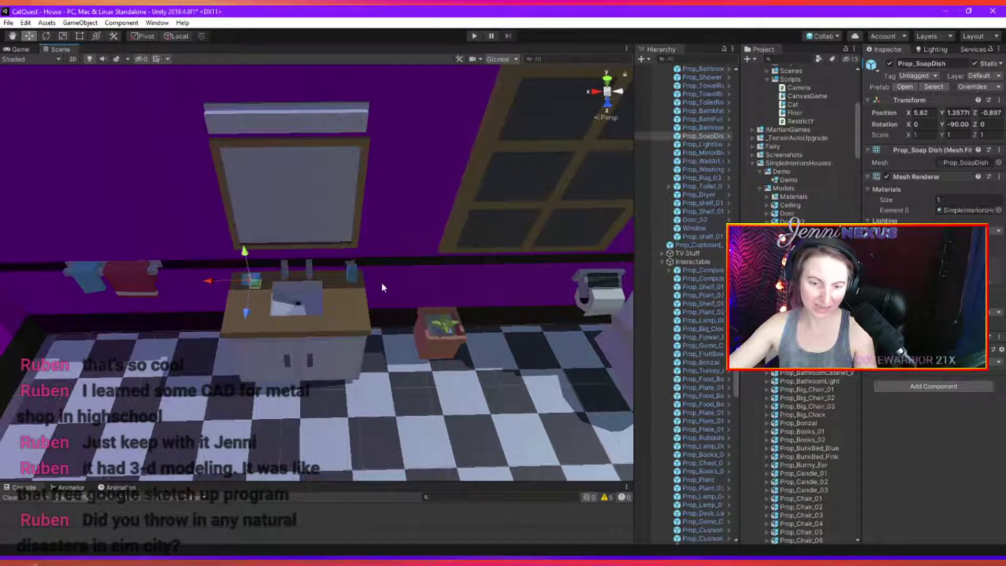
Shift the soap dispenser slightly along the sink countertop to about X -31.84.
left_click(358, 277)
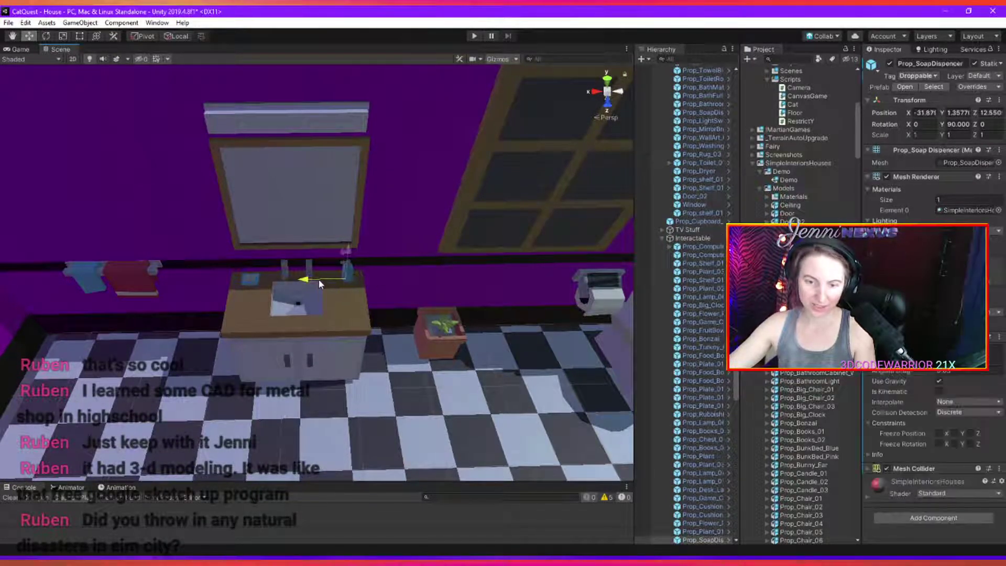
left_click_drag(318, 279, 322, 279)
Slide the framed wall art along the bathroom wall toward the bathtub, to X 5.53 and Z -8.83.
left_click_drag(472, 385, 449, 298, "alt")
middle_click_drag(449, 298, 334, 312)
left_click_drag(334, 312, 361, 281, "alt")
scroll(411, 296, "down", 5)
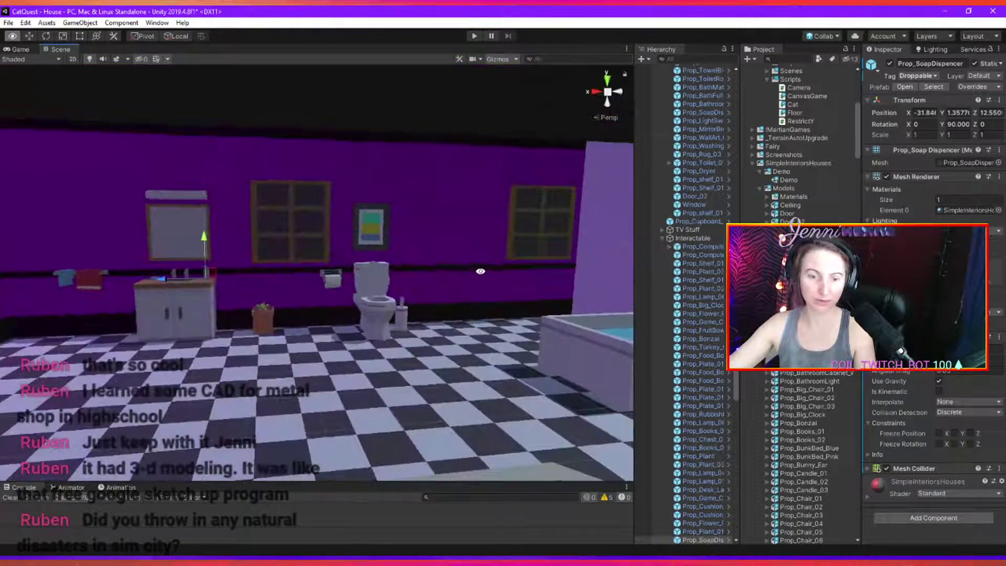
left_click(371, 228)
left_click_drag(345, 242, 388, 242)
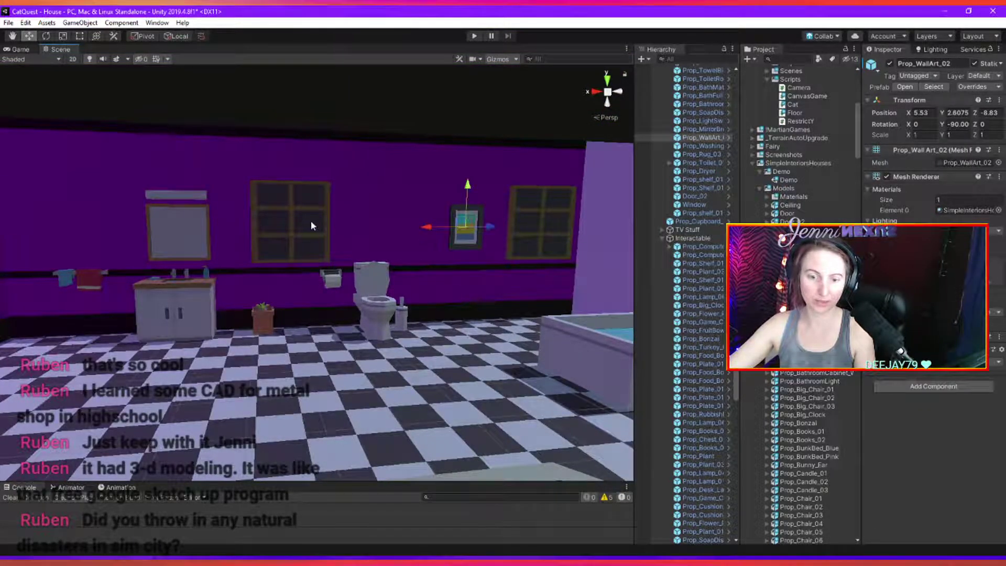
Move the window beside the mirror along the wall until it sits above the toilet, at X -5.39.
left_click(302, 239)
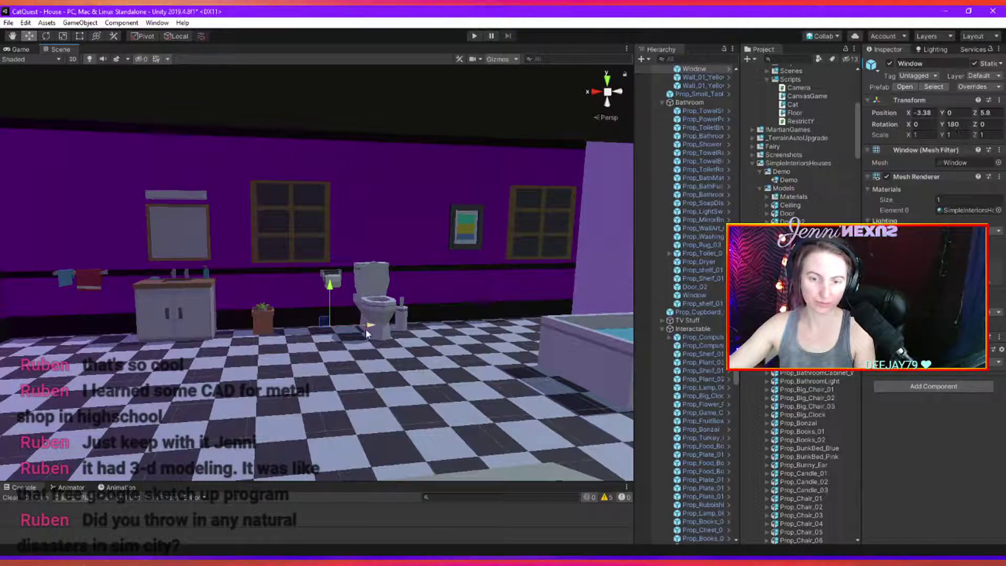
left_click_drag(369, 325, 411, 322)
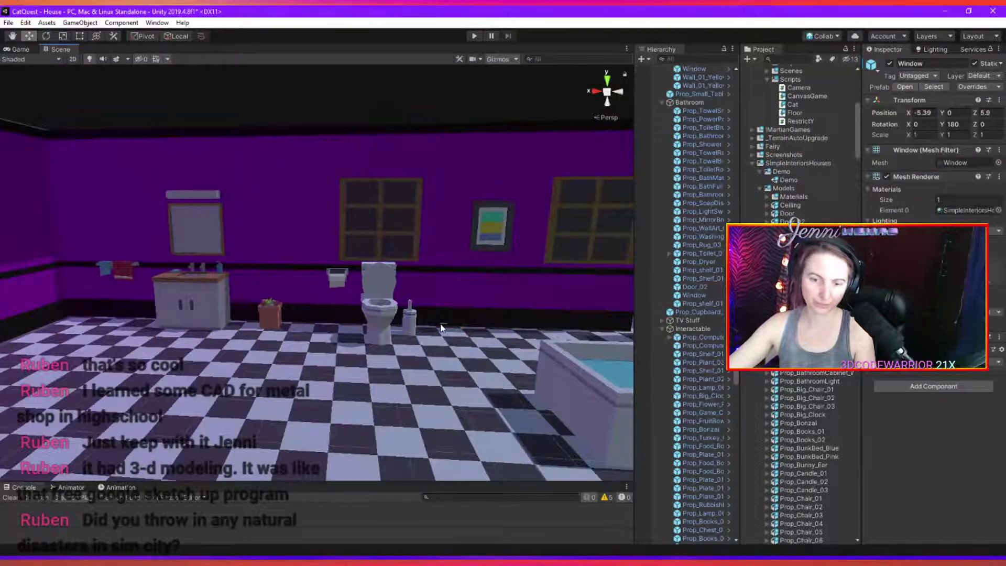
key("ctrl+z")
mouse_move(457, 329)
left_mouse_down()
mouse_move(446, 342)
mouse_move(379, 341)
mouse_move(446, 335)
left_mouse_up()
Examine the walls around the bathroom from inside and outside the house to see how the sections meet.
left_click(380, 305)
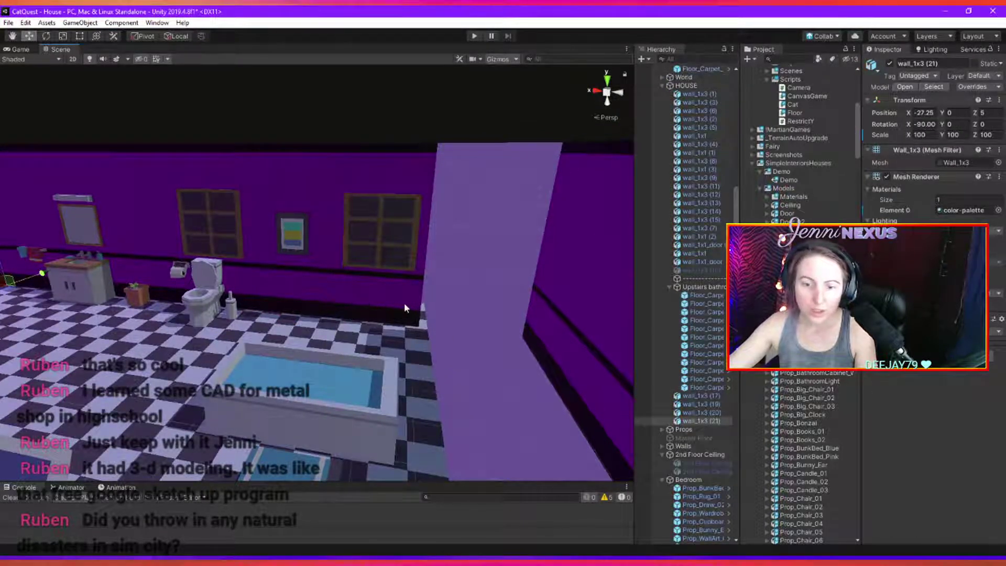
left_click(564, 300)
key("f")
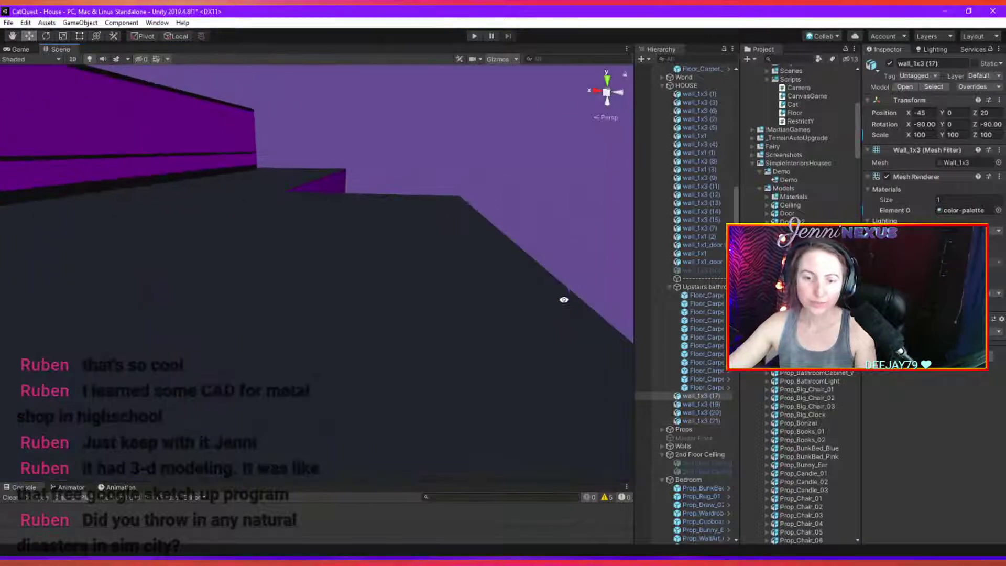
left_click_drag(564, 299, 610, 273, "alt")
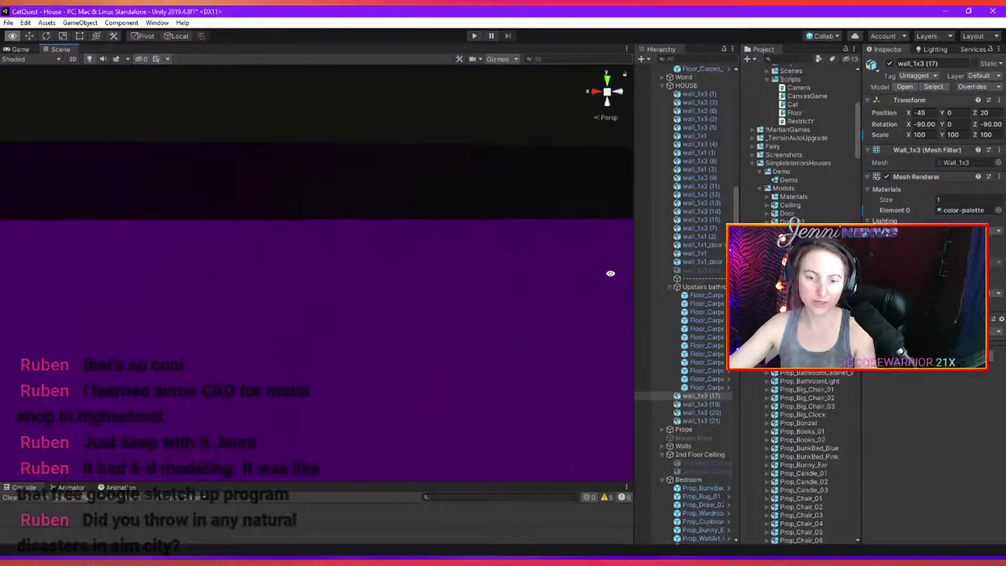
scroll(364, 332, "up", 3)
left_click_drag(364, 332, 348, 372, "alt")
scroll(448, 339, "down", 3)
scroll(346, 374, "down", 3)
middle_click_drag(346, 375, 321, 348)
scroll(321, 348, "up", 4)
Try deleting the outer wall section at X -30, Z 20.
left_click(356, 333)
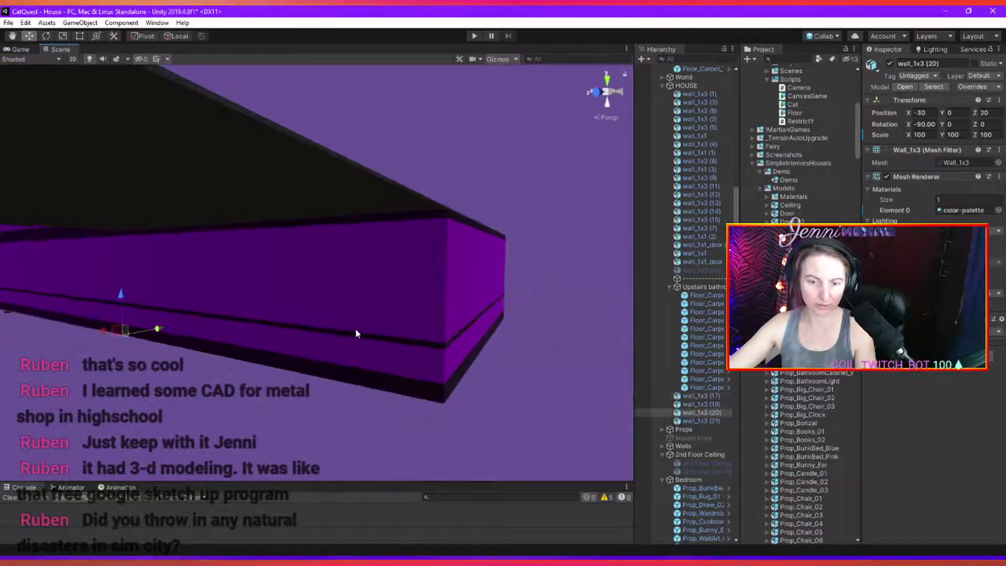
left_click_drag(394, 370, 294, 348, "alt")
left_click(68, 287)
left_click(294, 347)
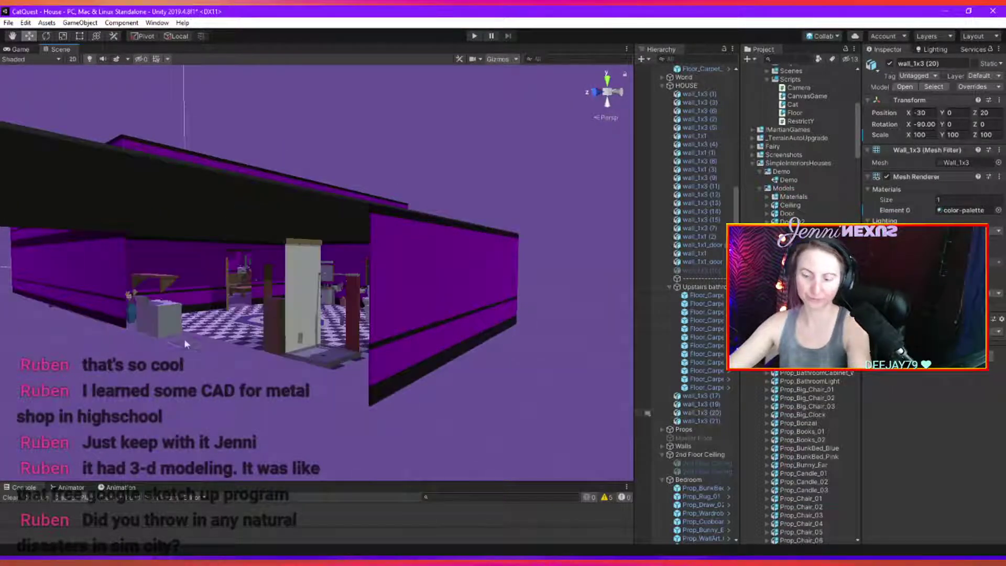
key("Delete")
Check the opened side of the house and undo the outer wall deletion.
left_click_drag(354, 360, 428, 361, "alt")
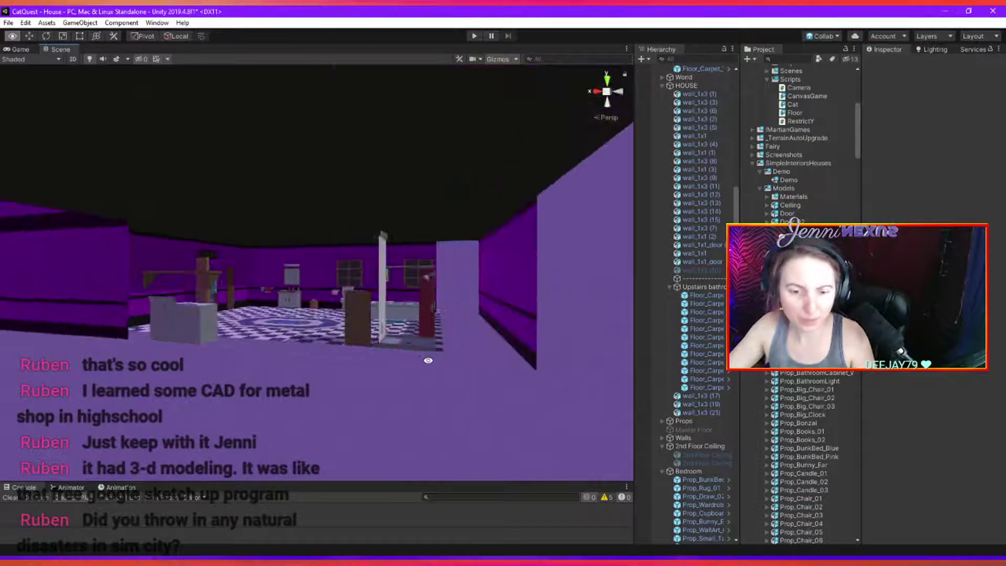
left_click(260, 272)
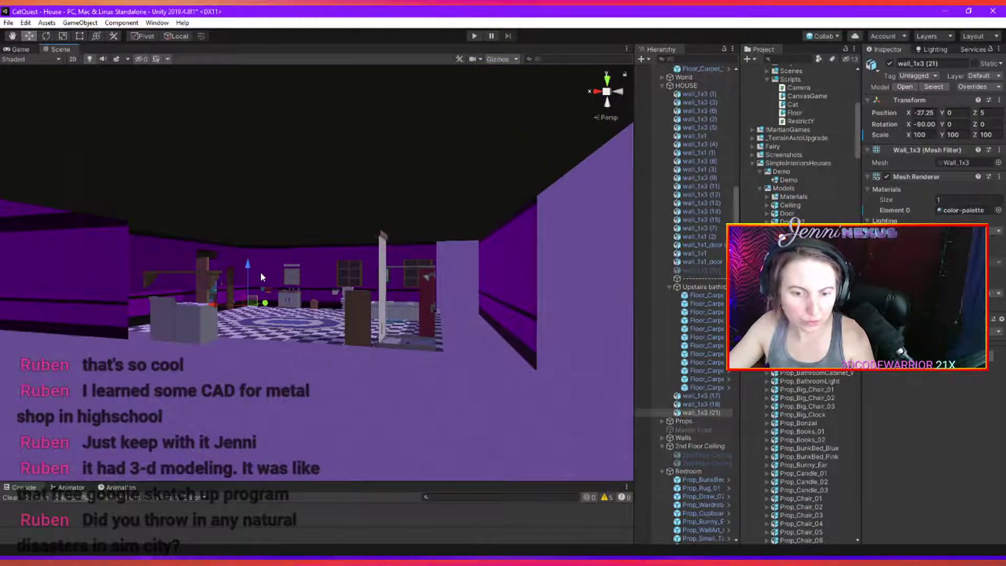
key("ctrl+z")
key("ctrl+z")
Select the bathroom wall section at X -27.25, Z 5 beside the bedroom.
left_click_drag(261, 272, 154, 396, "alt")
left_click(357, 321)
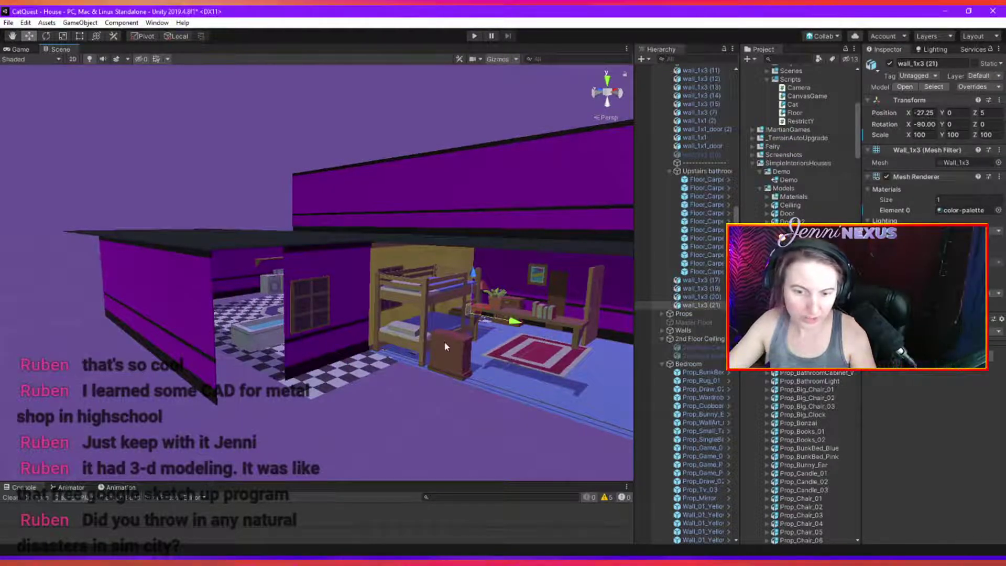
Move the wall segment wall_1x3 (21) along X to -30 to close off the outer corner of the bathroom.
left_click_drag(386, 343, 406, 375, "alt")
left_click_drag(505, 313, 381, 387)
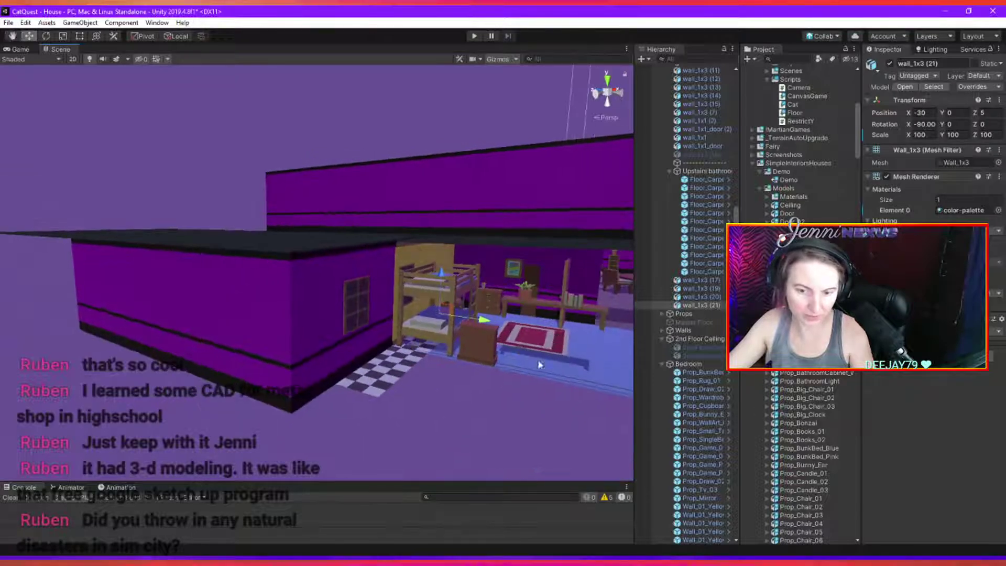
left_click(380, 388)
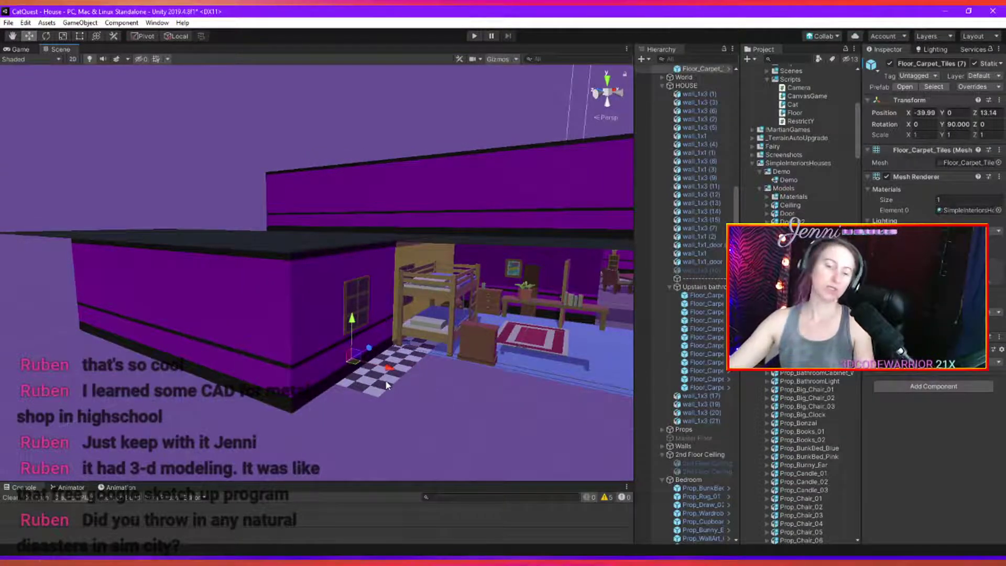
Delete the yellow wall panels around the bunk bed in the bedroom.
right_click_drag(451, 385, 310, 353)
key("w")
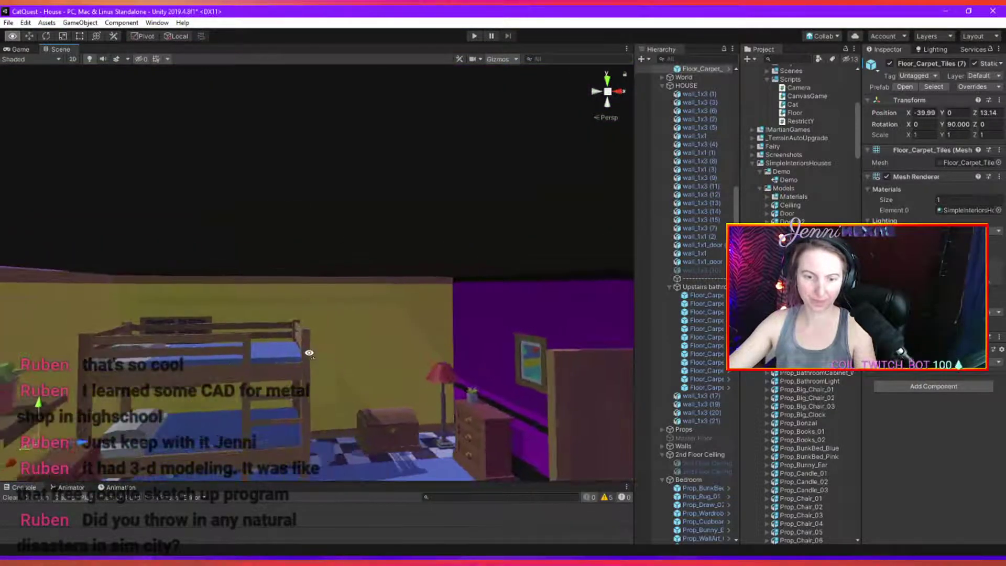
left_click(361, 379)
key("Delete")
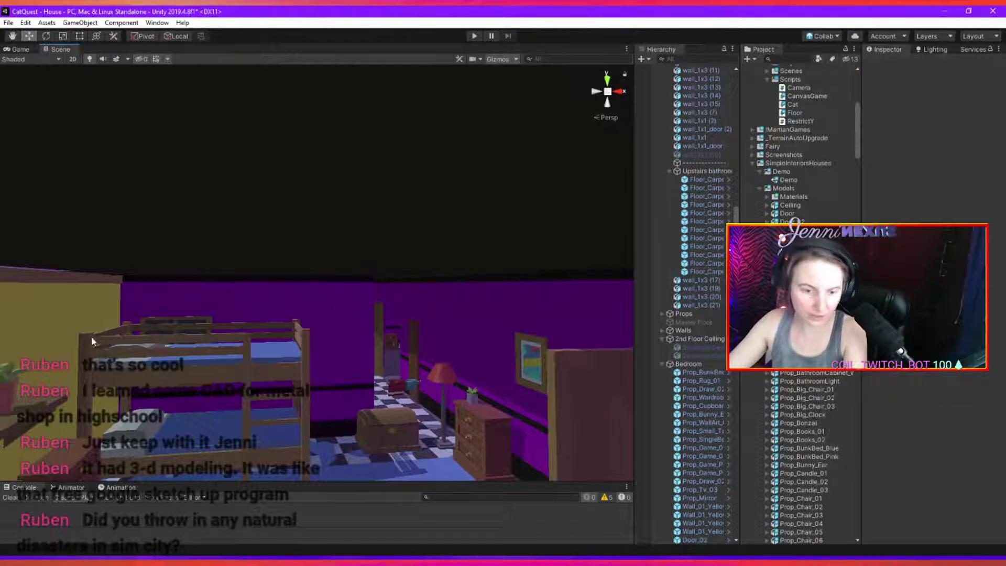
right_click_drag(419, 390, 209, 315)
left_click(323, 391)
key("Delete")
left_click(339, 373)
key("Delete")
left_click(240, 337)
key("Delete")
Duplicate the bathroom's outer wall wall_1x3 (17) and place the copy across the open bedroom front at X -37.5, Z 4.25.
left_click(179, 302)
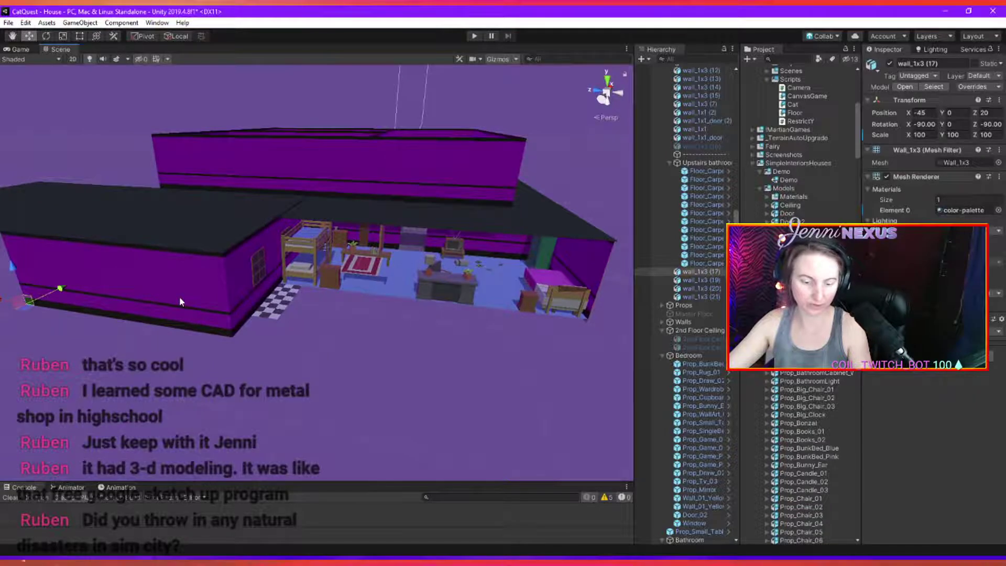
key("ctrl+d")
left_click_drag(7, 304, 425, 339)
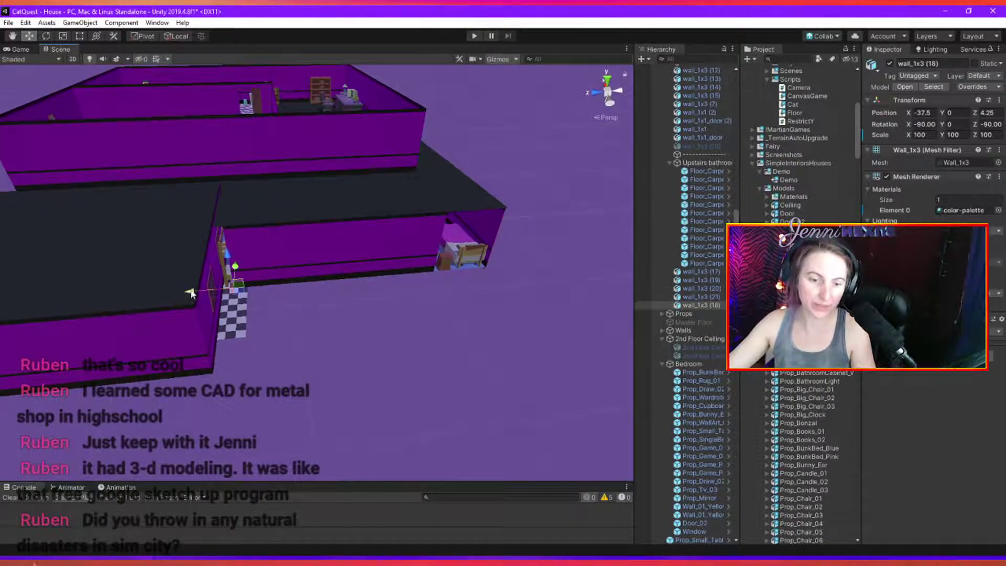
left_click_drag(180, 293, 195, 299)
left_click_drag(391, 346, 476, 378, "alt")
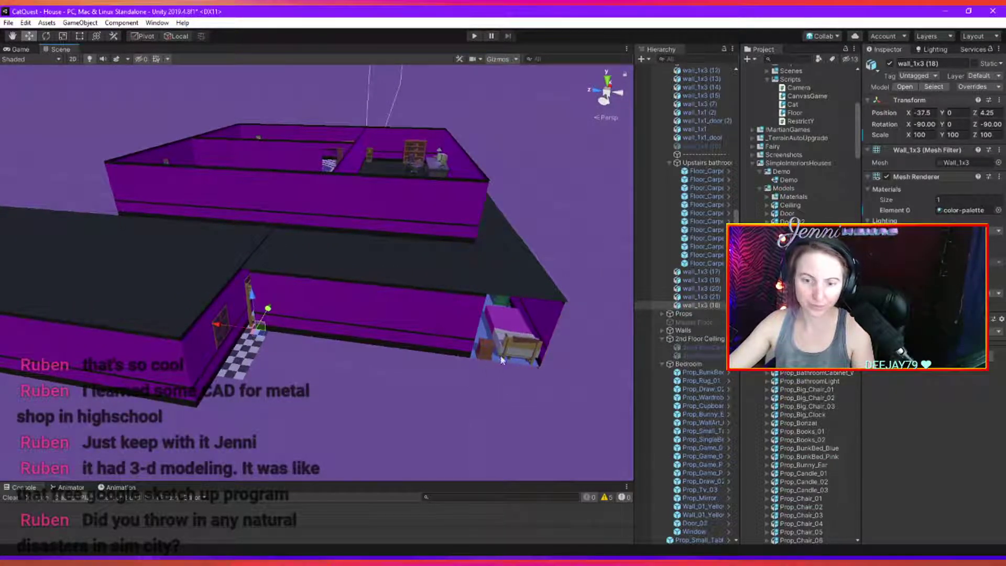
Duplicate the upper-floor wall wall_1x1 (1) and place the copy in the ground-floor front corner gap at X -37.5, Y 0, Z -15.25.
left_click(421, 190)
left_click_drag(492, 238, 92, 200)
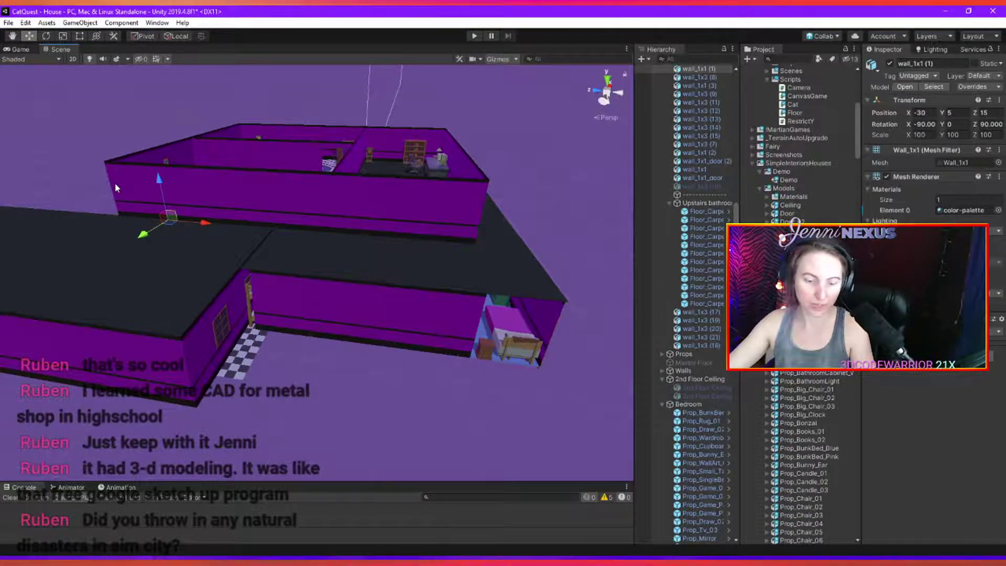
key("ctrl+d")
left_click_drag(431, 246, 586, 356)
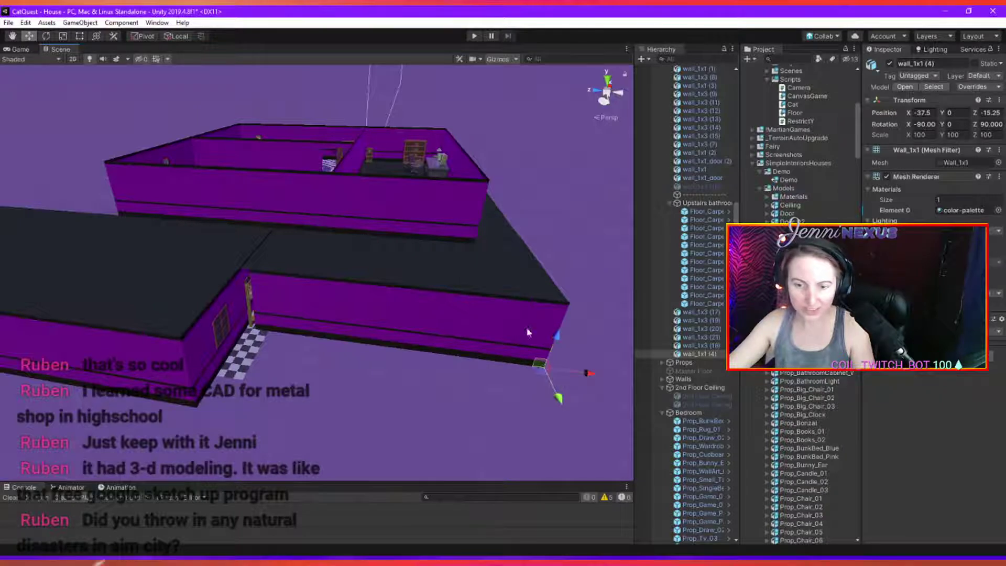
scroll(419, 288, "up", 5)
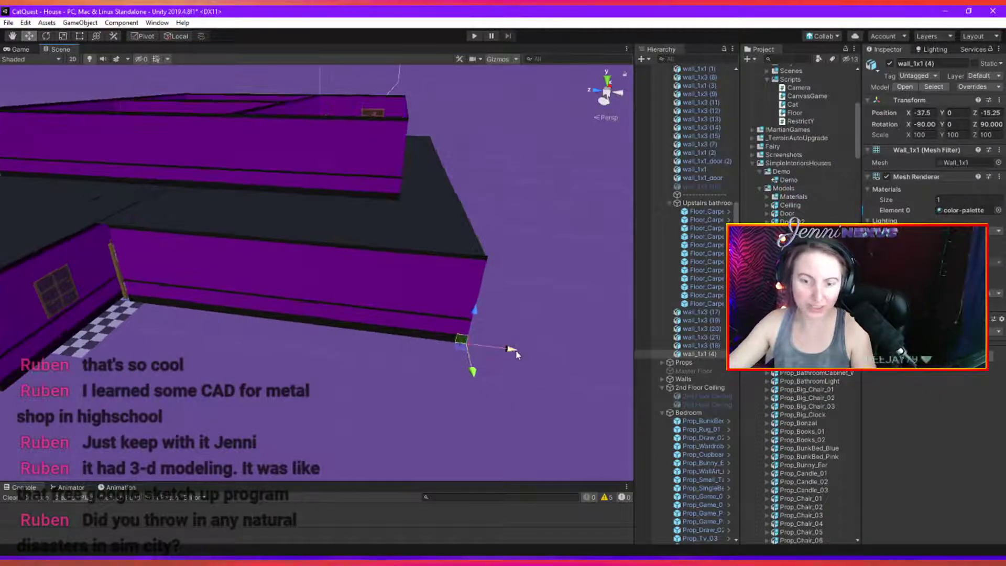
left_click_drag(511, 349, 354, 286)
Move the long ground-floor side wall wall_1x3 (11) outward to Z -15.75.
left_click(349, 299)
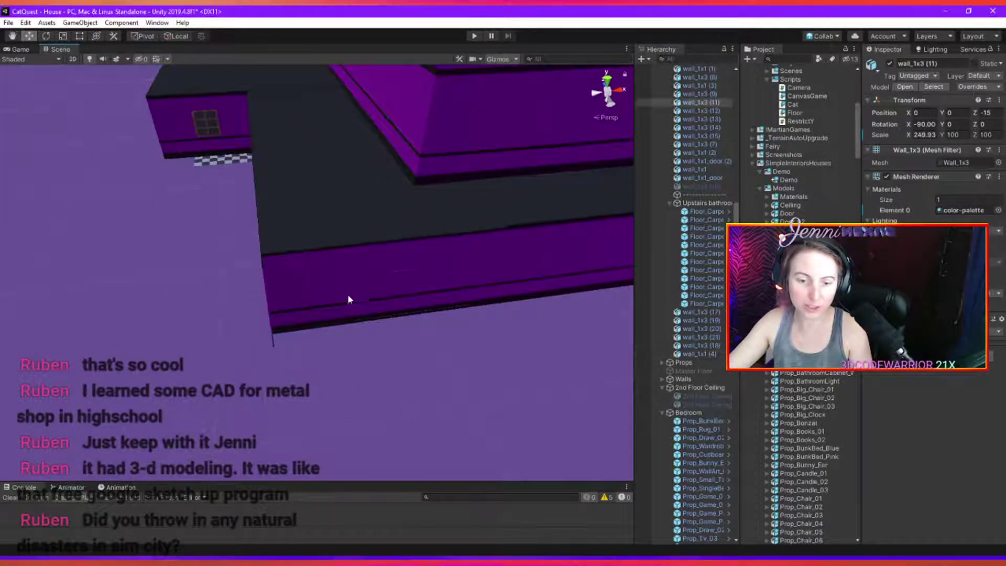
mouse_move(280, 284)
left_mouse_down("alt")
mouse_move(341, 310)
mouse_move(386, 311)
mouse_move(273, 298)
left_mouse_up("alt")
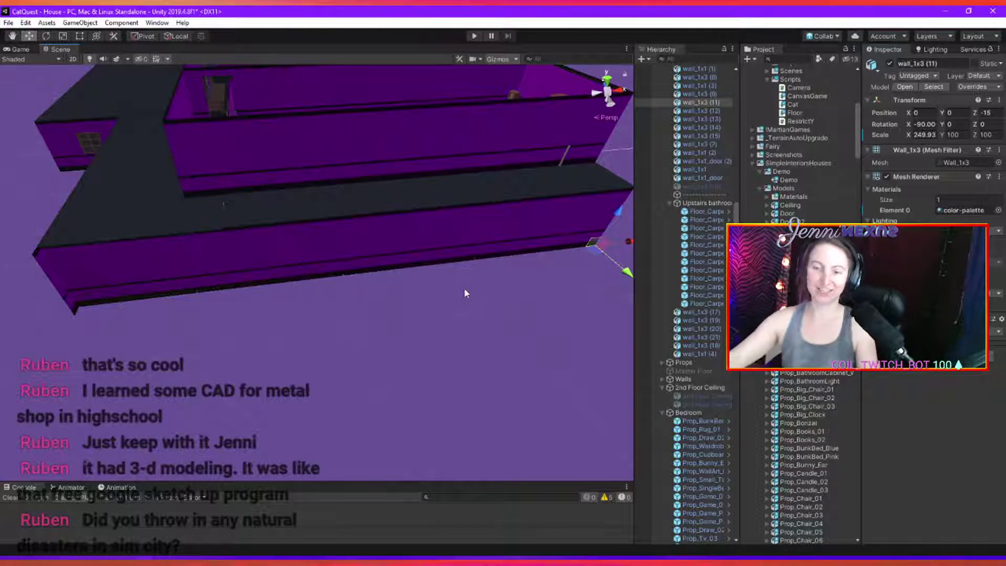
left_click_drag(622, 271, 629, 277)
left_click_drag(158, 343, 337, 292, "alt")
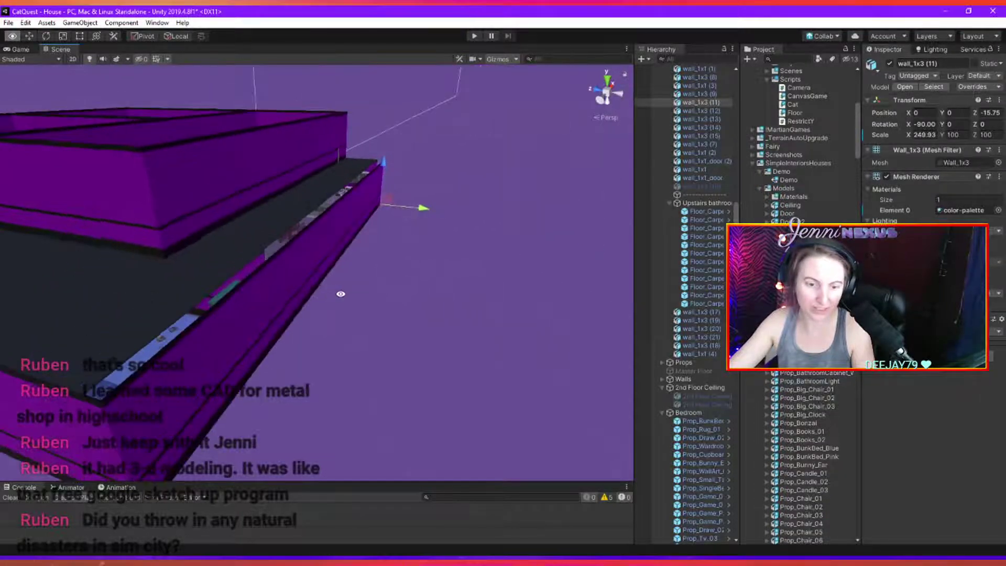
Move the two ceiling slabs beside the long side wall outward together along Z, bringing the front corner slab to Z -8.75.
left_click(176, 288)
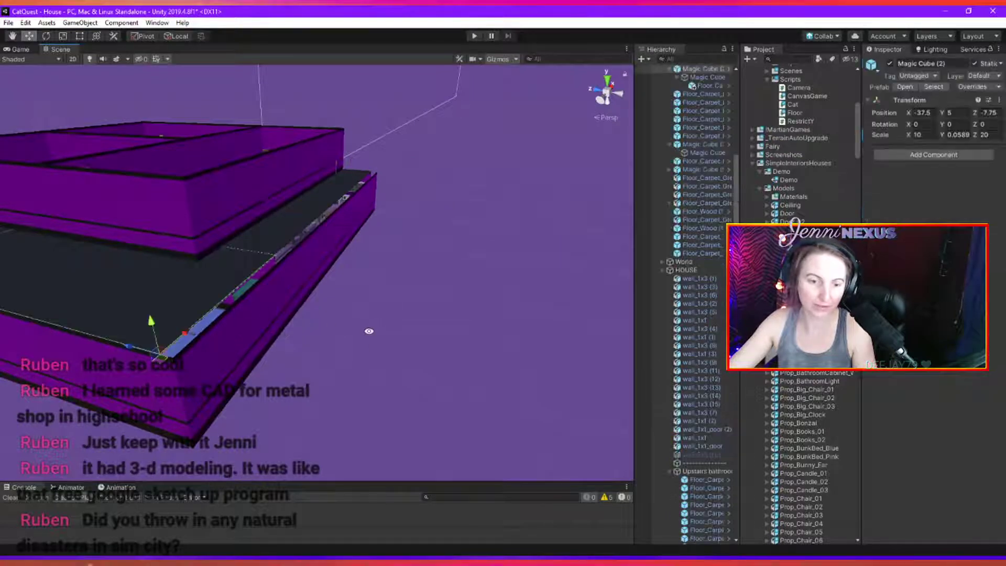
key("f")
left_click(266, 241, "ctrl")
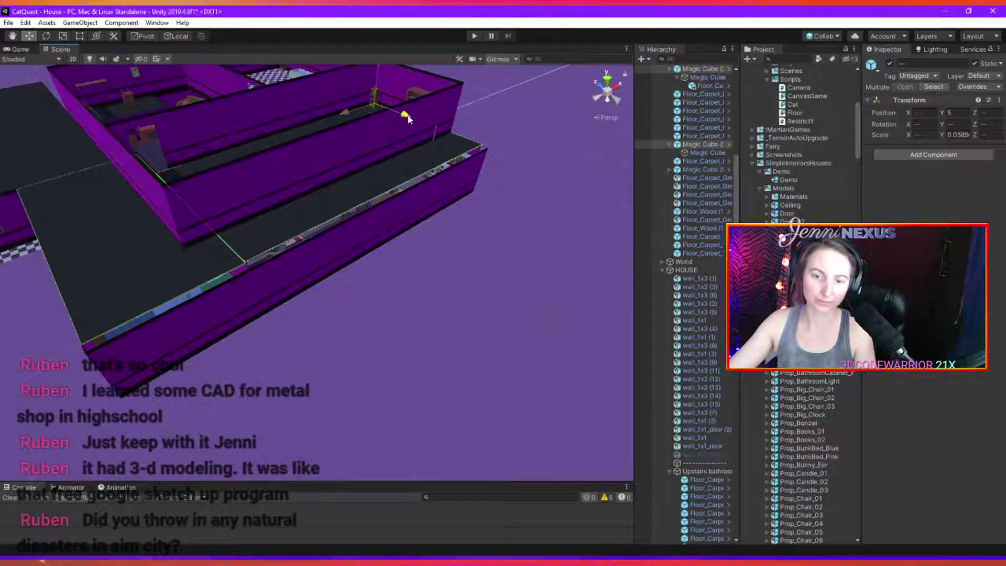
left_click_drag(409, 119, 412, 120)
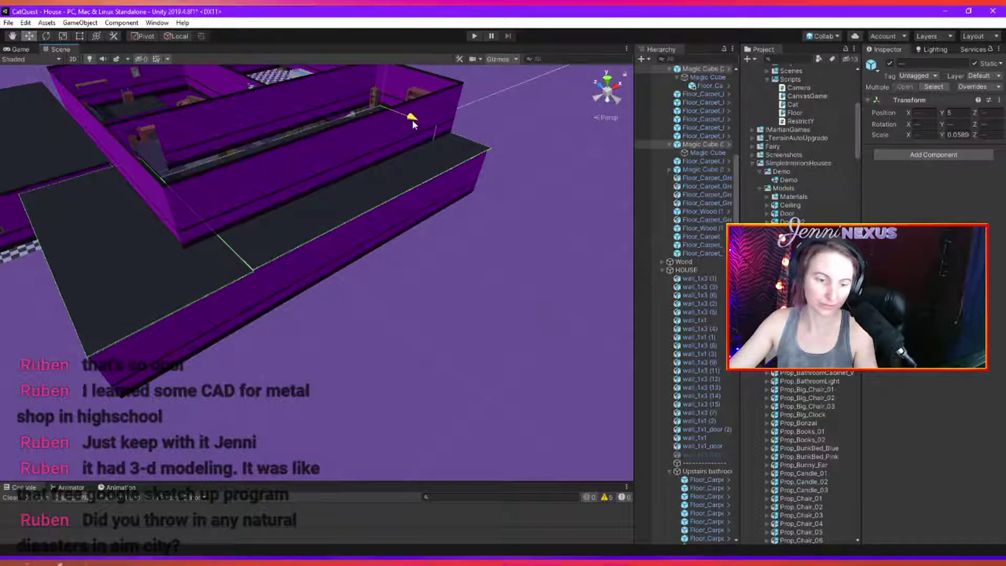
left_click_drag(346, 229, 437, 272, "alt")
Scale the front corner ceiling slab along Z to about 21.318 to cover the gap above the doorway.
left_click(220, 332)
left_click_drag(235, 333, 392, 314, "alt")
left_click_drag(285, 343, 370, 328, "alt")
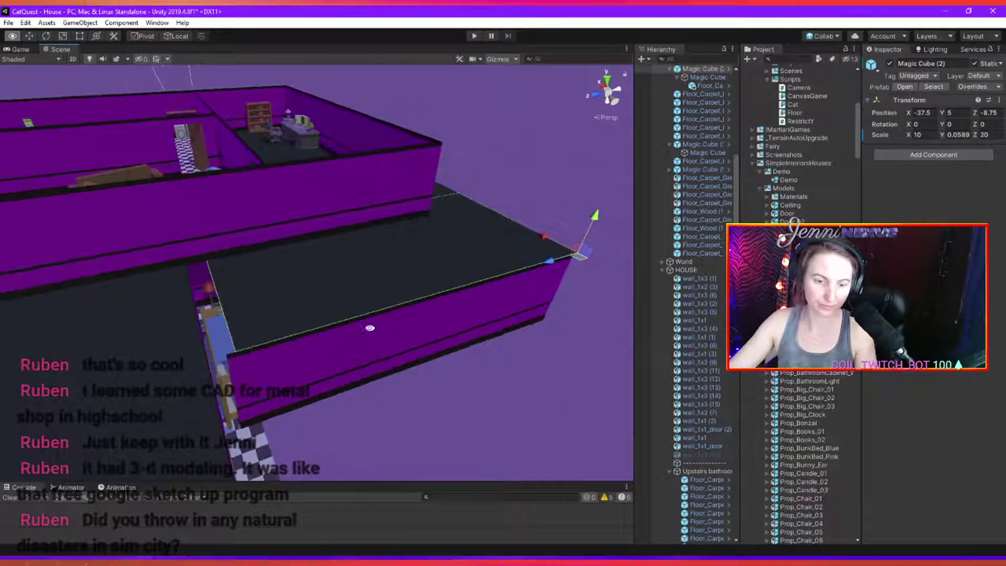
key("r")
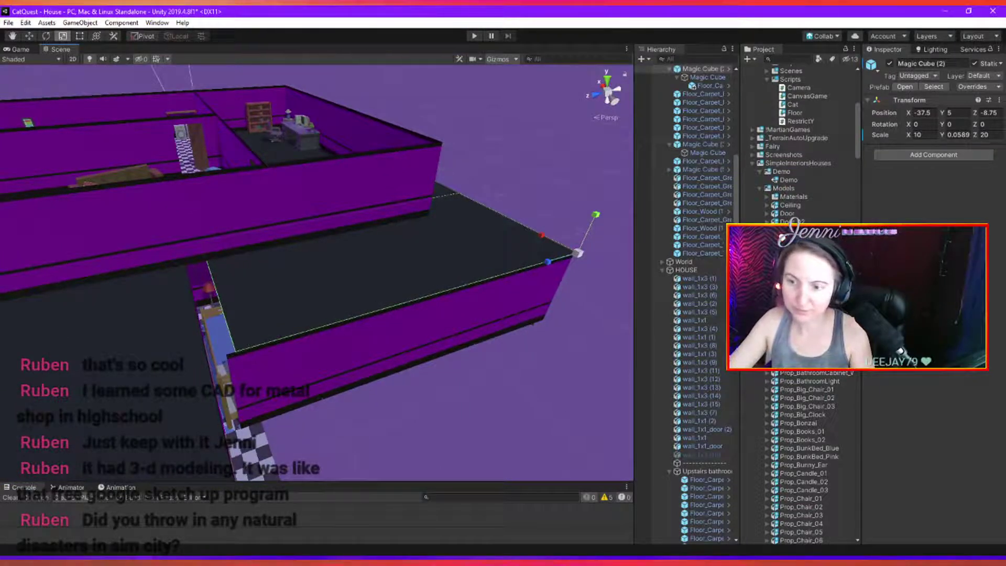
left_click_drag(548, 261, 545, 265)
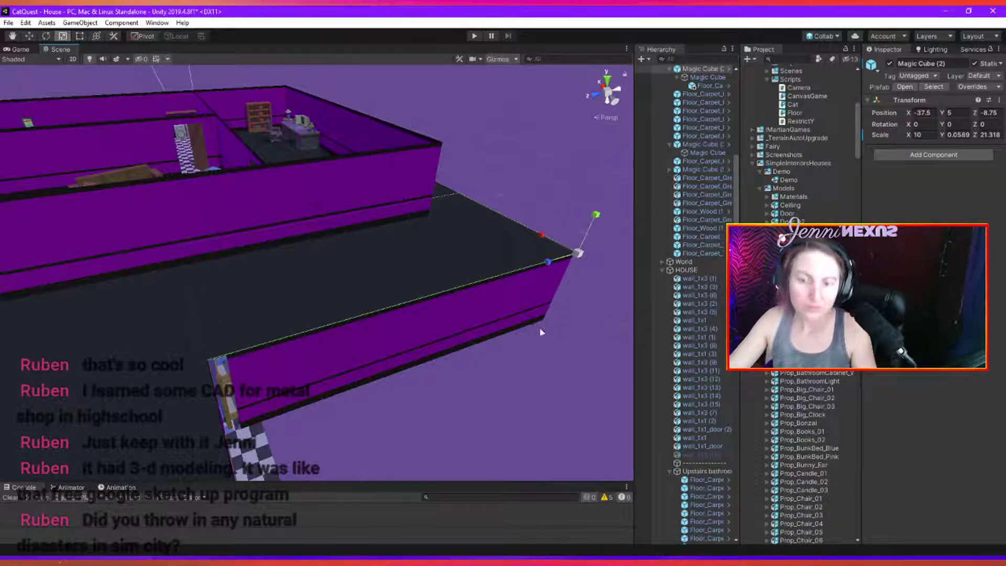
Examine the front and side walls, corners and roof edges of the house exterior for gaps and overlaps.
left_click_drag(540, 329, 429, 290, "alt")
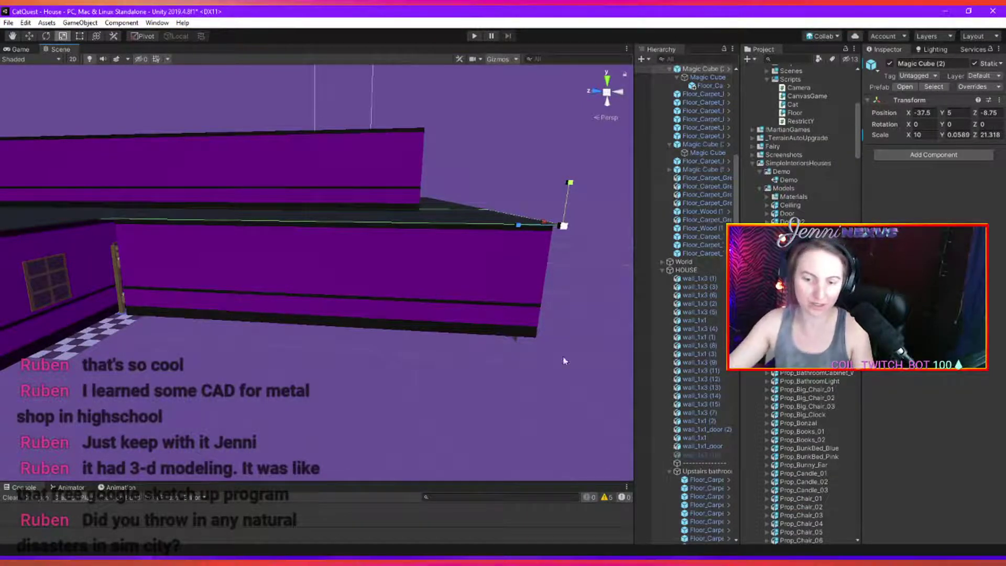
left_click_drag(565, 360, 561, 391, "alt")
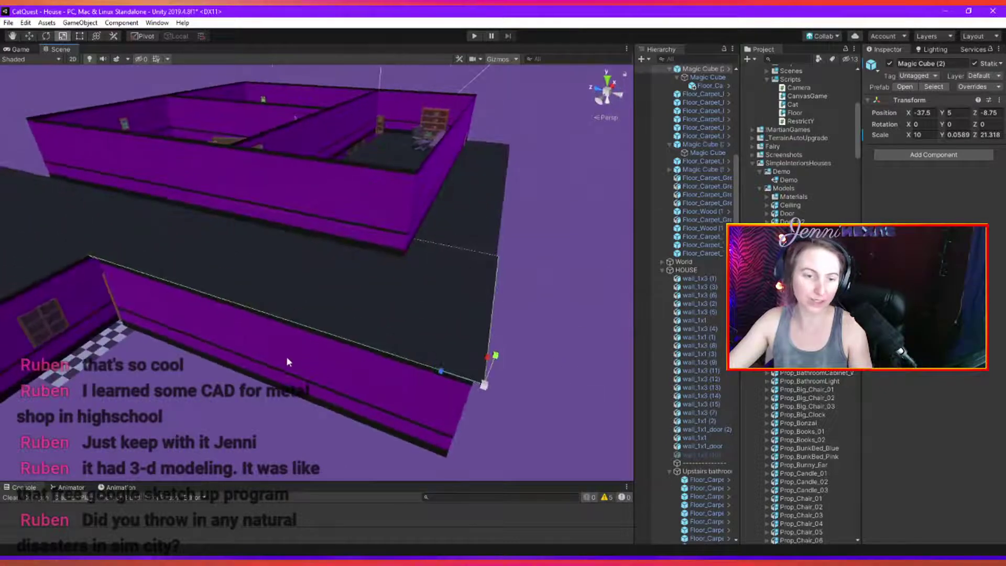
left_click_drag(286, 358, 247, 361, "alt")
middle_click_drag(210, 388, 273, 404)
left_click_drag(273, 404, 357, 353, "alt")
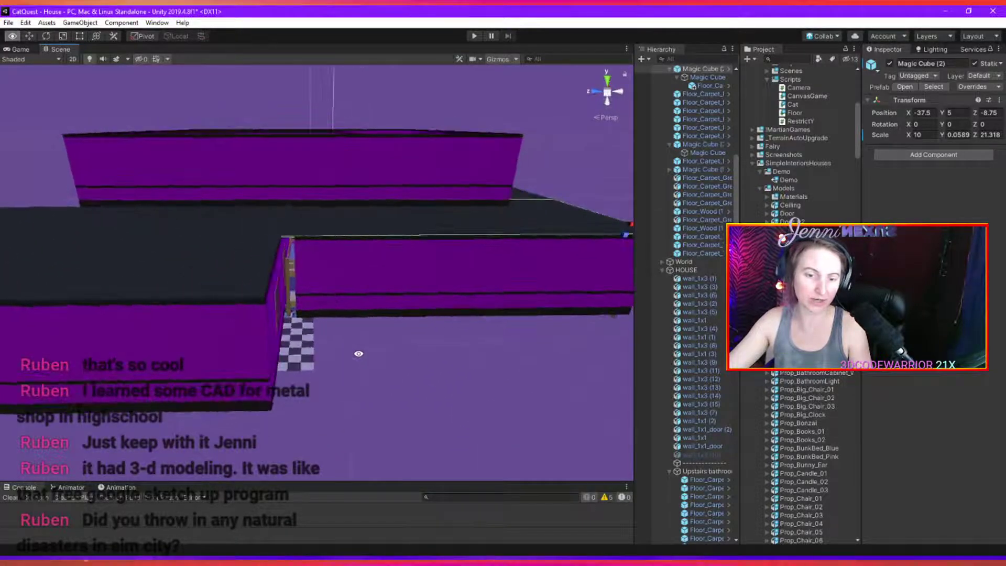
left_click(331, 297)
middle_click_drag(431, 349, 398, 374)
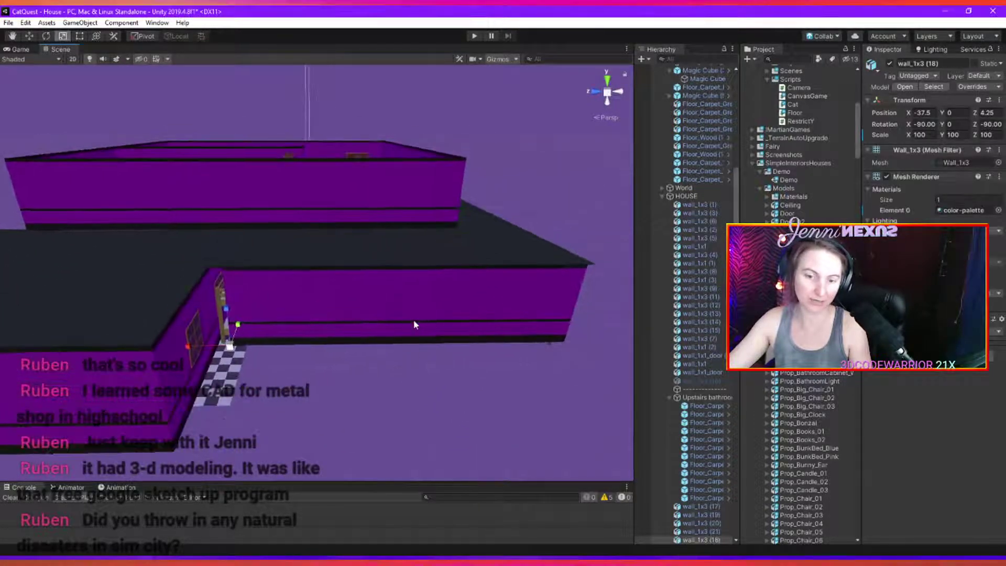
left_click_drag(414, 325, 423, 354, "alt")
key("w")
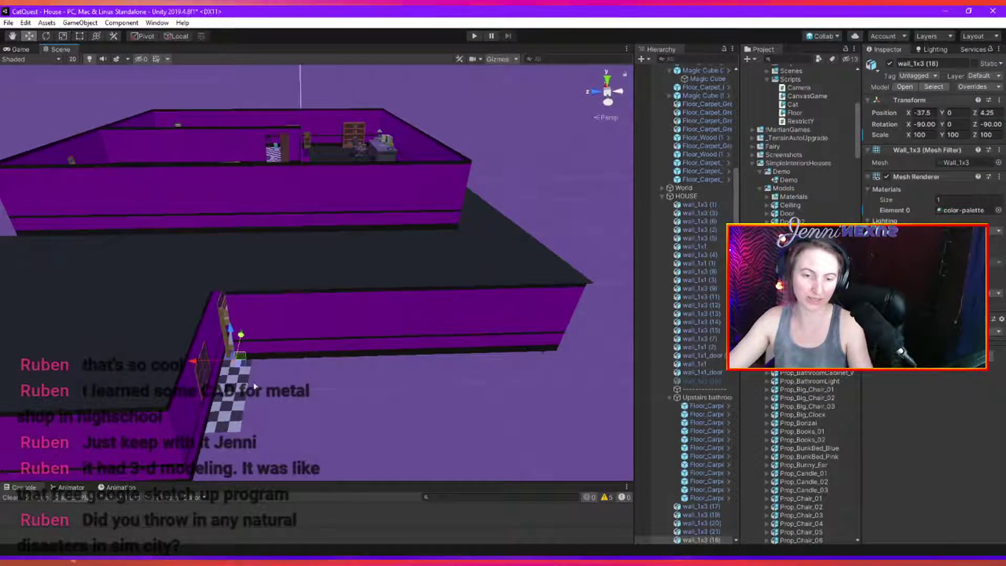
scroll(377, 393, "up", 2)
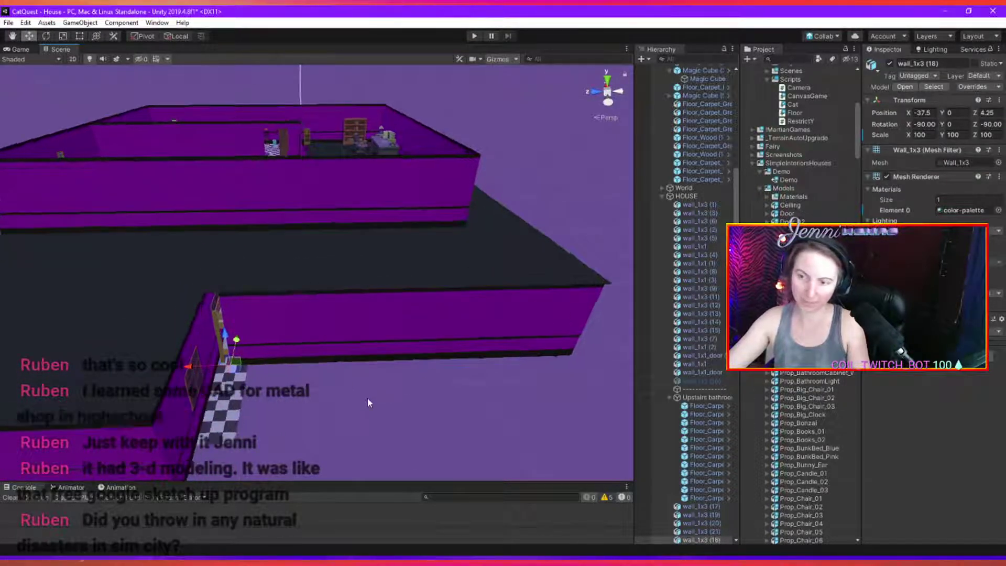
scroll(299, 423, "up", 2)
middle_click_drag(390, 405, 250, 391)
left_click_drag(431, 423, 237, 408, "alt")
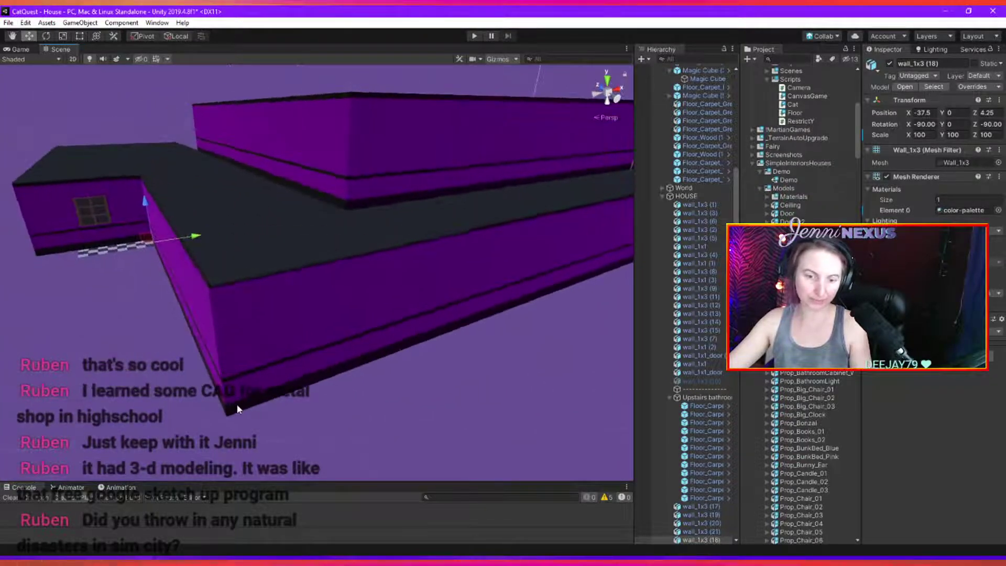
scroll(410, 376, "down", 3)
left_click_drag(434, 363, 317, 361, "alt")
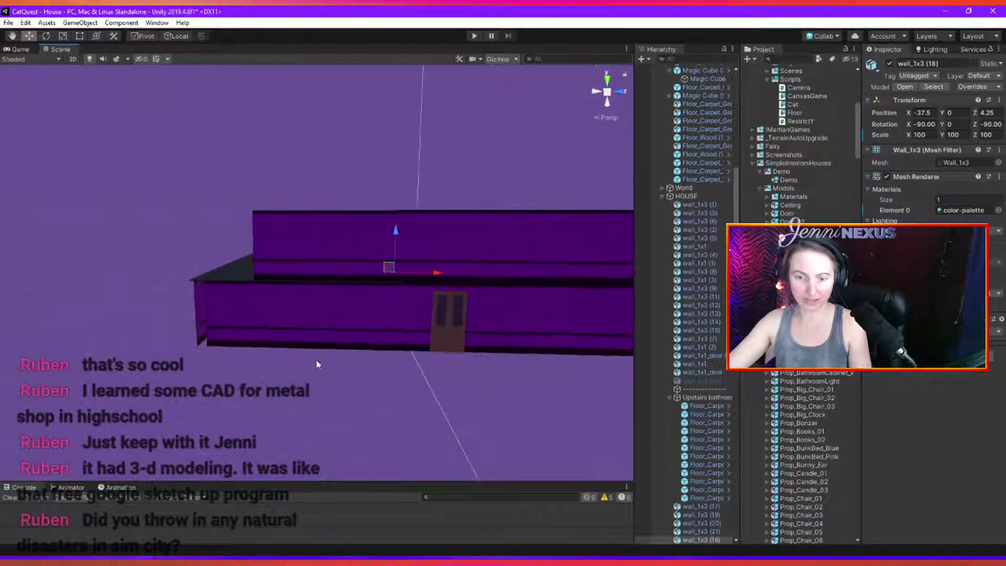
Move the back wall beside the exterior door, wall_1x3 (9), to Z -15.25.
left_click(384, 328)
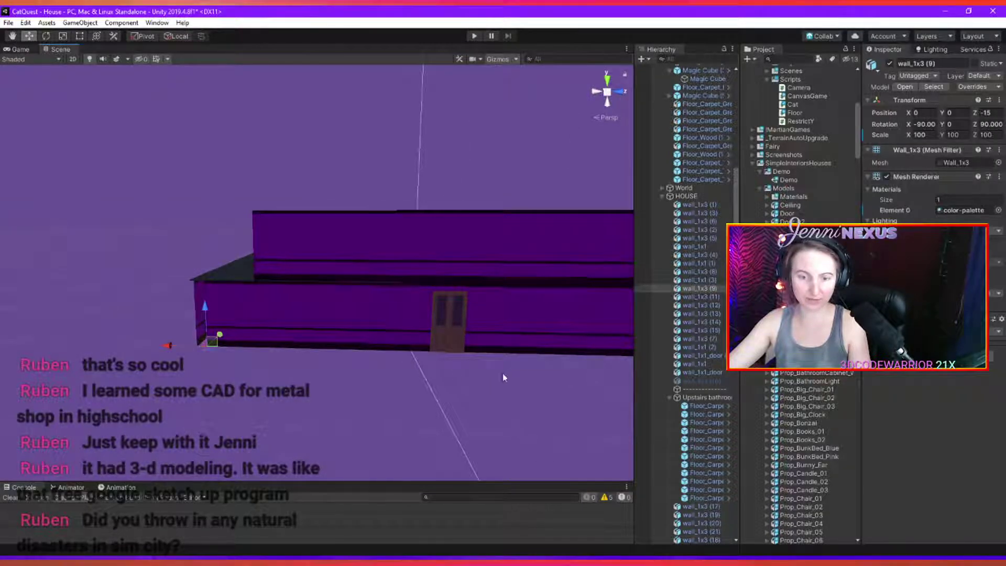
left_click_drag(399, 359, 382, 377, "alt")
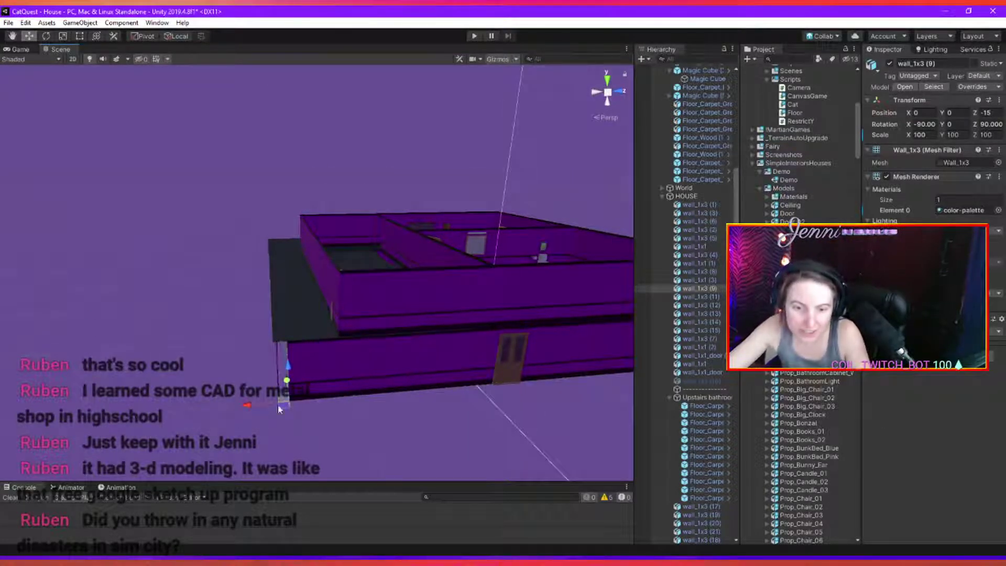
left_click_drag(254, 409, 204, 246)
left_click_drag(366, 351, 303, 356, "alt")
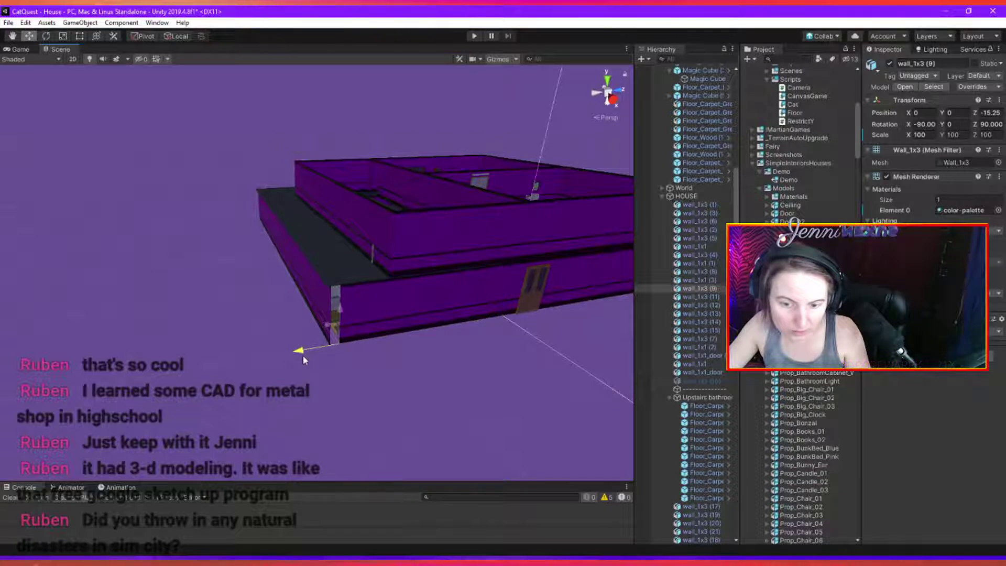
Move the long side wall wall_1x3 (11) back to about Z -15.5 to meet the back wall's corner.
left_click(309, 292)
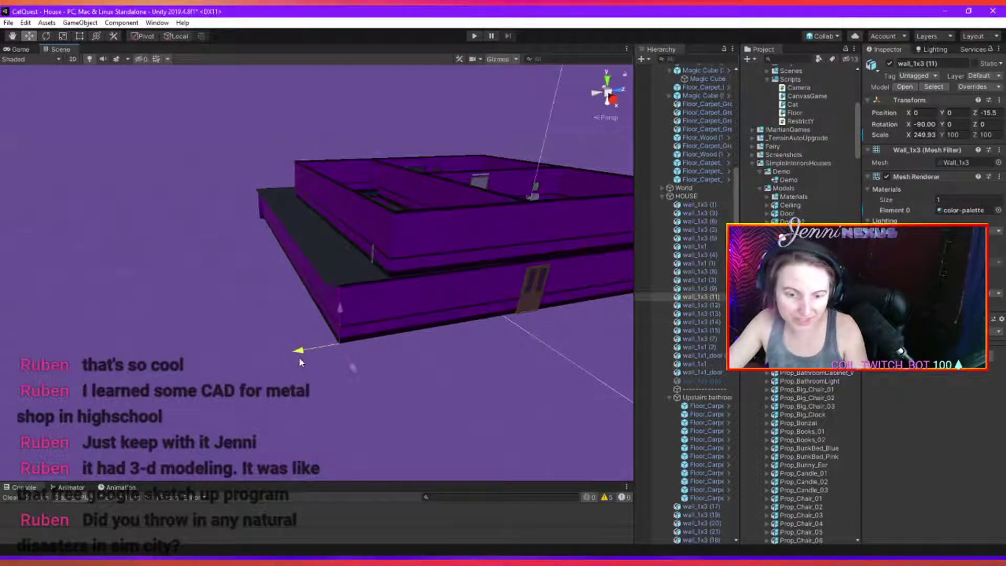
left_click_drag(299, 360, 559, 298)
middle_click_drag(559, 299, 353, 348)
Select the two front wall segments, wall_1x1 (4) and wall_1x3 (18), and shift them together to line up with the side wall's corner.
left_click(356, 331)
left_click(293, 298, "shift")
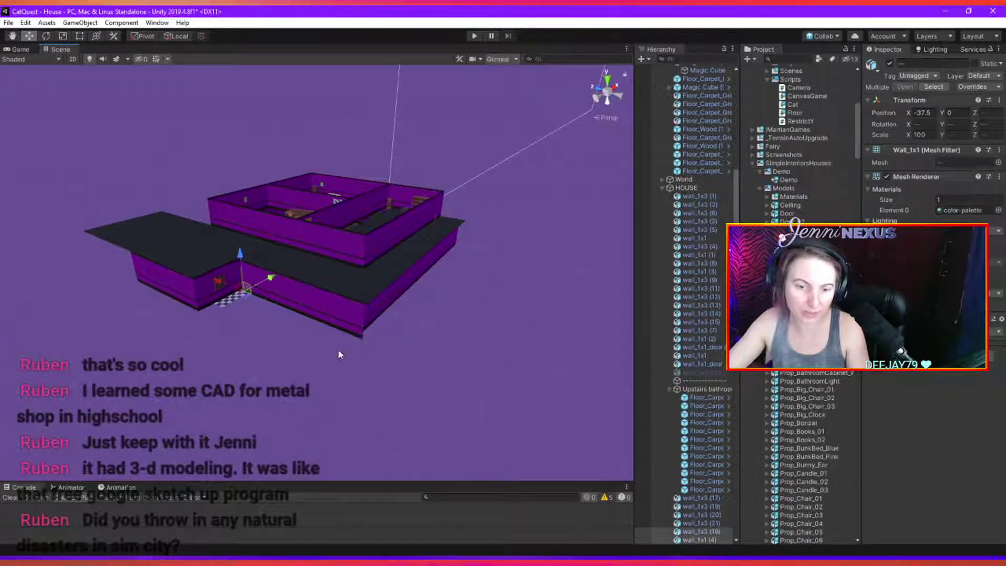
scroll(241, 327, "up", 3)
left_click_drag(238, 327, 411, 340, "alt")
scroll(333, 359, "up", 5)
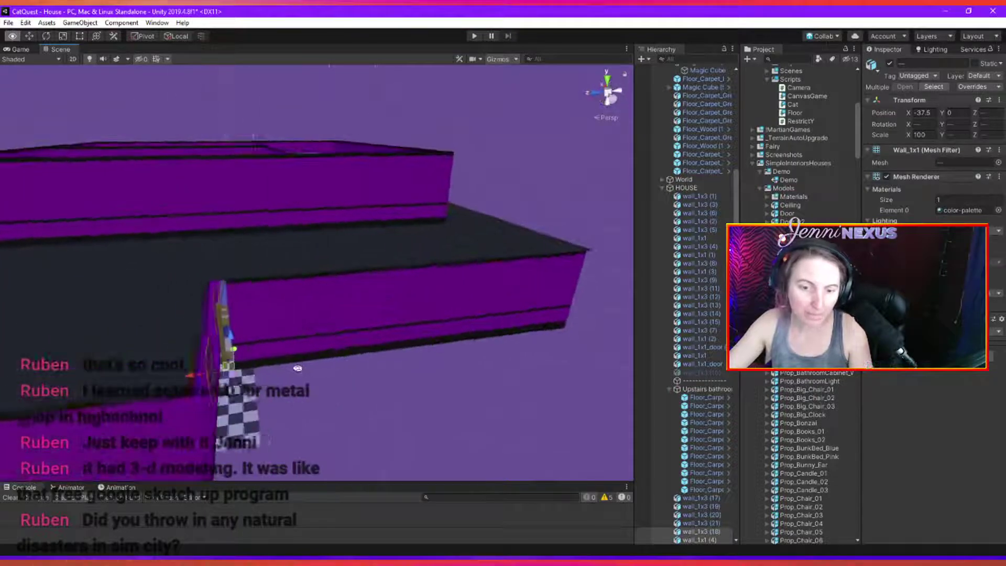
scroll(173, 372, "up", 1)
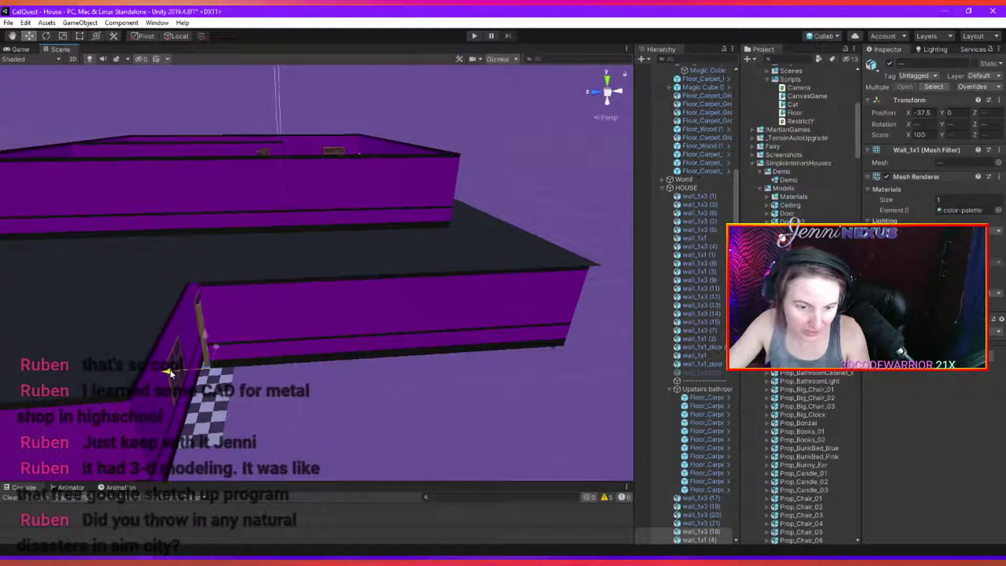
scroll(165, 370, "down", 3)
left_click_drag(375, 362, 237, 382, "alt")
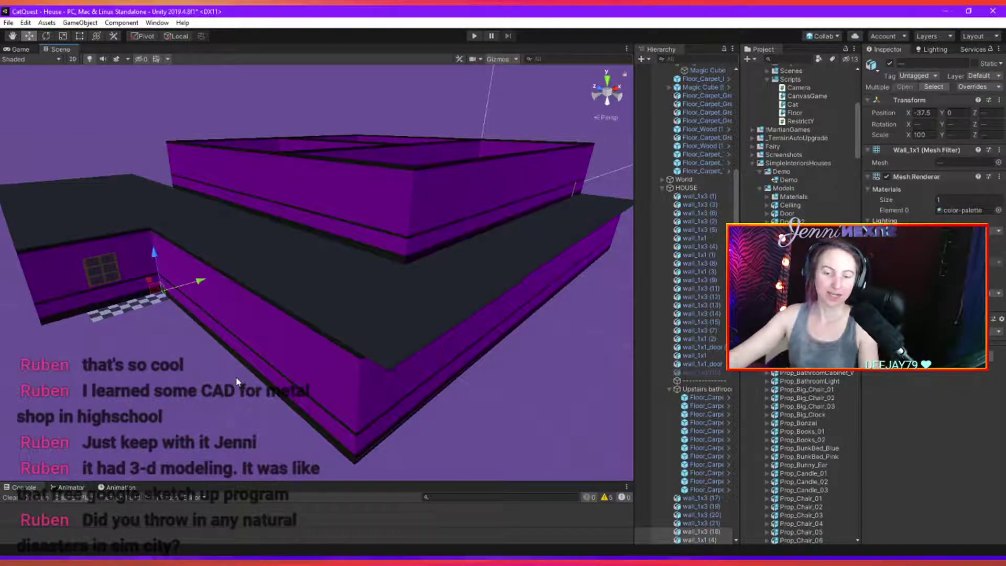
Try shifting the long side wall, wall_1x3 (11), along Z while checking it from outside and from inside the bedroom.
mouse_move(292, 383)
left_mouse_down("alt")
mouse_move(250, 354)
mouse_move(268, 361)
mouse_move(205, 352)
mouse_move(301, 366)
left_mouse_up("alt")
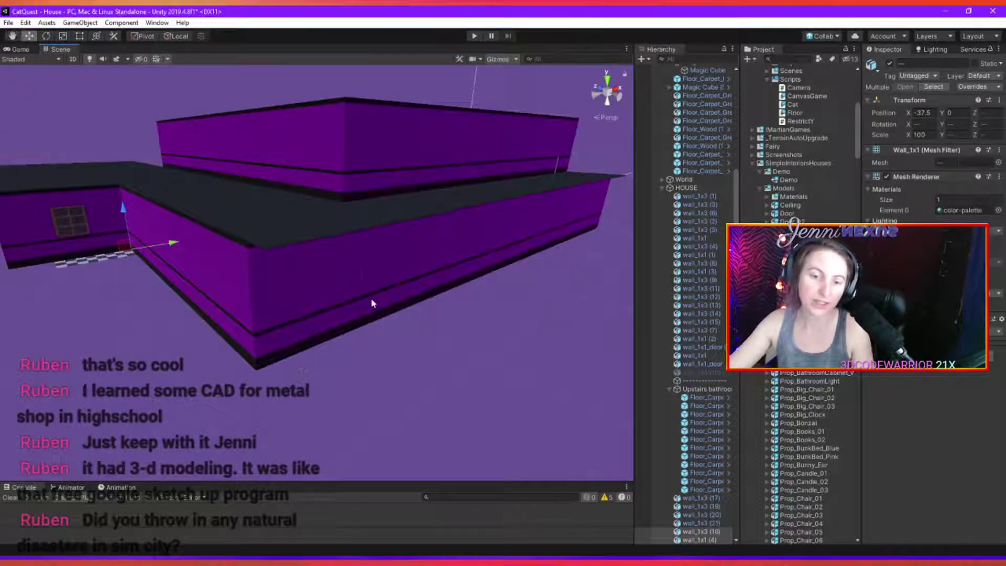
scroll(371, 303, "up", 3)
left_click(402, 257)
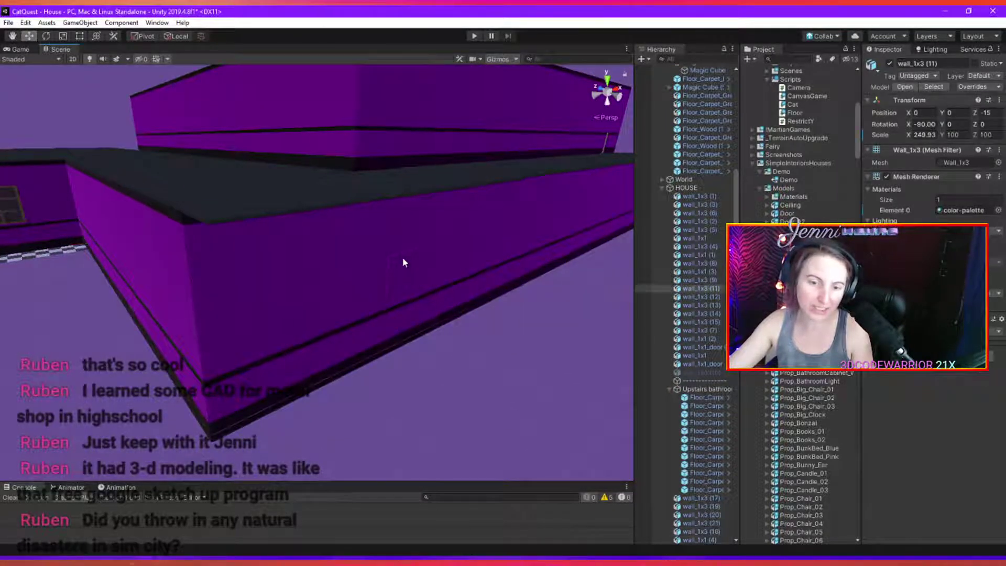
left_click_drag(403, 259, 450, 338, "alt")
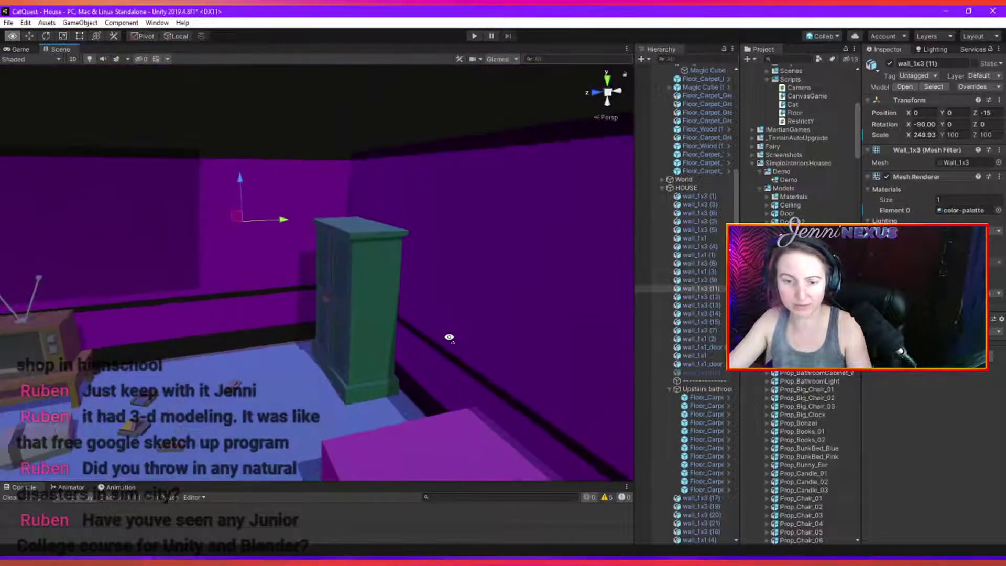
left_click_drag(524, 299, 304, 316, "alt")
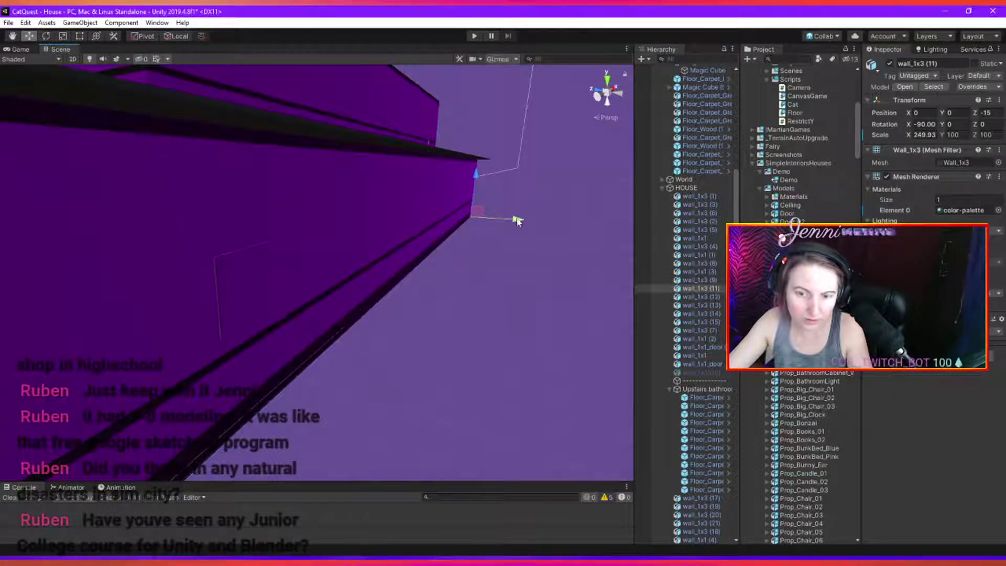
left_click_drag(516, 221, 495, 223)
key("ctrl+z")
left_click_drag(266, 337, 452, 339, "alt")
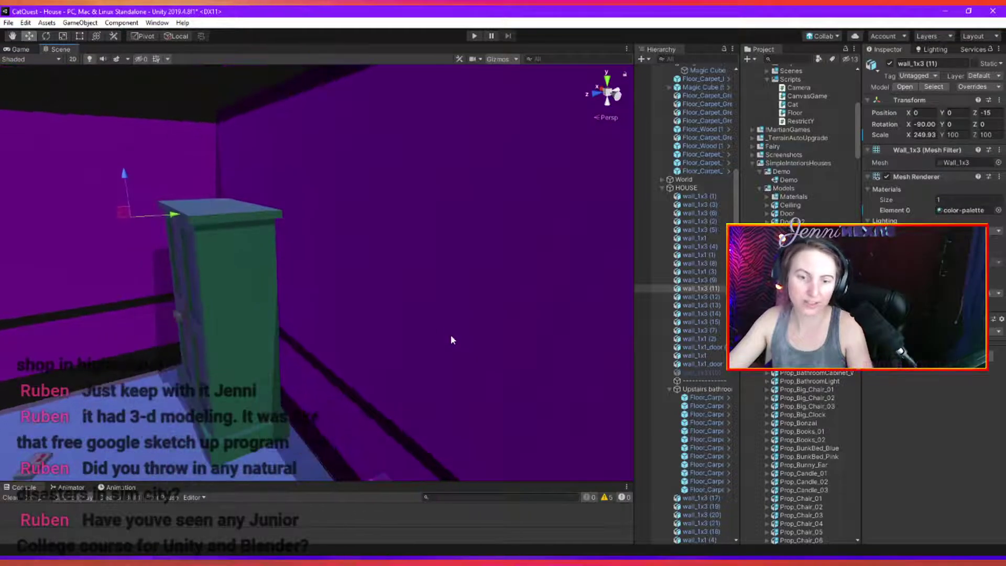
left_click_drag(176, 216, 309, 264)
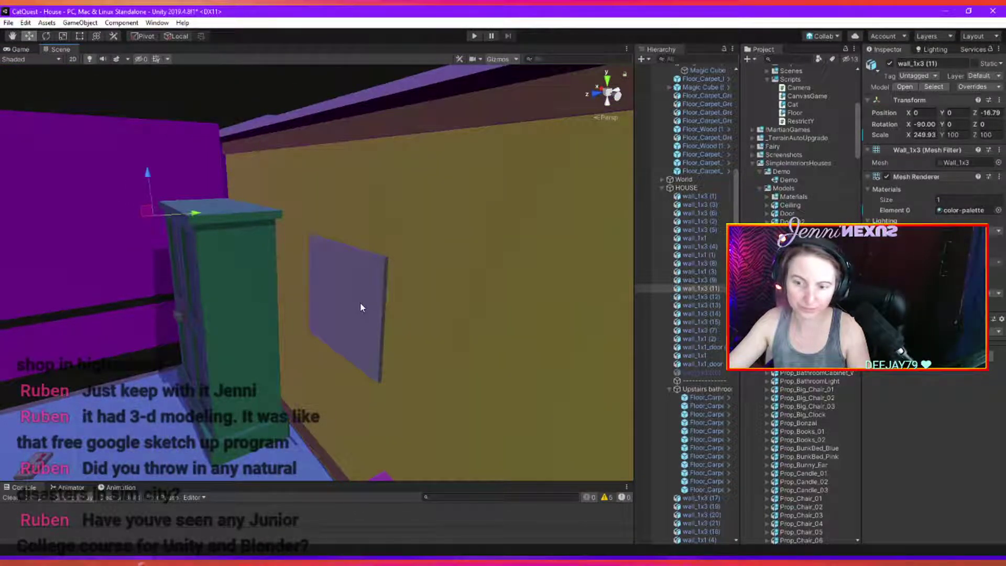
key("ctrl+z")
Deactivate the side wall wall_1x3 (11) and pull the bedroom mirror, Prop_Mirror, into the room to about Z -13.74.
left_click(890, 64)
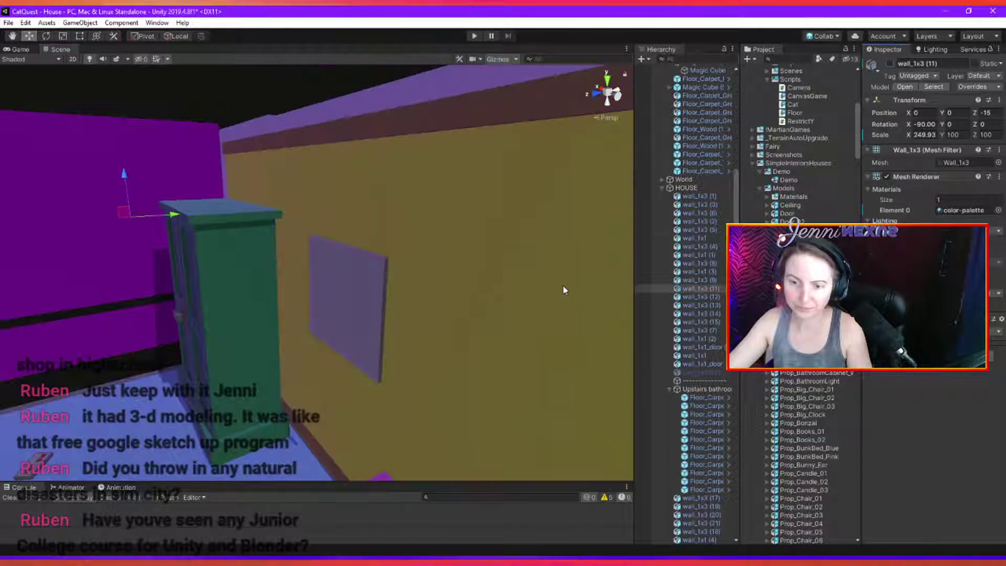
left_click(371, 310)
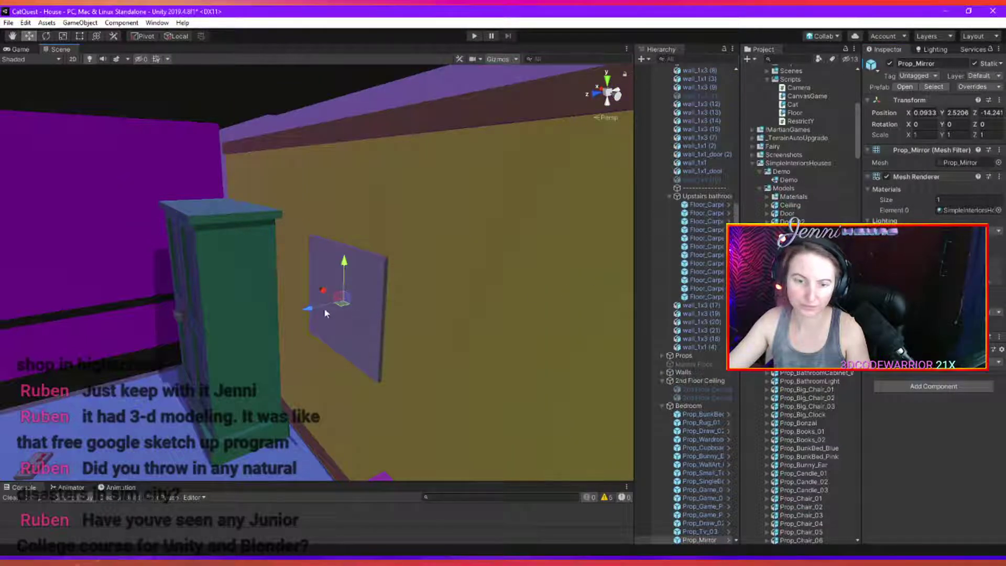
left_click_drag(325, 313, 273, 316)
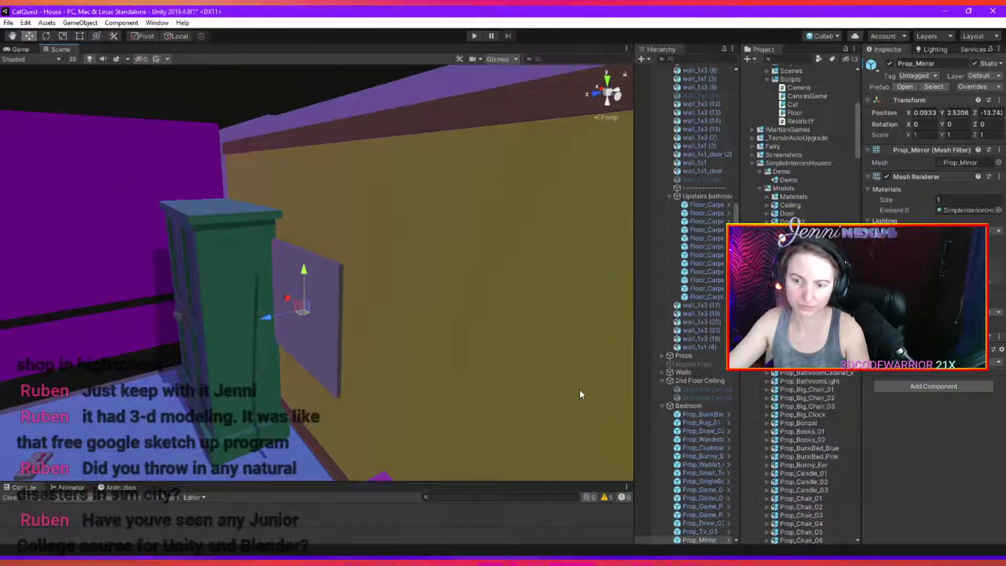
Reactivate the side wall wall_1x3 (11) and push Prop_Mirror back toward it beside the green wardrobe.
left_click(702, 96)
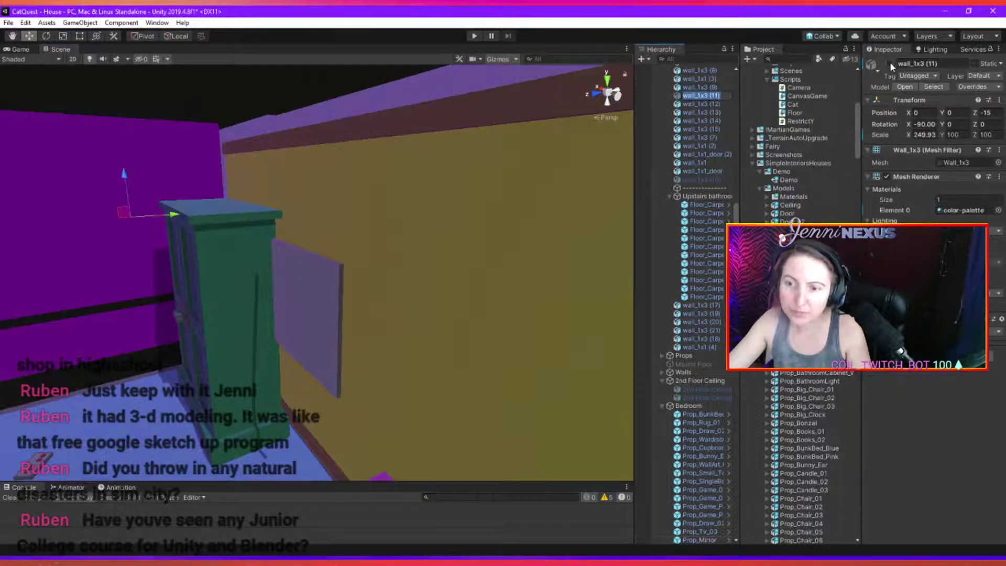
left_click(890, 64)
left_click(326, 276)
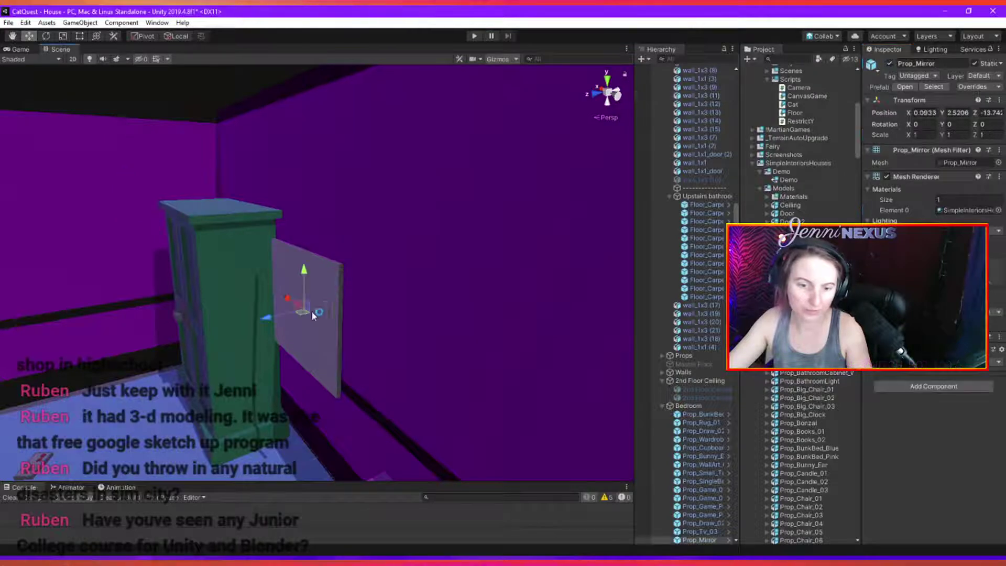
left_click_drag(263, 319, 292, 326)
Set the Y rotation of ceiling slab Magic Cube (3) to 0 and move it to about X -27.6, Z -7.61.
right_click_drag(256, 346, 449, 419)
left_click(341, 229)
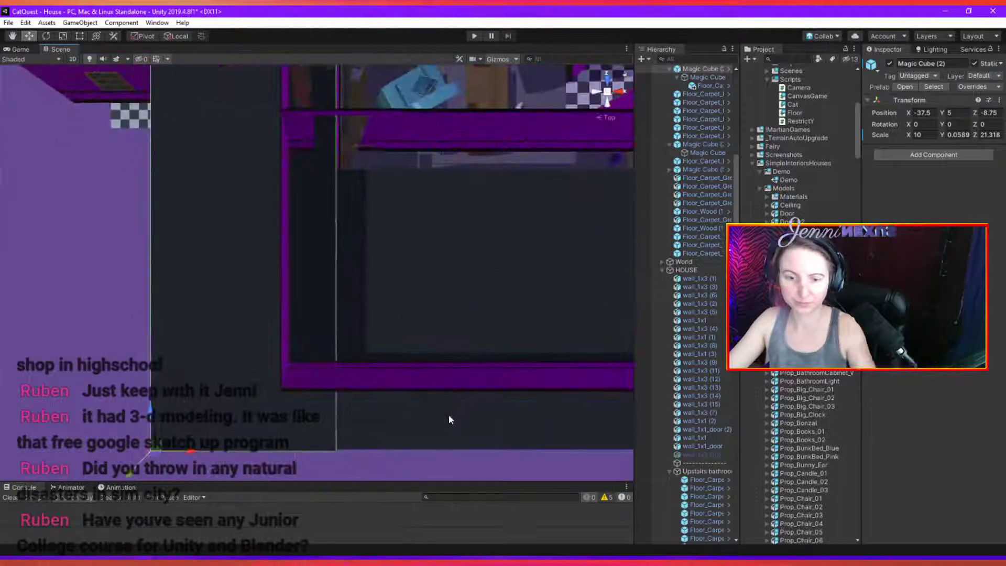
left_click(436, 444, "shift")
scroll(267, 389, "down", 4)
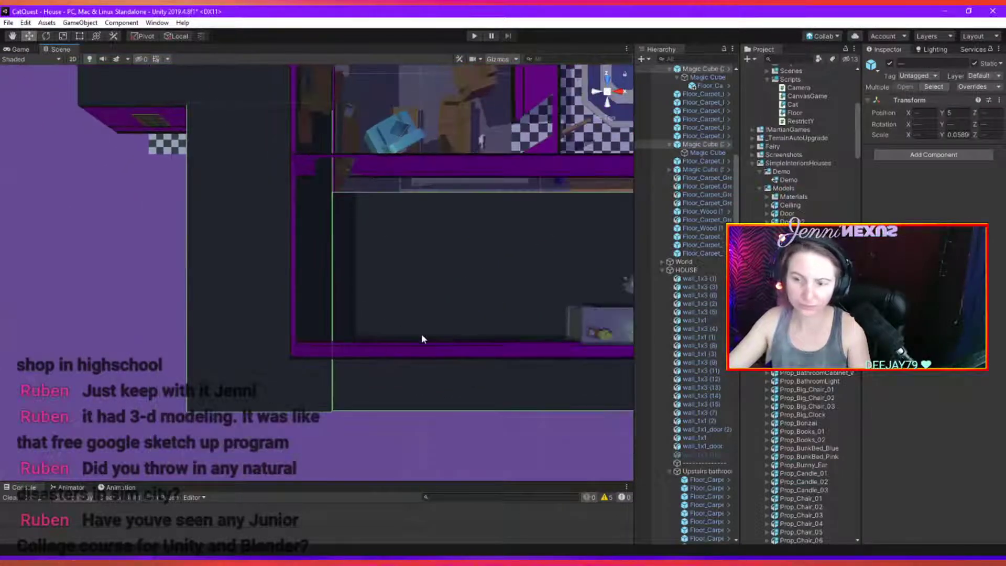
middle_click_drag(422, 334, 383, 328)
left_click(372, 406)
right_click_drag(404, 374, 503, 309)
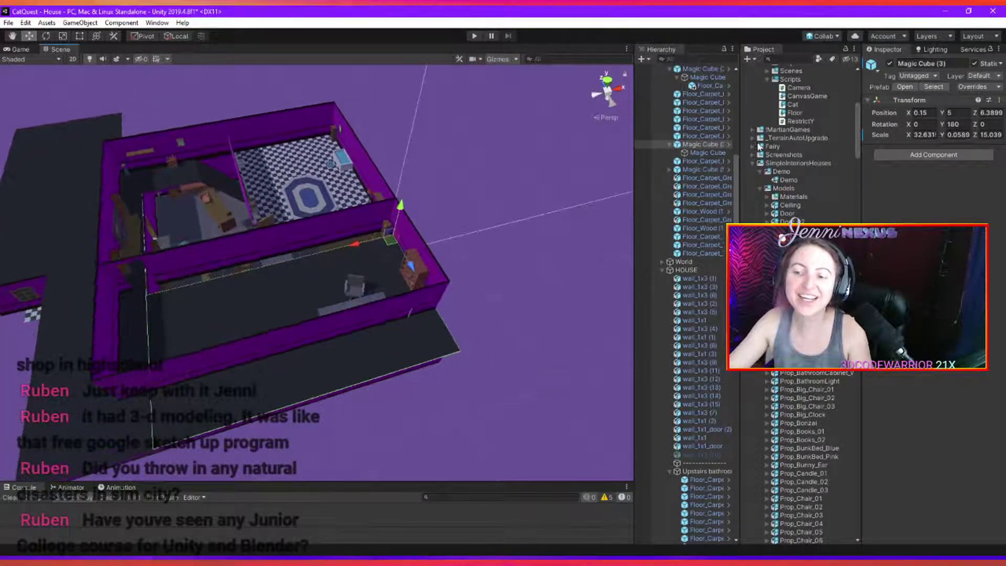
type("0")
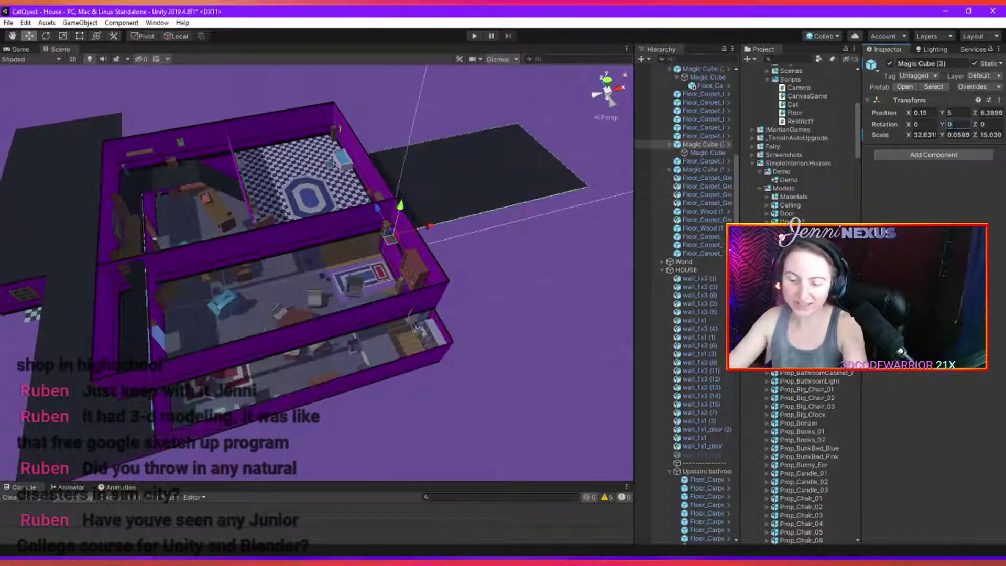
left_click_drag(394, 247, 146, 454)
Set the scale of ceiling slab Magic Cube (3) to 0.05 on Y and 15 on Z.
left_click_drag(286, 428, 399, 314, "alt")
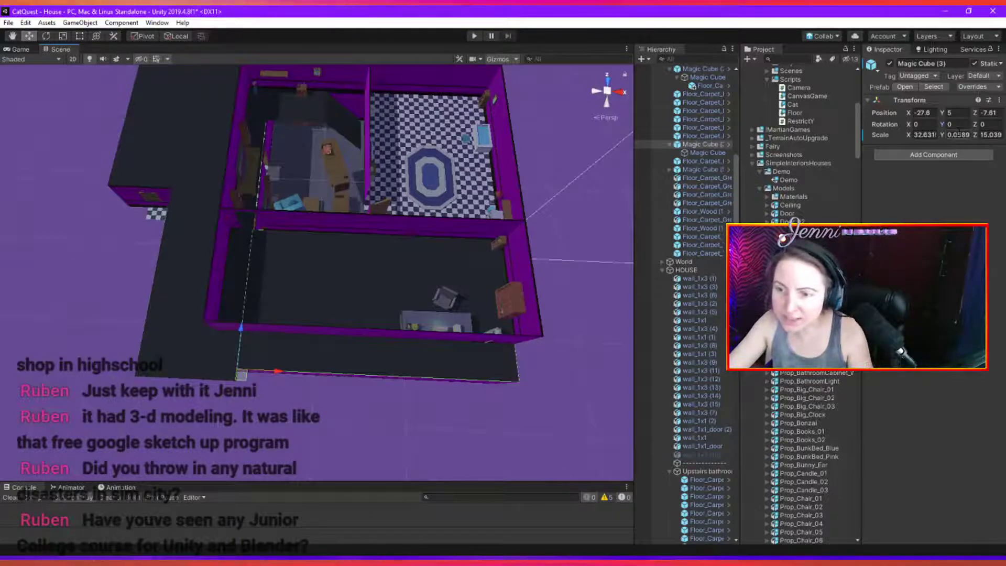
type("0.05")
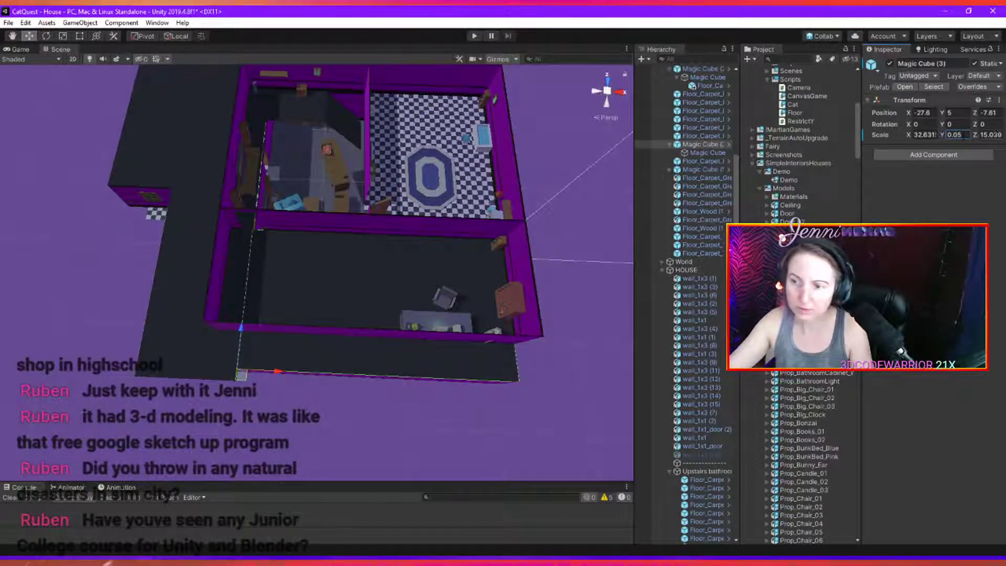
type("15")
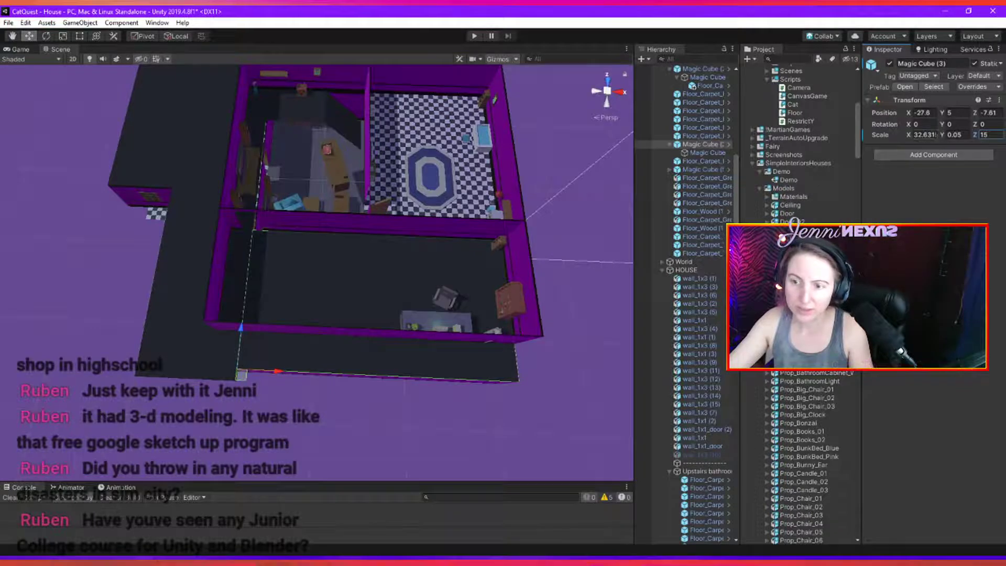
Examine how the edges and corners of ceiling slab Magic Cube (3) meet the exterior walls from several sides.
left_click_drag(315, 293, 344, 199, "alt")
scroll(409, 262, "up", 6)
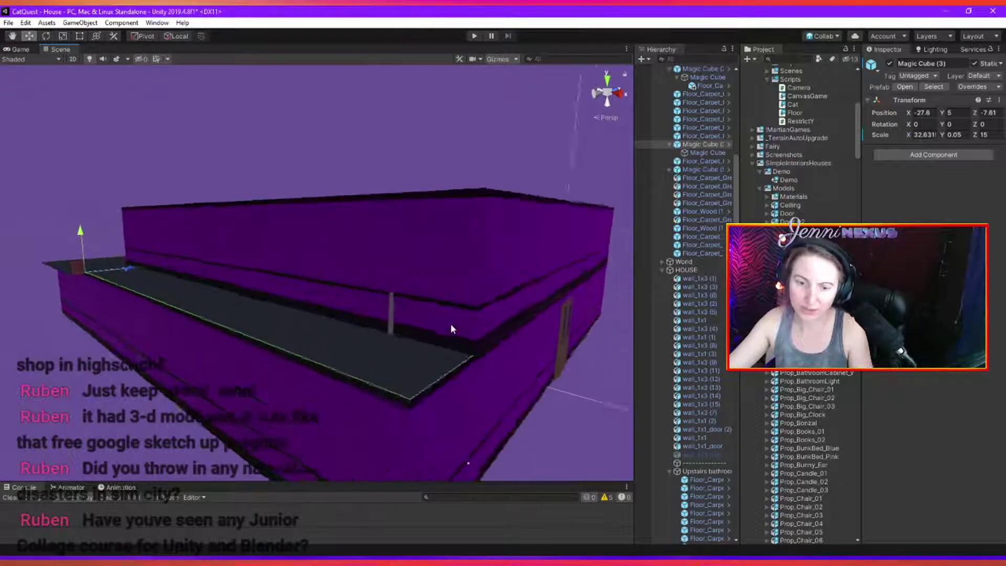
middle_click_drag(462, 339, 399, 292)
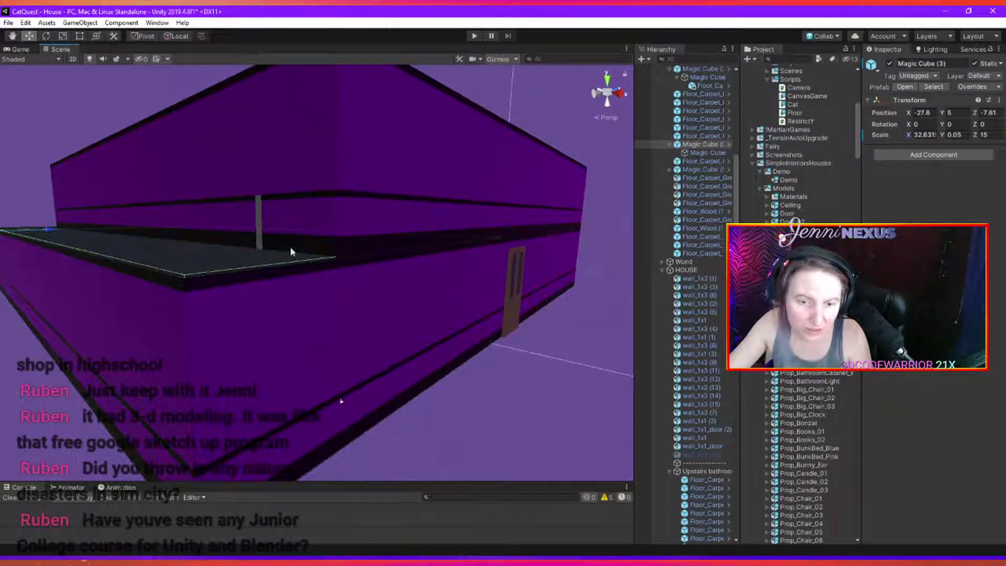
scroll(291, 253, "down", 5)
left_click_drag(304, 263, 428, 403, "alt")
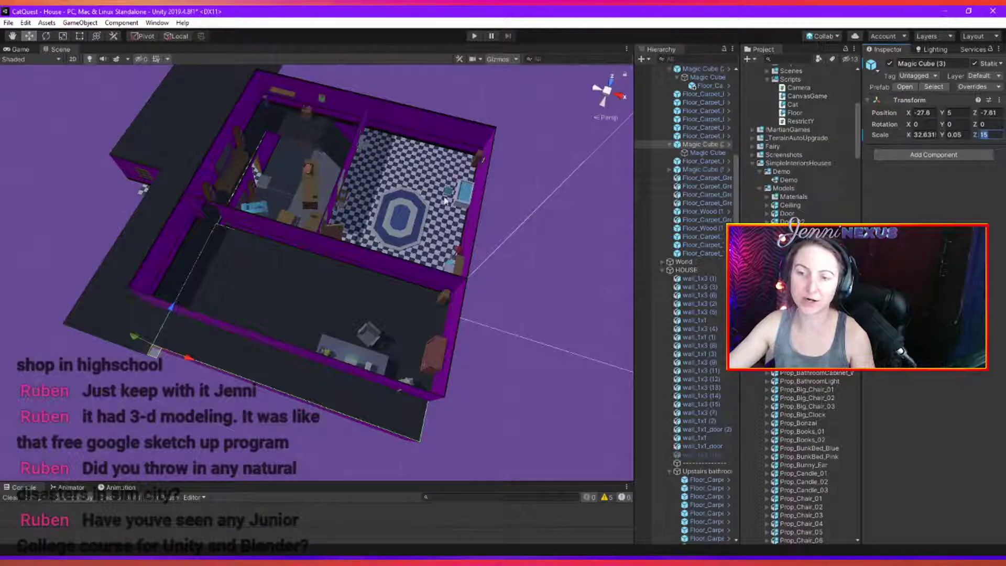
left_click_drag(283, 294, 322, 277, "alt")
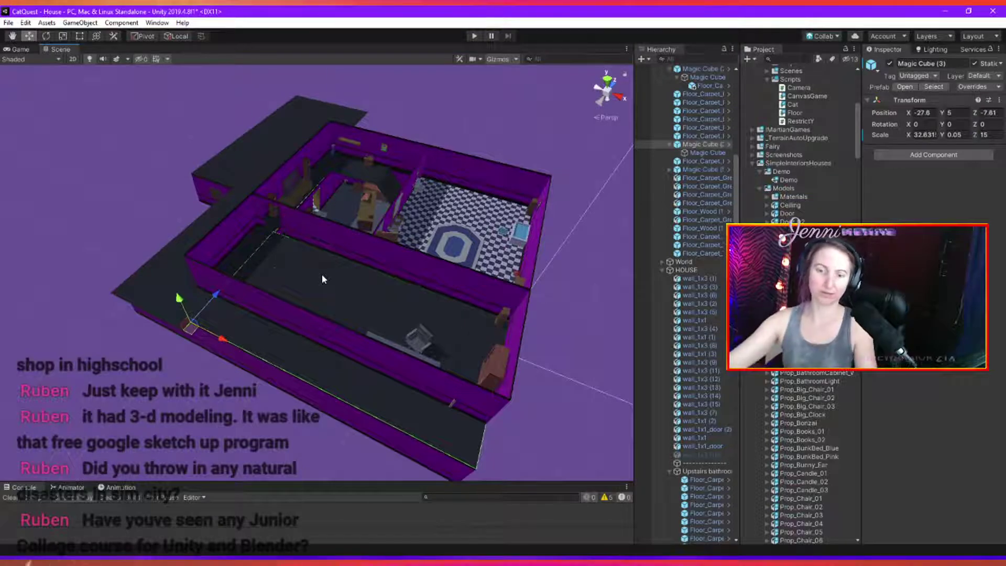
left_click_drag(321, 273, 294, 222, "alt")
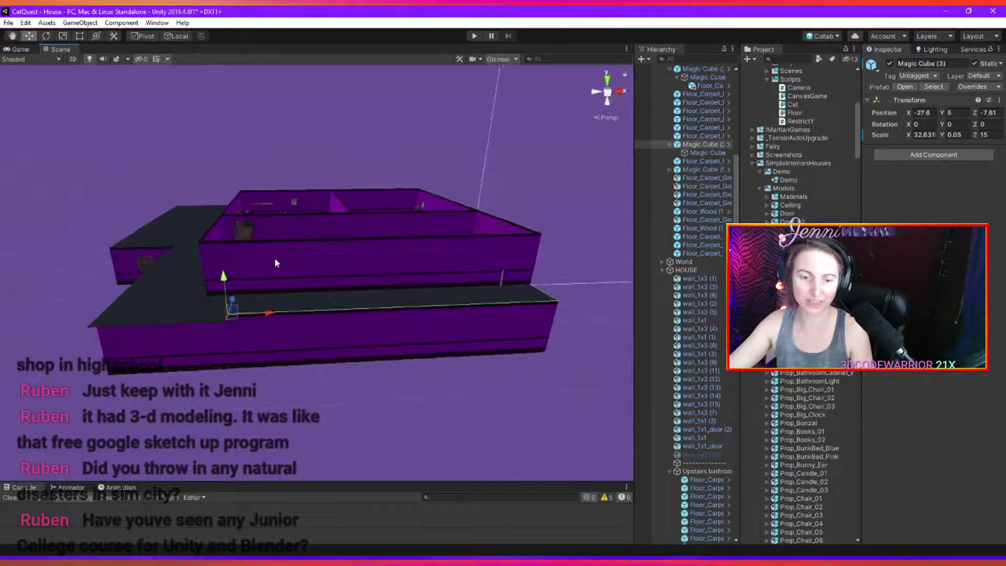
middle_click_drag(276, 262, 422, 235)
scroll(357, 295, "up", 5)
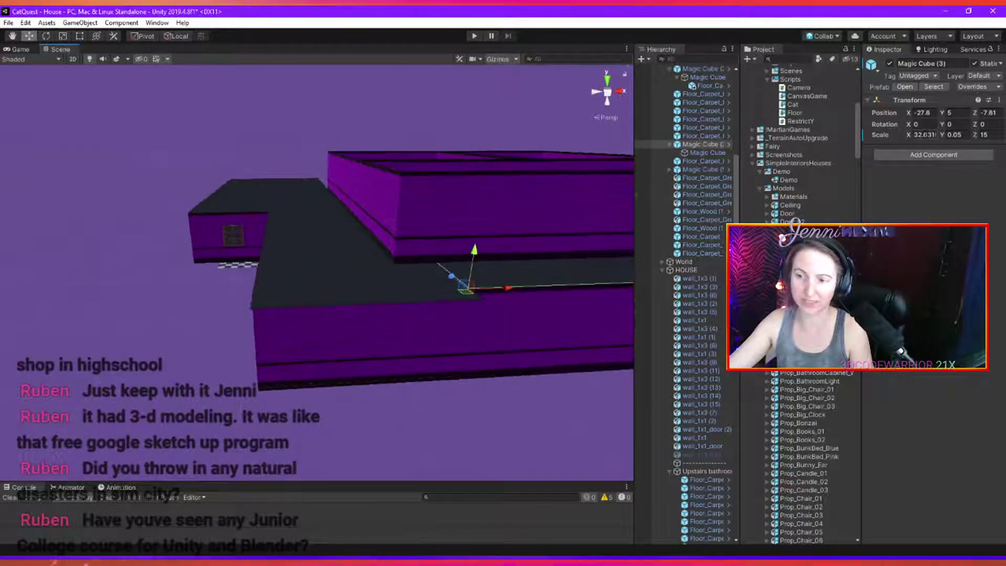
Move the adjoining ceiling slab Magic Cube (2) along Z to -7.625, lining it up with the exterior wall corner.
left_click_drag(557, 302, 469, 382, "alt")
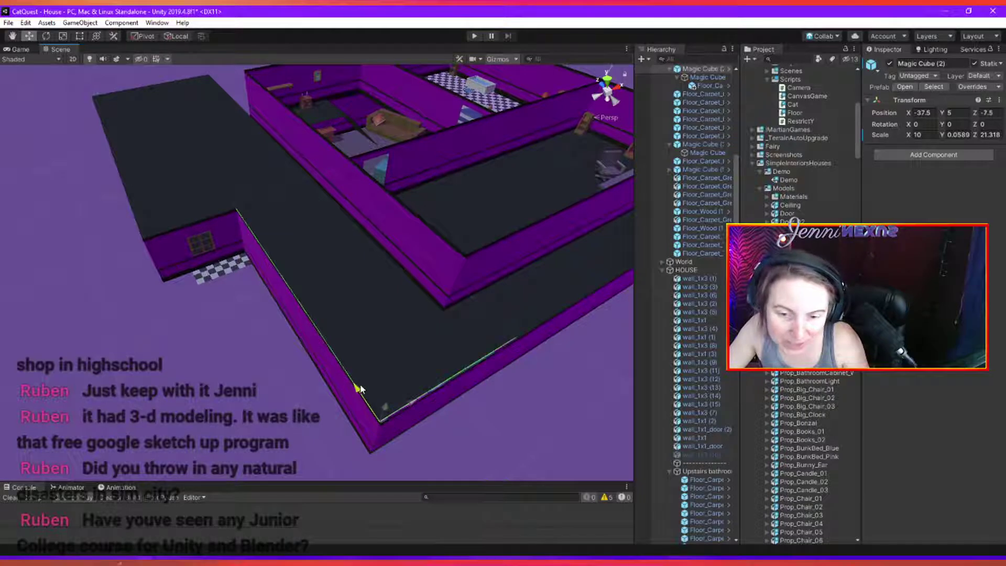
left_click_drag(489, 403, 439, 391, "alt")
scroll(402, 399, "down", 5)
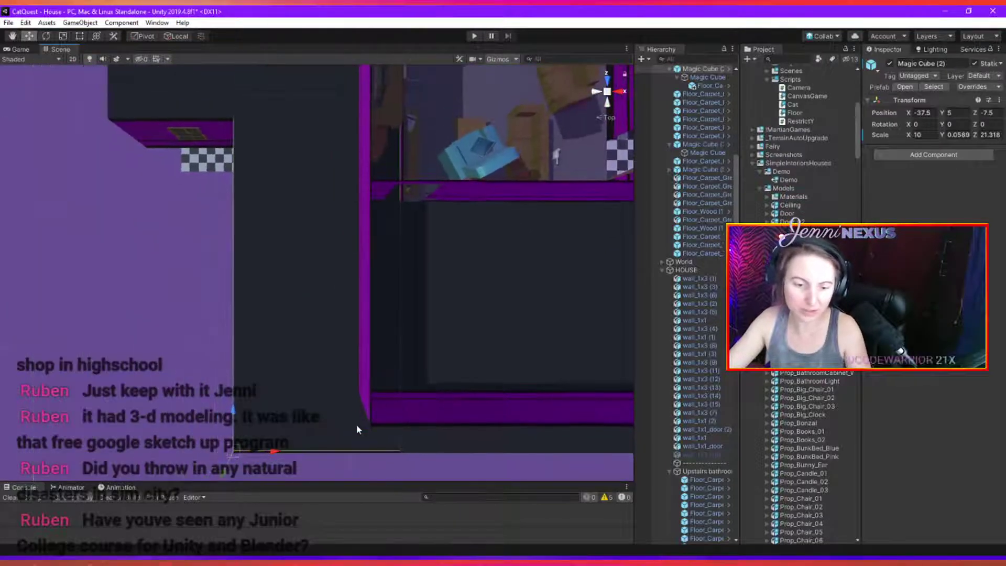
middle_click_drag(356, 426, 373, 387)
scroll(353, 384, "up", 10)
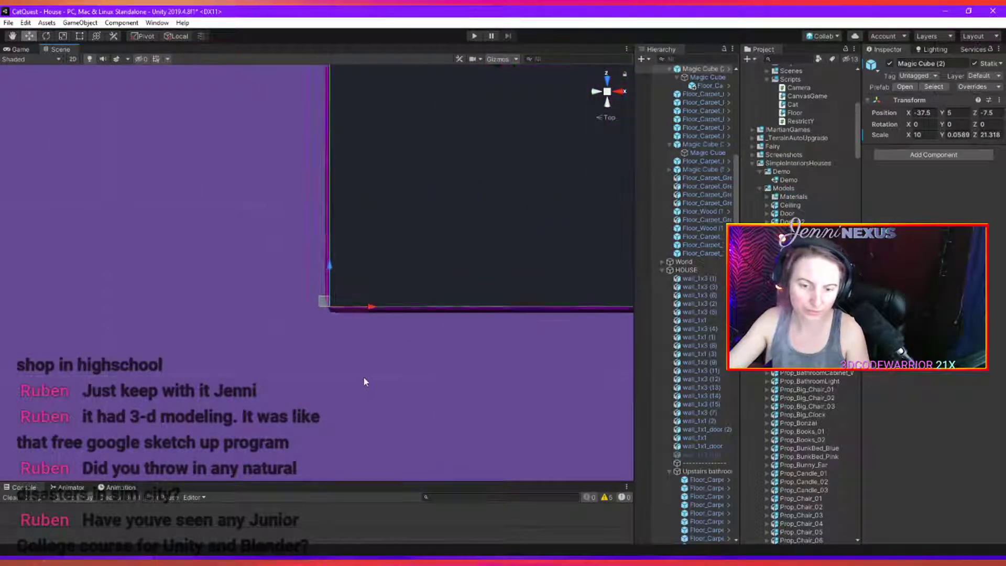
middle_click_drag(443, 382, 351, 272)
left_click_drag(207, 186, 464, 174)
middle_click_drag(464, 174, 322, 338)
left_click_drag(322, 341, 217, 346, "alt")
scroll(250, 315, "down", 5)
scroll(251, 315, "down", 5)
Shorten the ceiling slab Magic Cube (2) along Z to a scale of about 20.03.
left_click_drag(250, 315, 297, 292, "alt")
right_click_drag(209, 279, 349, 292)
key("w")
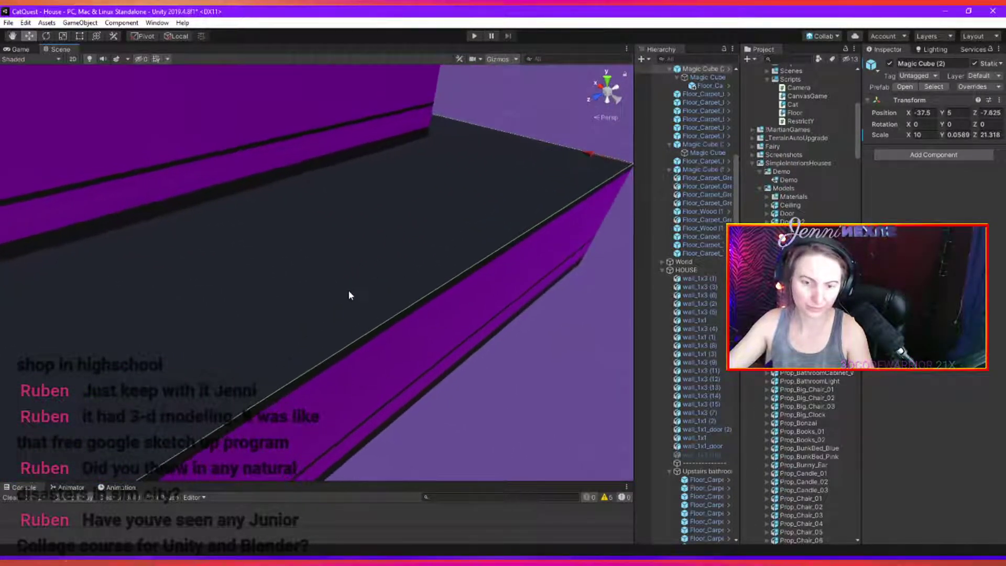
scroll(445, 285, "down", 3)
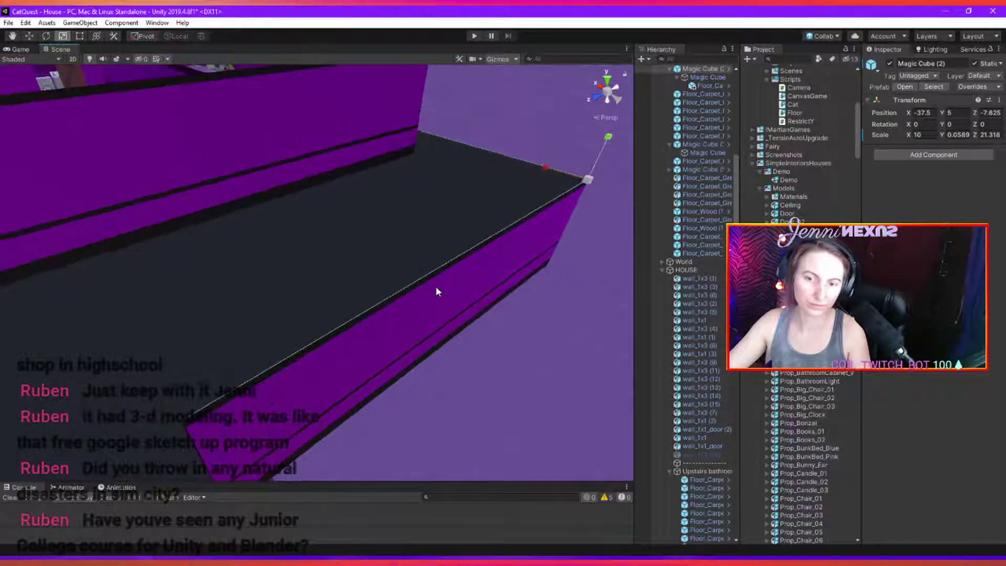
left_click_drag(570, 193, 569, 196)
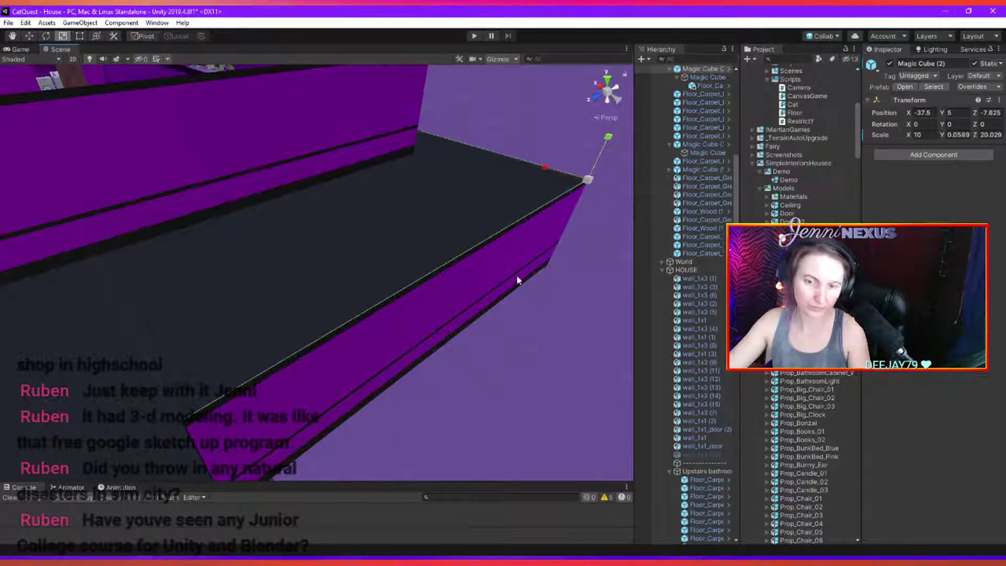
left_click(513, 364)
Shorten the overhanging Magic Cube slab above the projecting wing to a Z scale of about 15.19 and check its edges against the walls.
scroll(462, 327, "down", 8)
left_click_drag(461, 328, 425, 316, "alt")
middle_click_drag(296, 371, 337, 352)
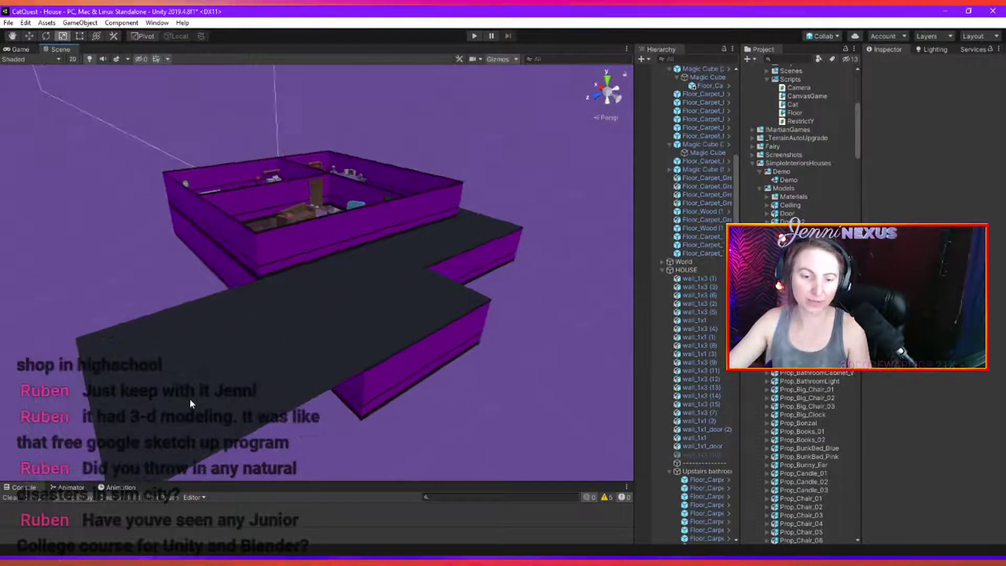
left_click(191, 401)
left_click_drag(476, 313, 487, 317)
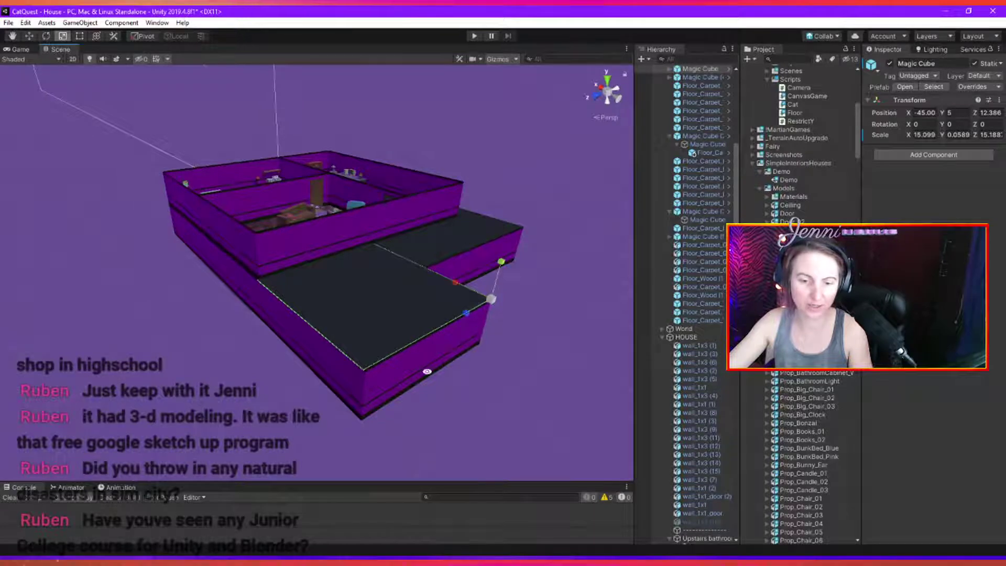
left_click_drag(428, 371, 354, 457, "alt")
key("KP_7")
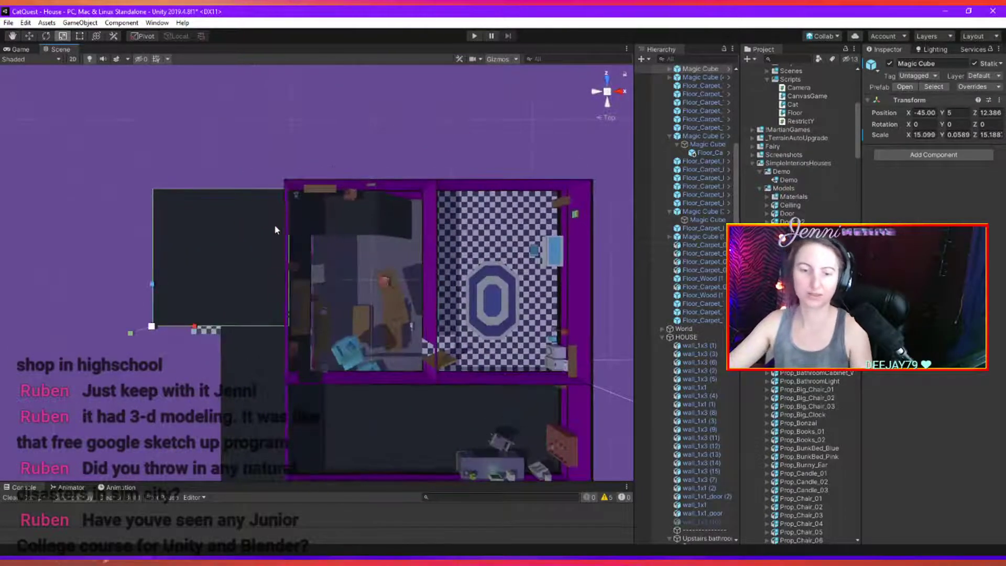
left_click_drag(274, 224, 357, 268, "alt")
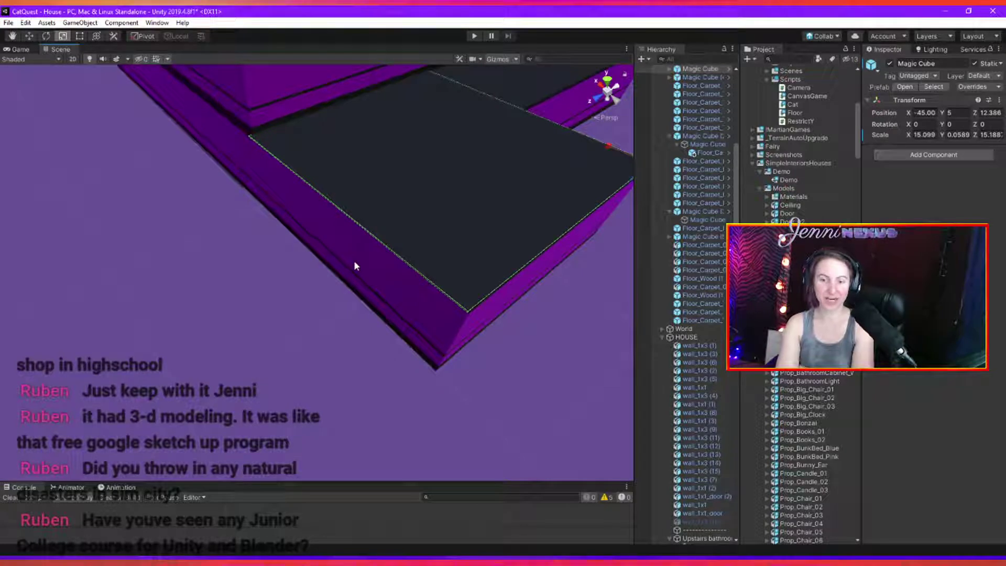
left_click_drag(356, 261, 397, 332, "alt")
scroll(388, 334, "down", 5)
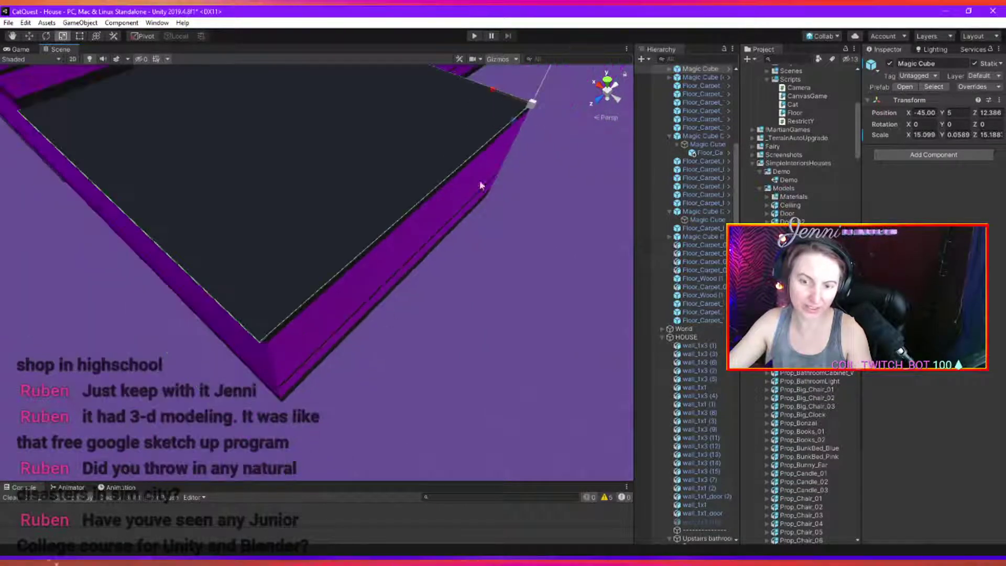
Shorten the Magic Cube ceiling slab along Z to a scale of about 15.03 and check its edges against the walls.
left_click_drag(511, 128, 513, 127)
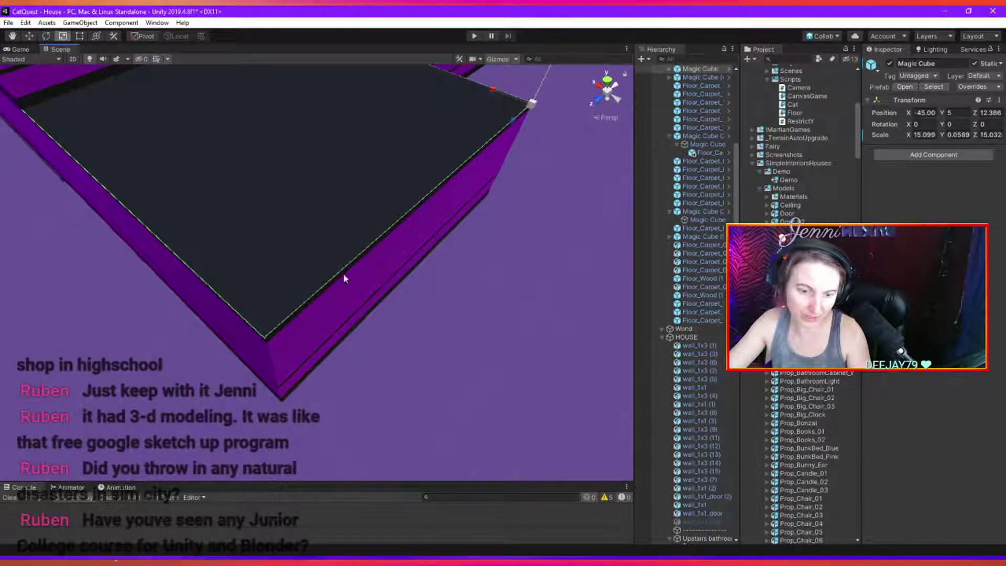
right_click_drag(343, 278, 234, 164)
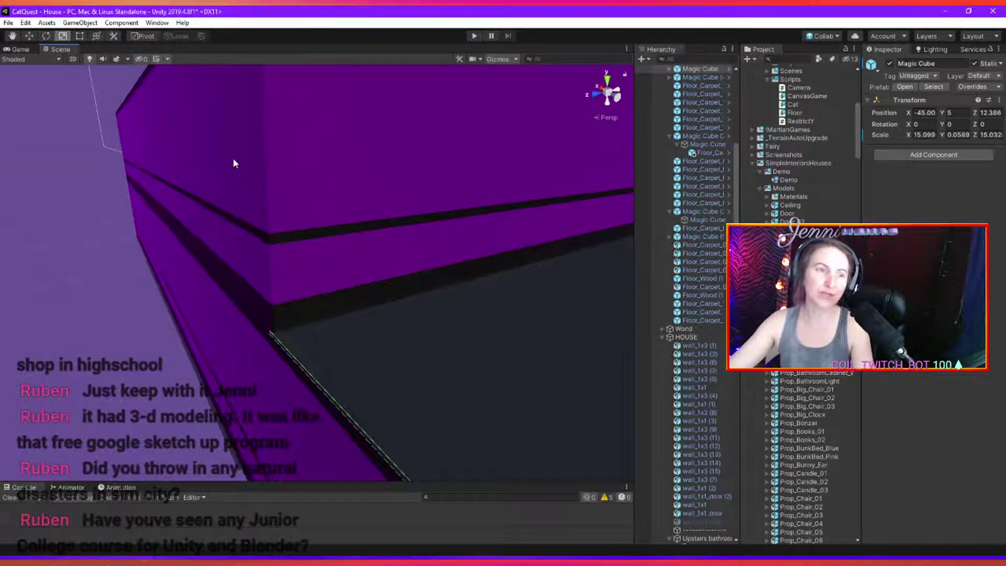
right_click_drag(234, 163, 235, 129)
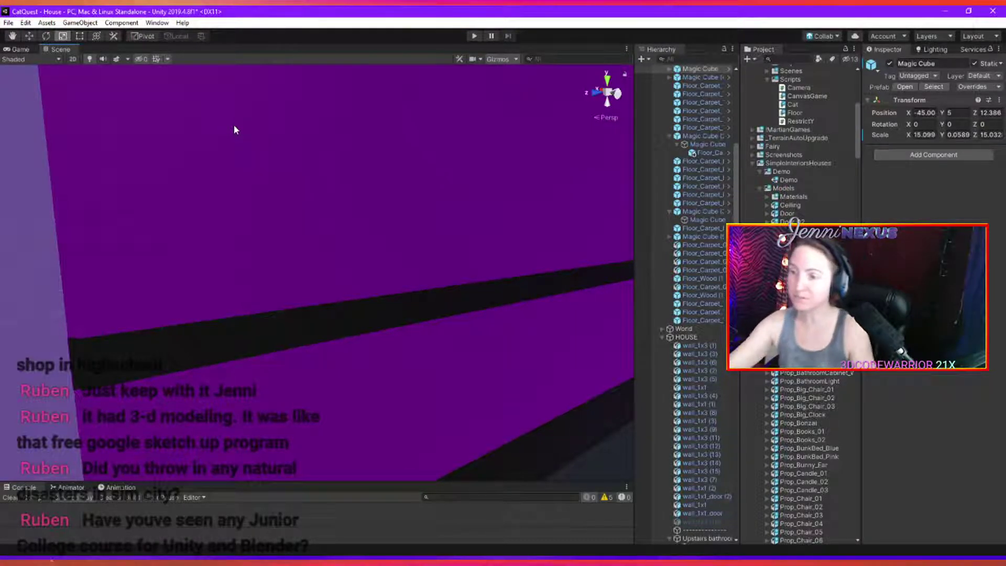
right_click_drag(235, 155, 460, 246)
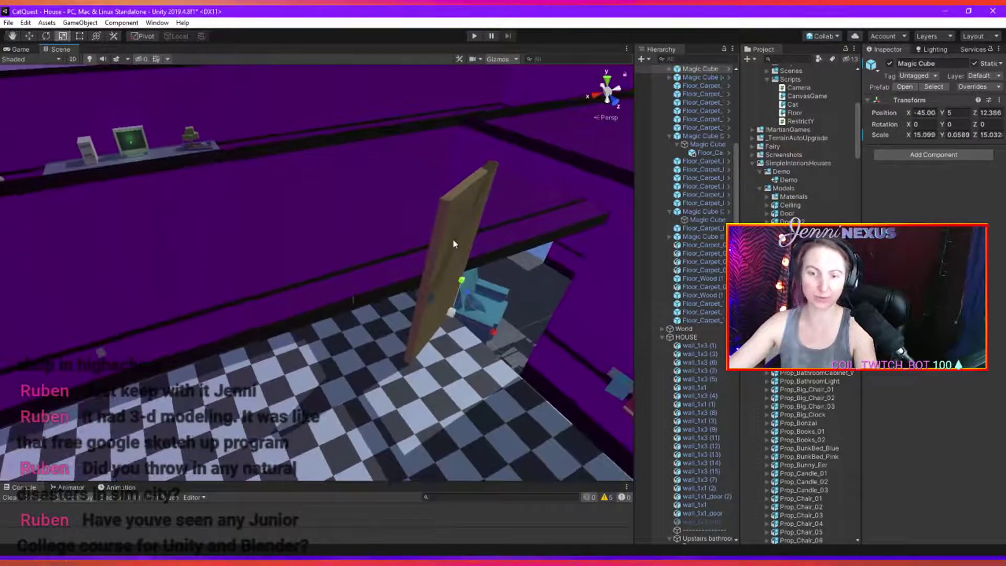
Select the open door Door_02 at the upstairs bathroom for rotation and examine its position from above.
left_click(454, 244)
key("e")
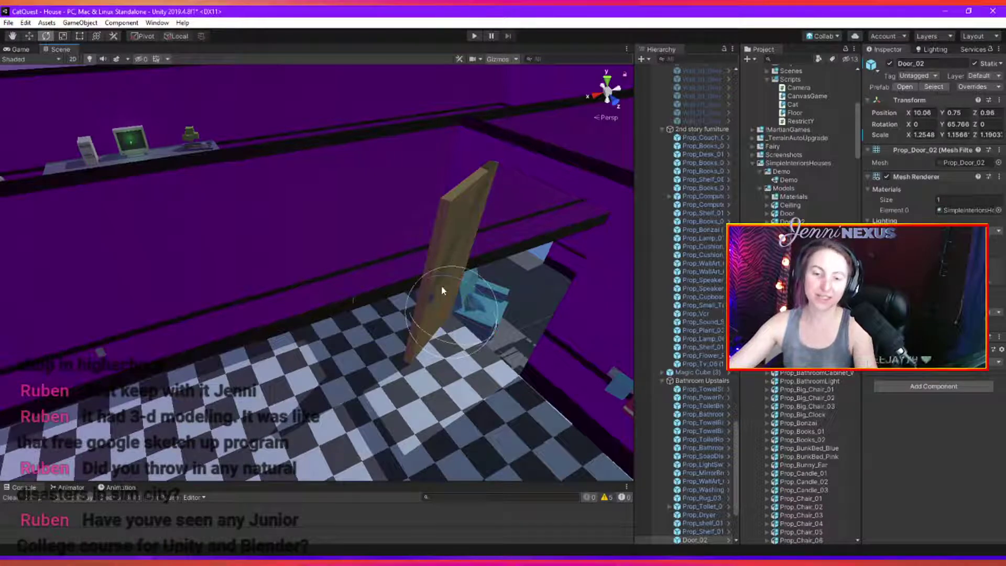
left_click_drag(442, 341, 489, 400)
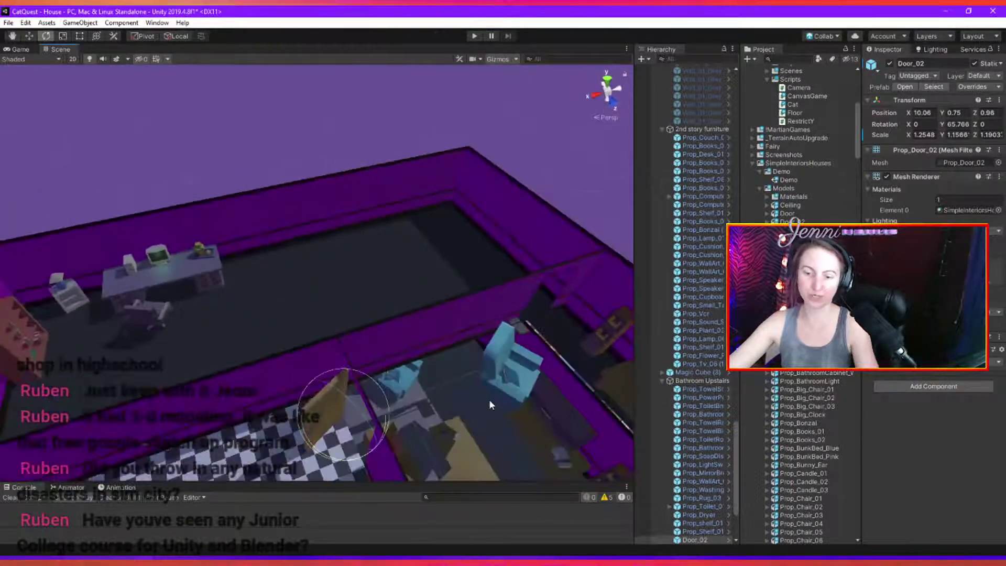
key("KP_7")
scroll(395, 287, "down", 6)
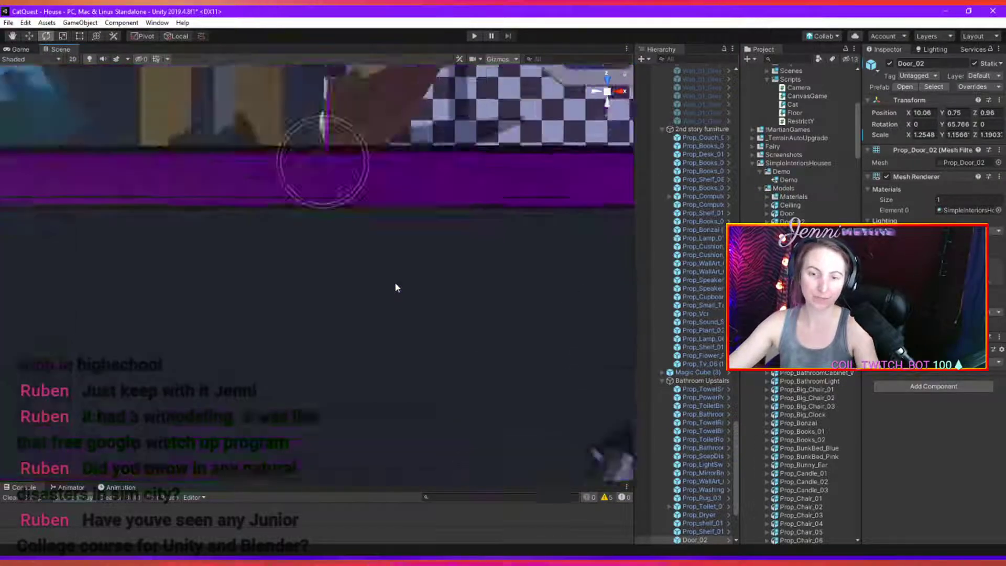
left_click_drag(385, 284, 335, 417, "alt")
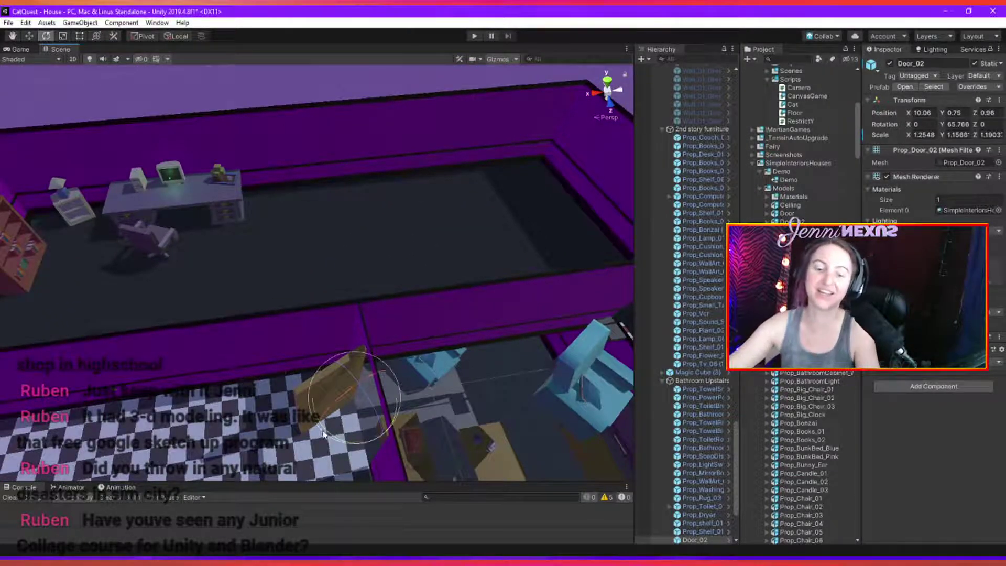
left_click_drag(334, 417, 157, 413, "alt")
Move the bathroom shelf Prop_Shelf_011 along Z to -13.73 beside the bathtub and rotate it to 0 degrees about Y.
left_click(243, 407)
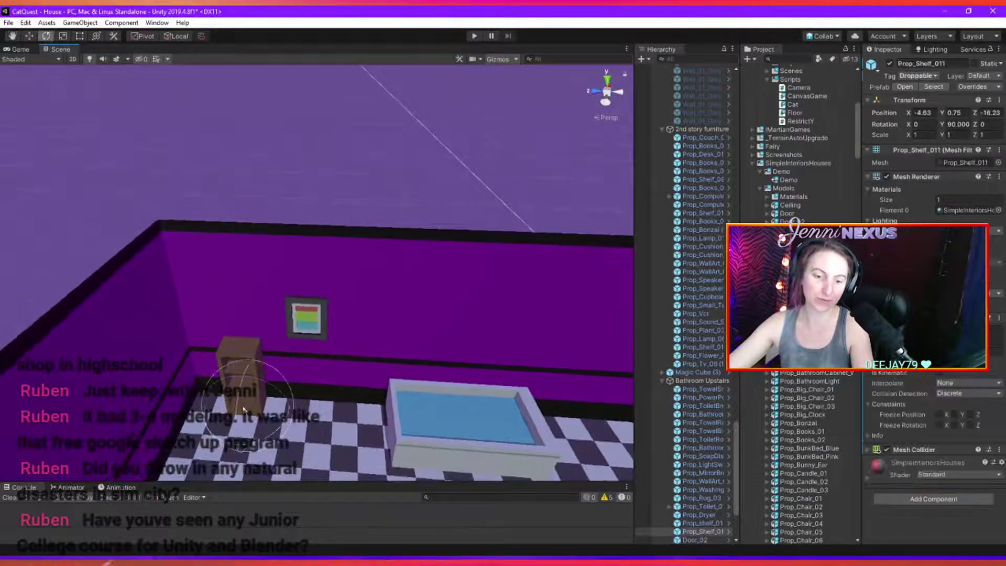
key("w")
left_click_drag(247, 422, 285, 425)
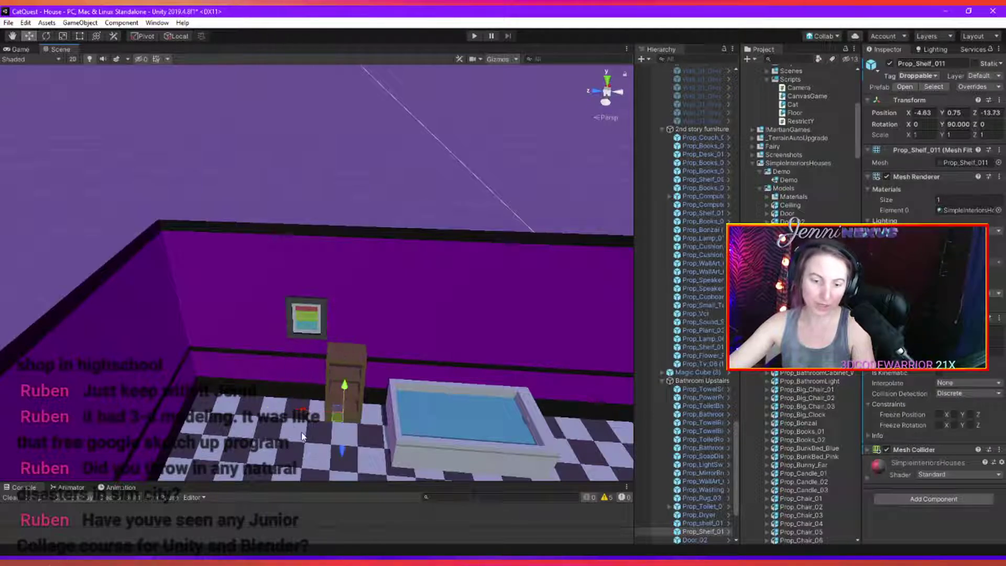
key("e")
left_click_drag(315, 443, 487, 428)
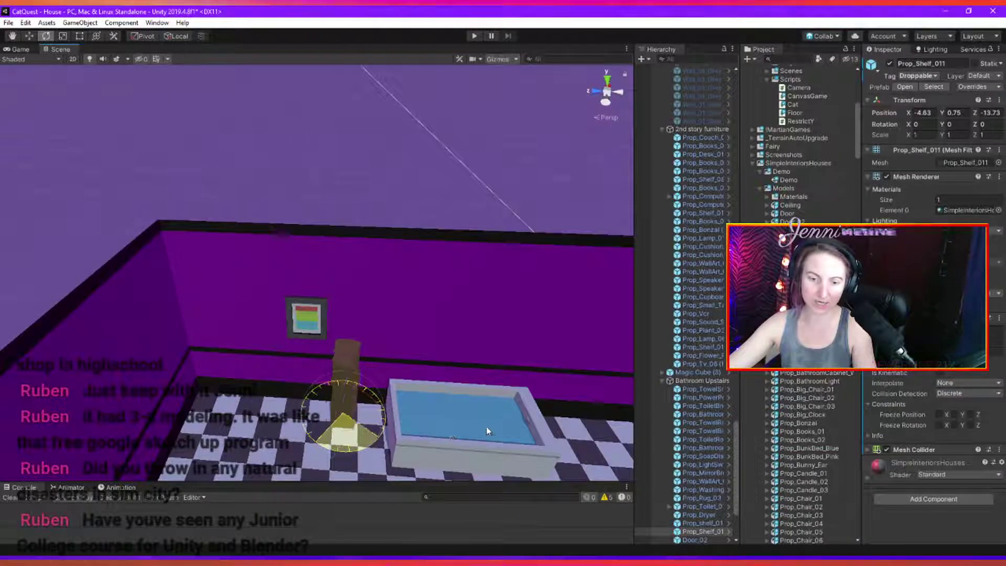
Move the bathroom shelf to X -0.13 and Z -17.48, placing it against the adjacent wall.
left_click_drag(123, 414, 224, 456, "alt")
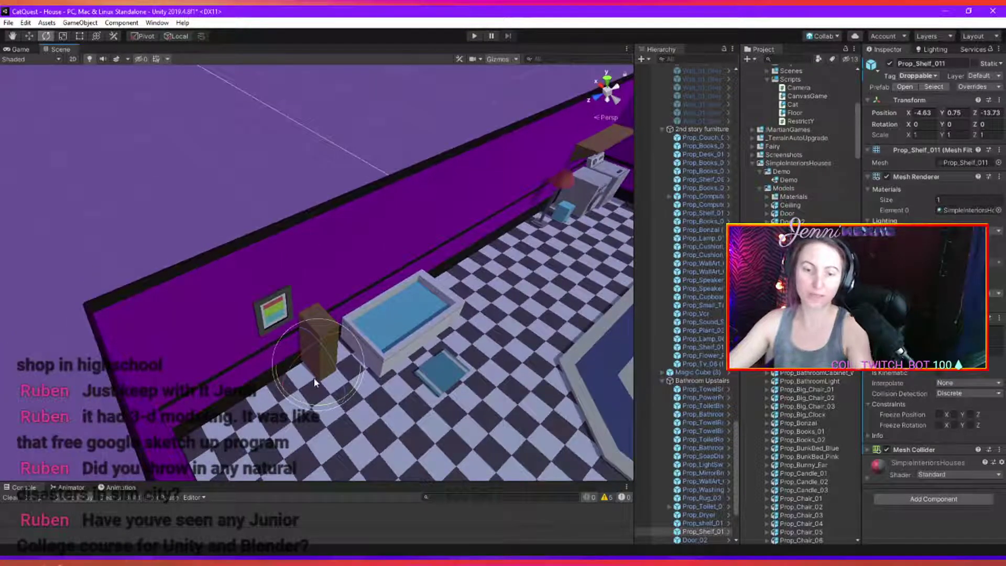
key("w")
left_click_drag(343, 397, 196, 343)
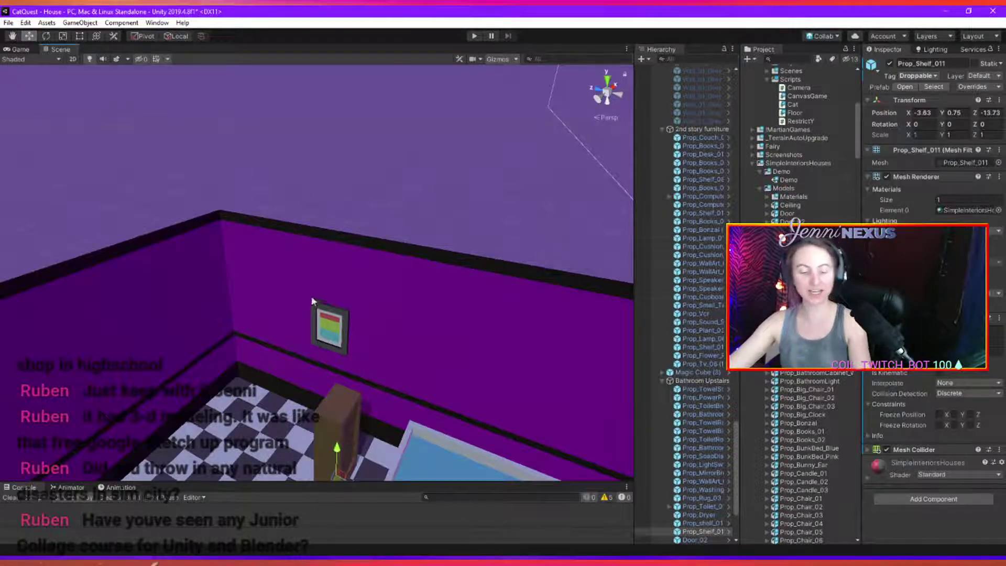
left_click_drag(265, 364, 282, 259, "alt")
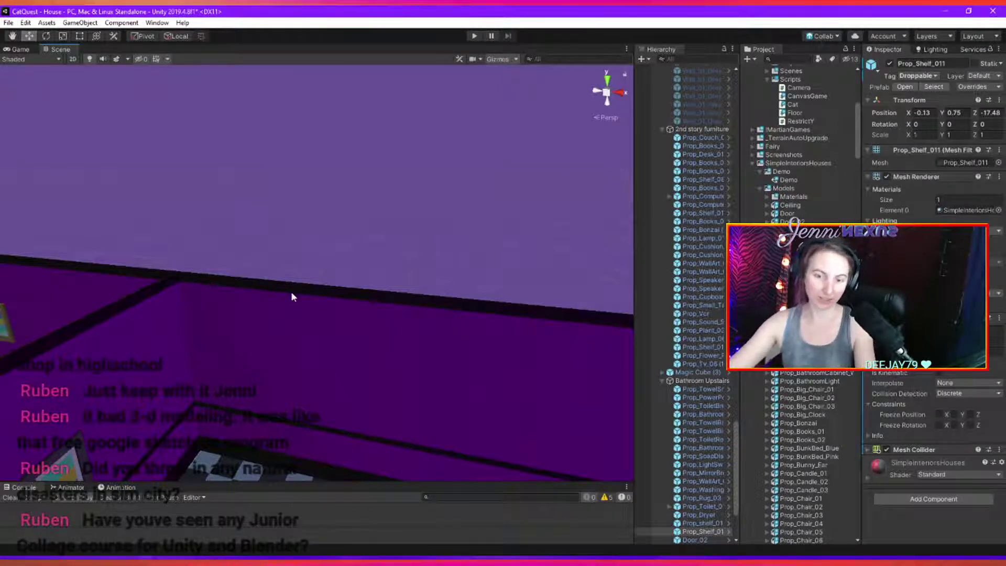
right_click_drag(292, 294, 402, 309)
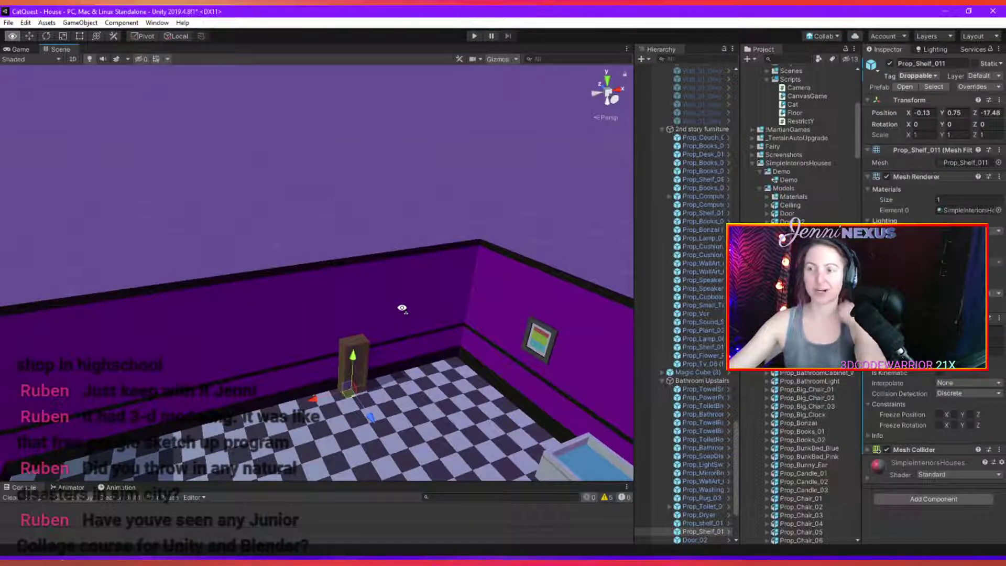
Nudge the shelf along Z to -17.34 at the bathroom wall and check its fit.
right_click_drag(403, 313, 362, 332)
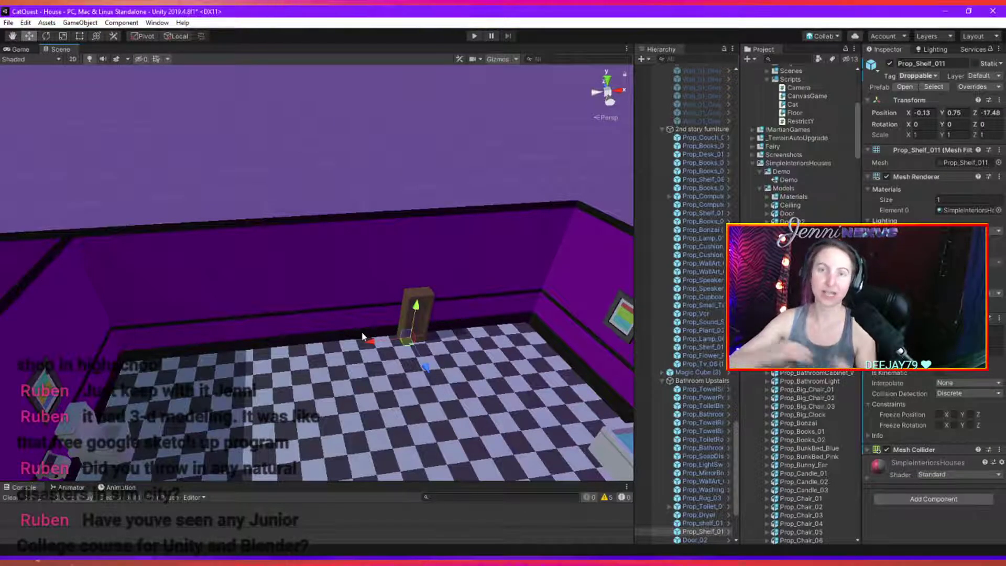
right_click_drag(360, 287, 464, 274)
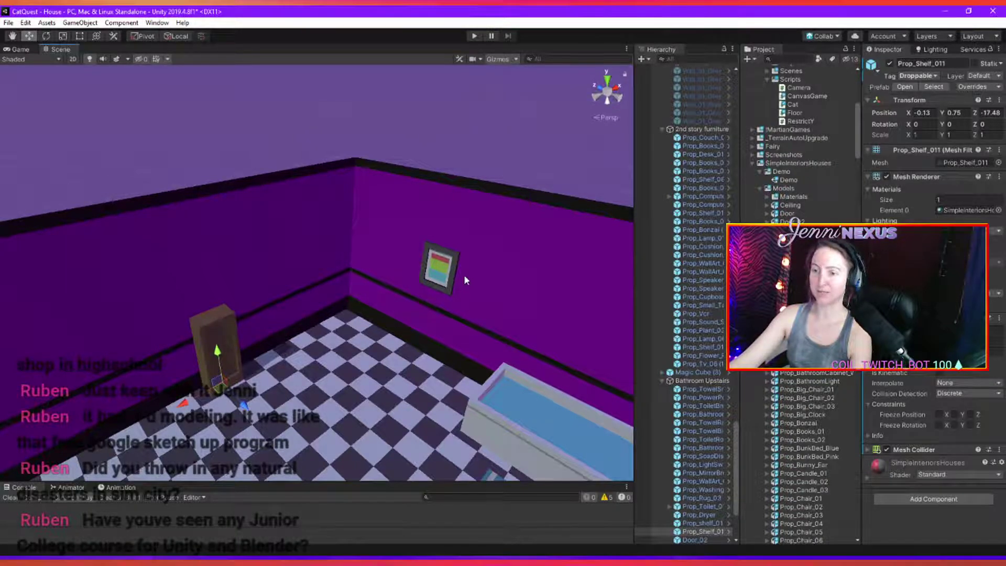
left_click_drag(482, 286, 384, 384, "alt")
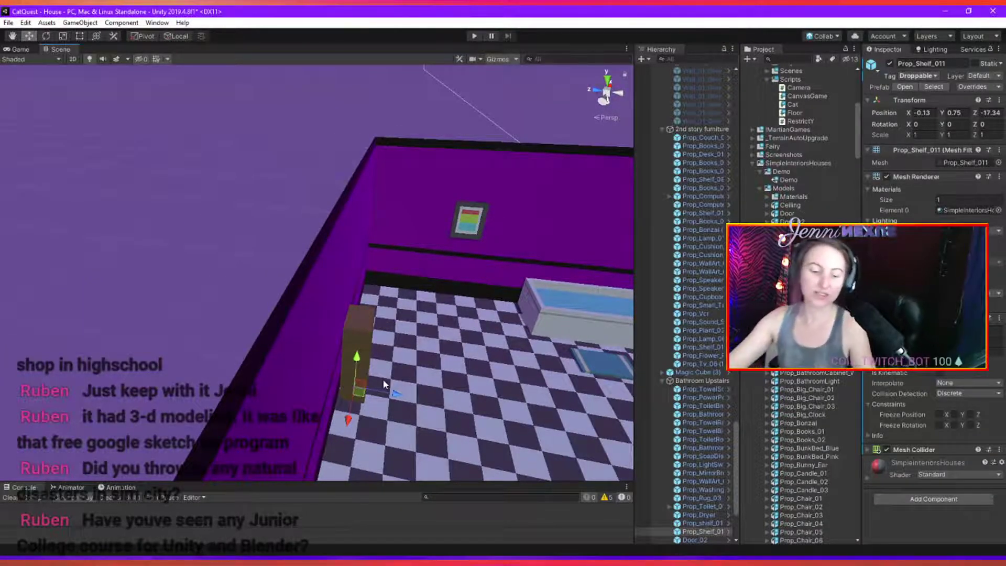
left_click_drag(384, 382, 456, 364, "alt")
Select the blue bath mat and examine the layout of the upstairs bathroom and the adjoining living areas from several sides.
left_click(438, 375)
left_click_drag(465, 309, 423, 459, "alt")
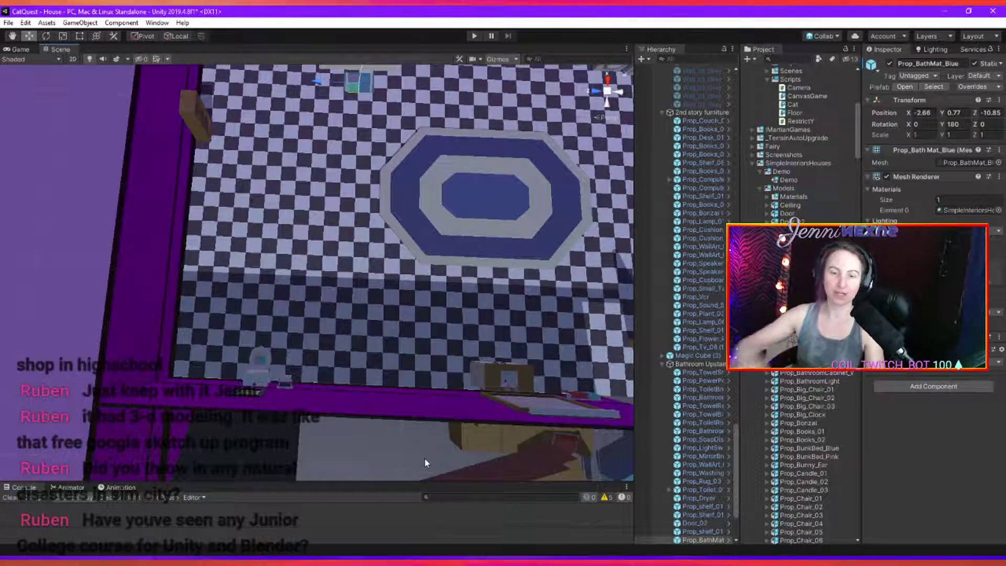
right_click_drag(303, 332, 204, 234)
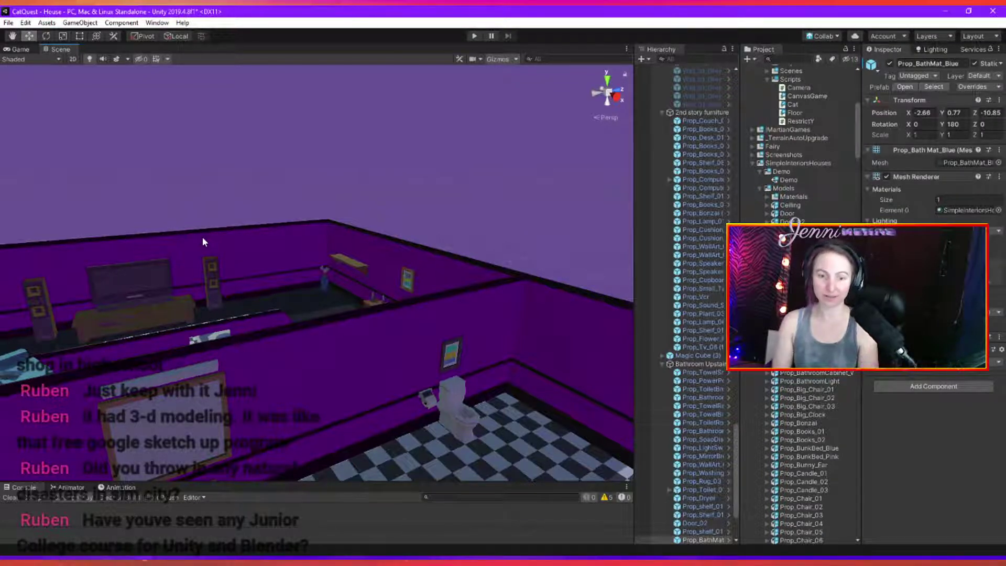
mouse_move(202, 243)
right_mouse_down()
mouse_move(187, 277)
mouse_move(285, 291)
mouse_move(332, 220)
mouse_move(336, 339)
mouse_move(177, 338)
mouse_move(379, 303)
mouse_move(328, 293)
right_mouse_up()
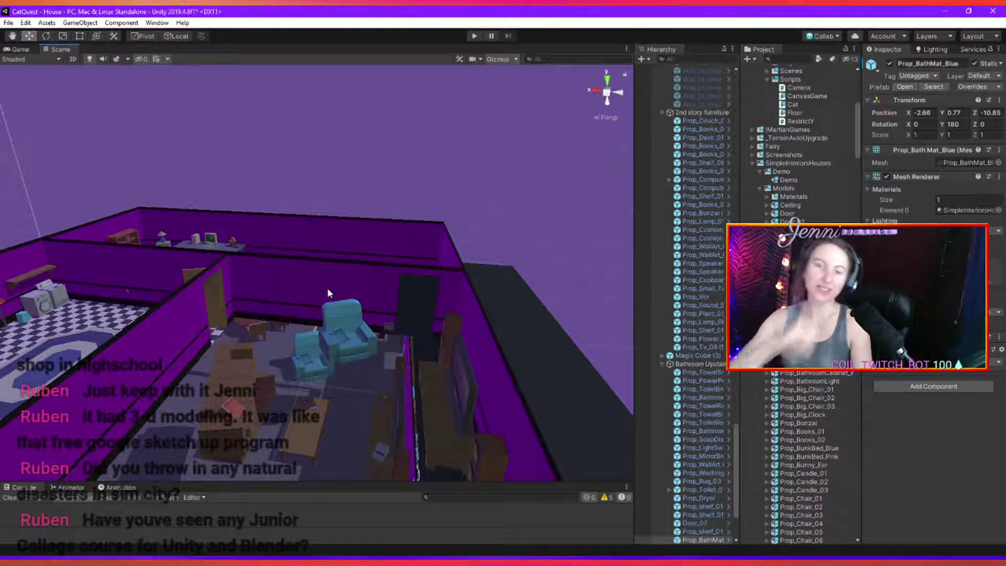
right_click_drag(341, 297, 287, 349)
key("s")
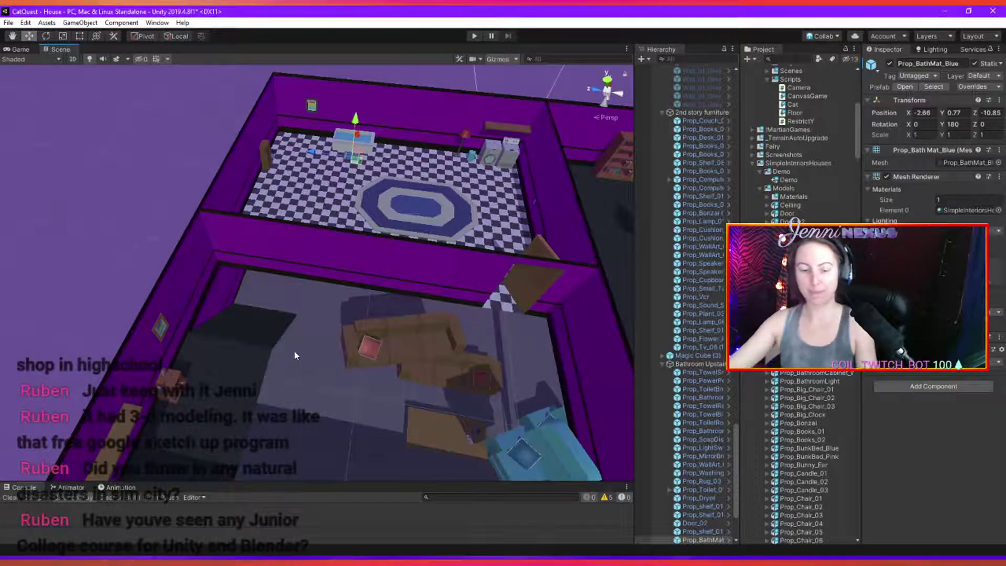
right_click_drag(294, 352, 346, 380)
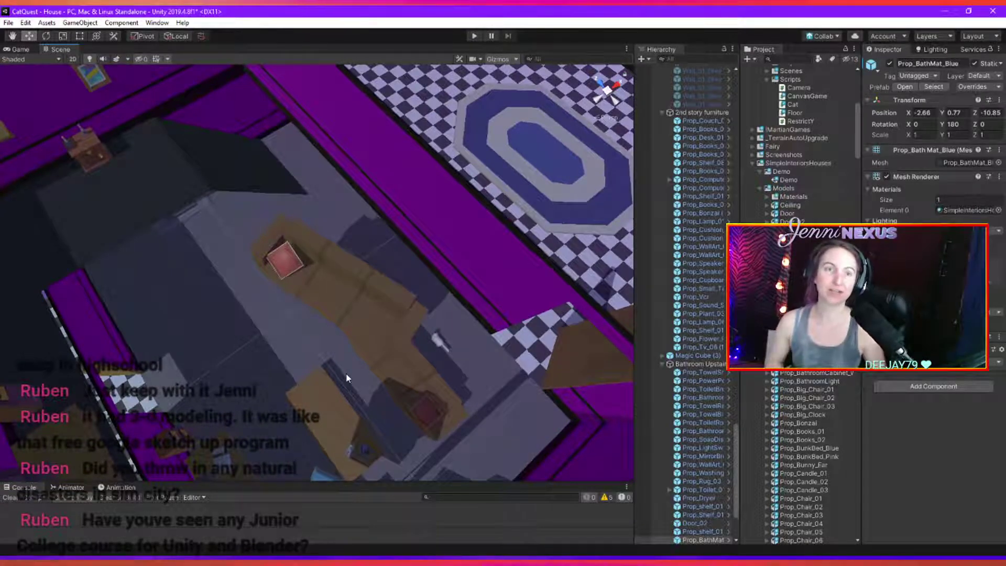
right_click_drag(350, 369, 242, 355)
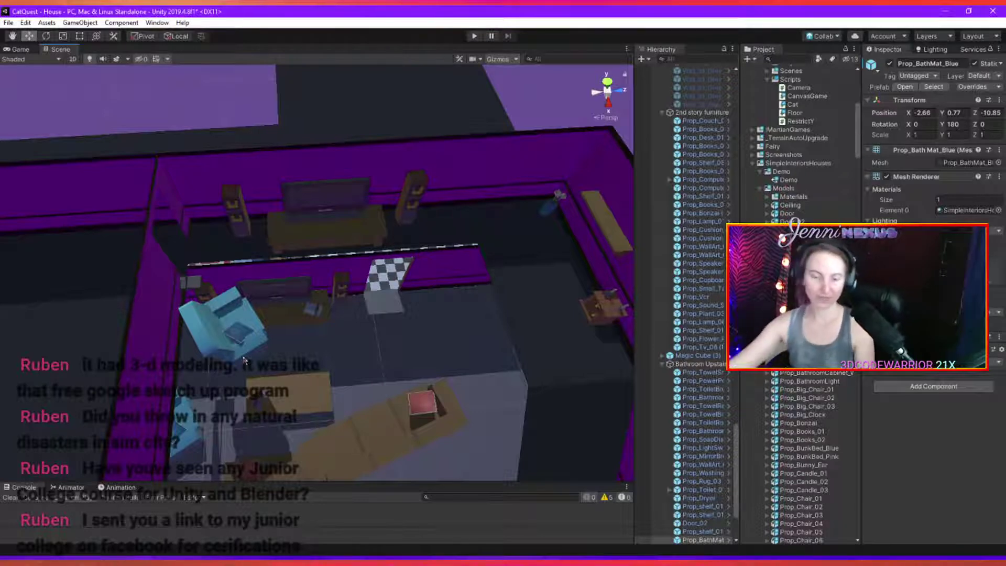
Try to shift the slab Magic Cube (5) beside the furnished living area, then undo the moves.
left_click(548, 296)
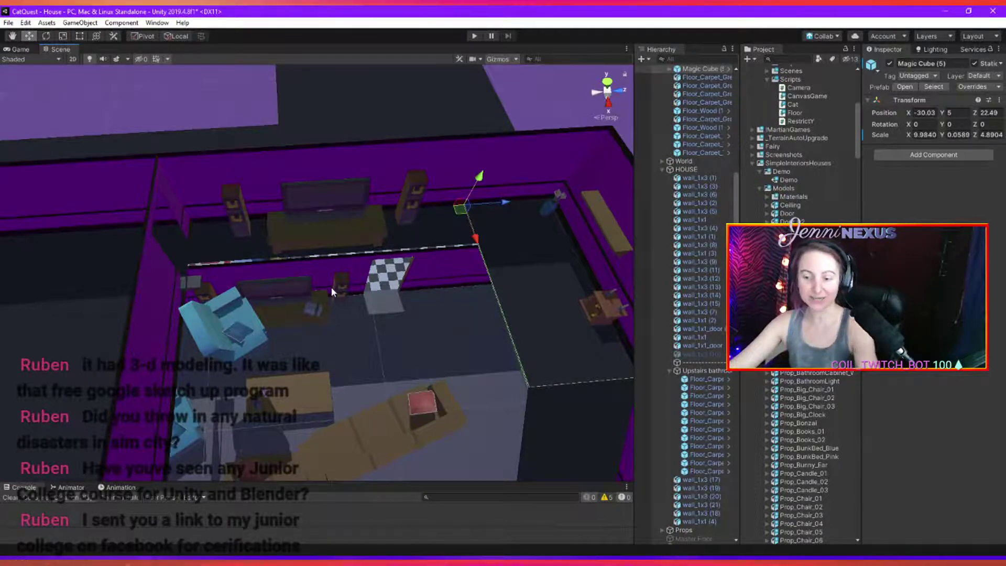
key("KP_7")
left_click_drag(161, 251, 309, 284, "alt")
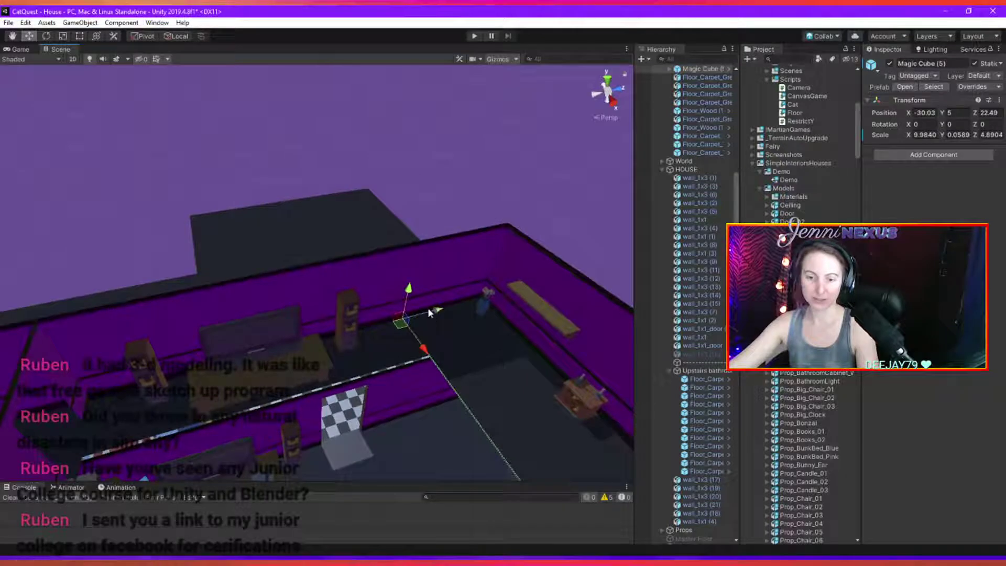
left_click_drag(427, 307, 451, 395)
key("ctrl+z")
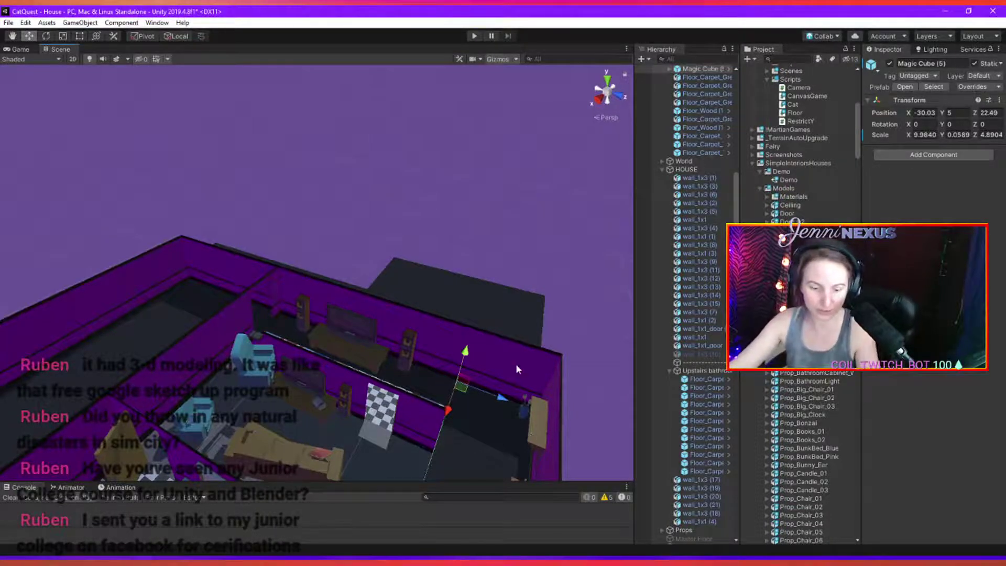
left_click(607, 80)
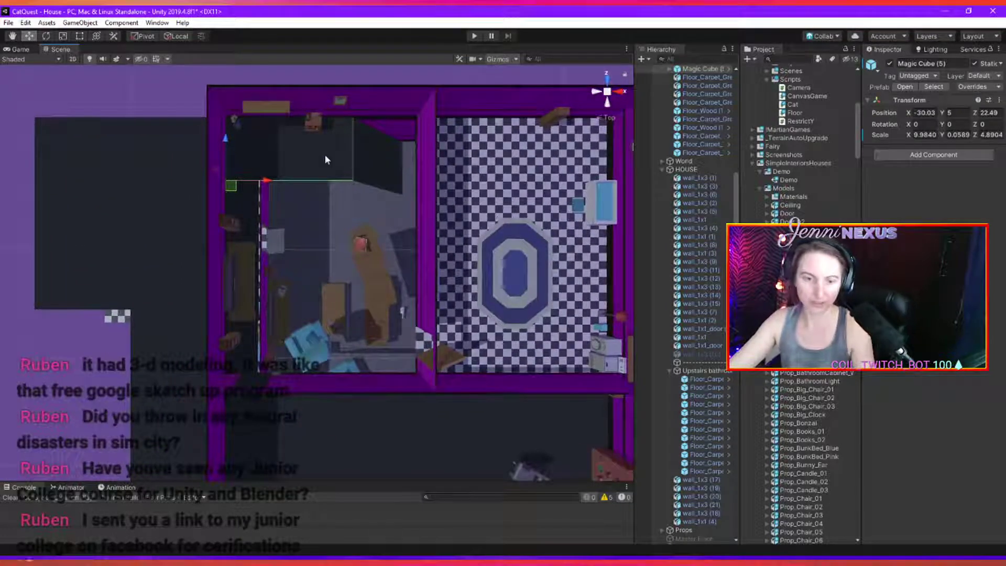
scroll(317, 156, "up", 3)
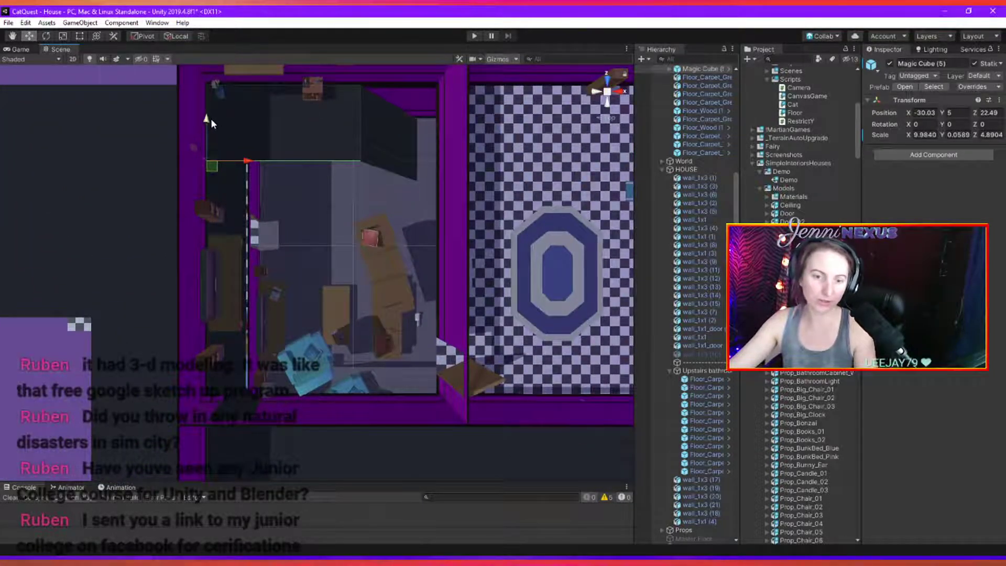
left_click_drag(246, 162, 288, 178)
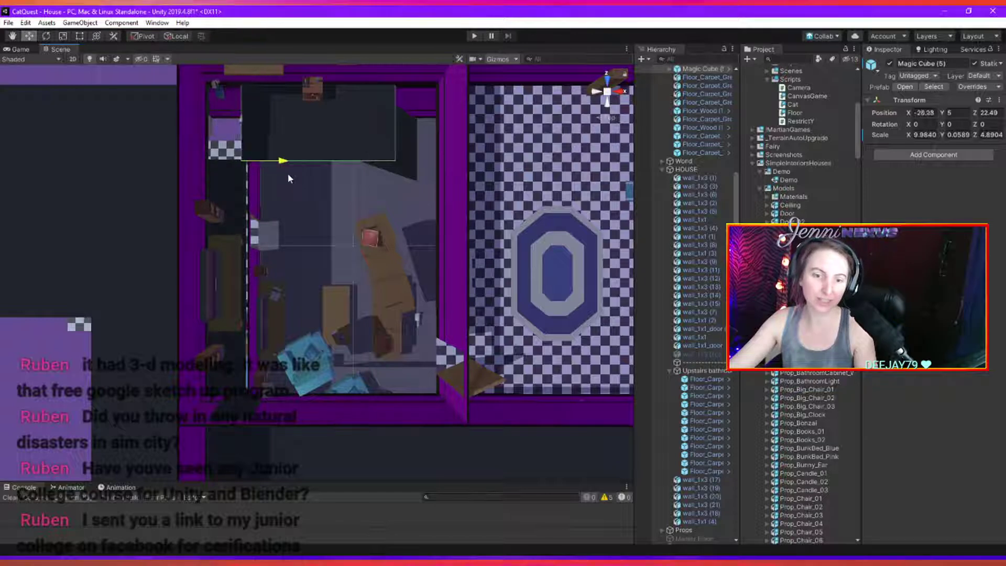
key("ctrl+z")
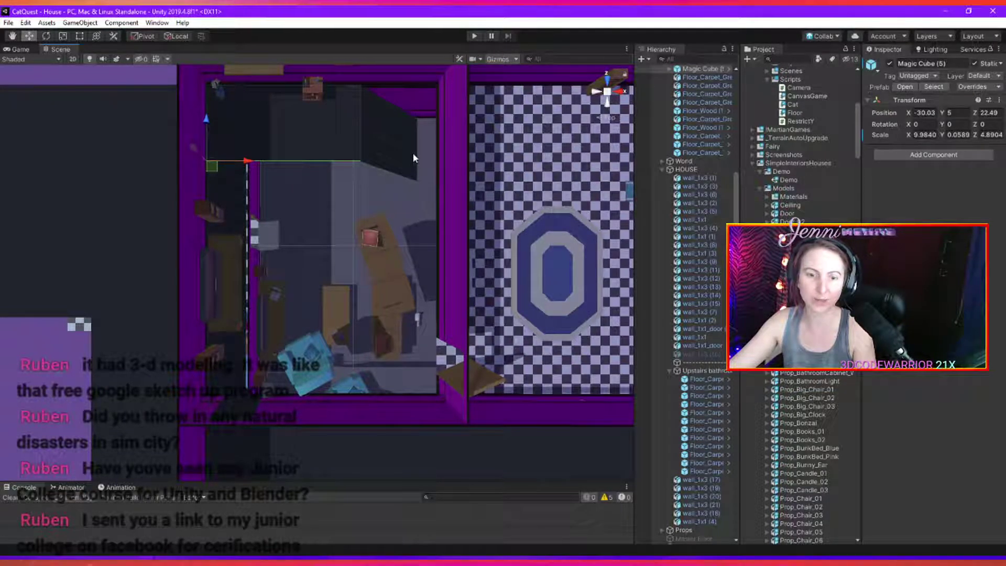
Select the slab Magic Cube (2) and examine its placement relative to the rooms from above and at an angle.
left_click(225, 390)
scroll(274, 346, "down", 1)
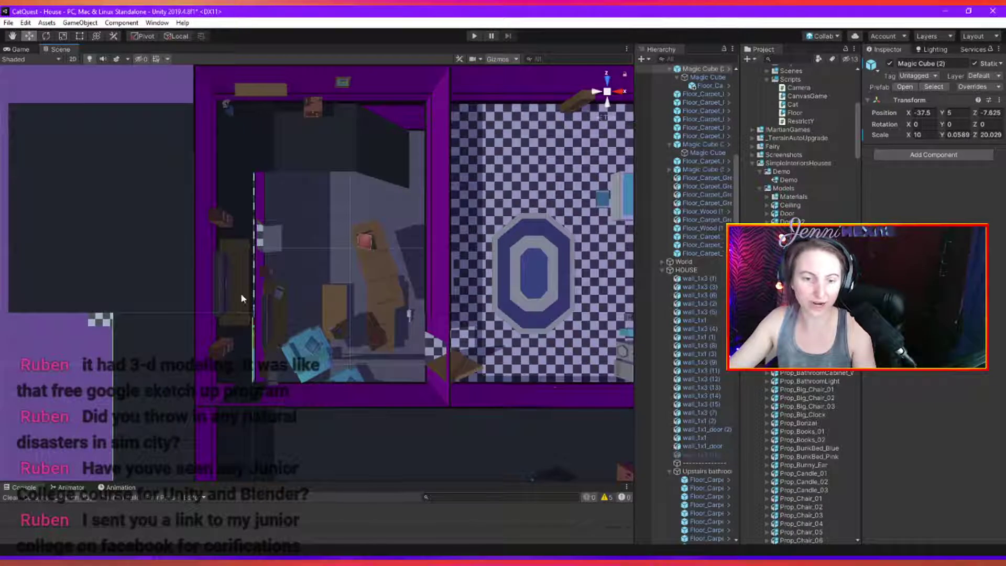
middle_click_drag(241, 297, 275, 313)
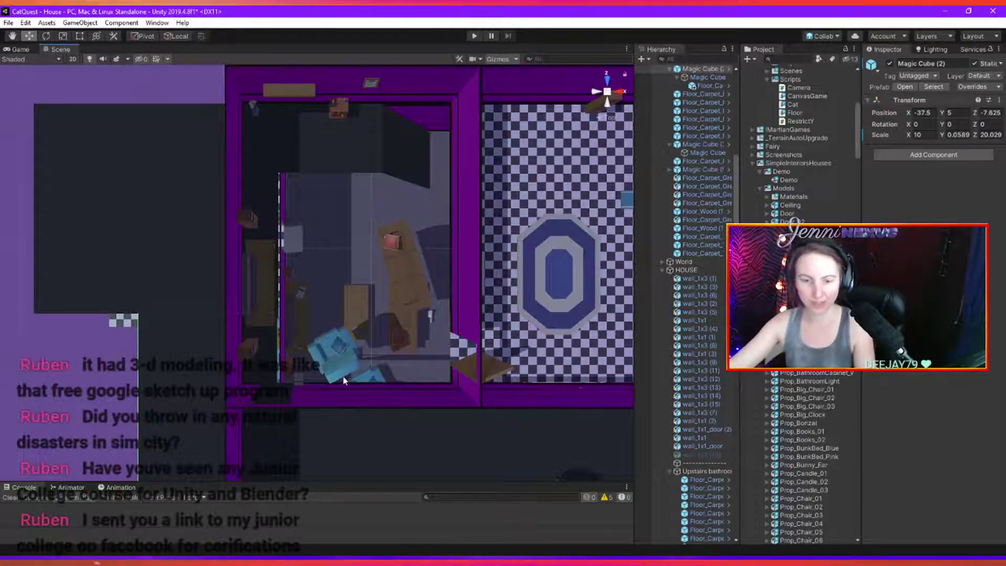
left_click_drag(290, 297, 335, 266, "alt")
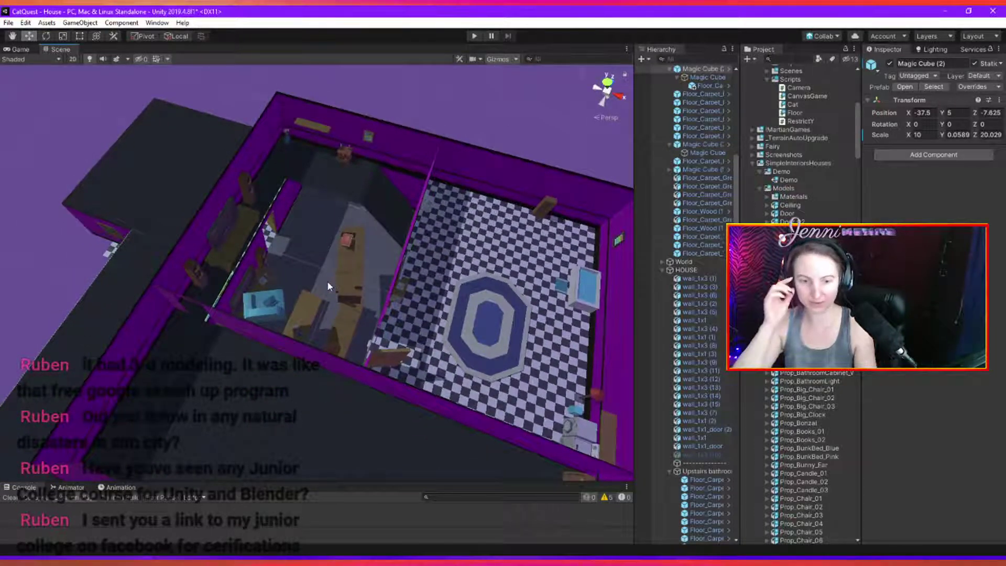
left_click_drag(327, 281, 337, 438, "alt")
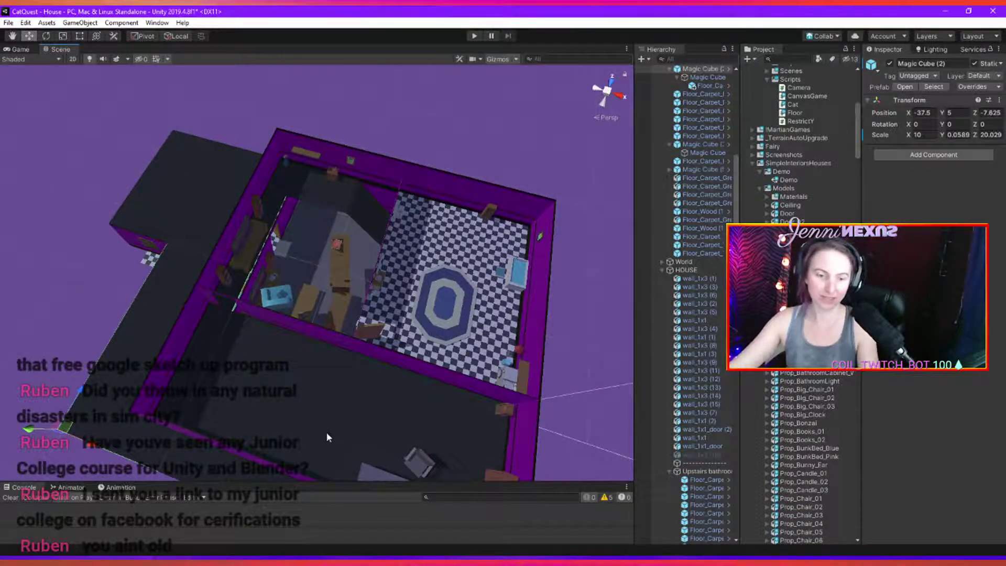
Duplicate the slab Magic Cube (3) and move the copy along Z to 7.39 beneath the furnished living room.
left_click(284, 397)
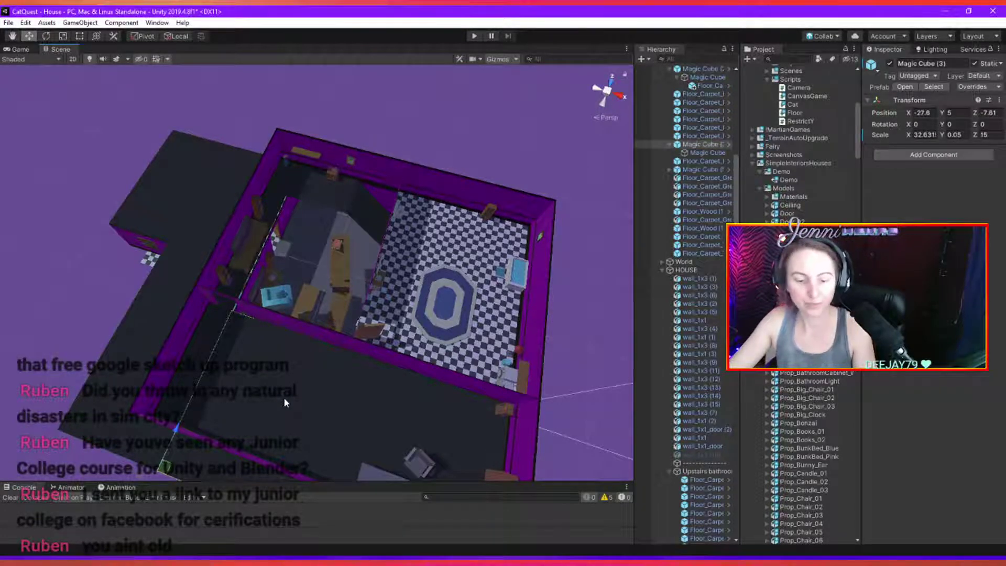
key("ctrl+d")
left_click_drag(177, 432, 330, 274)
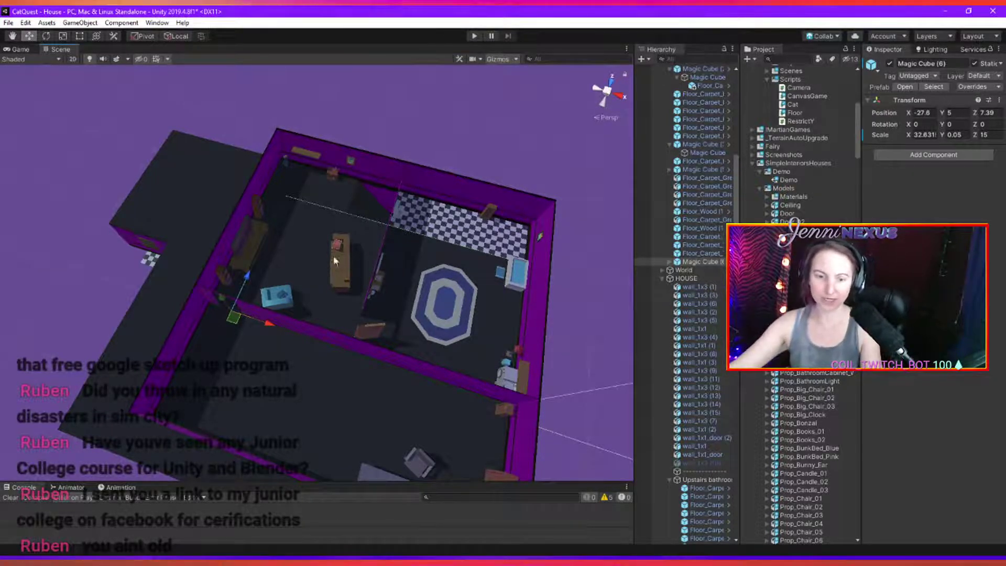
right_click_drag(333, 256, 445, 405)
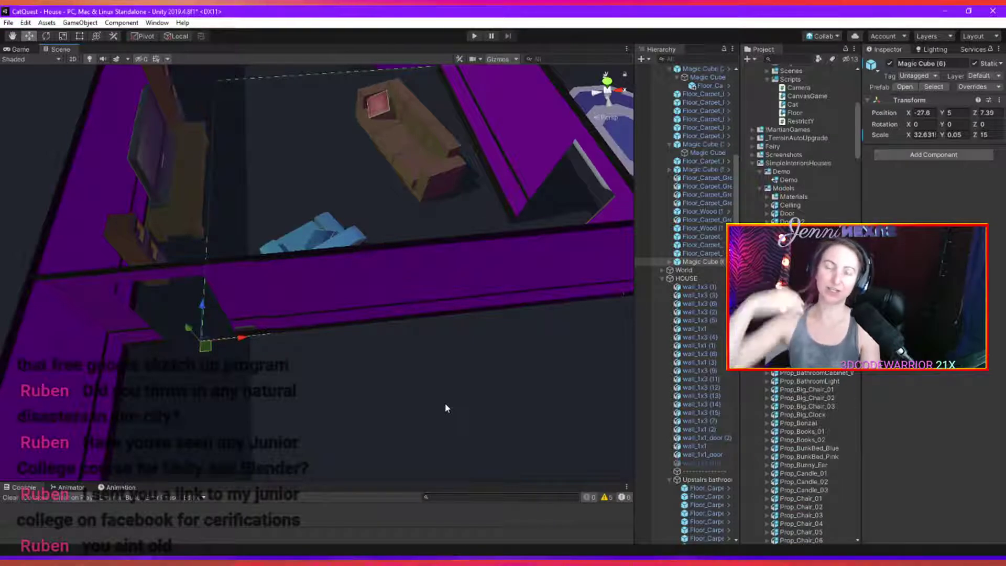
Examine the duplicated slab's alignment with the walls around the furnished living room from above and at an angle.
left_click_drag(365, 352, 356, 321, "alt")
scroll(275, 338, "up", 5)
mouse_move(305, 281)
left_mouse_down()
mouse_move(349, 288)
mouse_move(307, 282)
left_mouse_up()
scroll(307, 282, "down", 5)
middle_click_drag(397, 307, 413, 419)
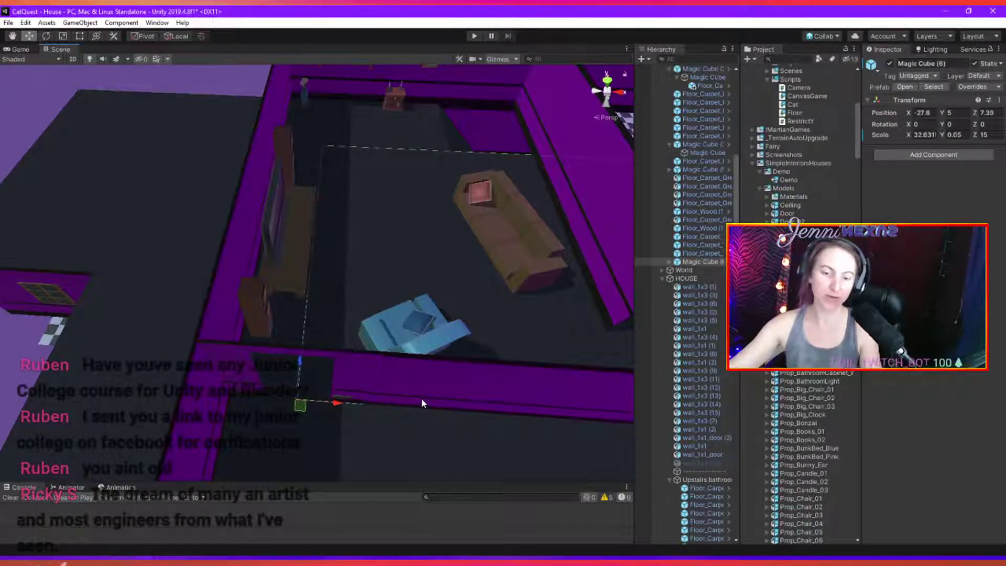
left_click_drag(460, 297, 474, 314, "alt")
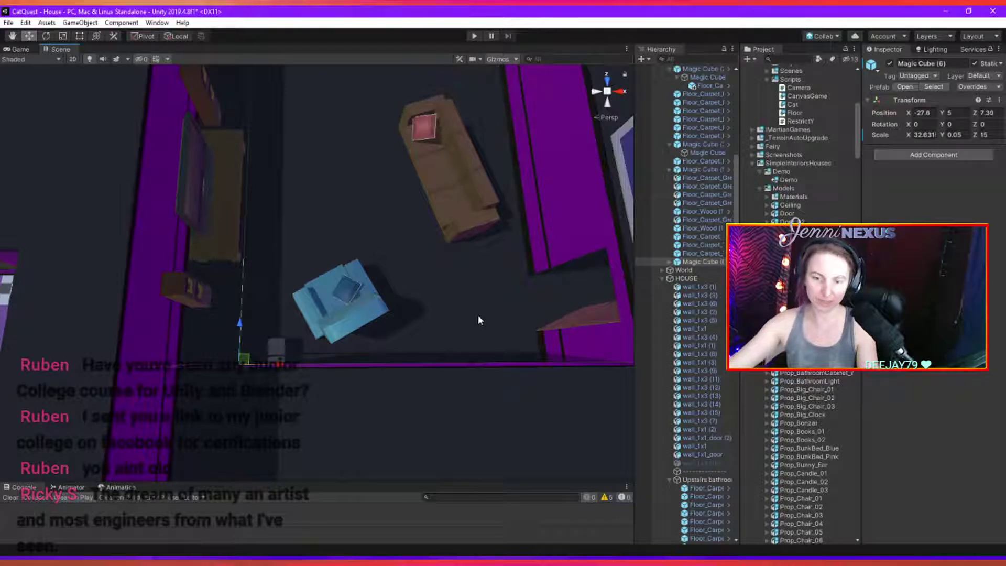
left_click_drag(479, 331, 385, 320, "alt")
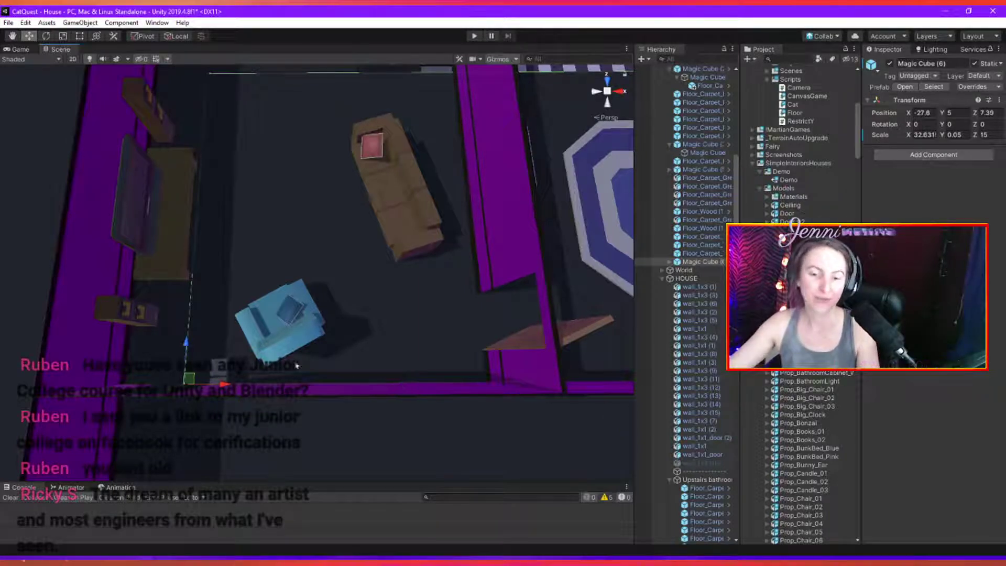
middle_click_drag(253, 366, 321, 400)
left_click_drag(439, 439, 482, 377, "alt")
middle_click_drag(447, 390, 450, 354)
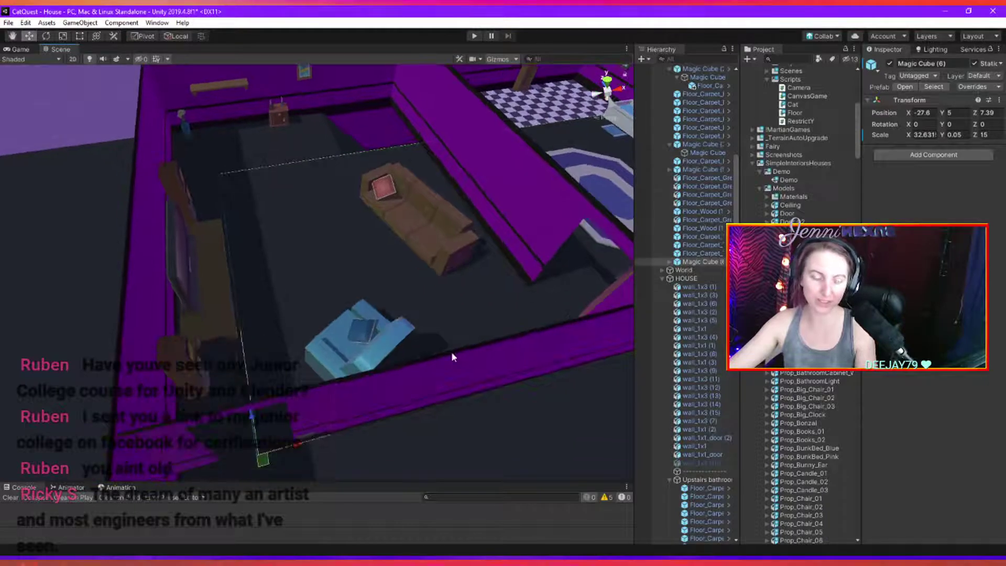
left_click_drag(450, 358, 370, 403, "alt")
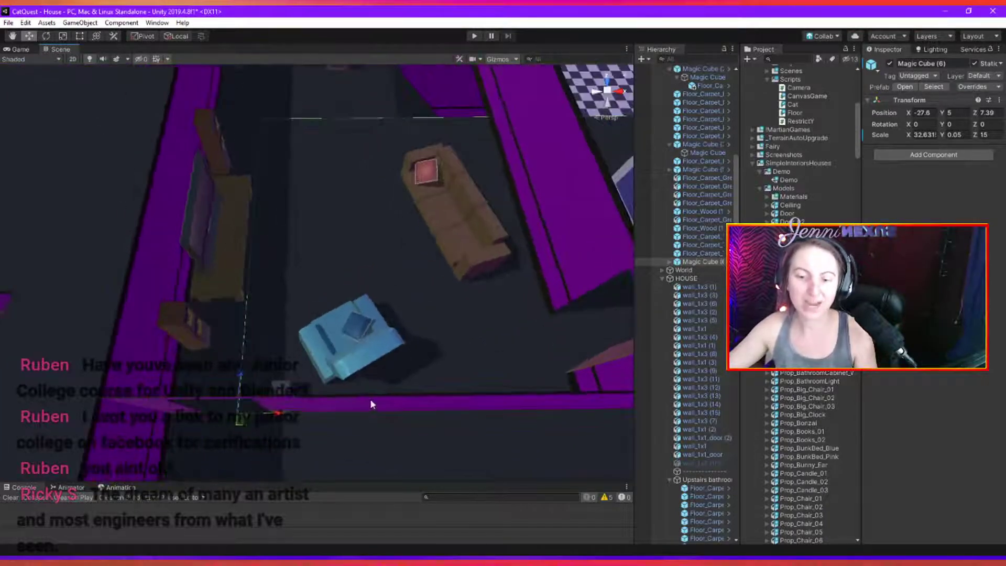
middle_click_drag(445, 363, 328, 379)
left_click_drag(331, 409, 313, 424, "alt")
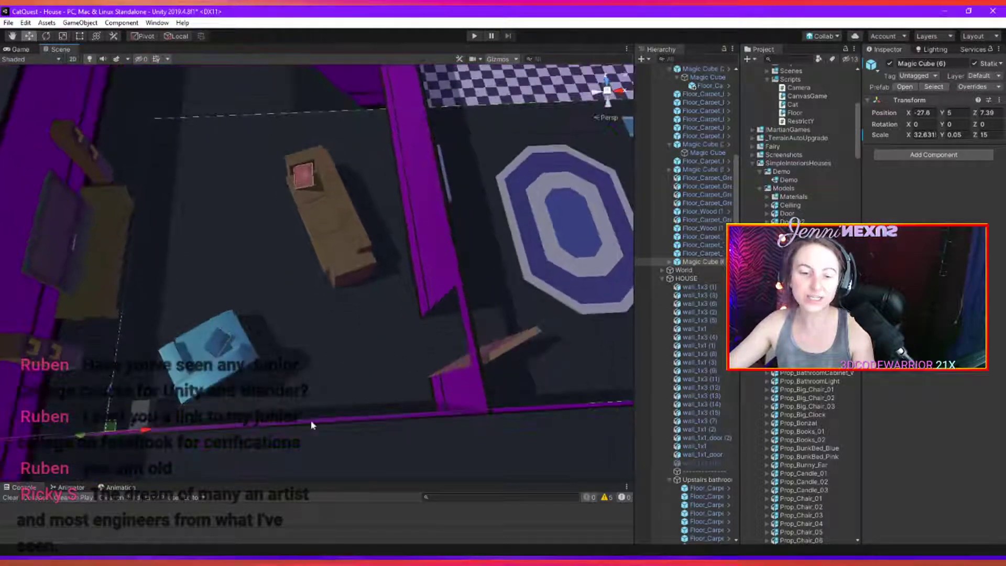
middle_click_drag(219, 396, 325, 372)
left_click(212, 365)
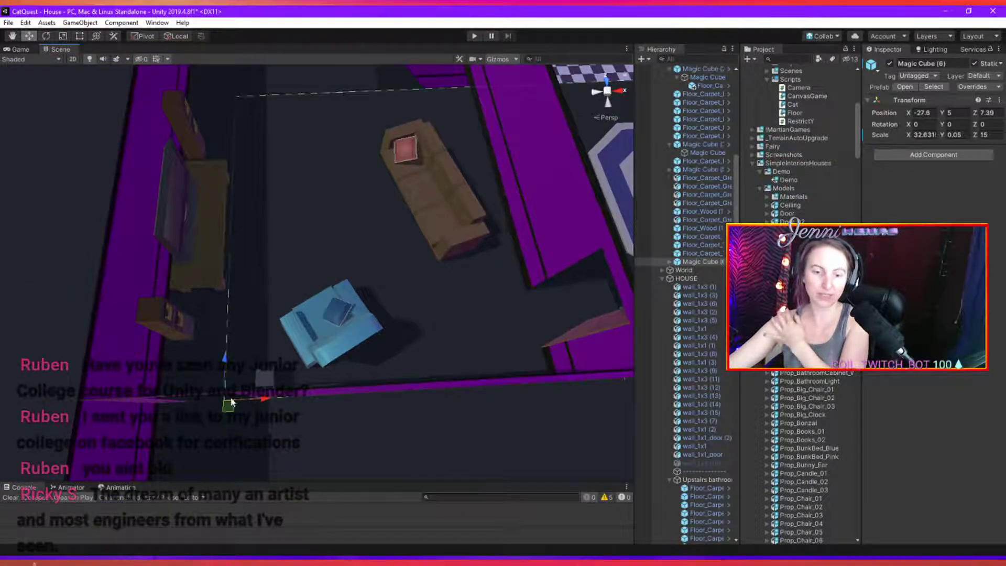
scroll(373, 367, "down", 2)
left_click(250, 365)
Narrow the slab Magic Cube (2) to an X scale of about 7.444 so its edge meets the upper storey's outer wall.
left_click(117, 409)
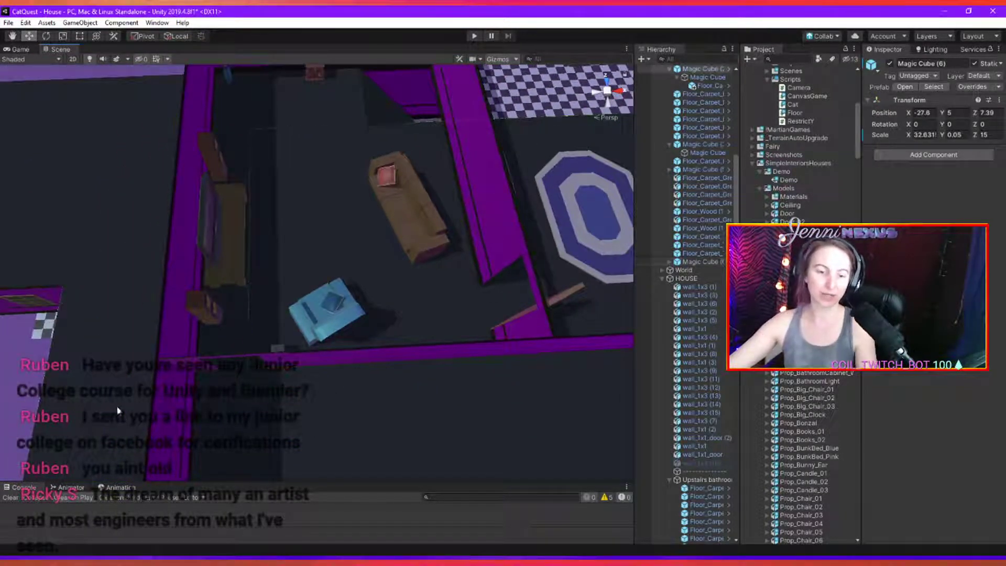
middle_click_drag(322, 405, 414, 264)
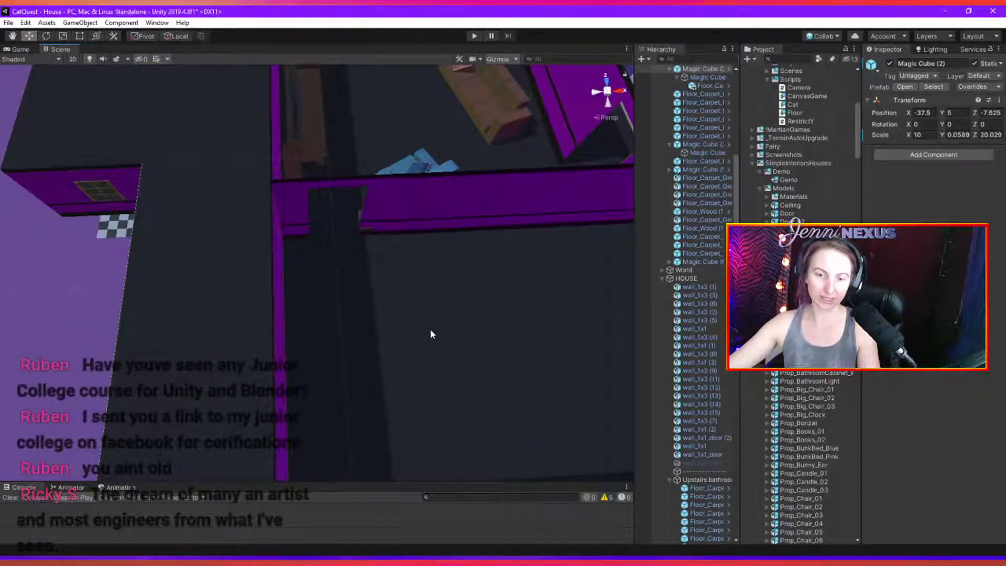
left_click_drag(430, 328, 472, 496, "alt")
scroll(474, 312, "down", 2)
scroll(473, 321, "up", 1)
left_click(379, 296)
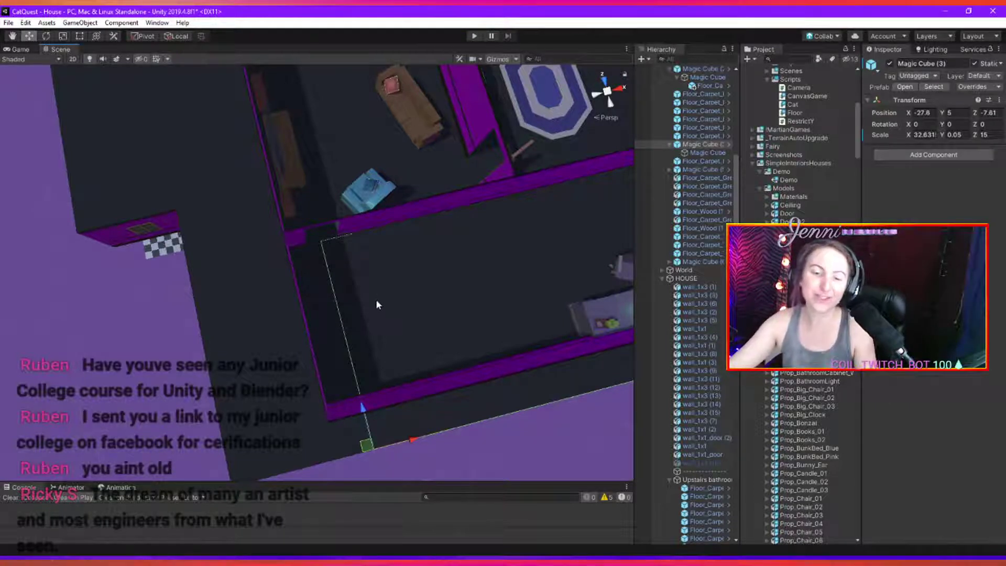
left_click(267, 399)
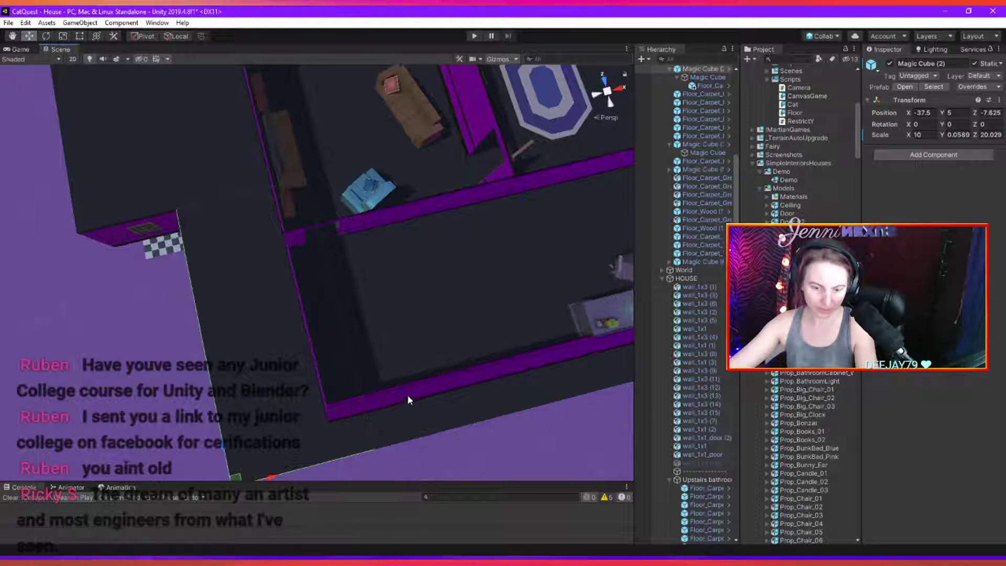
key("r")
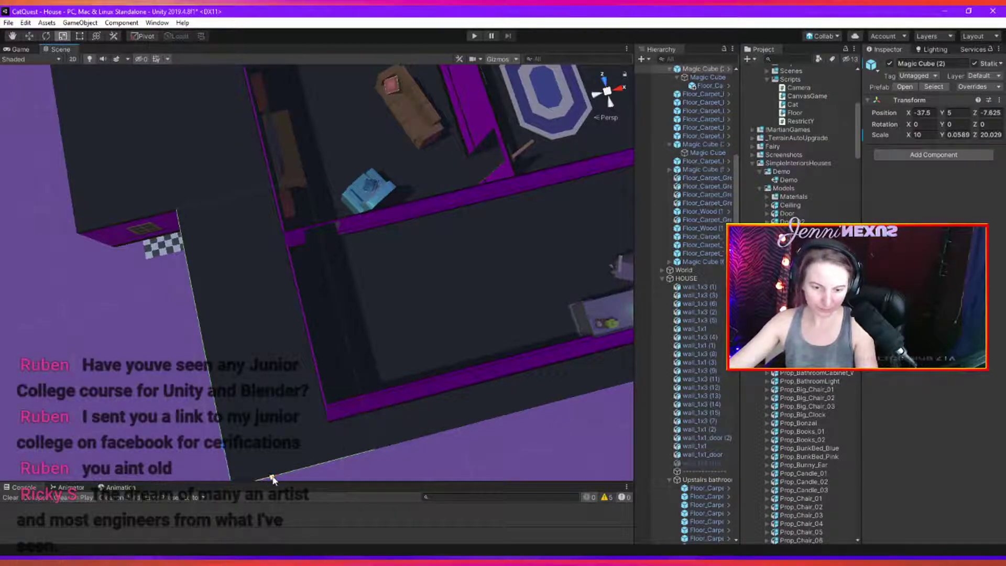
left_click_drag(271, 477, 481, 288)
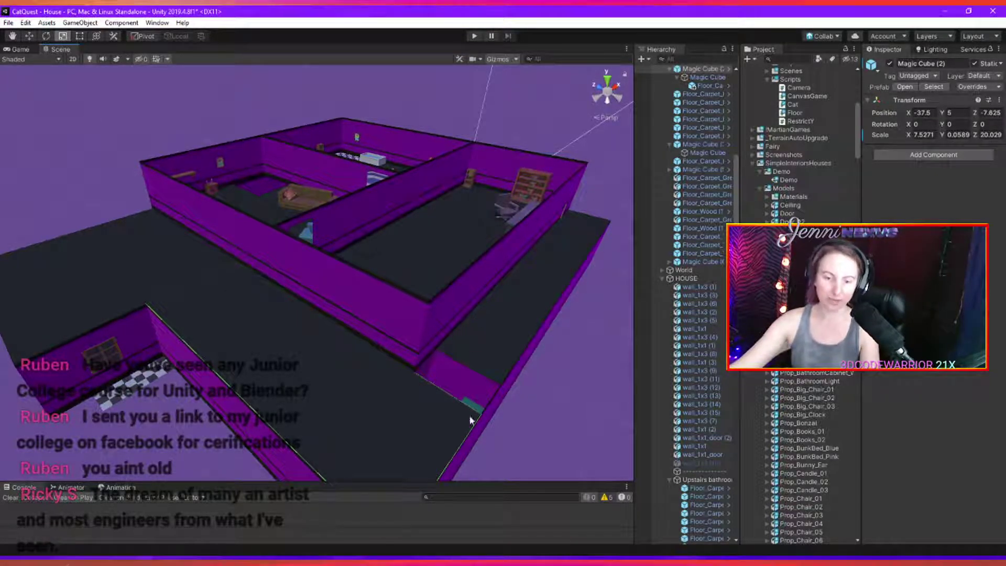
scroll(489, 360, "down", 2)
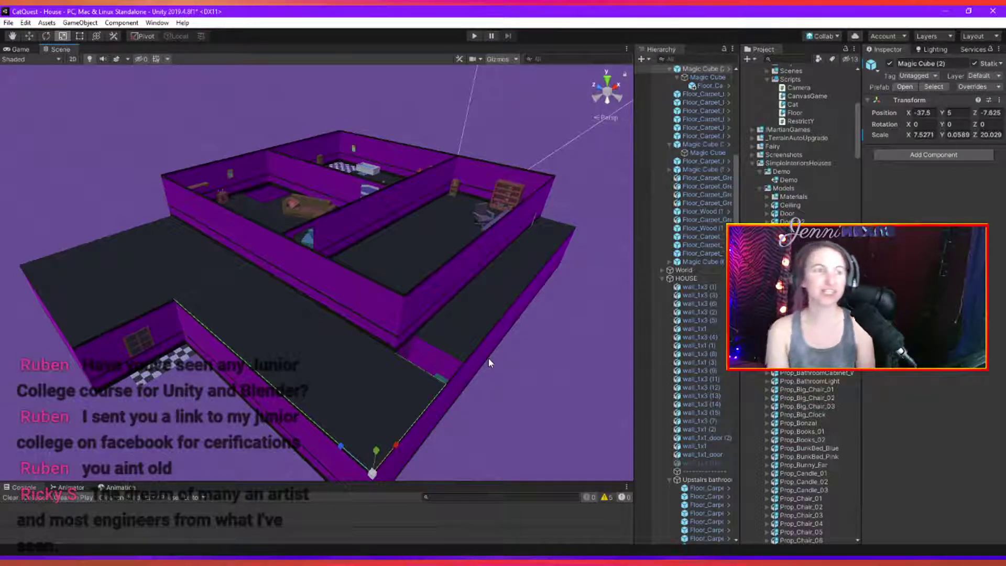
middle_click_drag(488, 362, 244, 404)
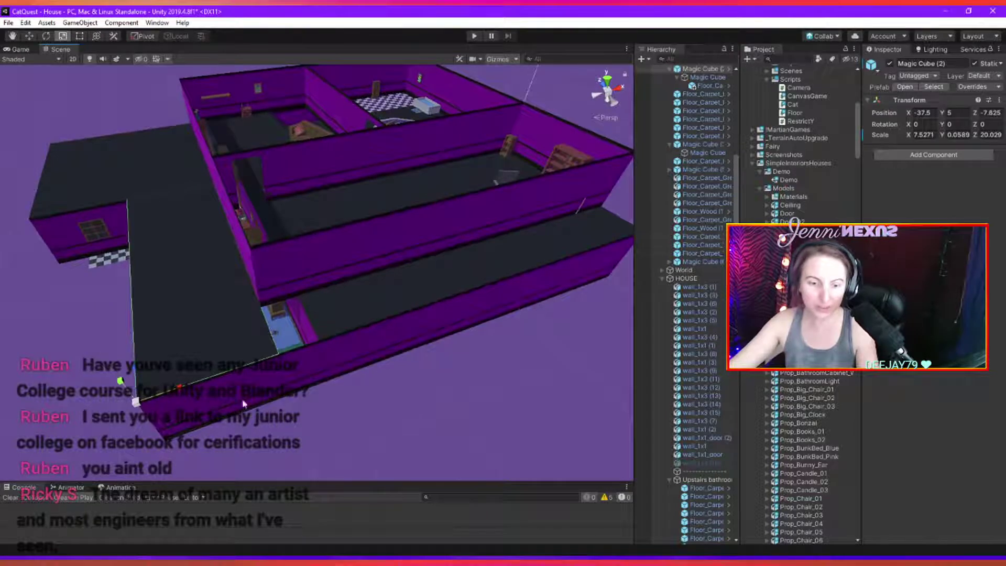
left_click_drag(188, 392, 182, 399)
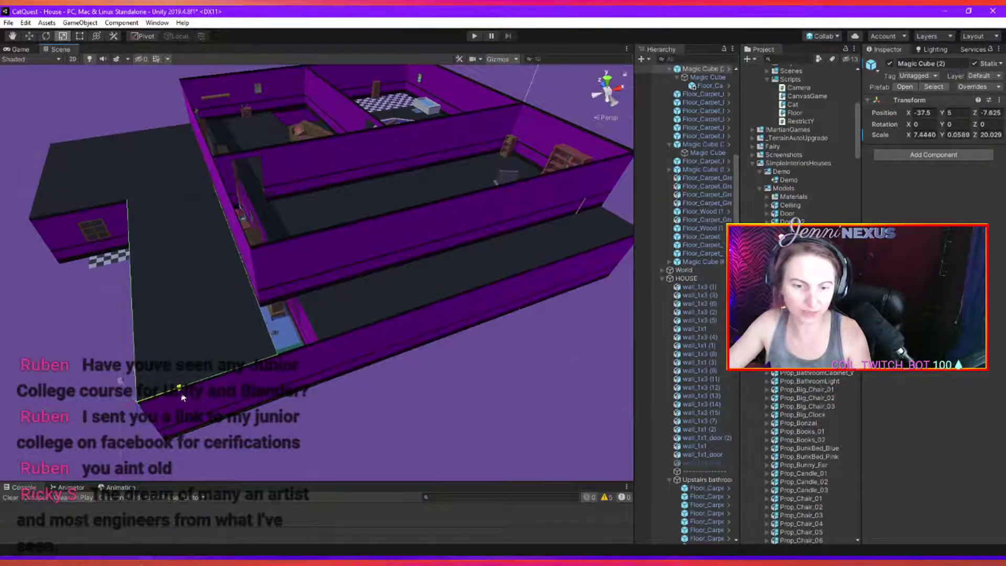
Select the slabs Magic Cube (3) and Magic Cube (6) together and move them along X to -30.1.
left_click(347, 315)
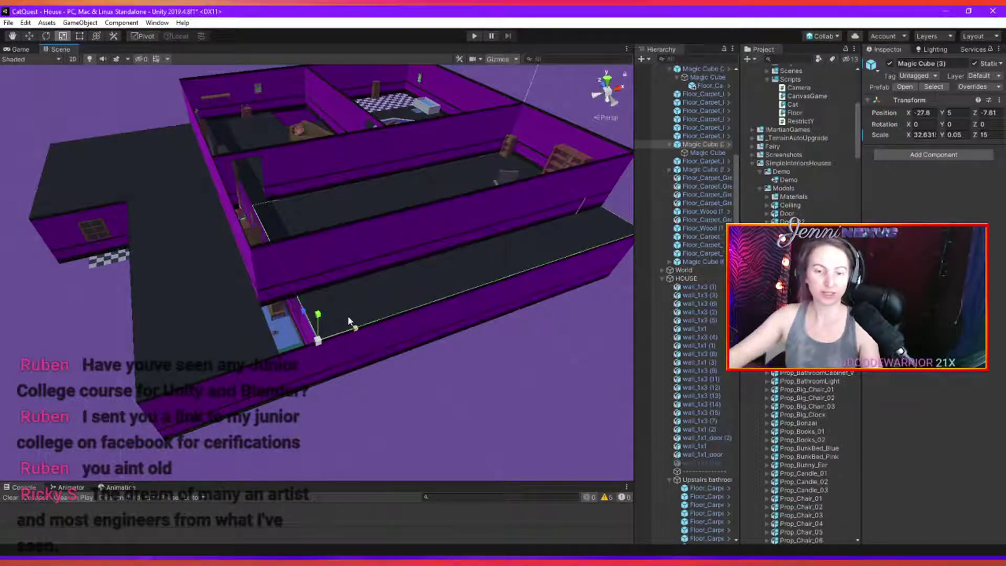
left_click_drag(349, 307, 399, 367, "alt")
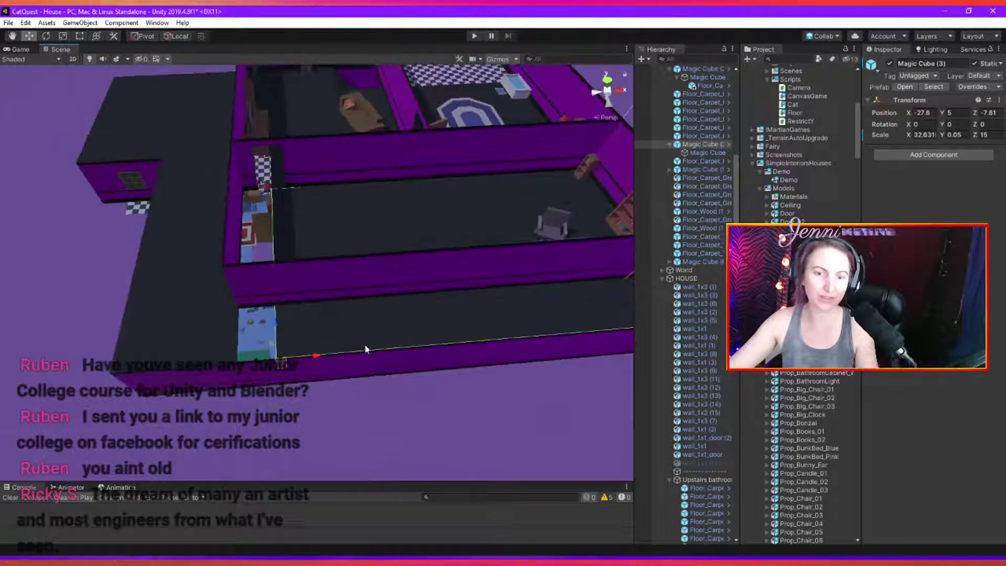
scroll(431, 379, "up", 3)
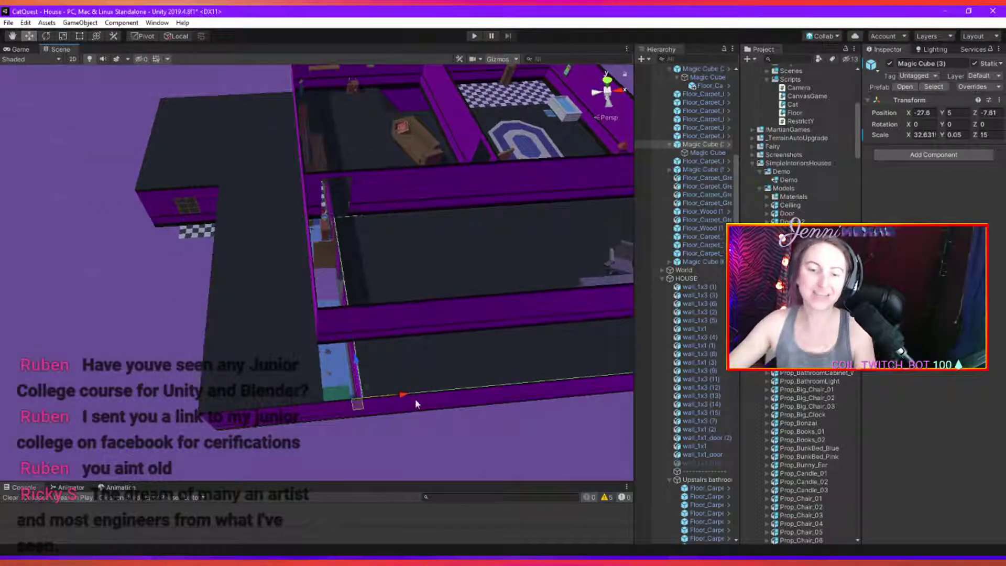
left_click_drag(464, 325, 461, 351, "alt")
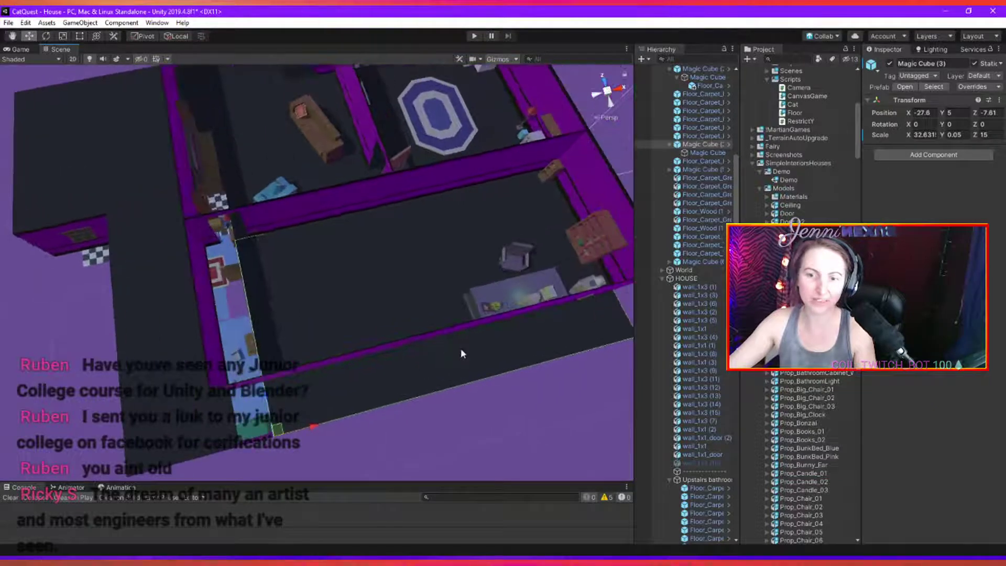
left_click(256, 155, "shift")
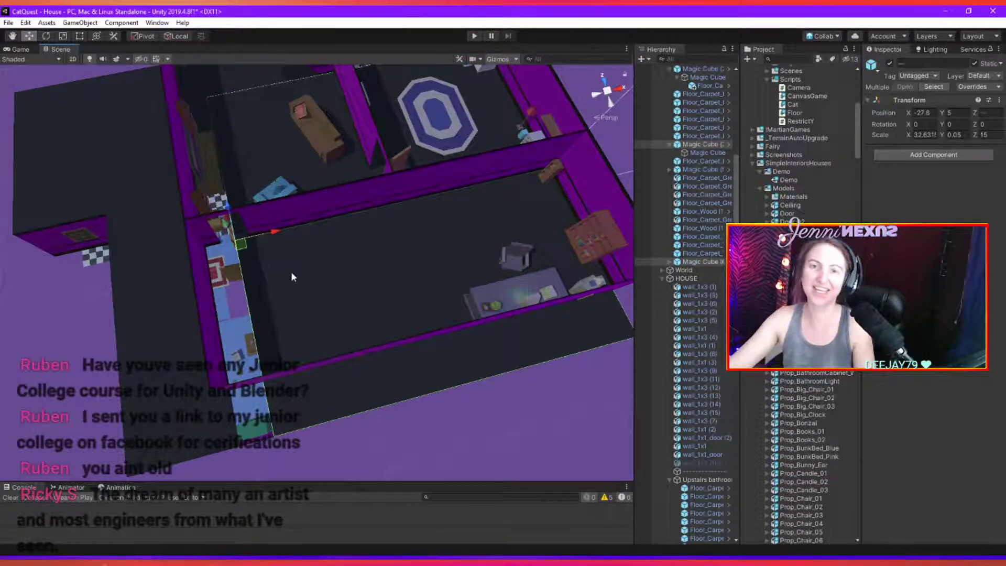
left_click_drag(276, 232, 248, 246)
Stretch both selected slabs to an X scale of about 36.064 so they span to the far outer wall.
left_click_drag(310, 320, 418, 252, "alt")
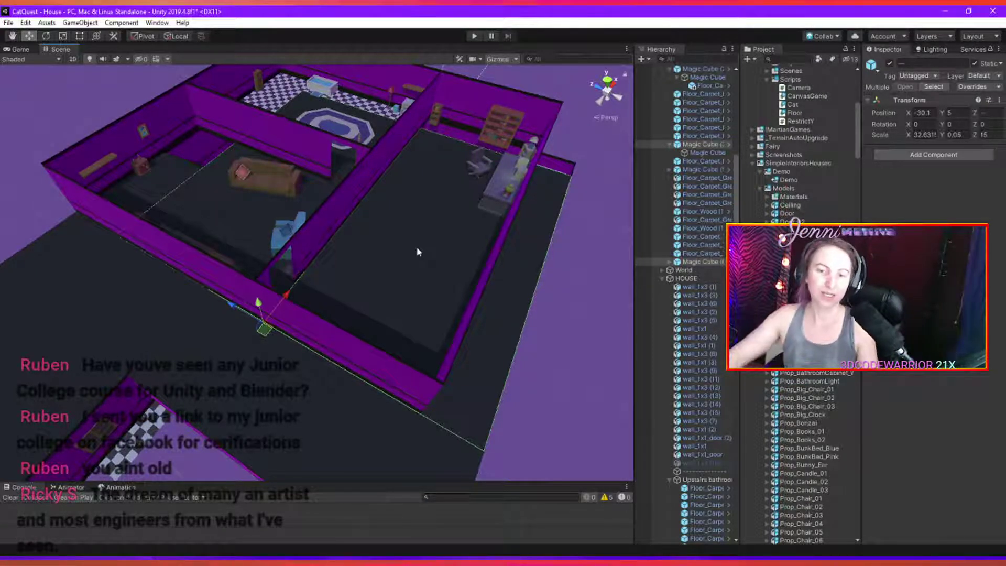
left_click_drag(489, 314, 296, 390, "alt")
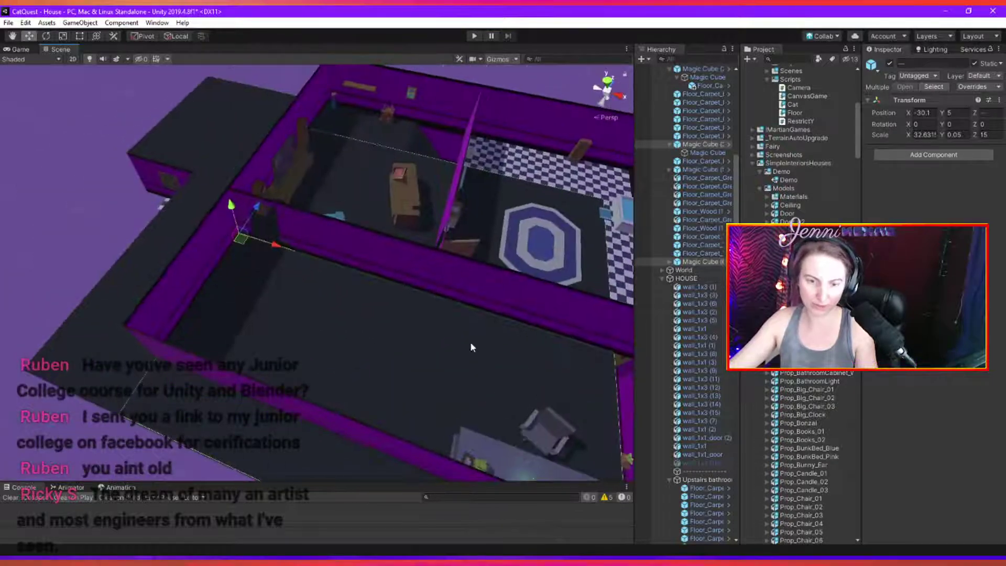
middle_click_drag(470, 342, 317, 209)
left_click_drag(336, 212, 483, 322, "alt")
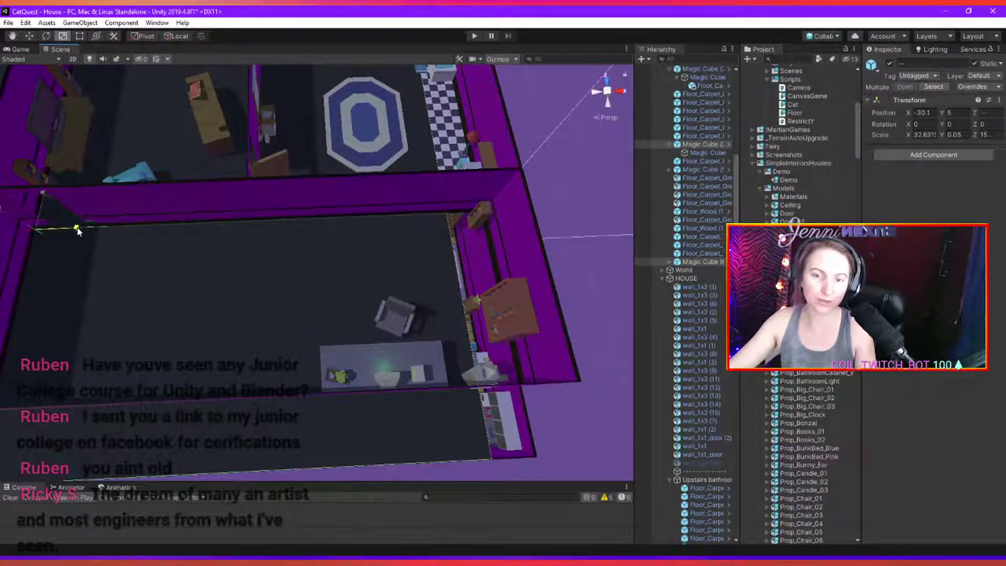
left_click_drag(77, 228, 323, 332)
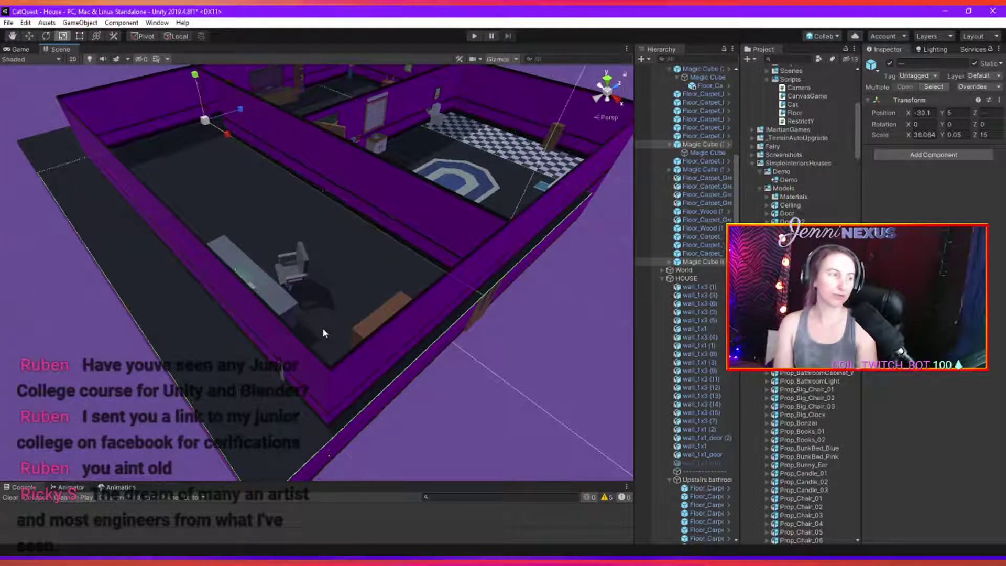
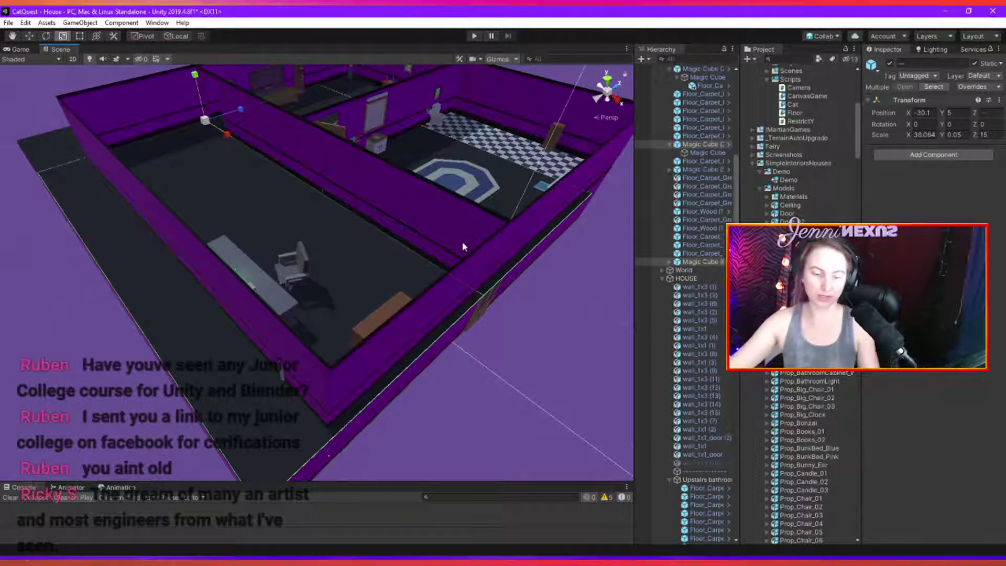
Examine how Magic Cube (6) covers the upstairs bathroom and living room, selecting the slab and the exposed checkered floor tile in turn.
left_click_drag(321, 234, 281, 258, "alt")
left_click(305, 353)
left_click_drag(305, 353, 328, 366, "alt")
left_click(474, 442)
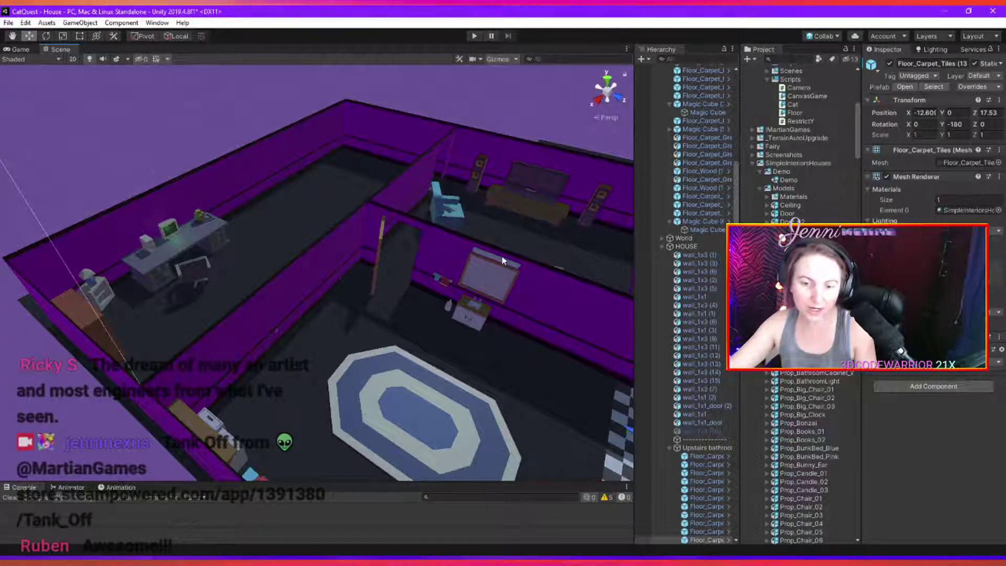
middle_click_drag(487, 367, 420, 301)
scroll(425, 319, "down", 3)
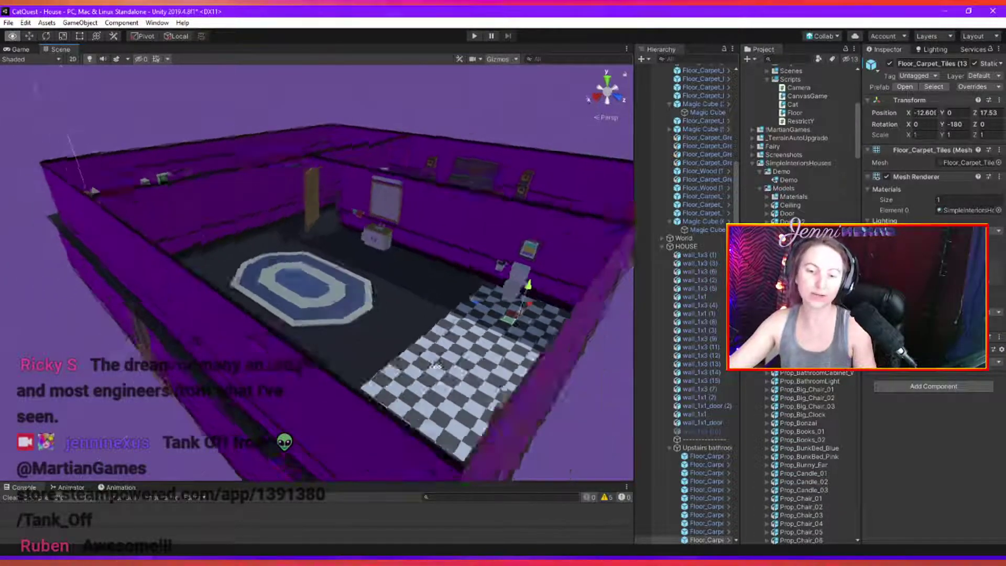
scroll(431, 338, "up", 3)
left_click(430, 333)
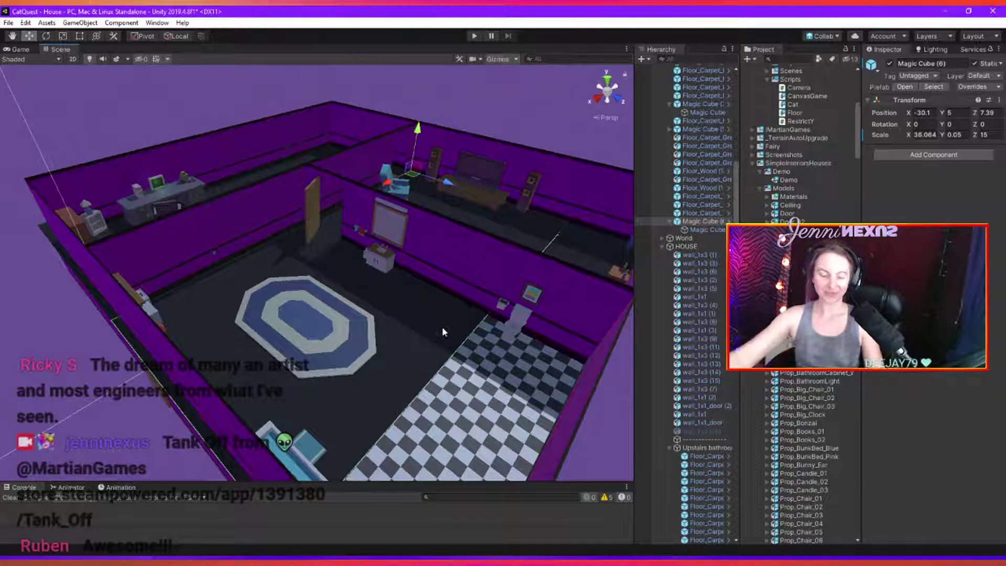
left_click_drag(570, 352, 426, 223, "alt")
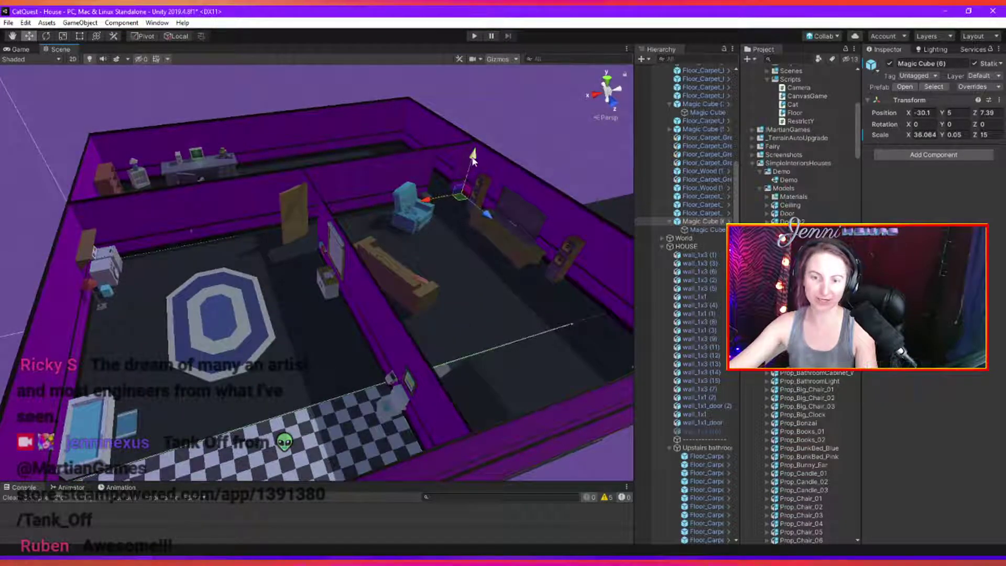
left_click_drag(473, 158, 471, 165)
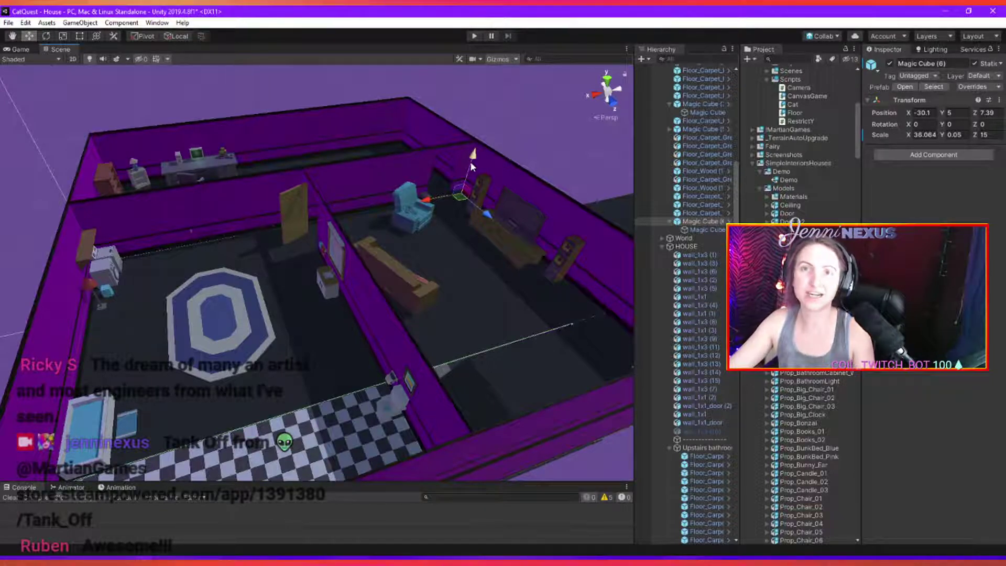
left_click(375, 450)
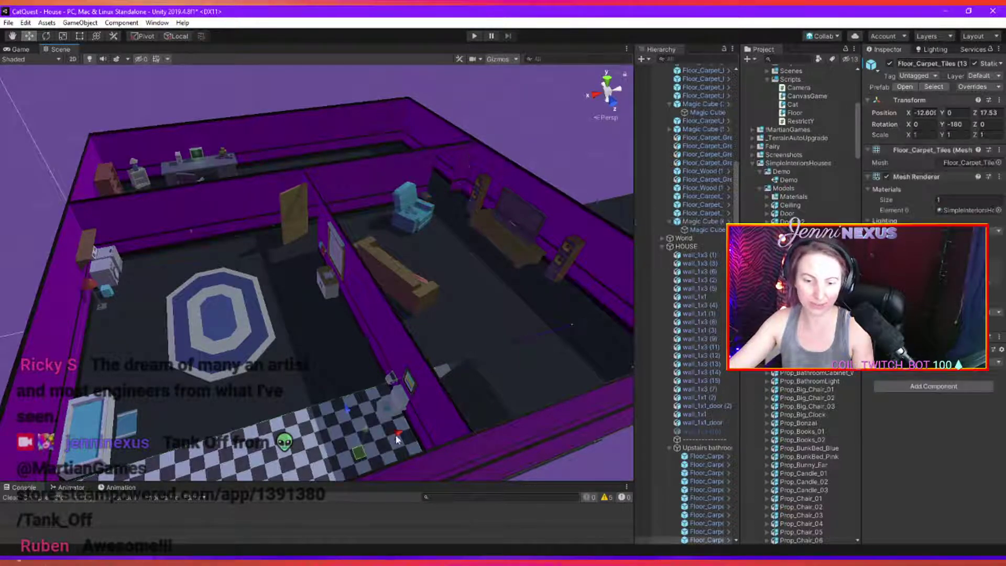
Select the checkered floor tiles along the upstairs bathroom's outer wall together, try shifting them along Z and undo the shift.
left_click_drag(461, 423, 491, 387, "alt")
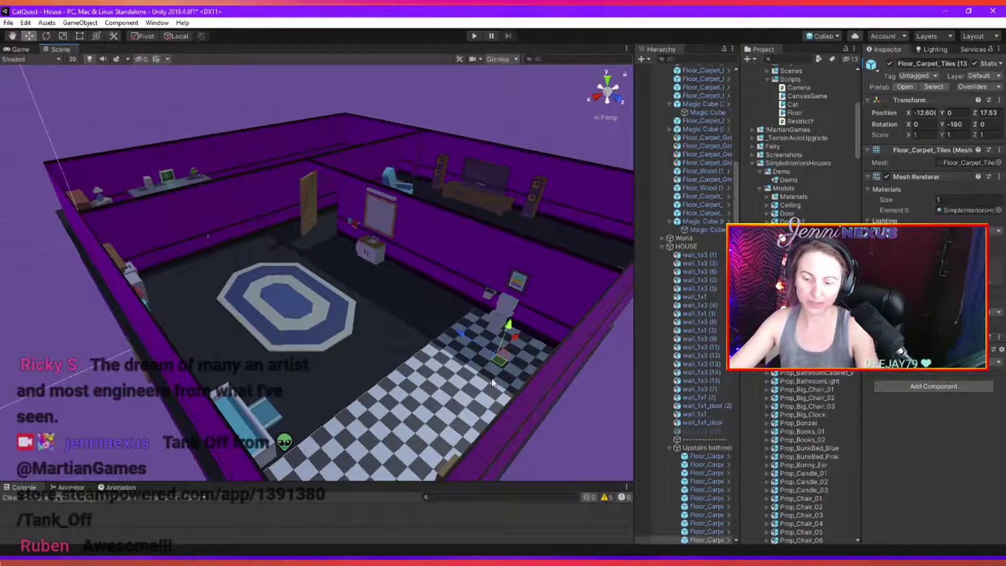
left_click(607, 79)
scroll(481, 199, "up", 10)
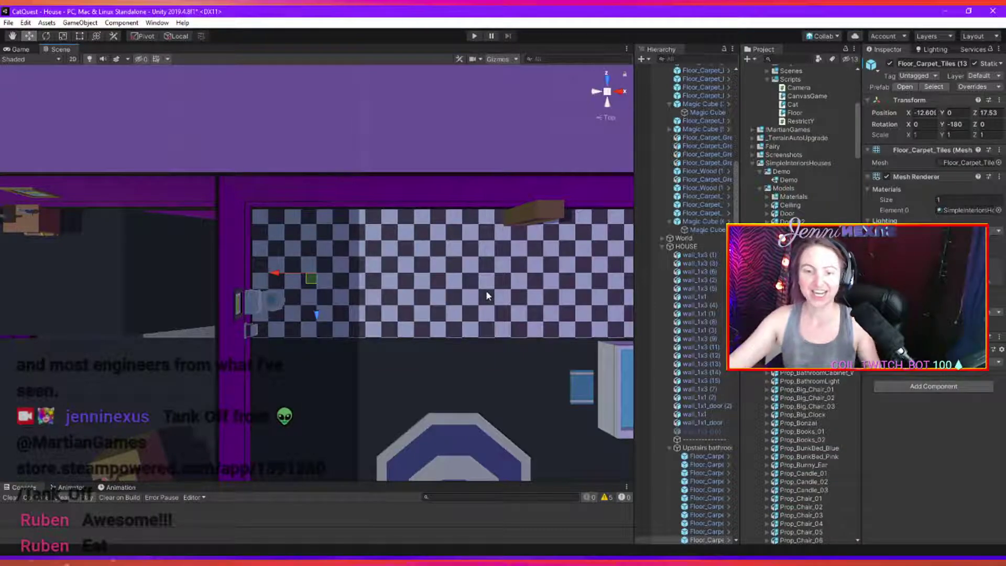
scroll(478, 315, "down", 2)
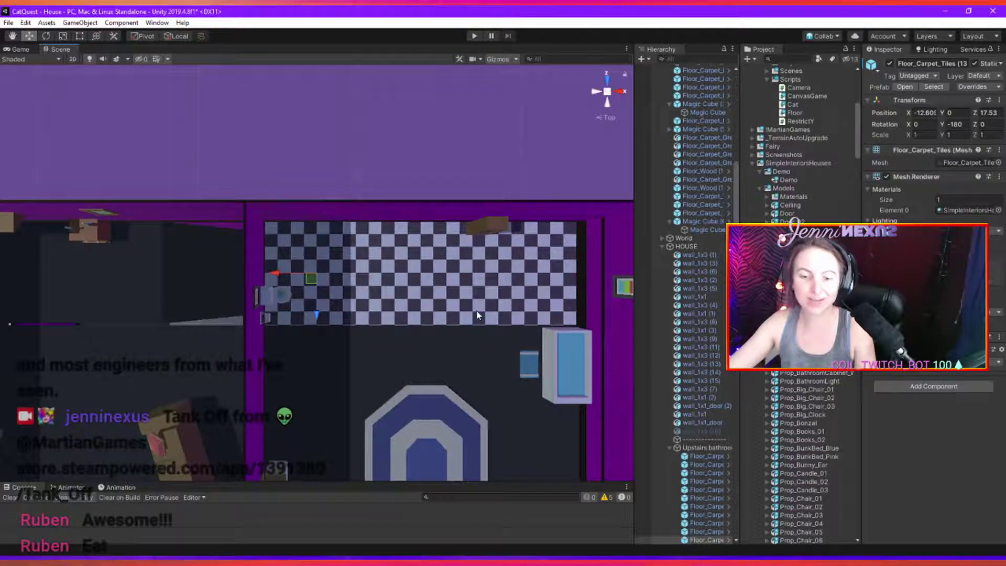
left_click(549, 278, "shift")
left_click(418, 275, "shift")
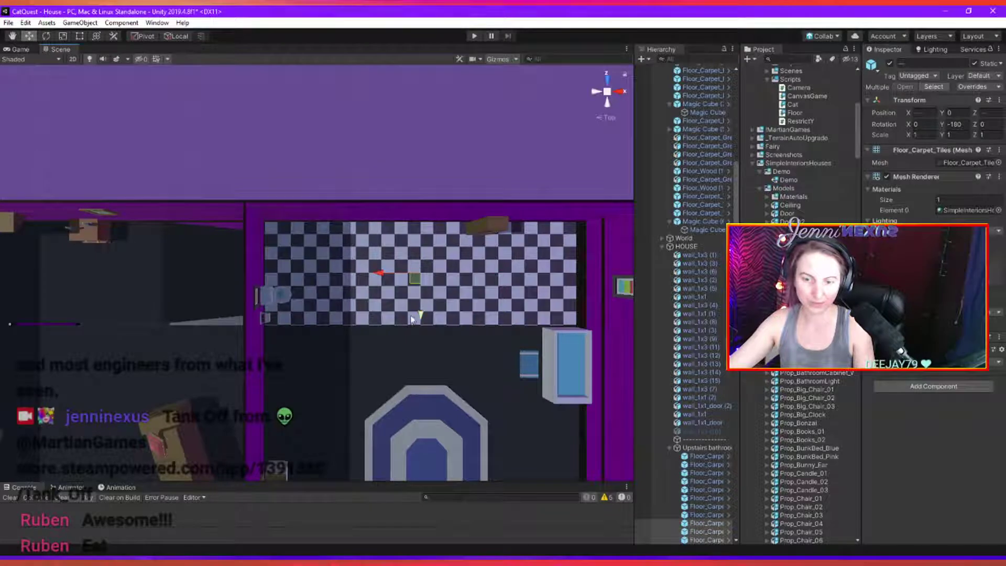
left_click_drag(421, 314, 462, 209)
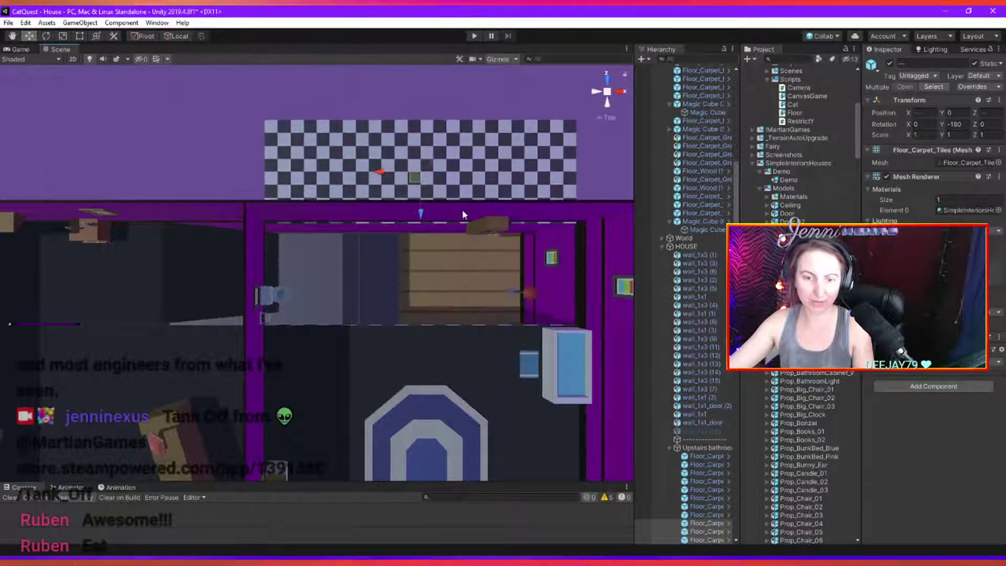
key("ctrl+z")
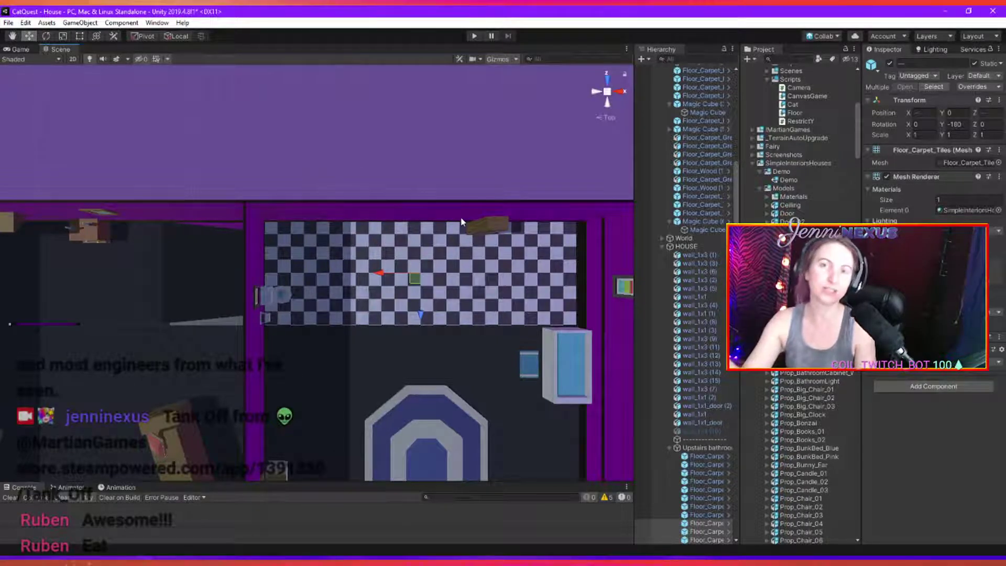
Raise the selected checkered bathroom tiles to a Y position of 0.11 so they sit just above the slab.
left_click_drag(374, 285, 406, 315, "alt")
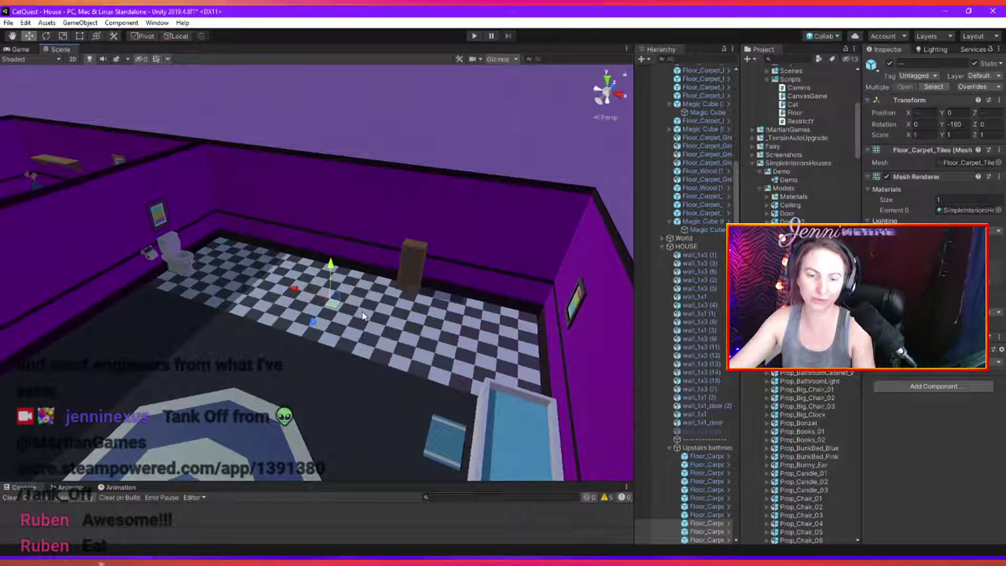
scroll(343, 314, "up", 5)
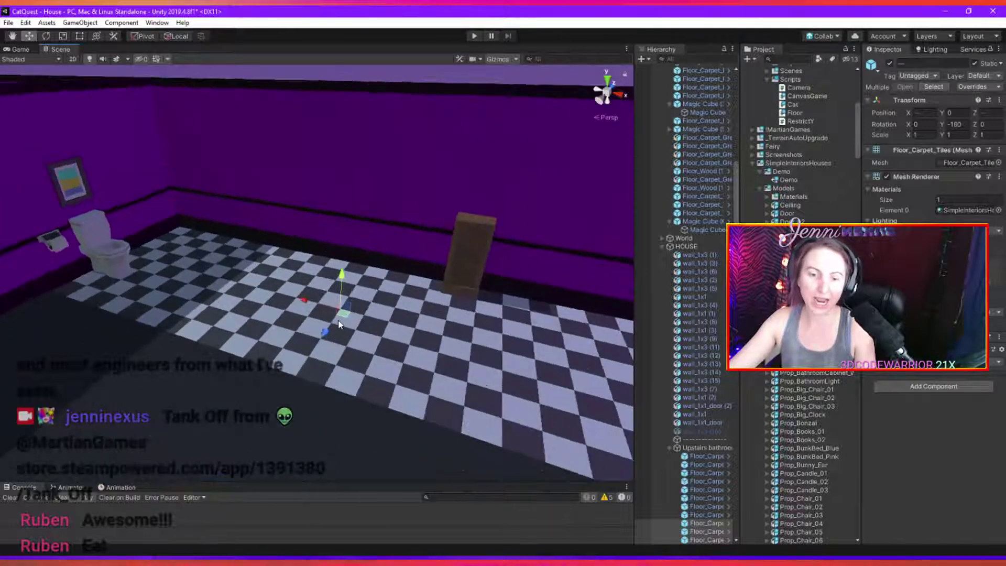
left_click_drag(339, 280, 347, 276)
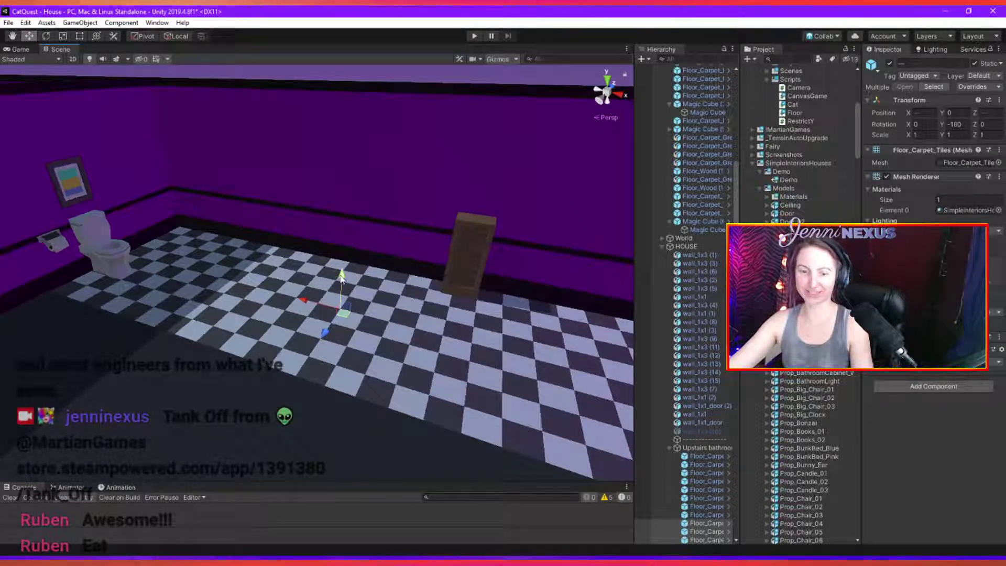
left_click_drag(341, 277, 353, 273)
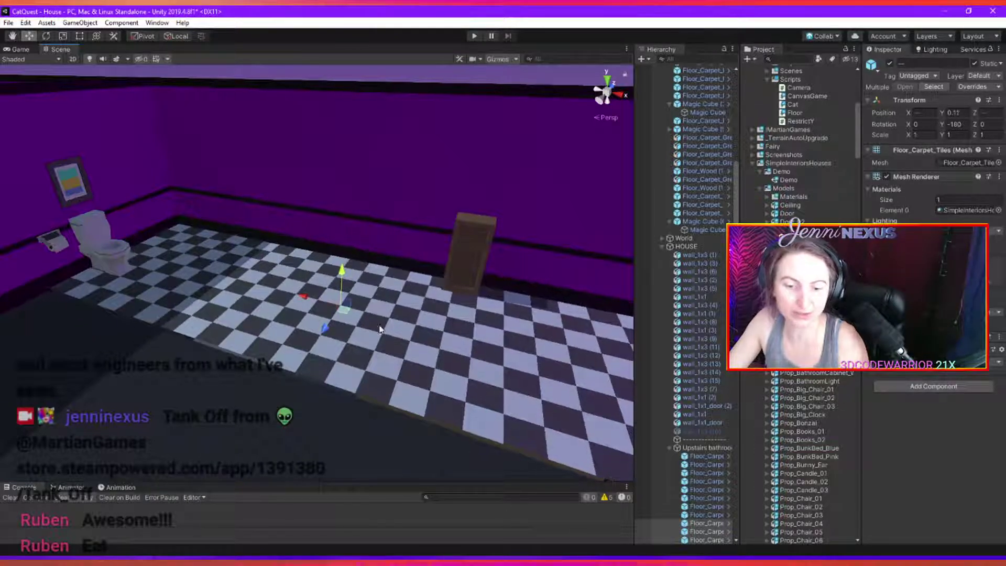
left_click_drag(380, 329, 458, 411, "alt")
scroll(349, 407, "down", 5)
scroll(350, 408, "up", 4)
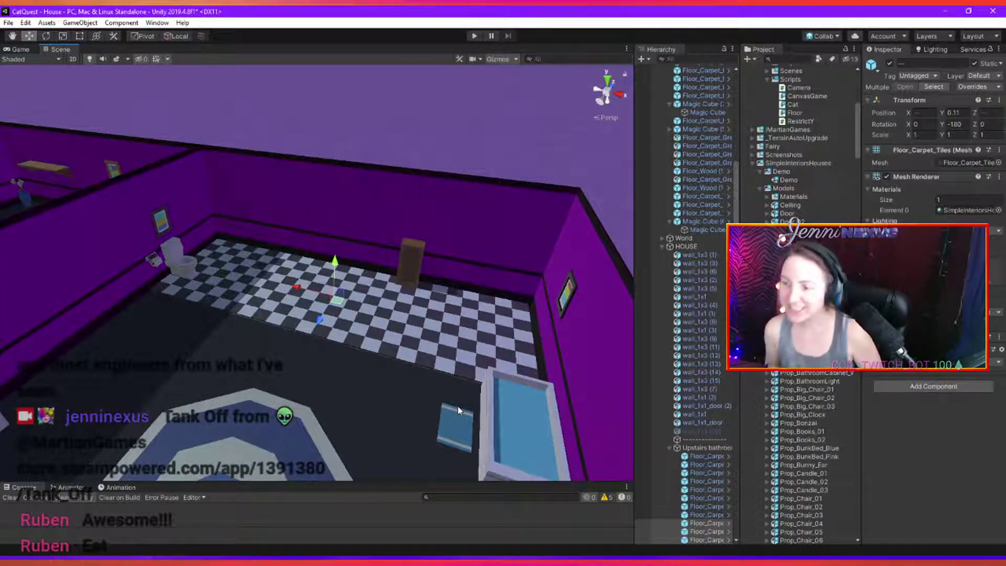
Select all Floor_Carpet tiles in the Upstairs bathroom group and raise them so the checkered floor covers the slab.
left_click_drag(405, 420, 296, 356, "alt")
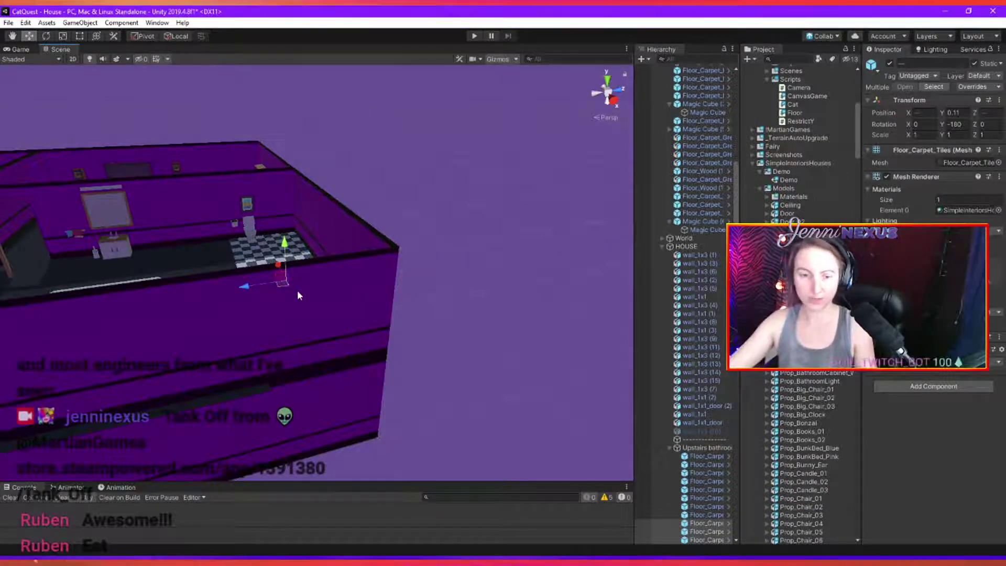
scroll(308, 262, "down", 4)
left_click_drag(308, 262, 334, 352, "alt")
middle_click_drag(334, 352, 461, 347)
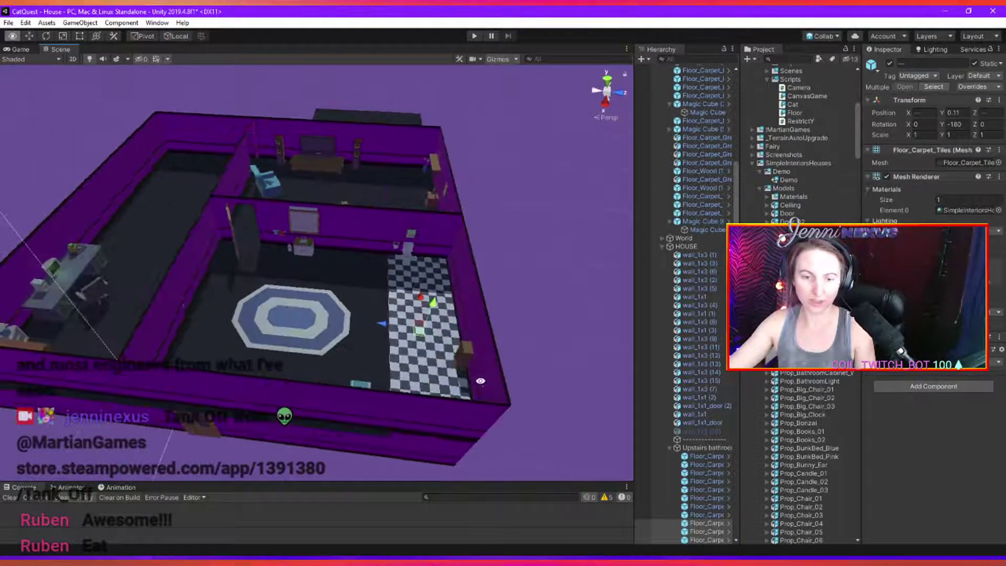
left_click_drag(461, 346, 431, 348, "alt")
scroll(419, 366, "up", 3)
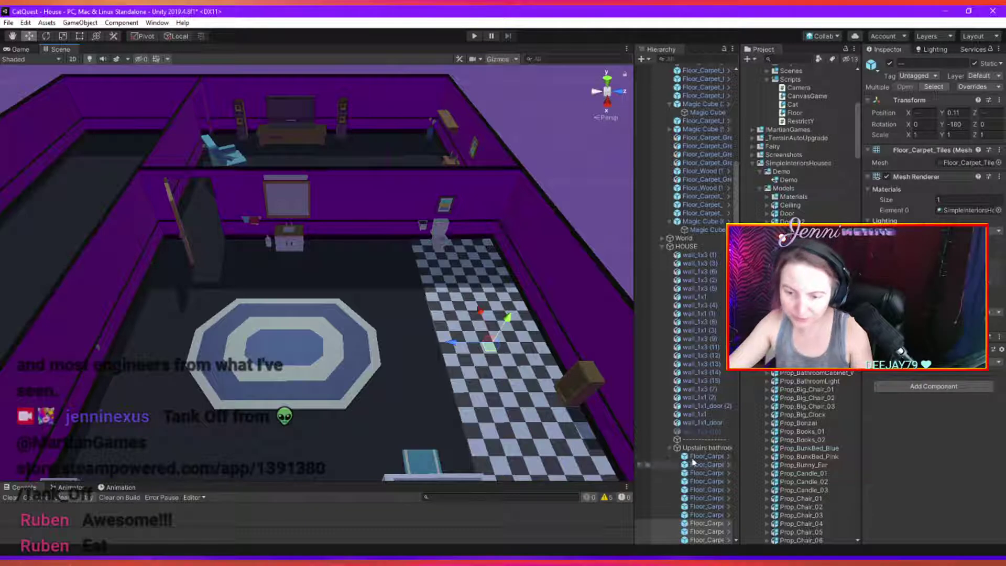
scroll(693, 462, "down", 3)
left_click(706, 397)
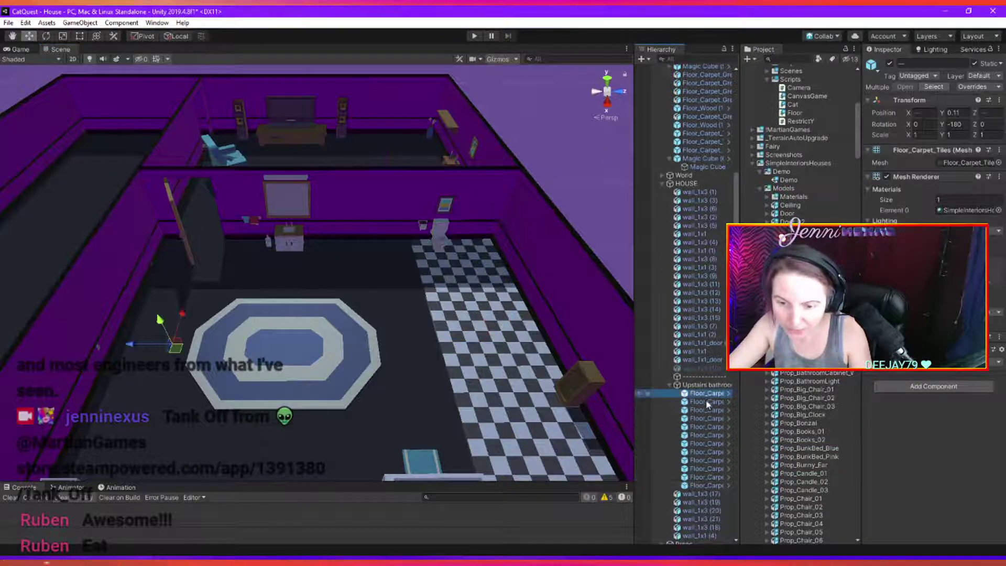
left_click(709, 483, "shift")
left_click_drag(162, 321, 483, 407)
Select the slab Magic Cube (6) and examine the gap along its edge in the upstairs living room floor.
left_click_drag(254, 392, 431, 371, "alt")
left_click(432, 371)
scroll(416, 383, "up", 5)
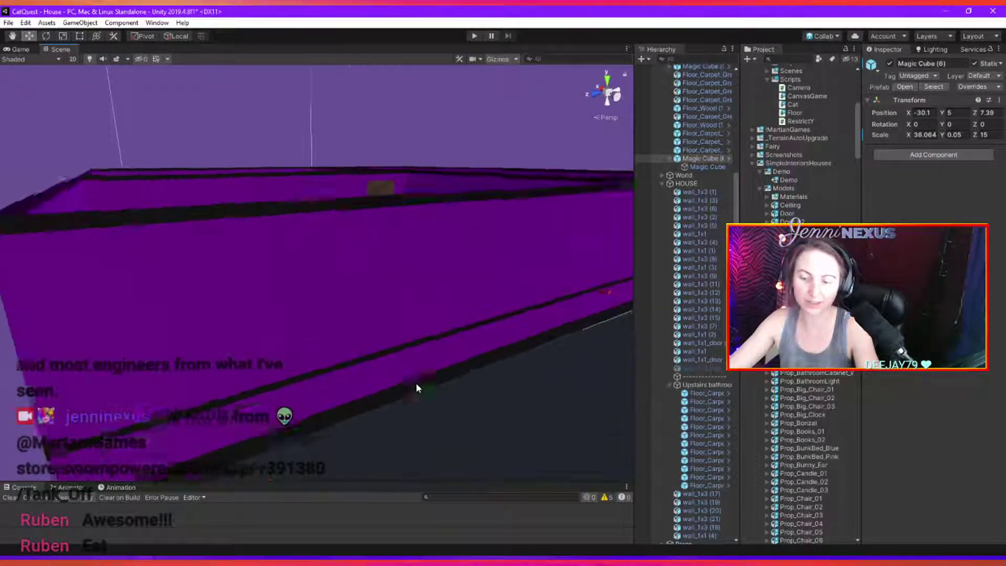
key("KP_7")
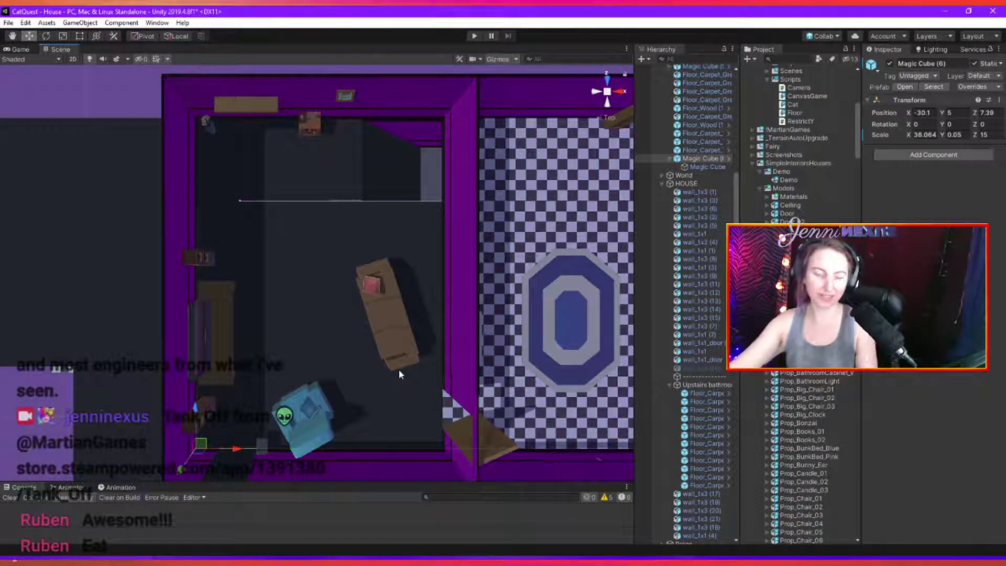
left_click_drag(355, 395, 272, 361, "alt")
scroll(457, 400, "up", 4)
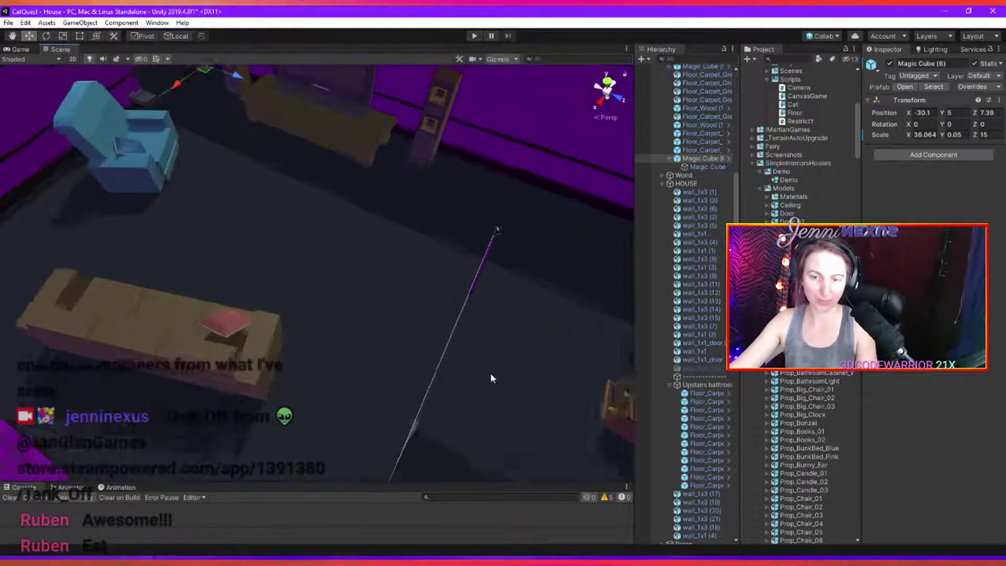
middle_click_drag(490, 373, 400, 347)
left_click_drag(400, 346, 330, 271, "alt")
scroll(362, 314, "up", 3)
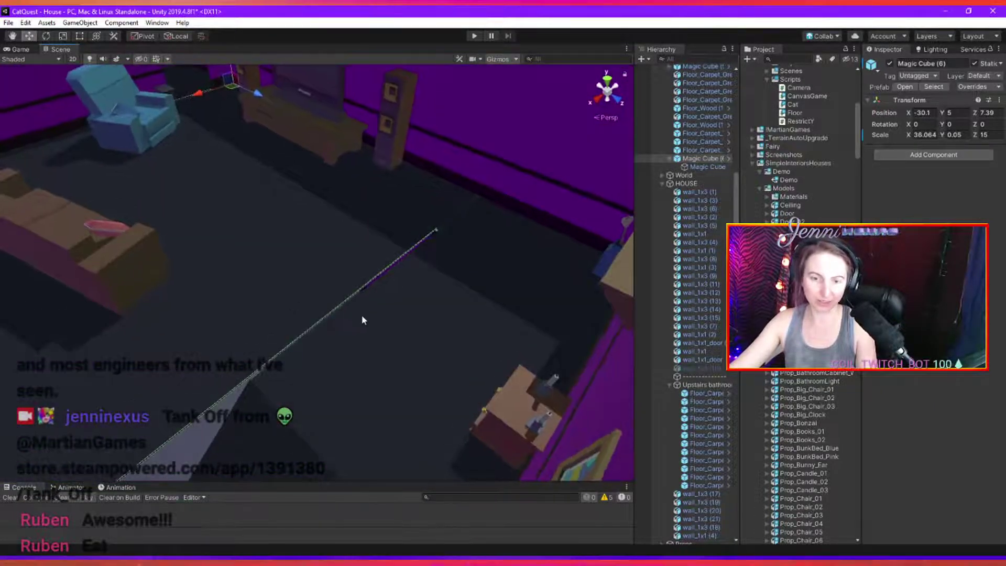
Set the Z scale of Magic Cube (6) to 15.1 to close the gap in the living room floor.
key("e")
key("r")
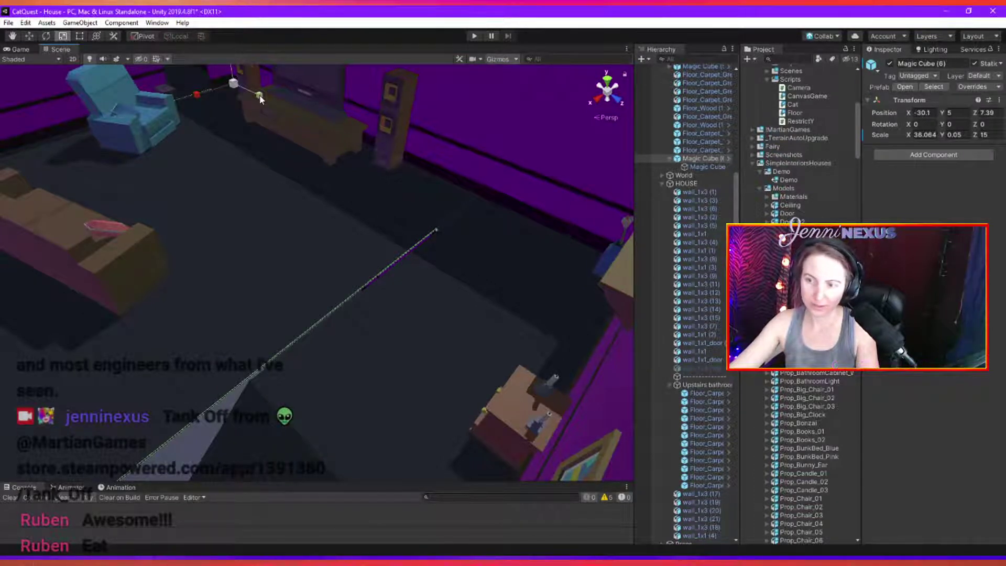
left_click_drag(261, 100, 262, 99)
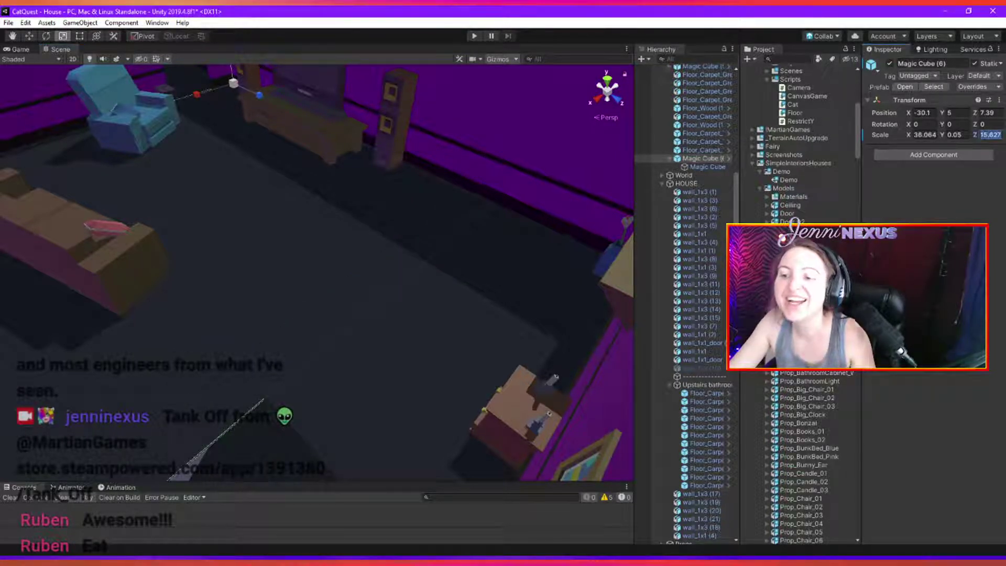
type("15")
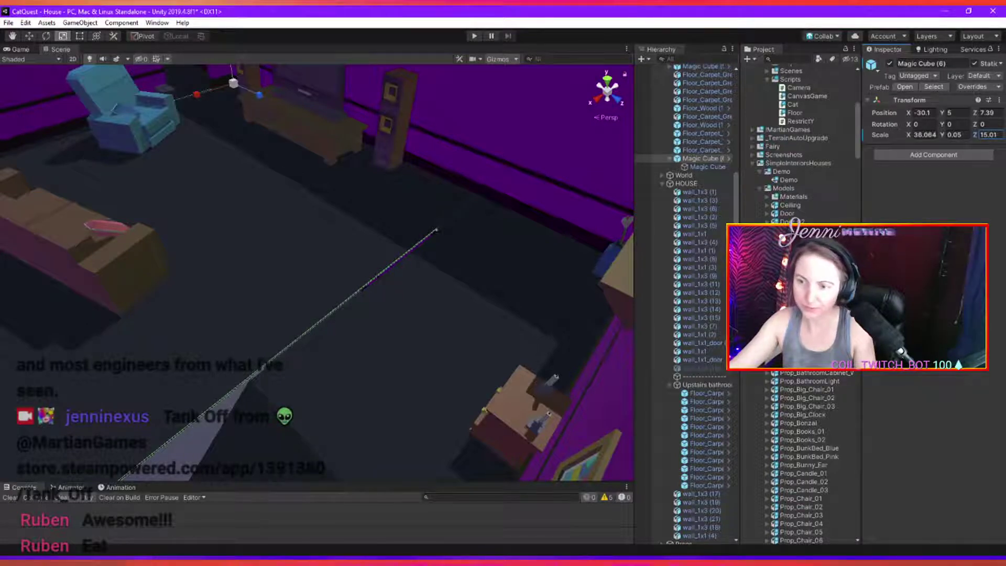
type("15.101")
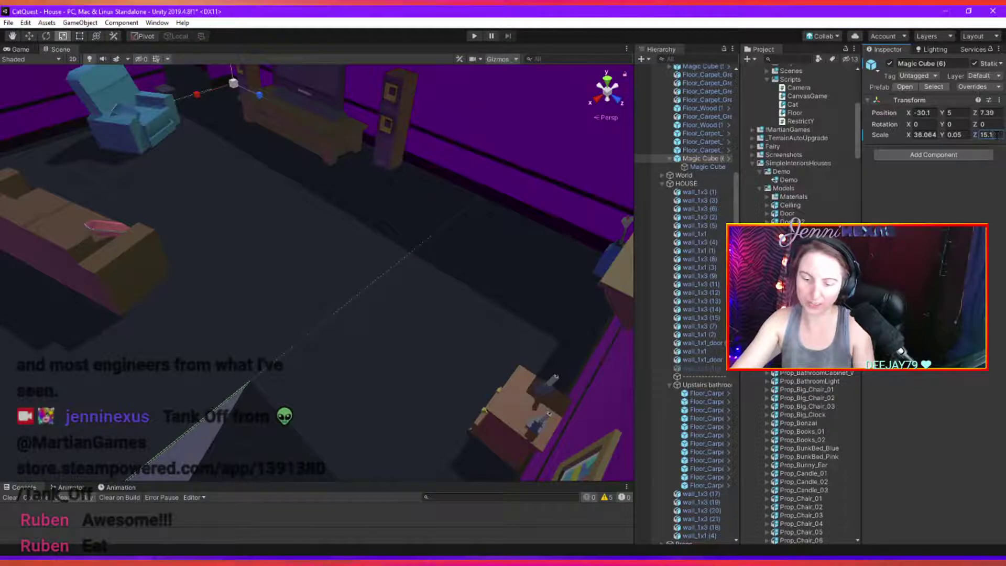
key("BackSpace")
key("BackSpace")
Raise the second-storey furniture prop that pokes through the ceiling of the room below.
scroll(298, 346, "down", 5)
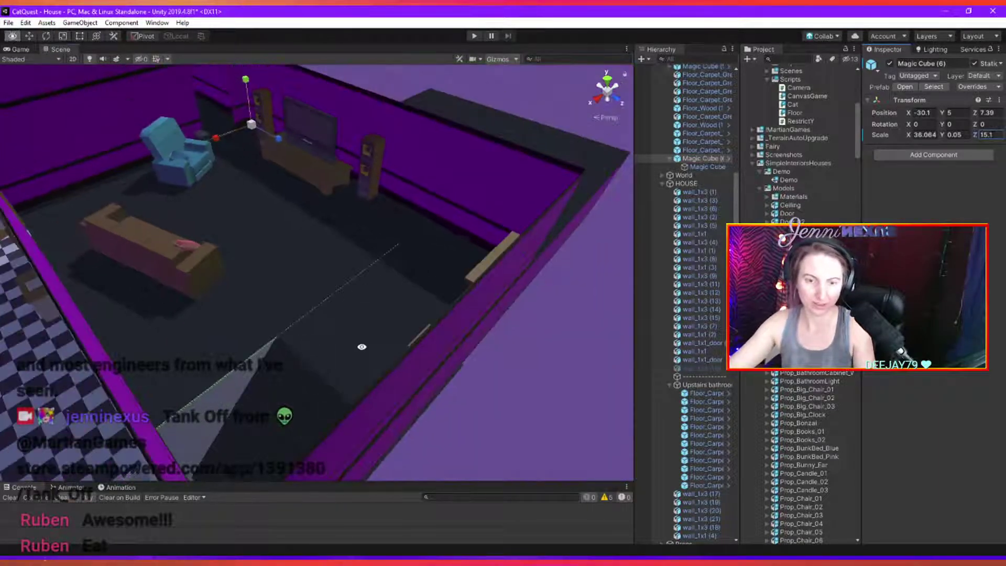
left_click_drag(298, 345, 355, 370, "alt")
left_click(355, 371)
scroll(376, 321, "down", 3)
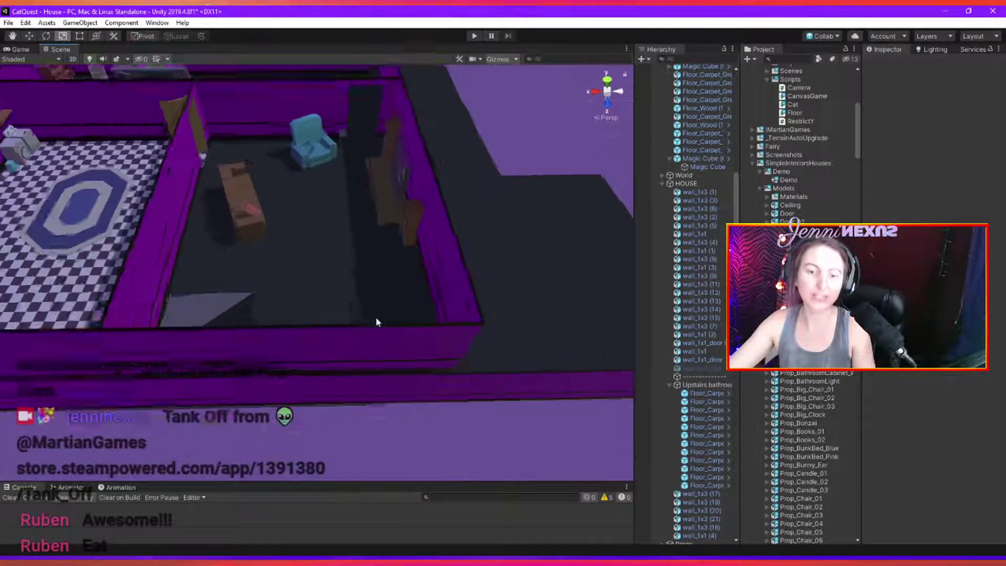
left_click_drag(375, 321, 555, 360, "alt")
scroll(335, 419, "up", 6, "alt")
left_click(398, 331)
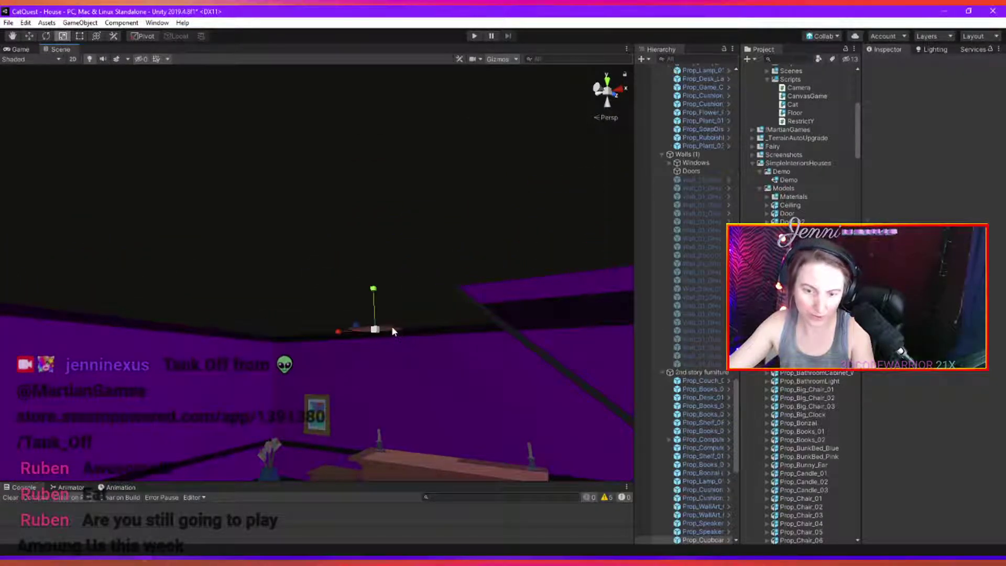
key("w")
left_click_drag(374, 296, 359, 252)
left_click(359, 252)
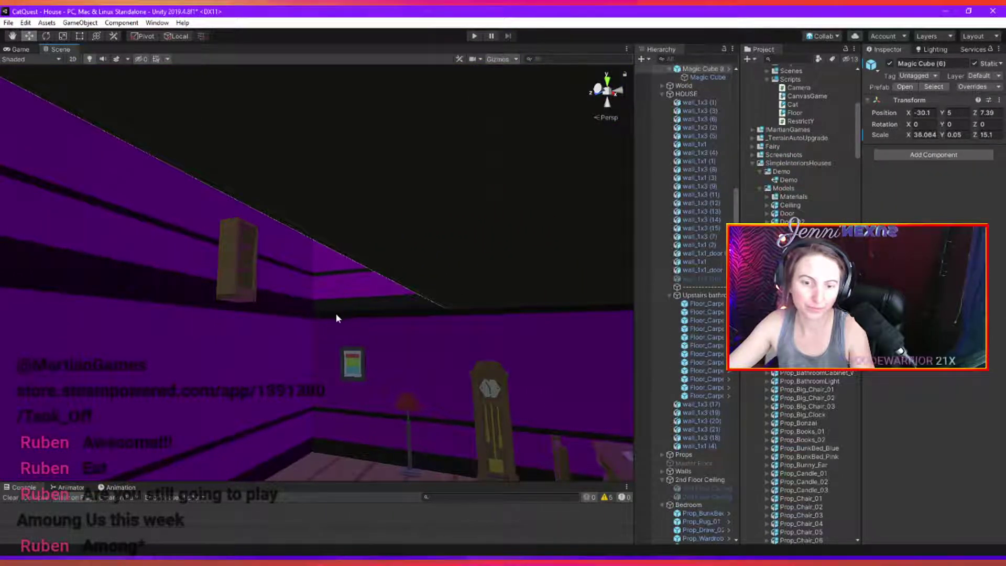
Try shifting the wall section wall_1x3 (13) vertically at the open edge of the ceiling.
left_click(291, 273)
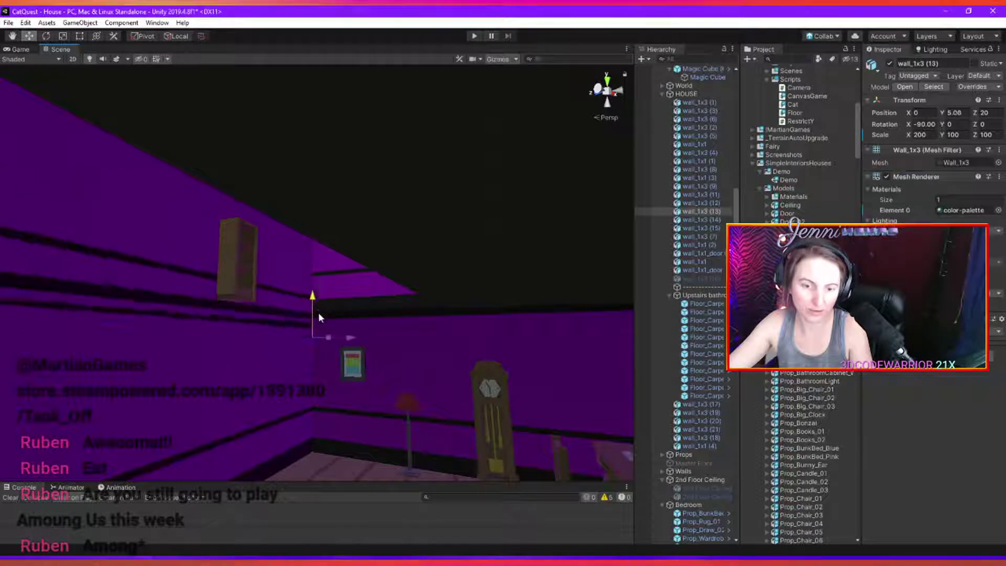
left_click_drag(319, 315, 324, 334)
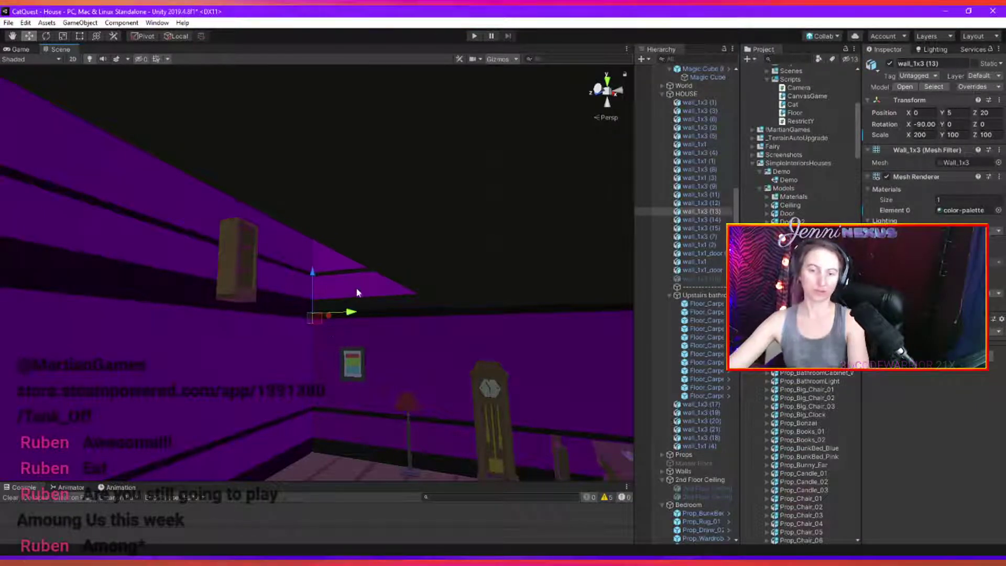
Duplicate the child Magic Cube of the slab Magic Cube (6) above the dining room.
right_click_drag(393, 265, 554, 265)
left_click(550, 256)
scroll(483, 300, "down", 2)
right_click_drag(483, 305, 637, 488)
key("d")
left_click(364, 401)
right_click_drag(366, 402, 338, 266)
left_click(297, 219)
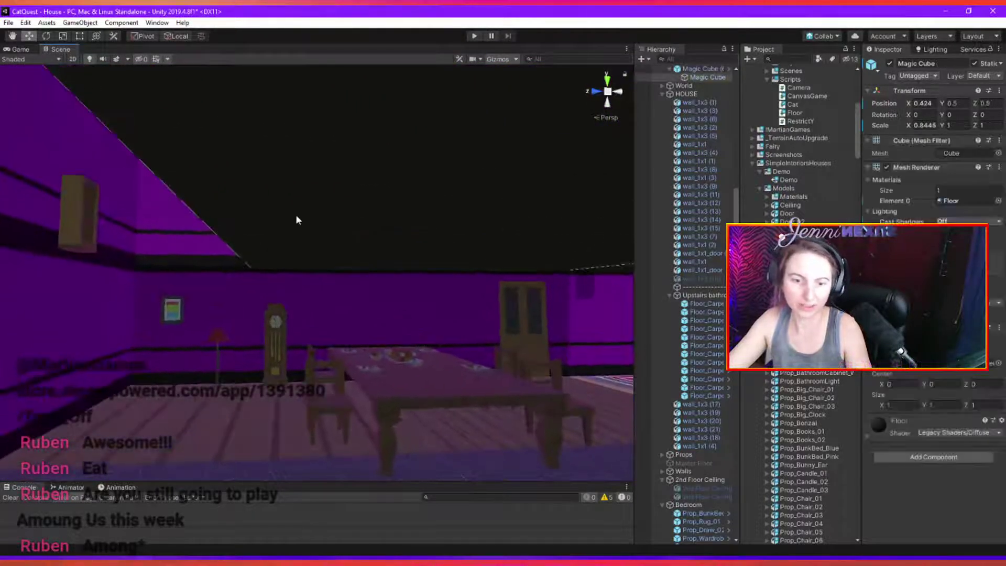
key("ctrl+d")
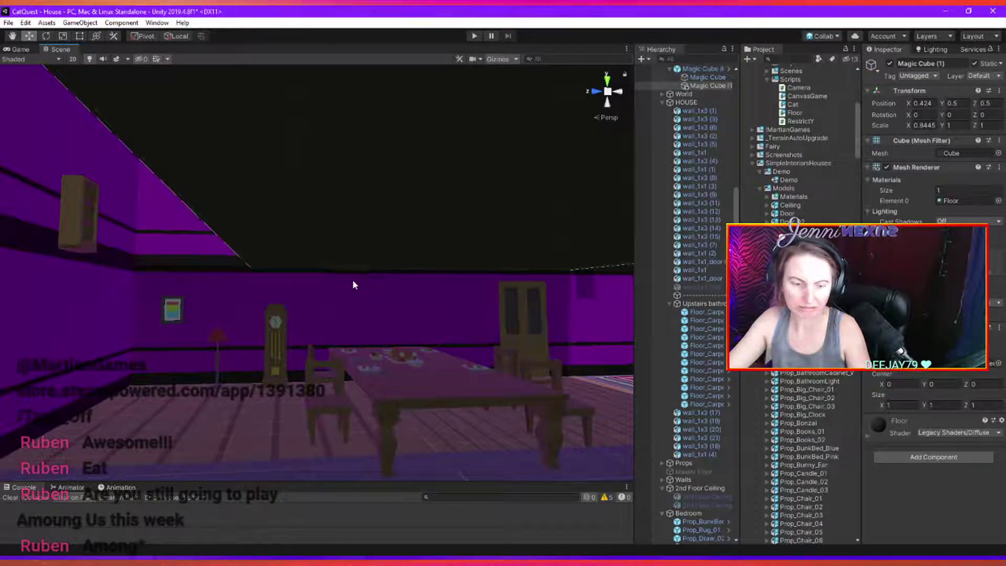
Move the duplicated child cube along Z to 1.5927, towards the uncovered part of the ceiling.
scroll(307, 302, "down", 2)
right_click_drag(346, 321, 385, 318)
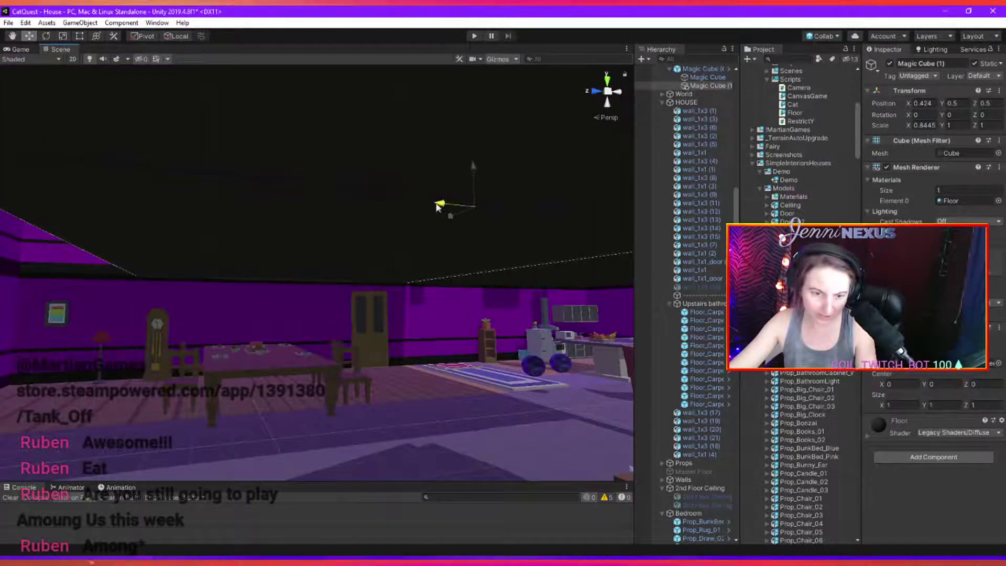
left_click_drag(438, 207, 97, 254)
right_click_drag(98, 254, 315, 304)
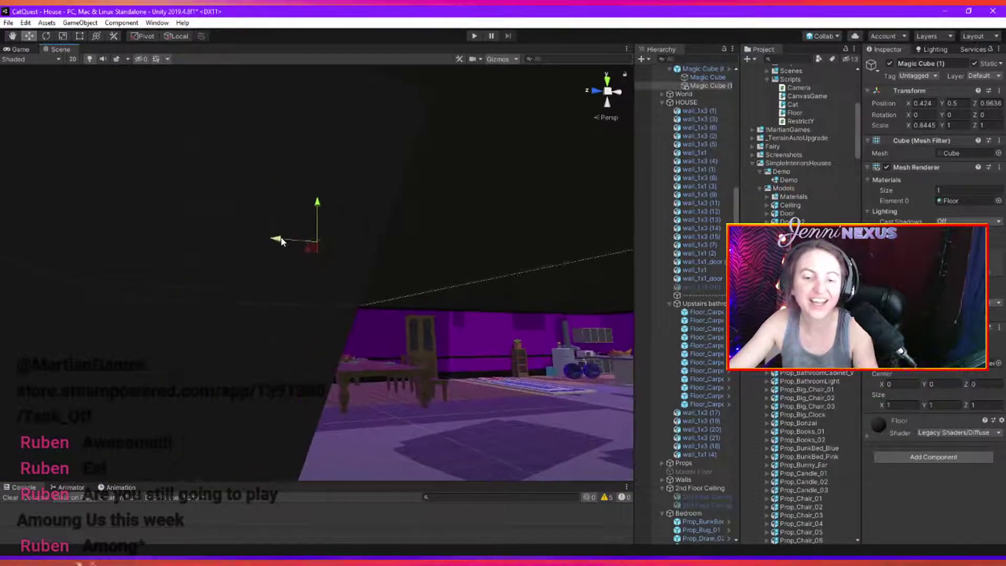
left_click_drag(281, 240, 23, 242)
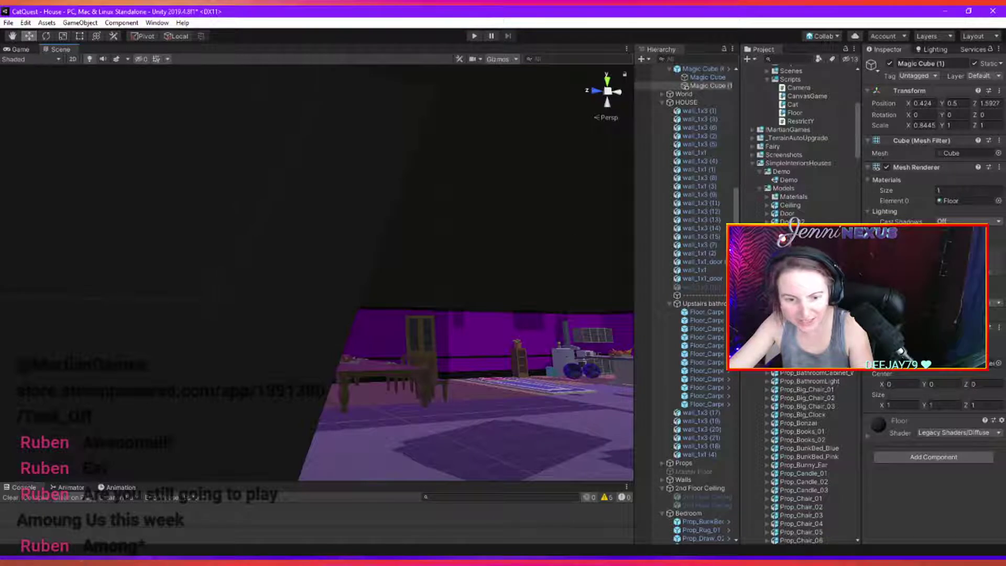
right_click_drag(426, 375, 412, 362)
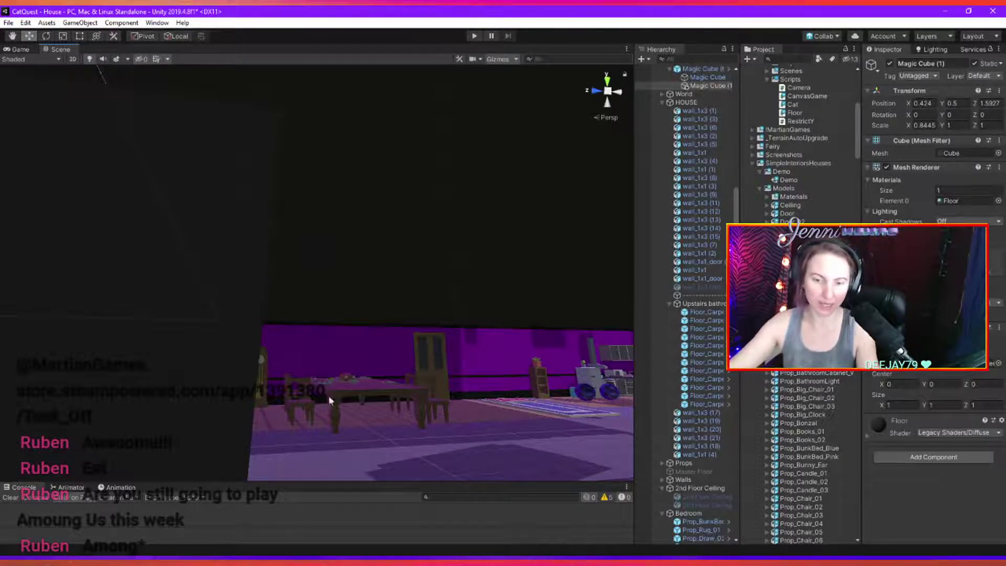
Move the duplicated child cube Magic Cube (1) along Z to 1.4934, over the uncovered part of the ceiling.
key("w")
right_click_drag(313, 355, 205, 357)
right_click_drag(296, 350, 187, 353)
left_click_drag(13, 282, 58, 277)
right_click_drag(328, 329, 326, 321)
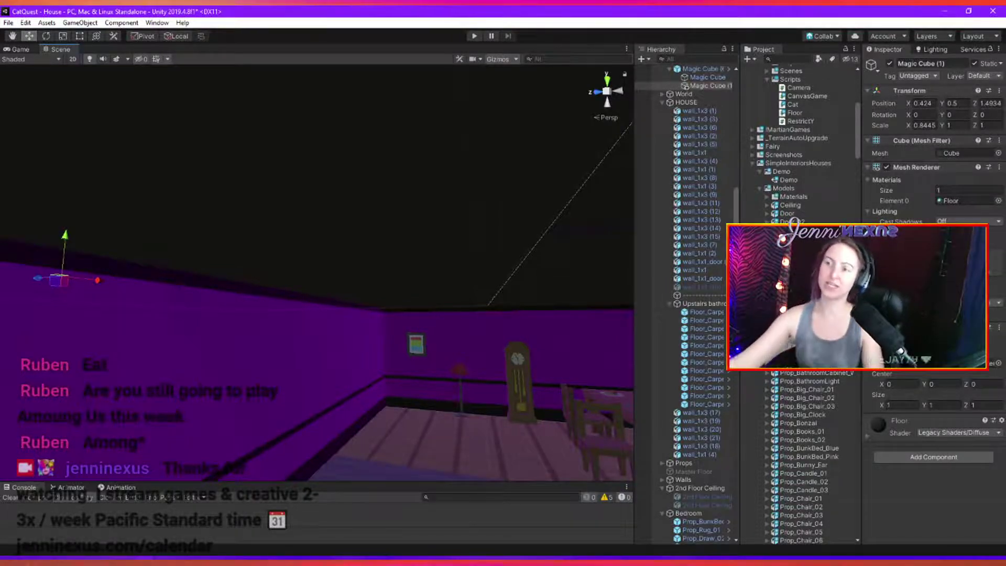
left_click_drag(430, 413, 385, 388, "alt")
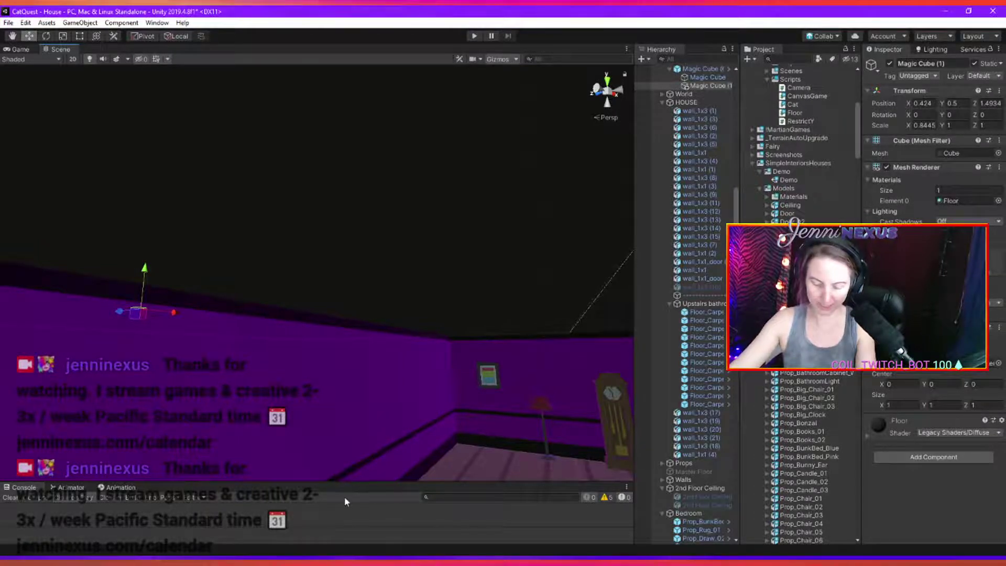
left_click_drag(330, 455, 259, 371, "alt")
Playtest the scene, walking the cat up the ramp and across the second-storey floor to check the slab edges.
left_click(474, 36)
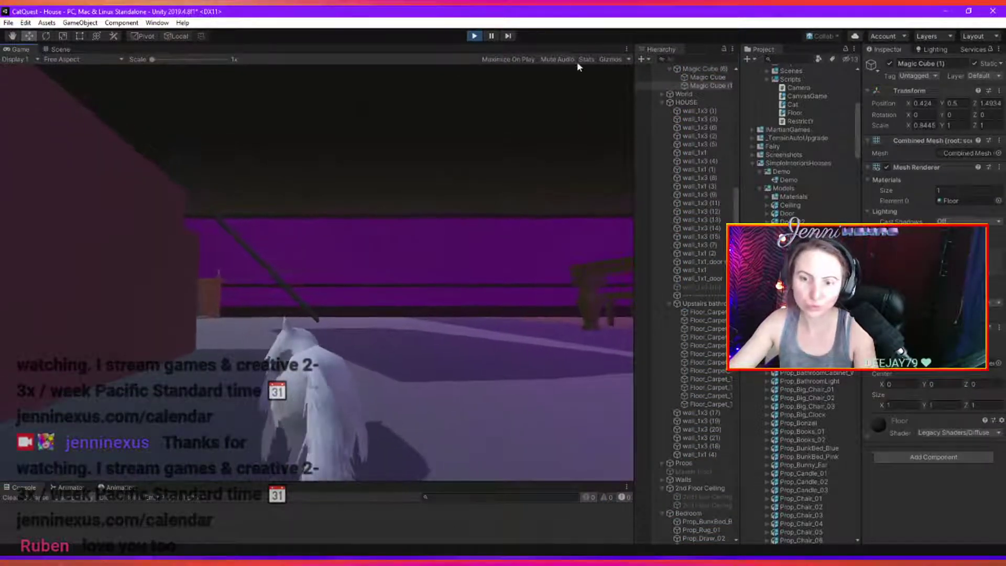
left_click(627, 49)
left_click(637, 87)
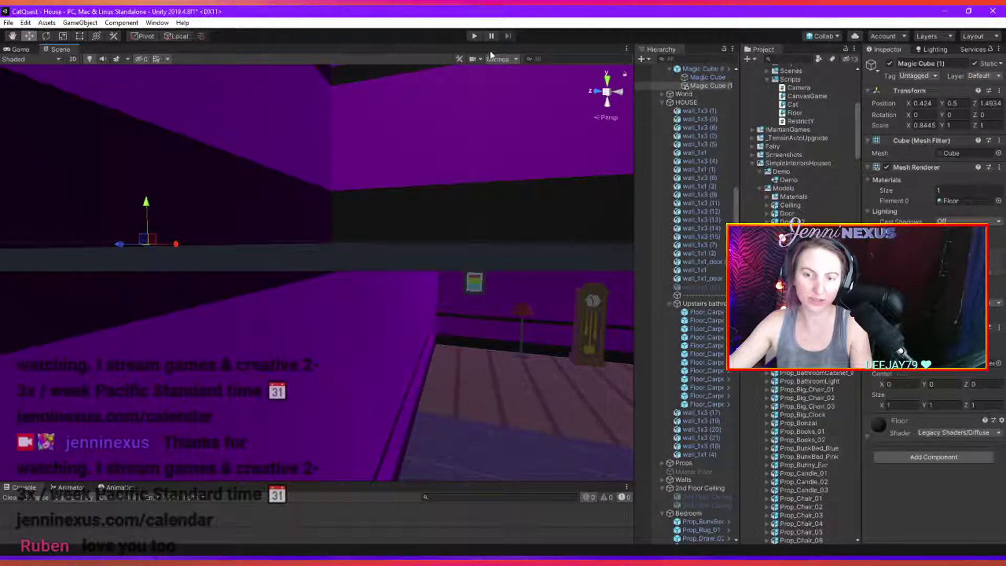
left_click(475, 36)
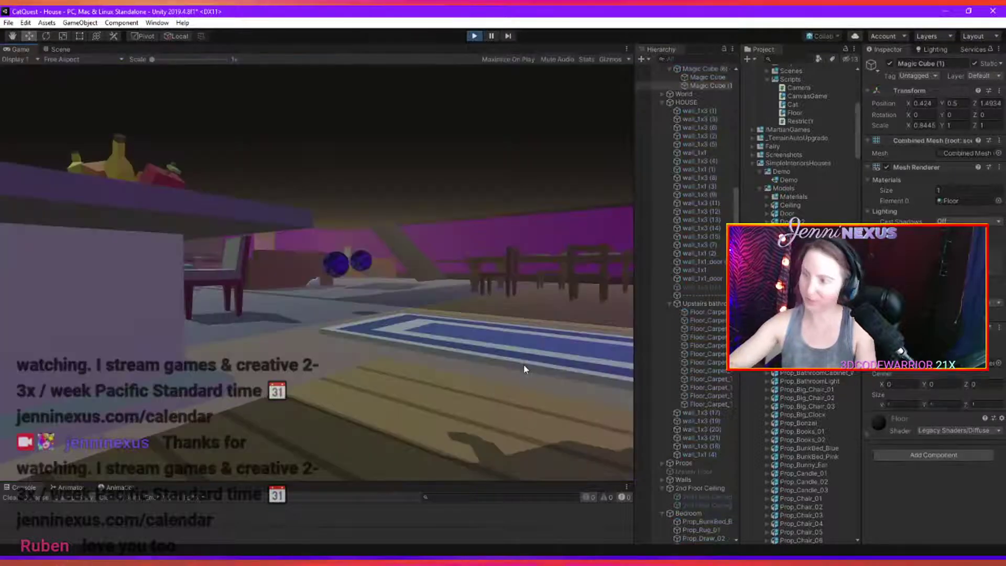
key("w")
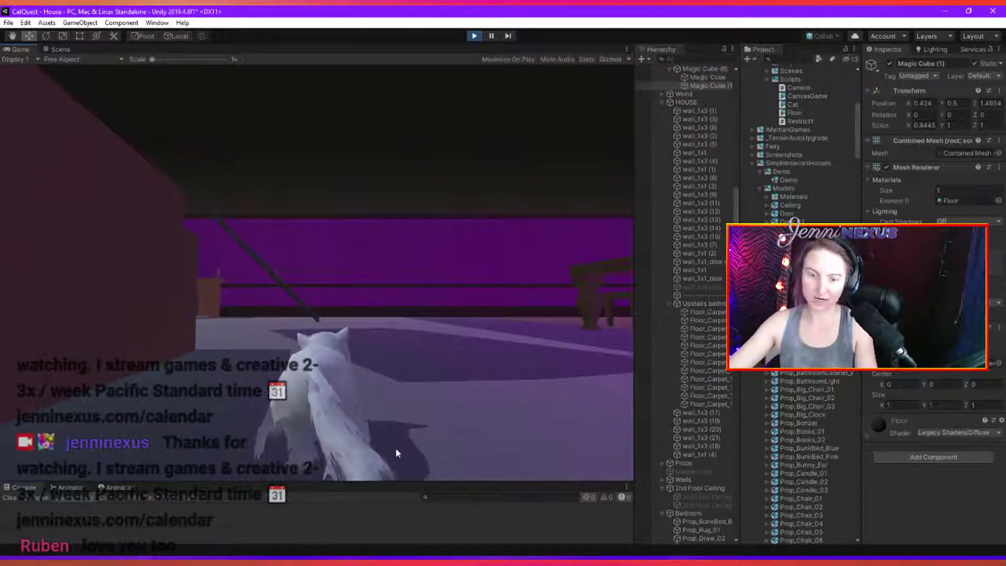
key("w")
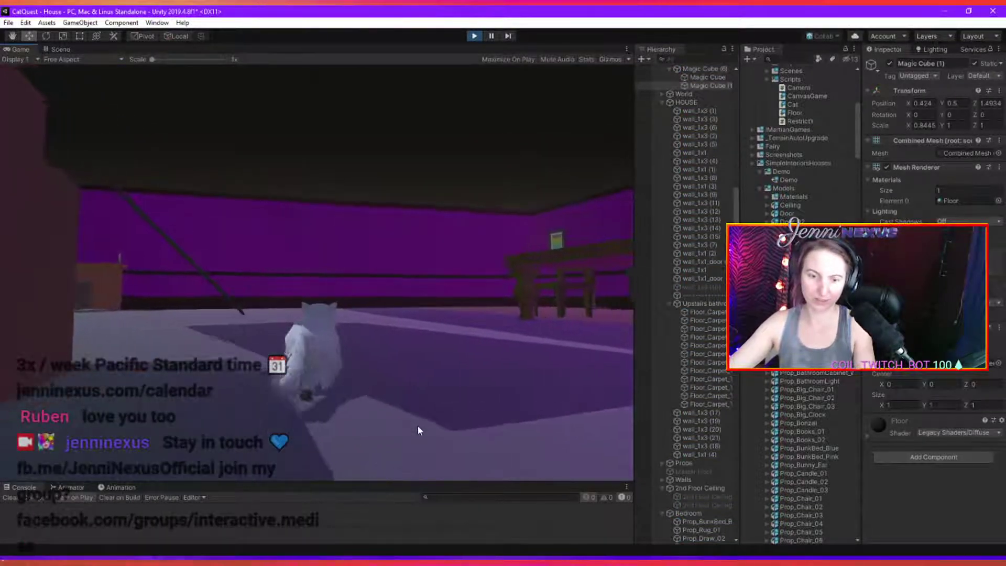
key("w")
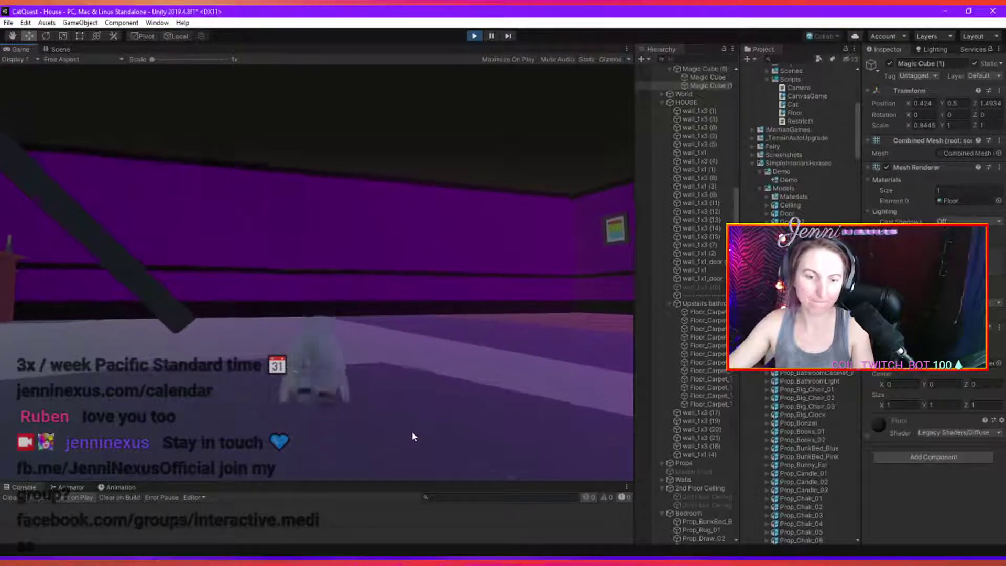
key("a")
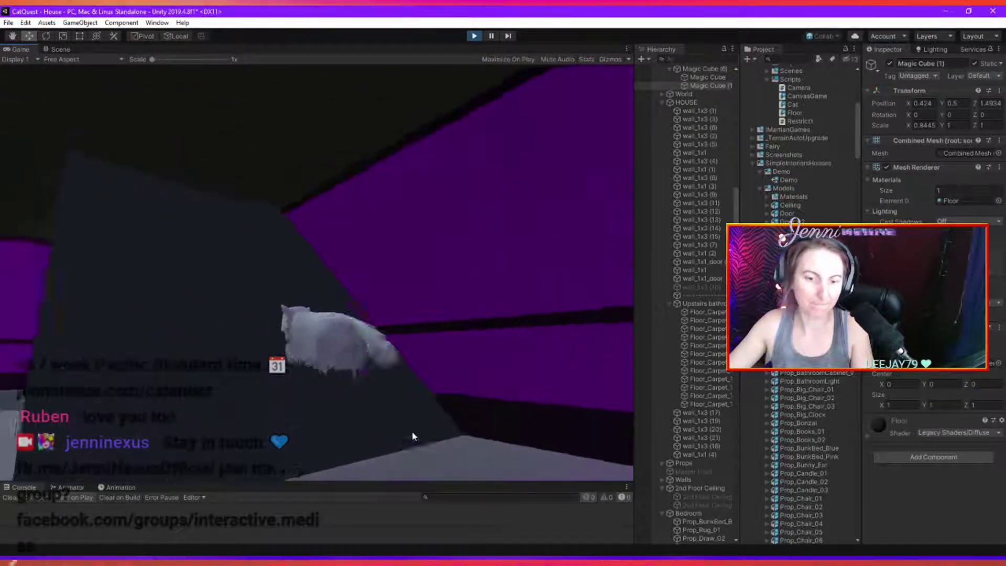
key("w")
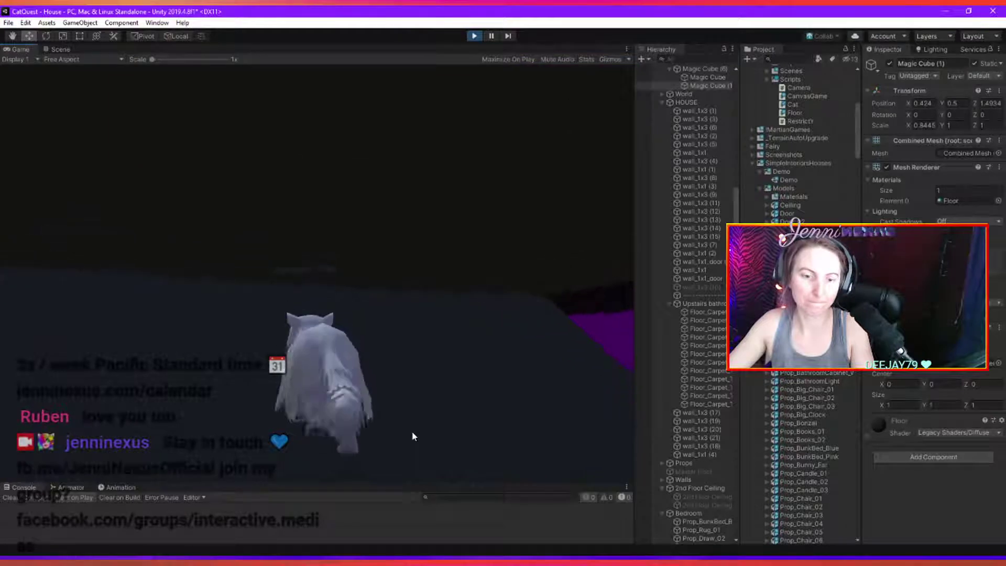
key("d")
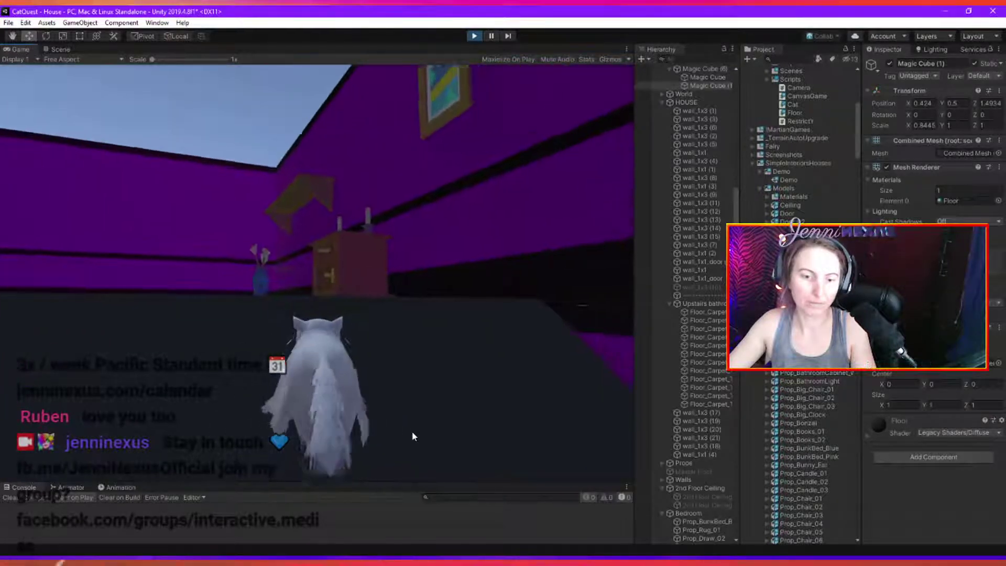
key("w")
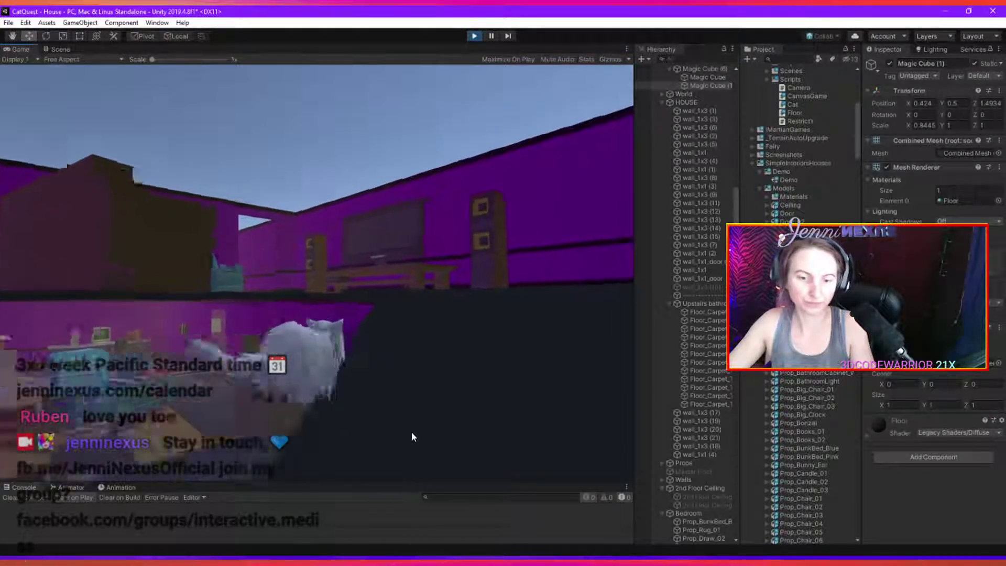
Walk the cat through the living room and the bunk-bed bedroom to inspect the ceilings, and end the playtest.
key("w")
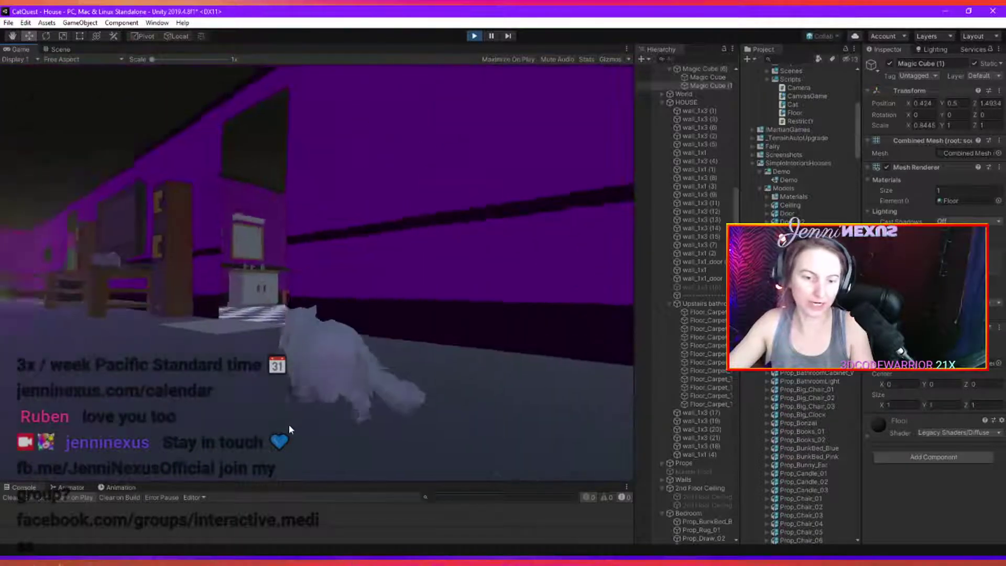
key("w")
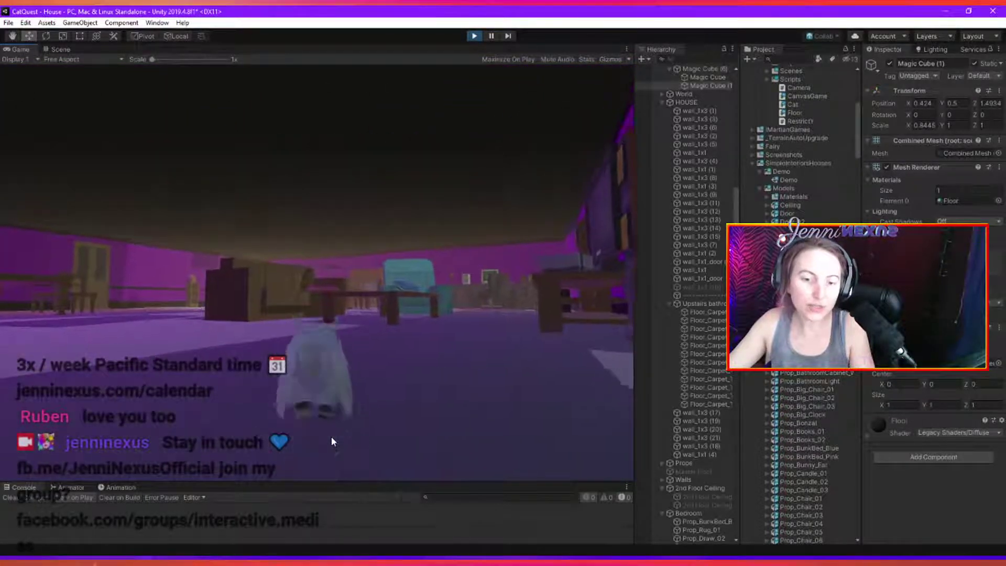
key("w")
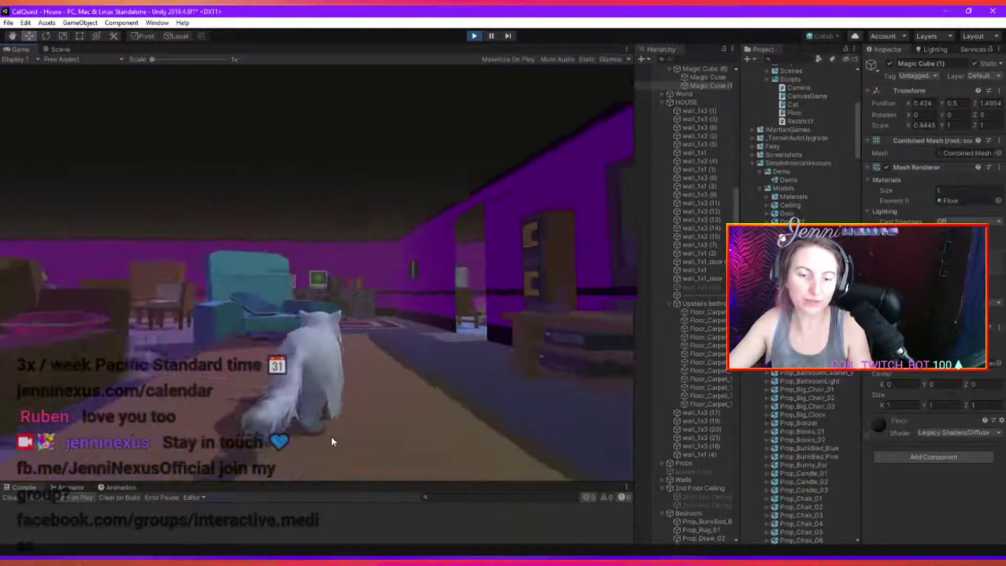
key("w")
key("space")
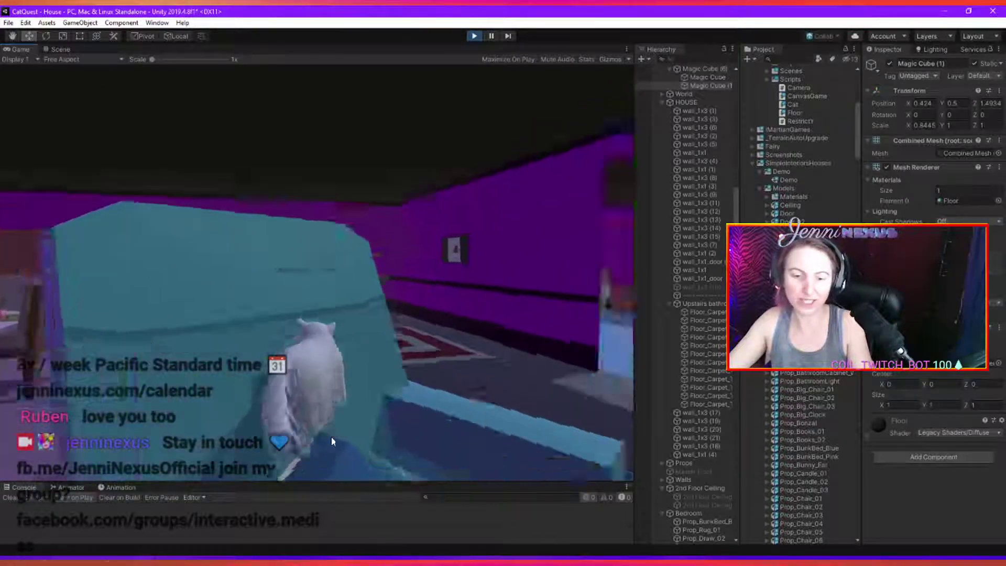
key("w")
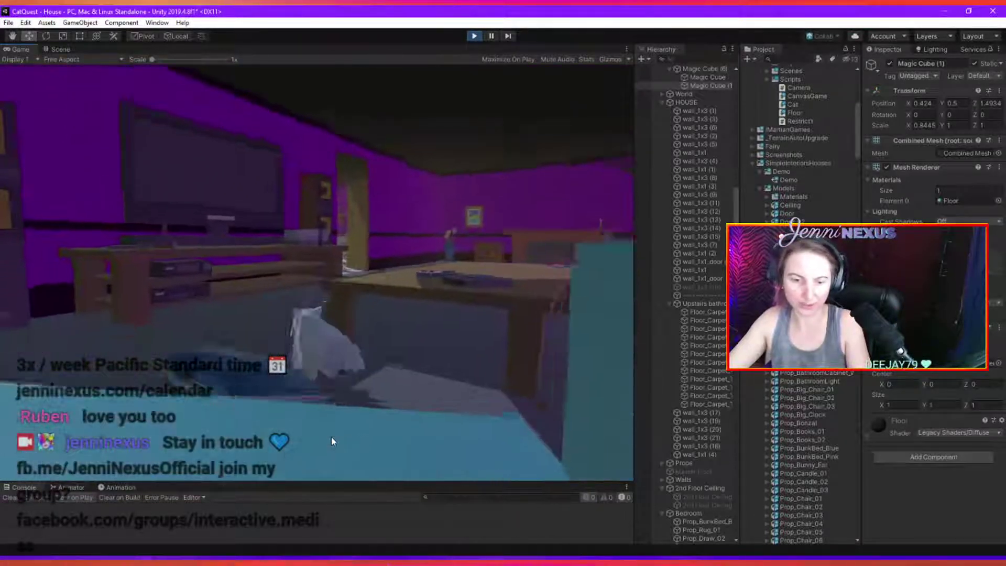
key("w")
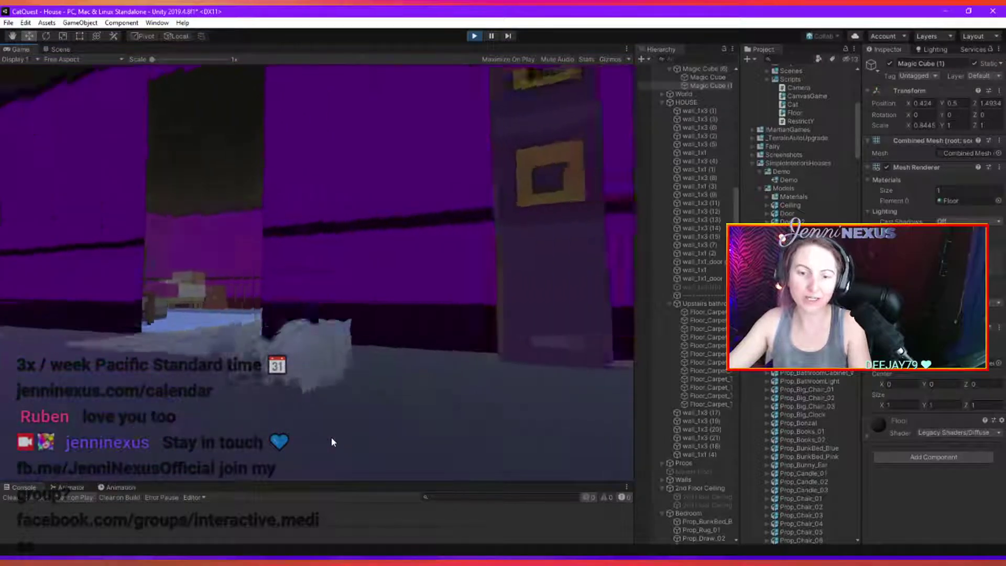
key("w")
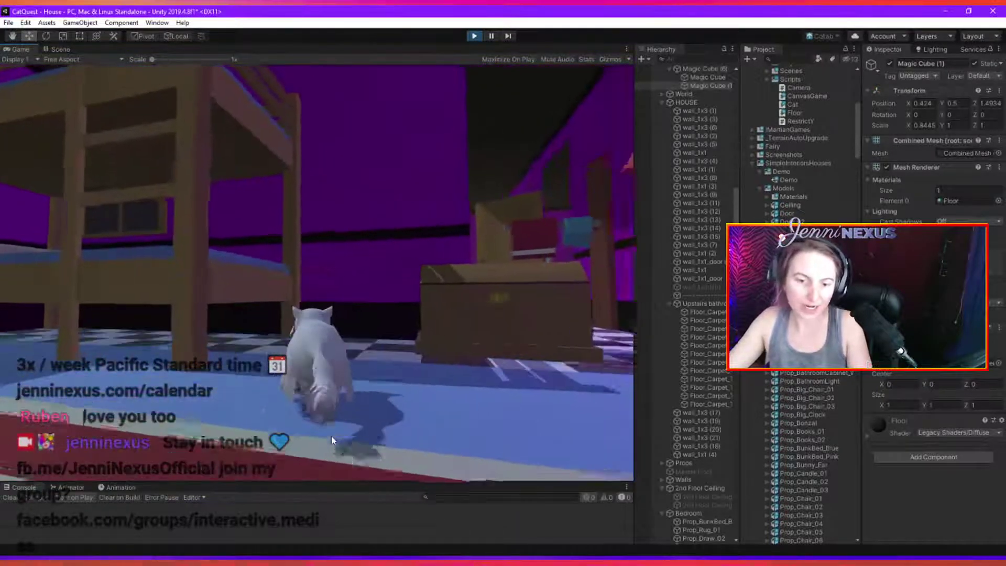
key("space")
key("w")
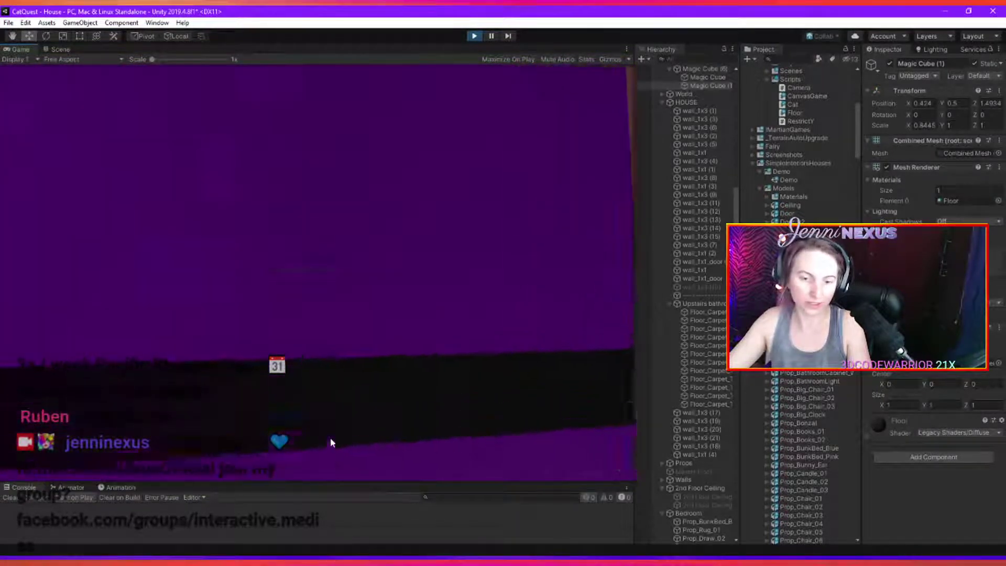
key("w")
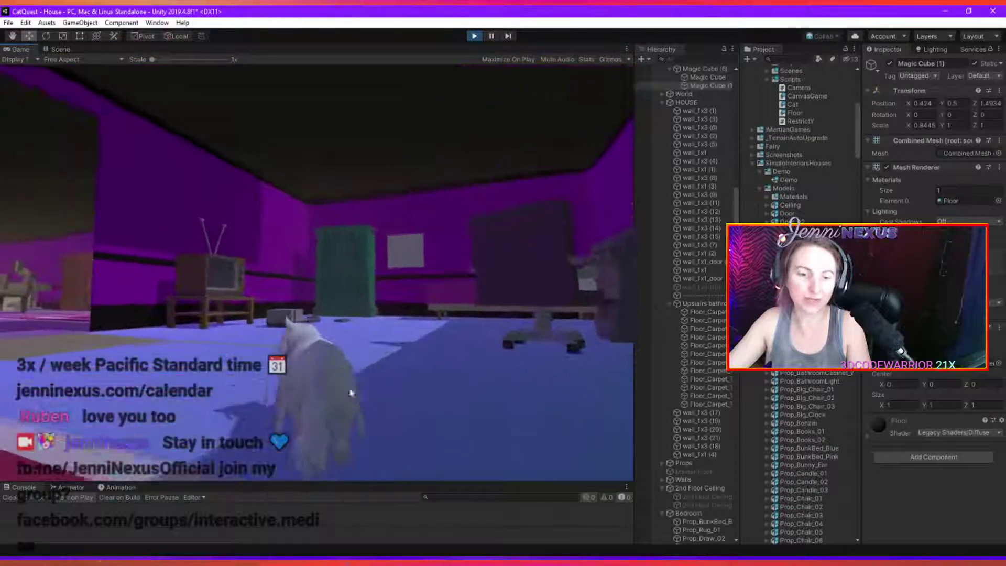
key("w")
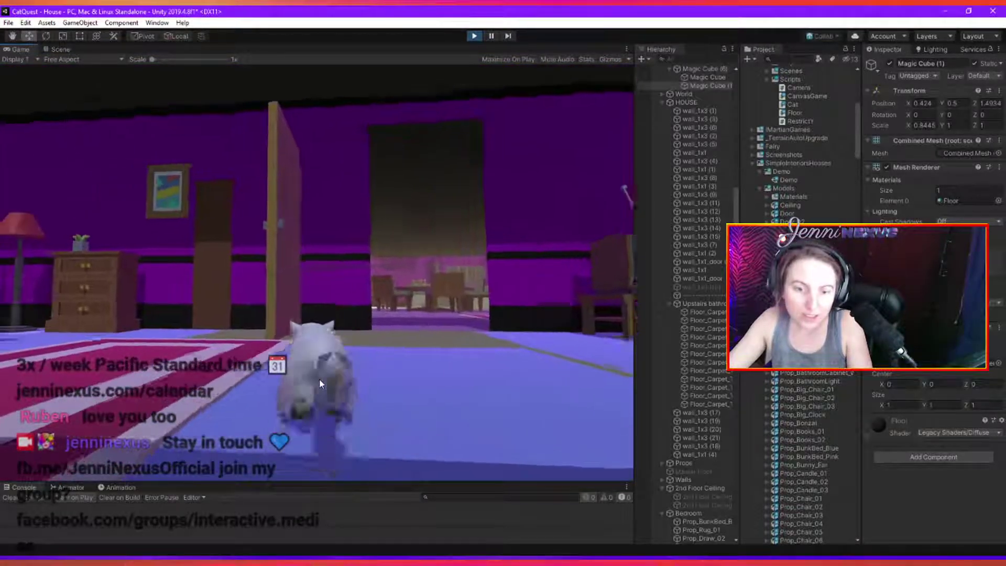
key("w")
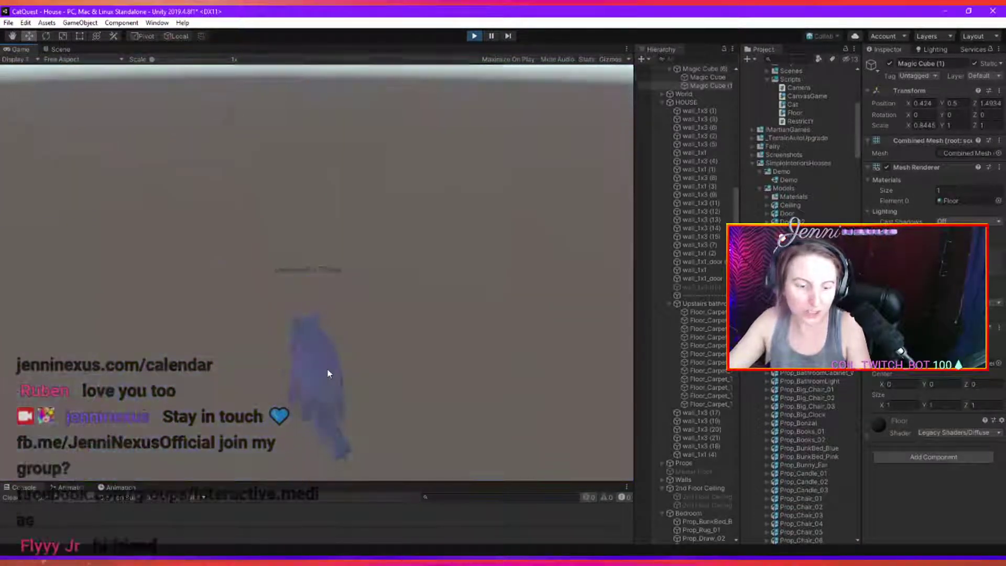
left_click(474, 37)
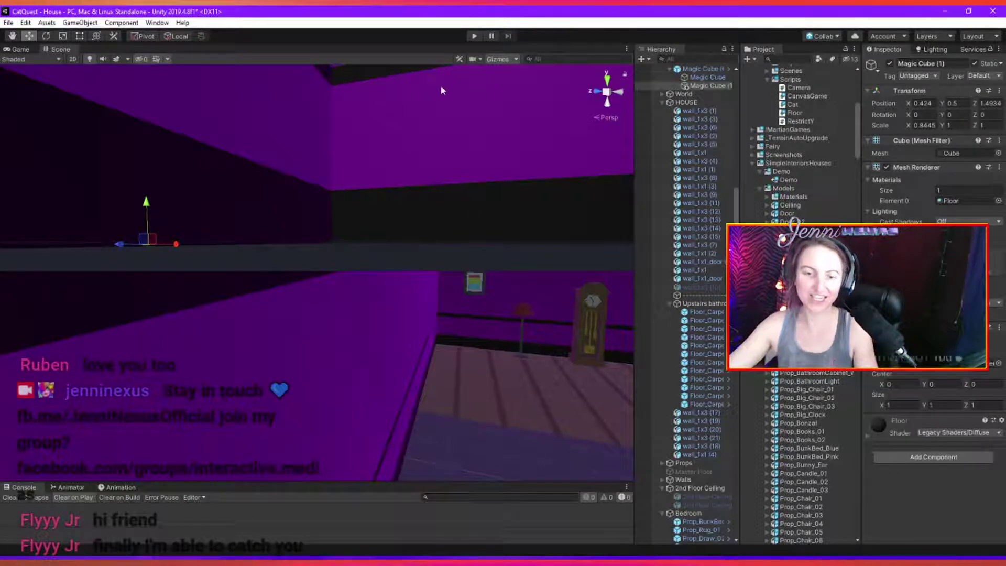
Try to stretch the ceiling cube Magic Cube (1) along Z beside the ramp.
left_click(434, 194)
left_click_drag(434, 194, 587, 335, "alt")
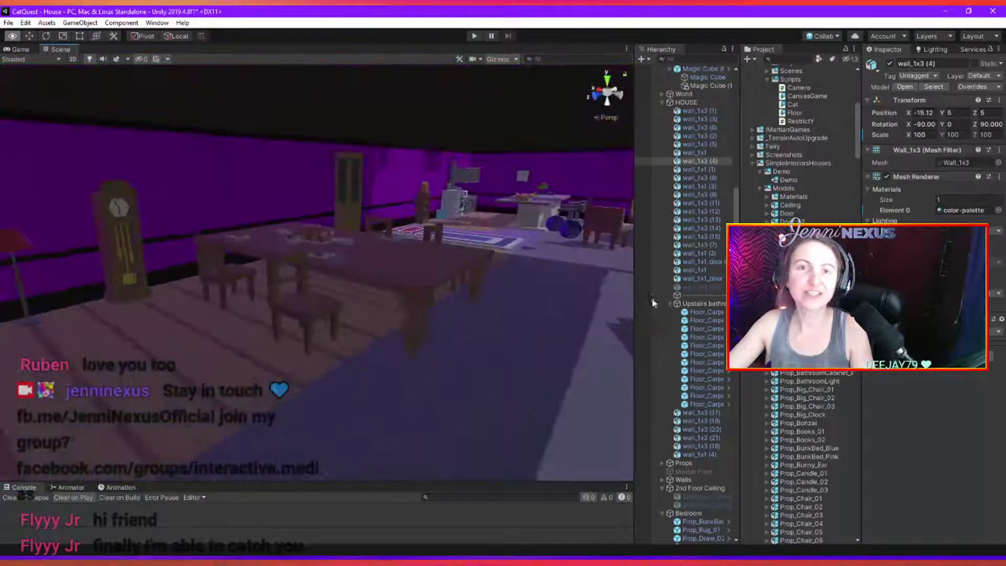
left_click_drag(653, 303, 572, 243, "alt")
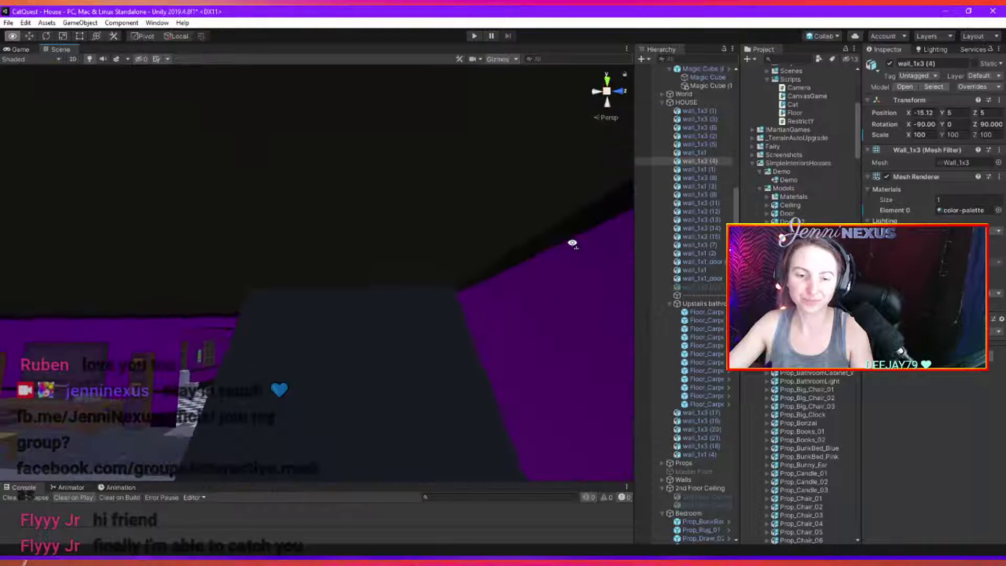
left_click(373, 252)
key("f")
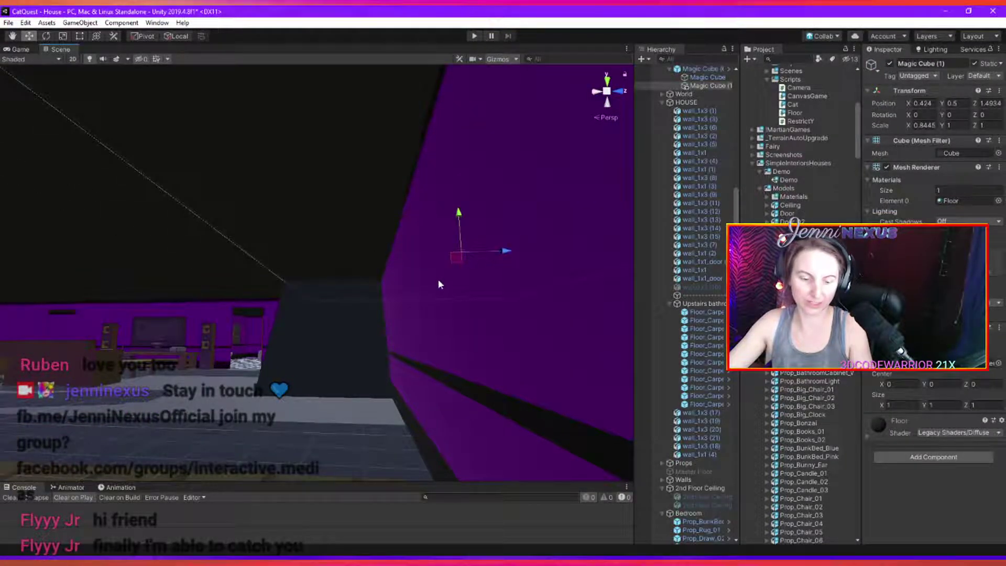
key("r")
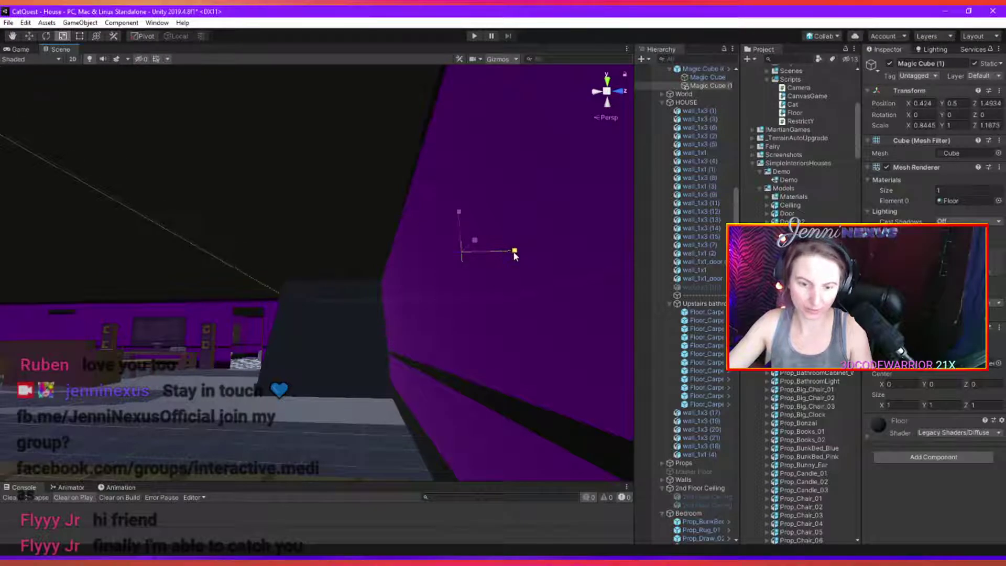
left_click_drag(514, 256, 487, 252)
key("ctrl+z")
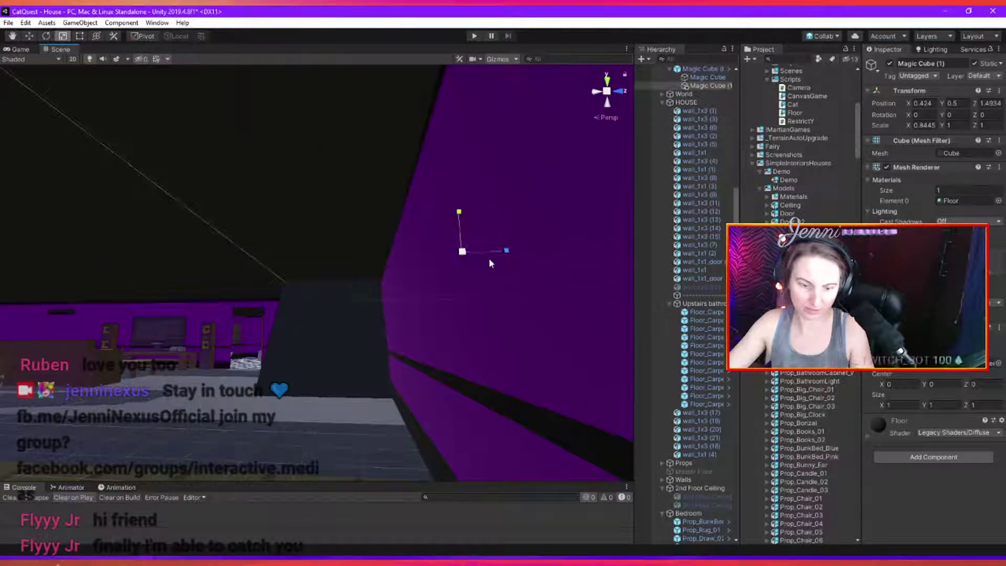
Move the ceiling cube Magic Cube (1) along its local Z axis to 1.824, past the wall beside the ramp.
key("w")
left_click_drag(504, 254, 511, 255)
key("ctrl+z")
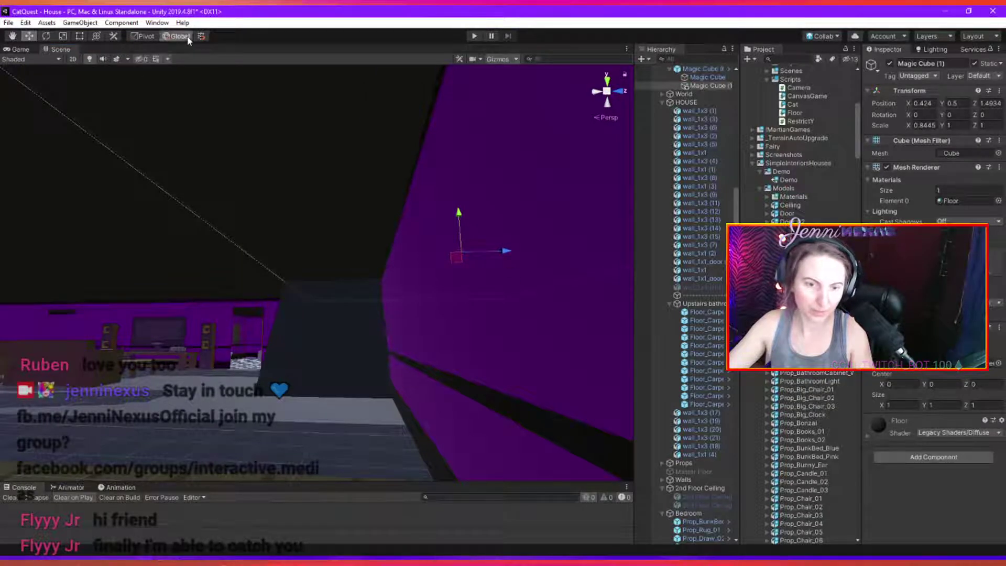
left_click(152, 37)
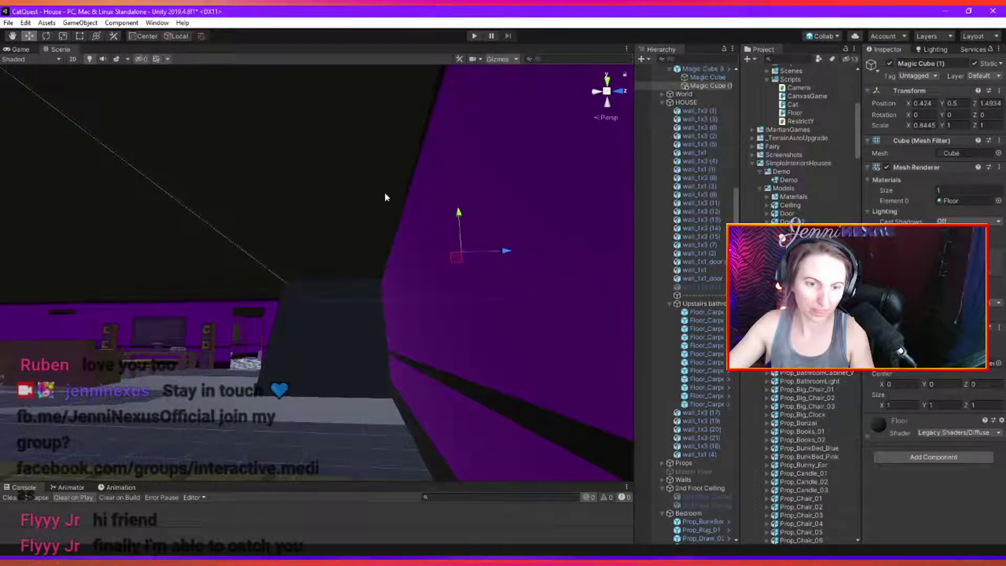
left_click(138, 38)
left_click_drag(506, 251, 648, 321)
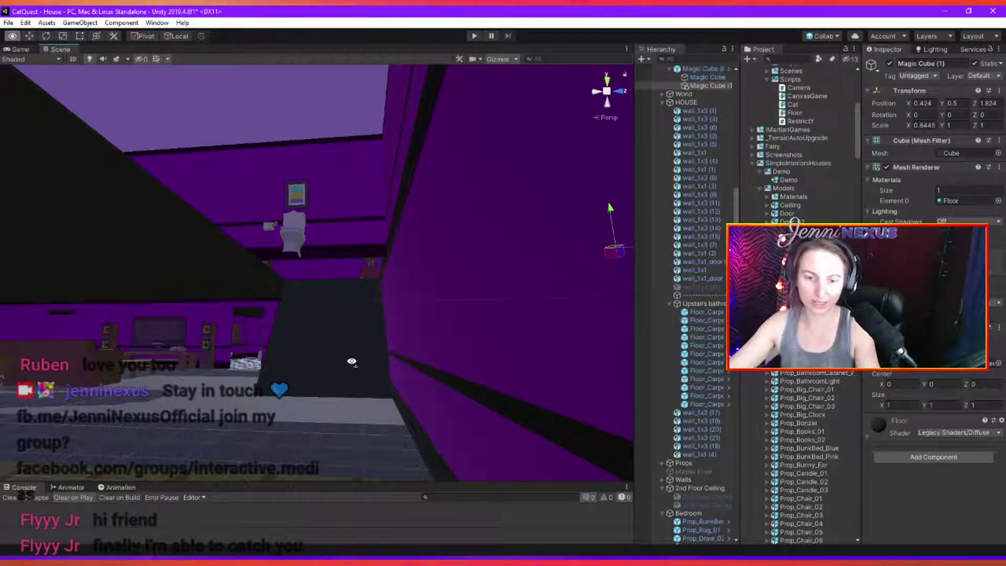
Select the upstairs bathroom's dividing walls together with their toilet, paper holder, wall art, mirror, light, sink cabinet, brush and towel props.
left_click_drag(348, 292, 644, 440, "alt")
right_click_drag(645, 441, 664, 458)
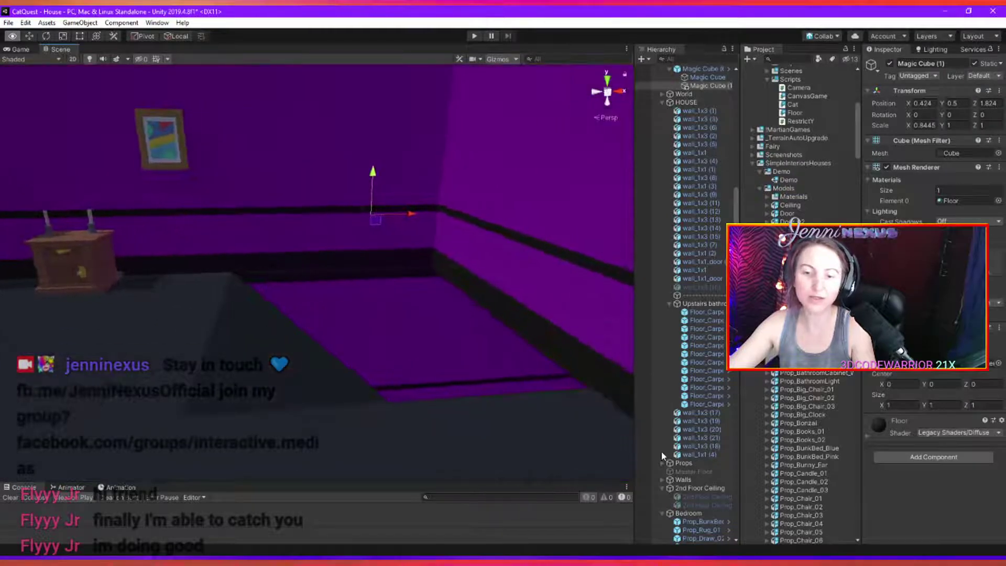
right_click_drag(472, 375, 330, 354)
left_click(337, 181)
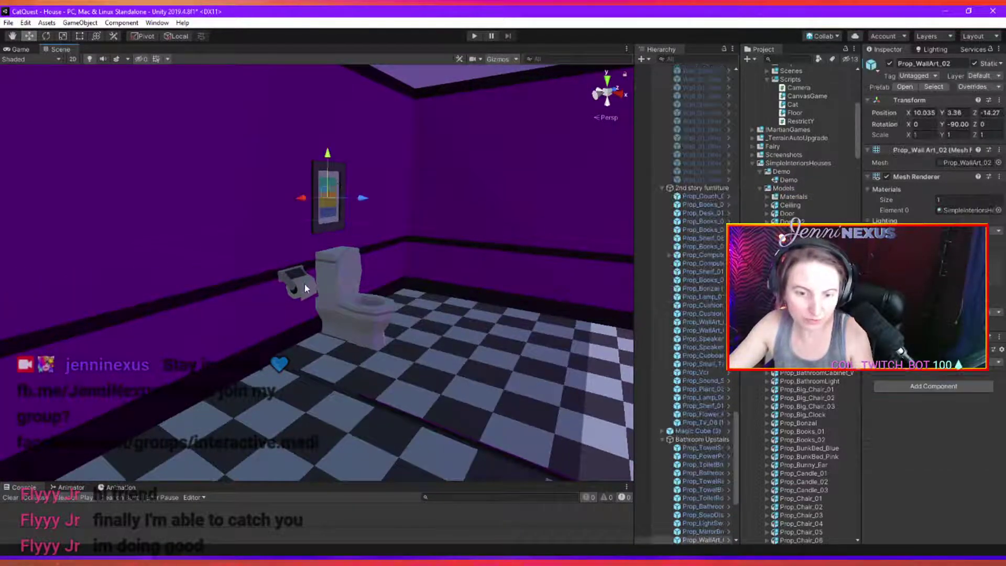
left_click(304, 284, "shift")
left_click(344, 272, "shift")
left_click(400, 157, "shift")
right_click_drag(426, 335, 278, 252)
left_click(273, 218)
left_click(269, 152)
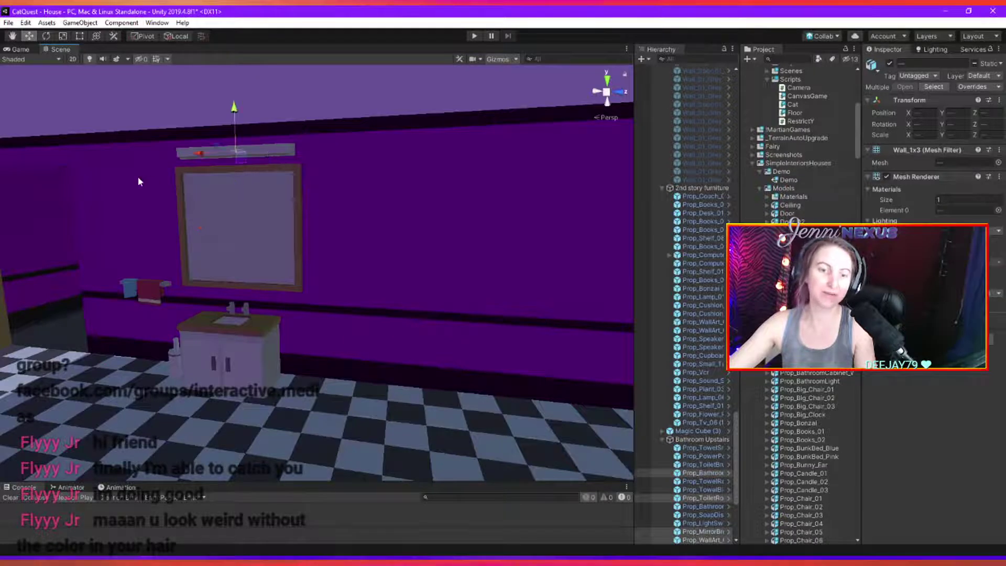
left_click(244, 349)
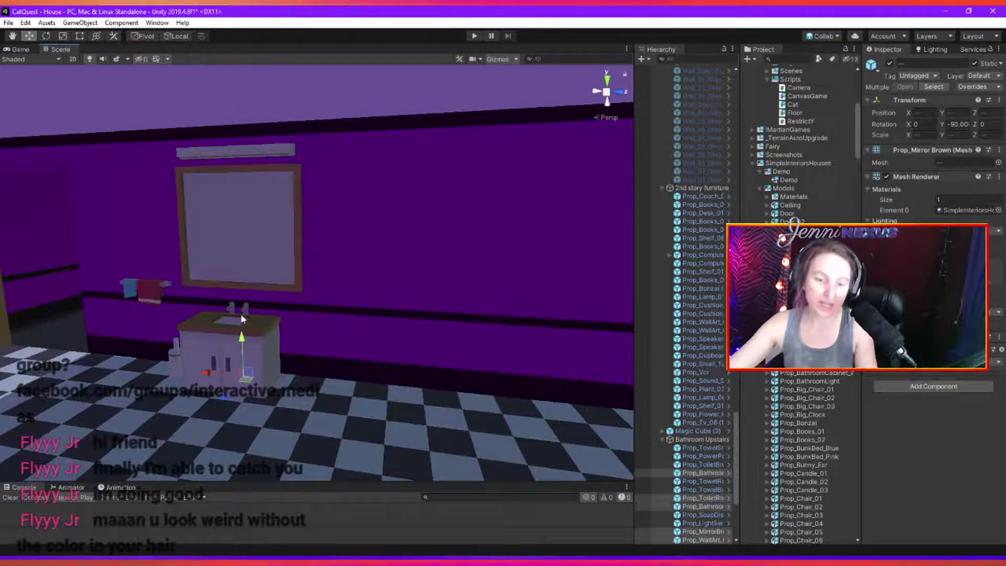
left_click(175, 355)
left_click(153, 285)
left_click(151, 284)
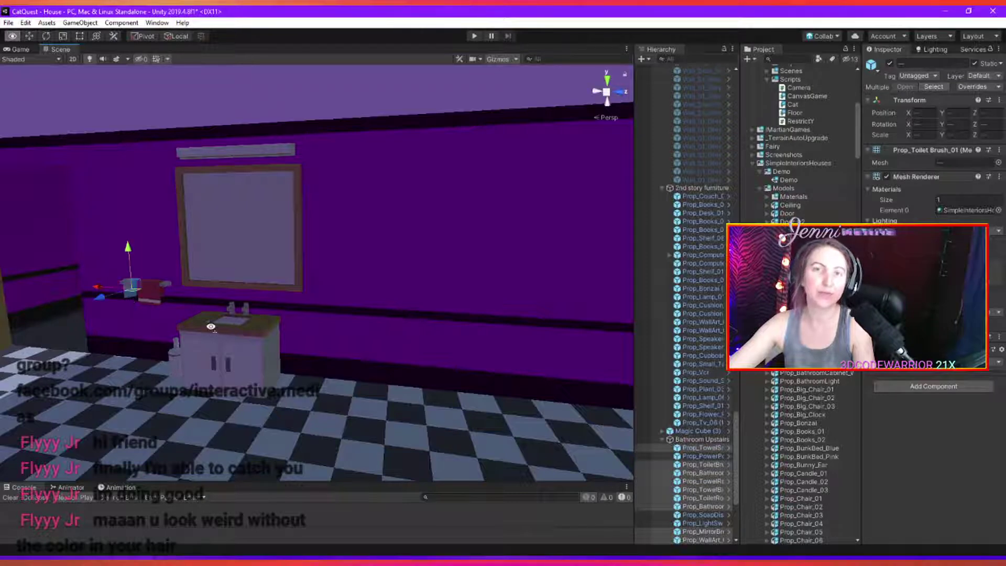
Move the selected dividing walls and attached bathroom props inward, away from the living room, to narrow the upstairs bathroom by one tile strip.
left_click_drag(133, 297, 261, 298, "alt")
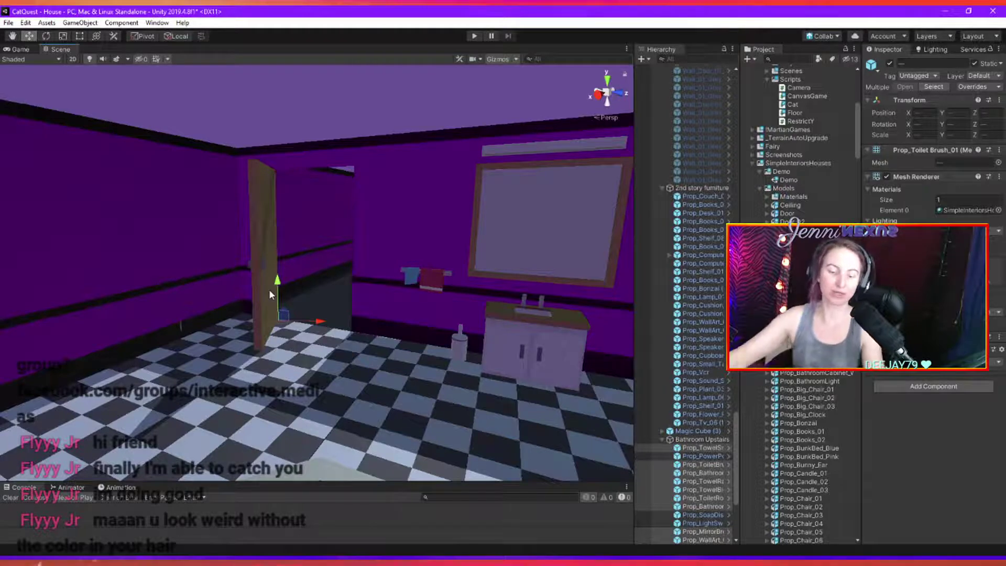
right_click_drag(318, 320, 209, 347)
left_click_drag(210, 317, 285, 319)
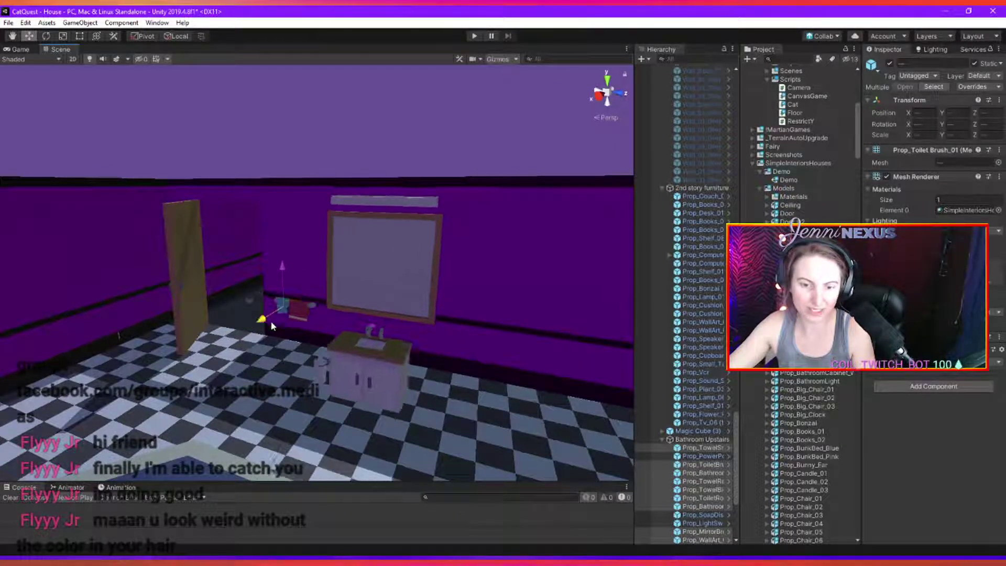
left_click(506, 303)
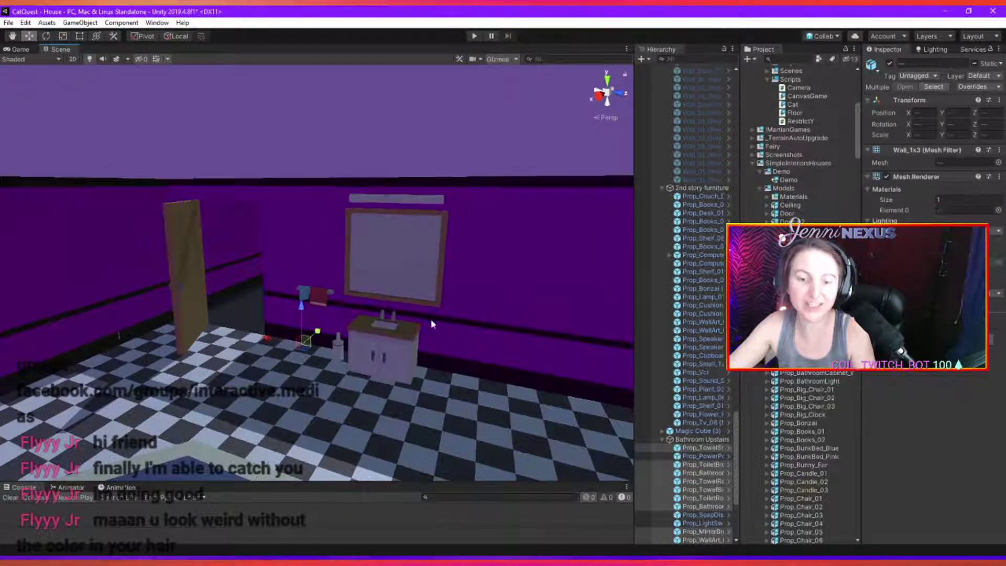
left_click_drag(309, 340, 157, 378)
scroll(239, 370, "down", 10)
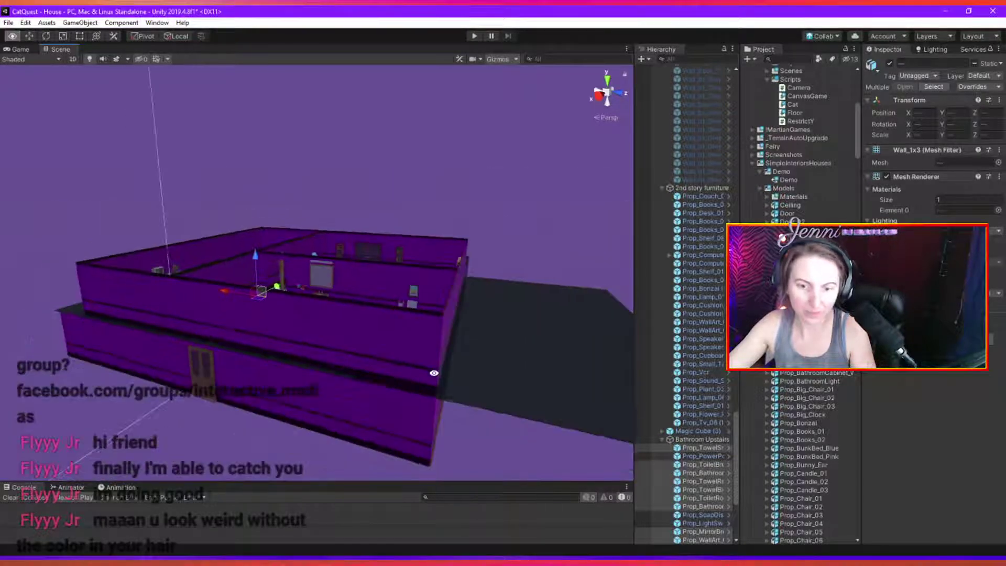
left_click_drag(239, 370, 394, 388, "alt")
scroll(363, 416, "up", 5)
scroll(350, 375, "up", 3)
scroll(350, 375, "down", 3)
left_click_drag(323, 173, 310, 195)
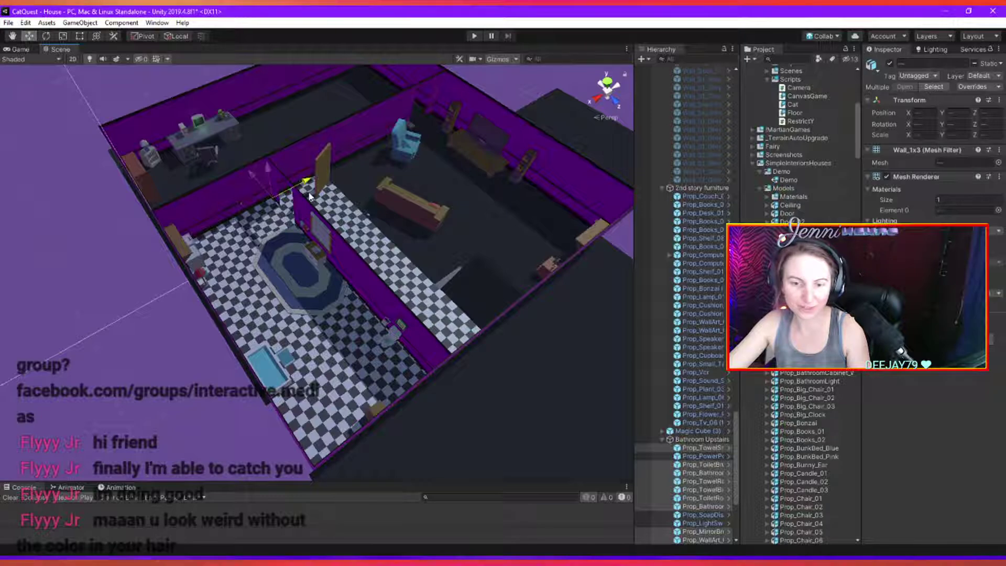
left_click_drag(310, 196, 343, 357, "alt")
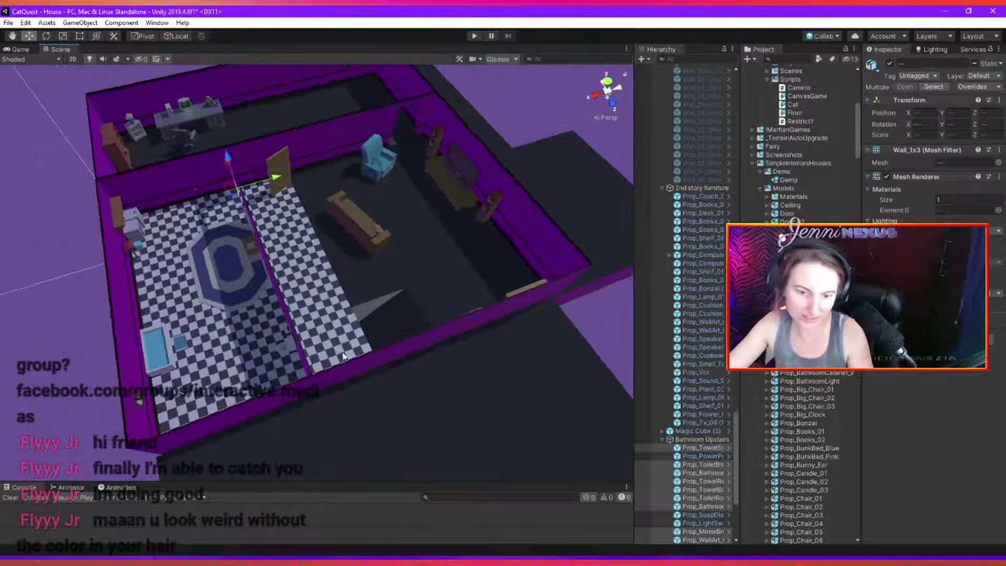
Delete the three checkered floor tiles left on the living-room side of the bathroom's dividing wall.
left_click(343, 356)
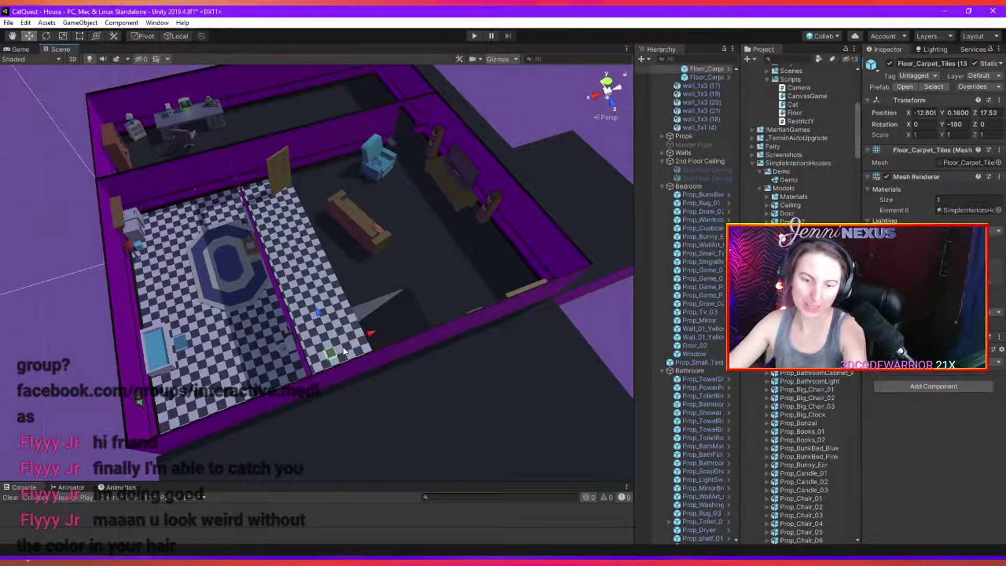
key("Delete")
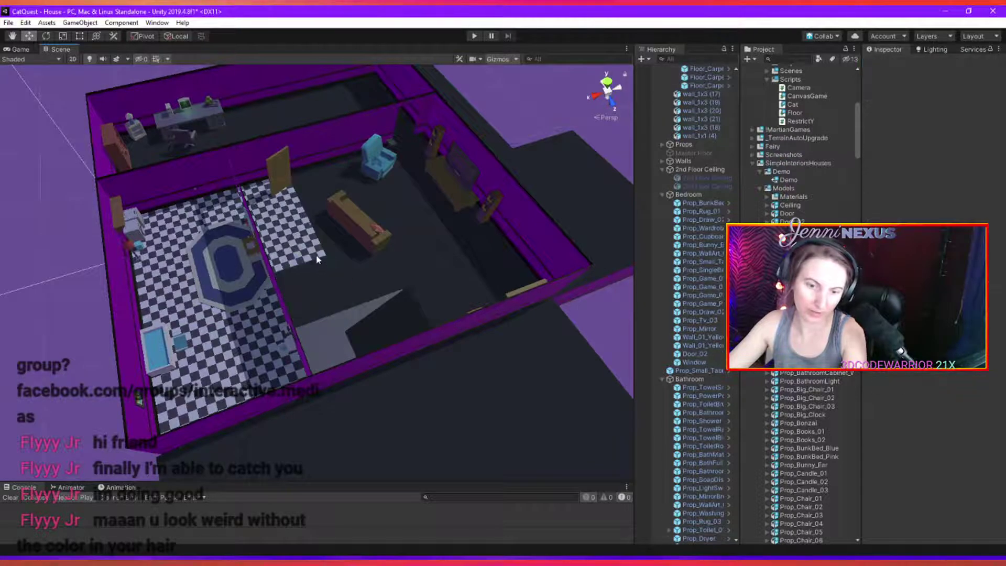
left_click(302, 240)
key("Delete")
left_click(295, 202)
key("Delete")
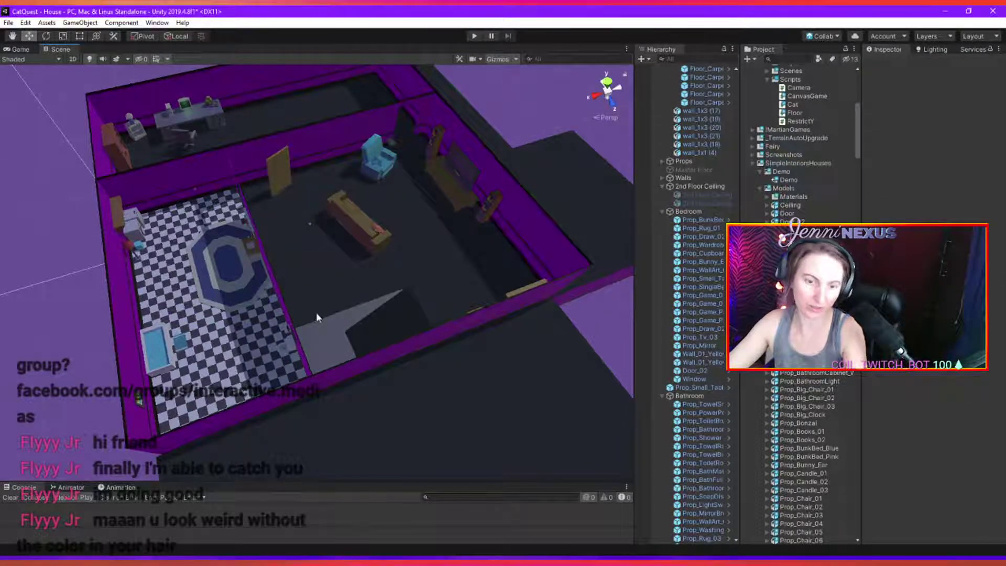
Move the bathroom rug Prop_Rug_03 inside the narrowed bathroom, to about X 0.04, Z -3.43.
left_click_drag(338, 388, 373, 390, "alt")
scroll(398, 360, "up", 5)
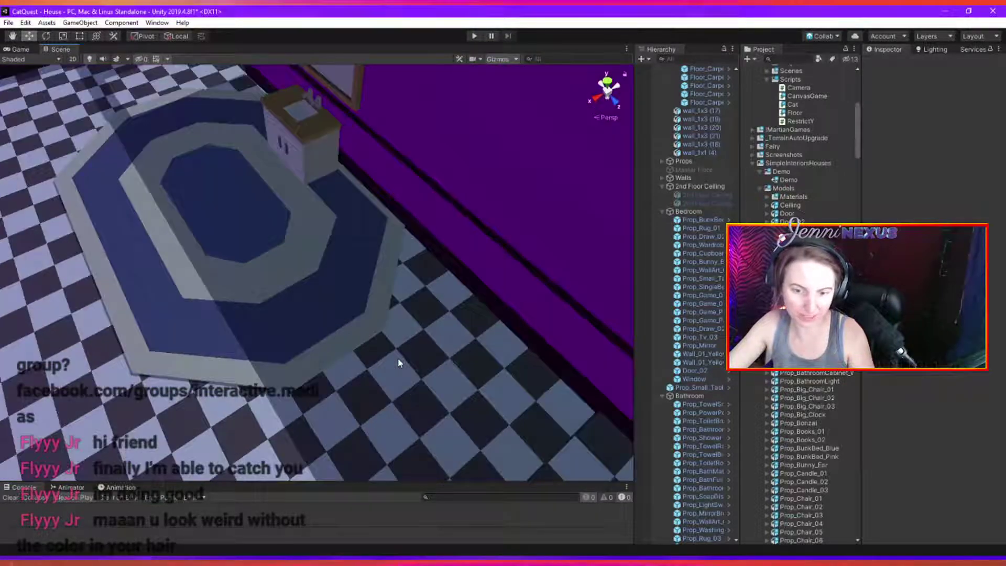
scroll(398, 358, "down", 5)
left_click(277, 245)
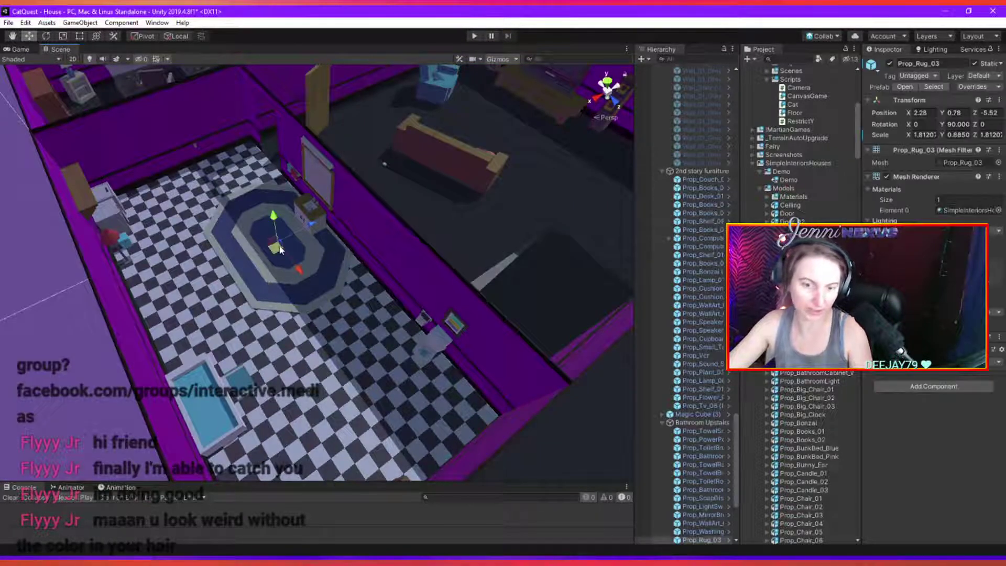
left_click_drag(280, 250, 294, 372)
scroll(341, 348, "down", 3)
scroll(281, 379, "up", 2)
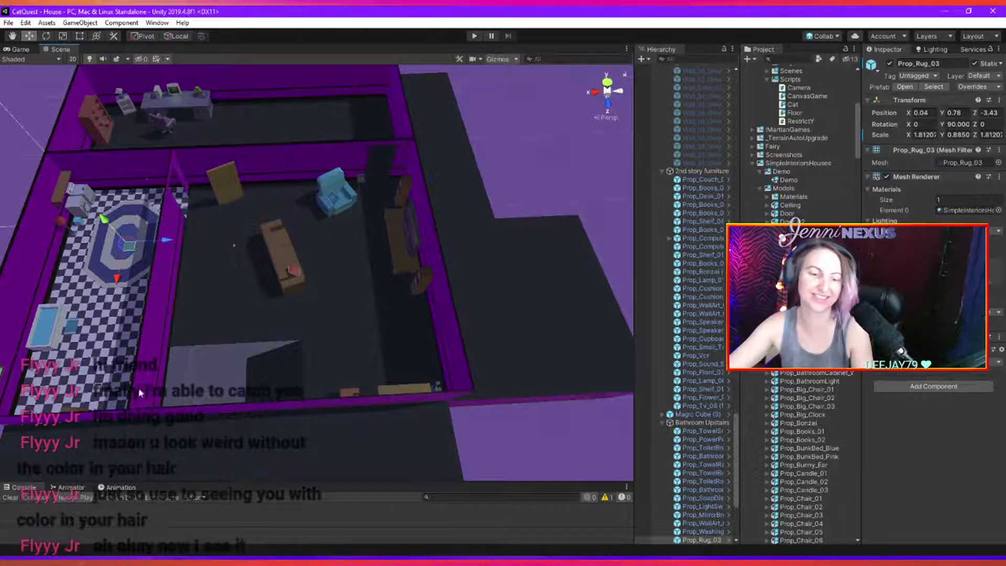
Move the door Door_02 from the living room to the bathroom doorway, at about X 5.127, Z 0.833.
left_click_drag(322, 385, 276, 366, "alt")
right_click_drag(225, 368, 262, 391)
right_click_drag(270, 344, 310, 292)
key("w")
left_click(305, 308)
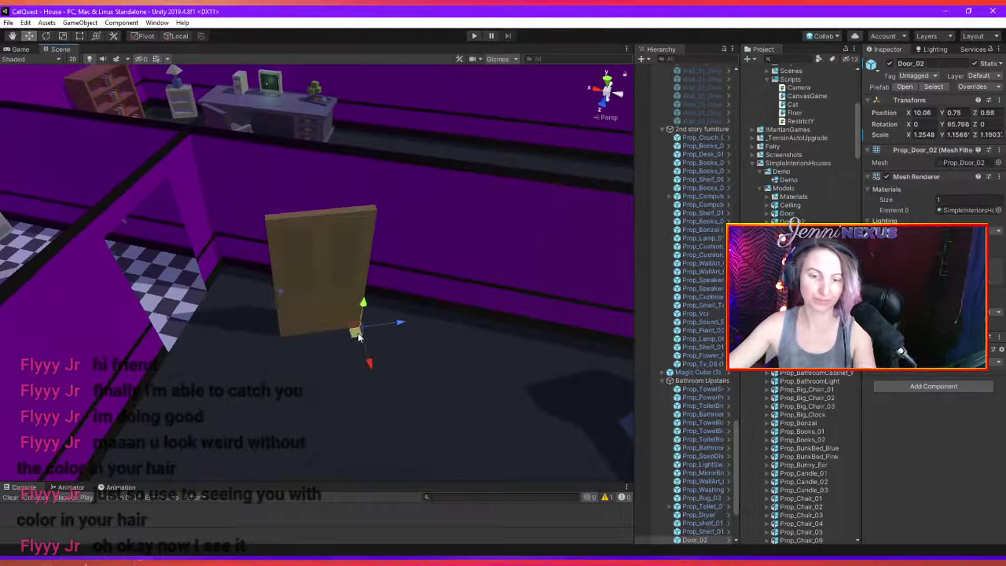
left_click_drag(359, 337, 222, 347)
scroll(223, 346, "up", 5)
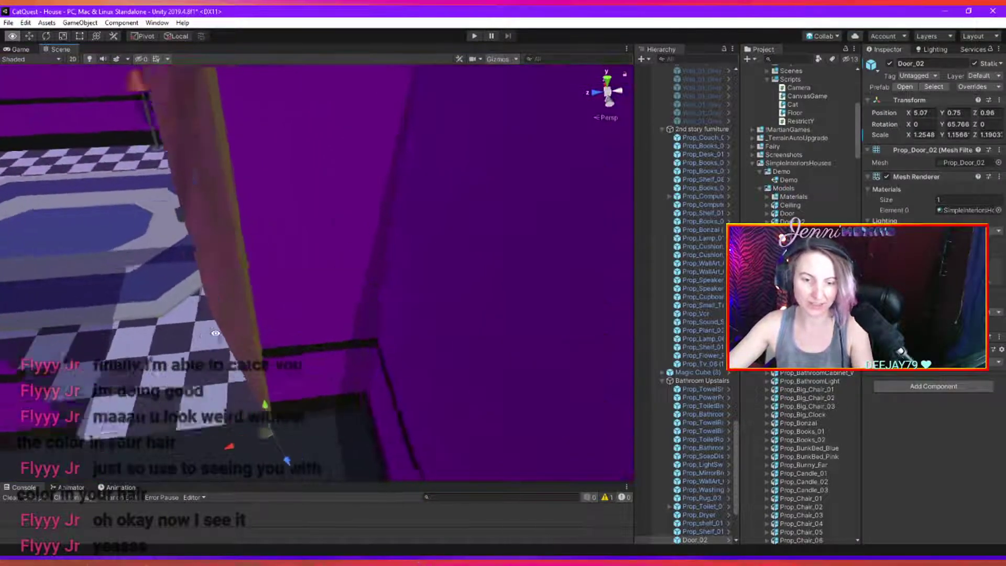
left_click_drag(265, 477, 231, 457)
Move the stray Prop_SoapDish from the living room into the bathroom, to about X 3.46, Z -7.22.
right_click_drag(341, 381, 316, 443)
left_click(275, 348)
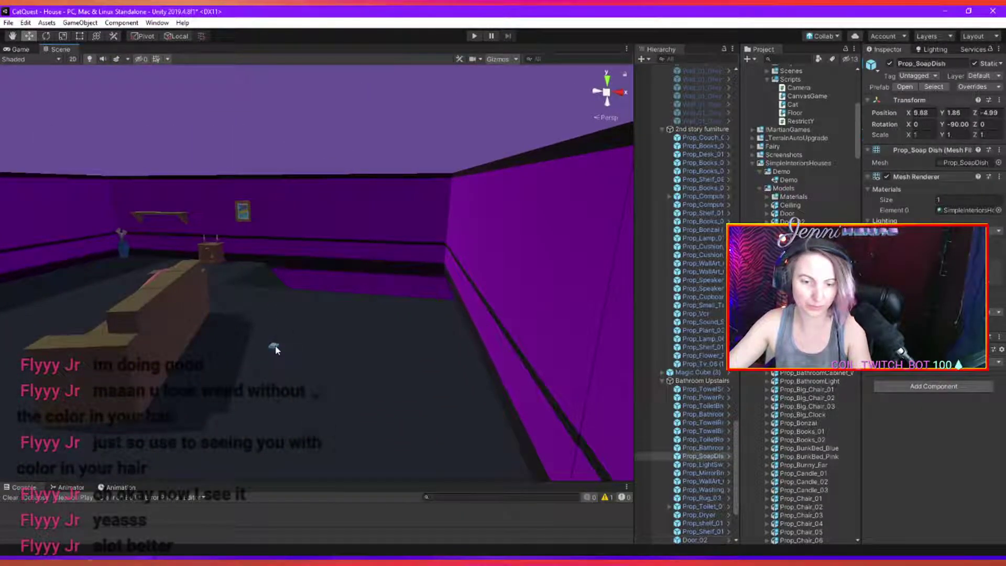
left_click_drag(384, 347, 575, 339)
key("f")
scroll(512, 351, "down", 5)
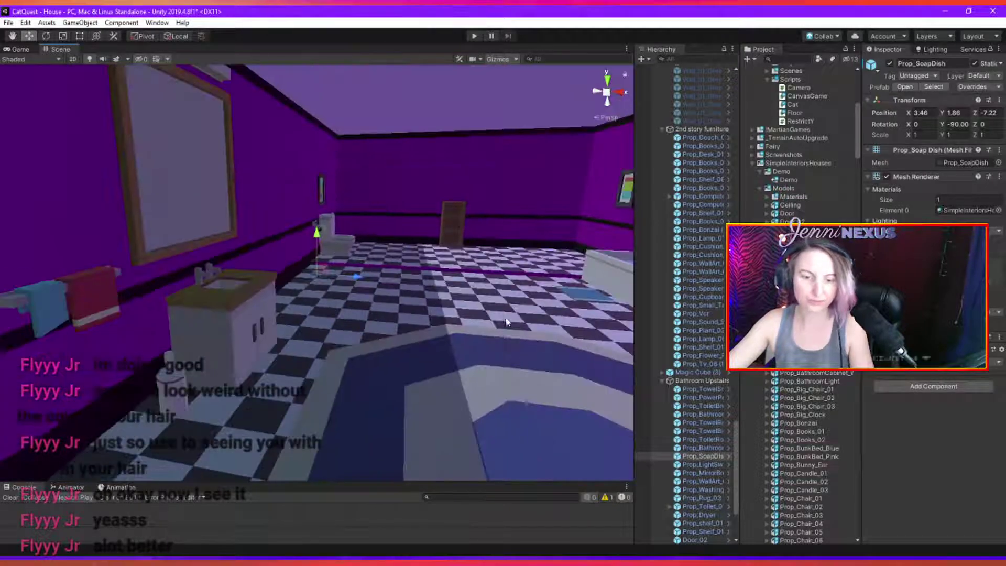
left_click_drag(507, 322, 435, 348, "alt")
left_click_drag(443, 280, 314, 347, "alt")
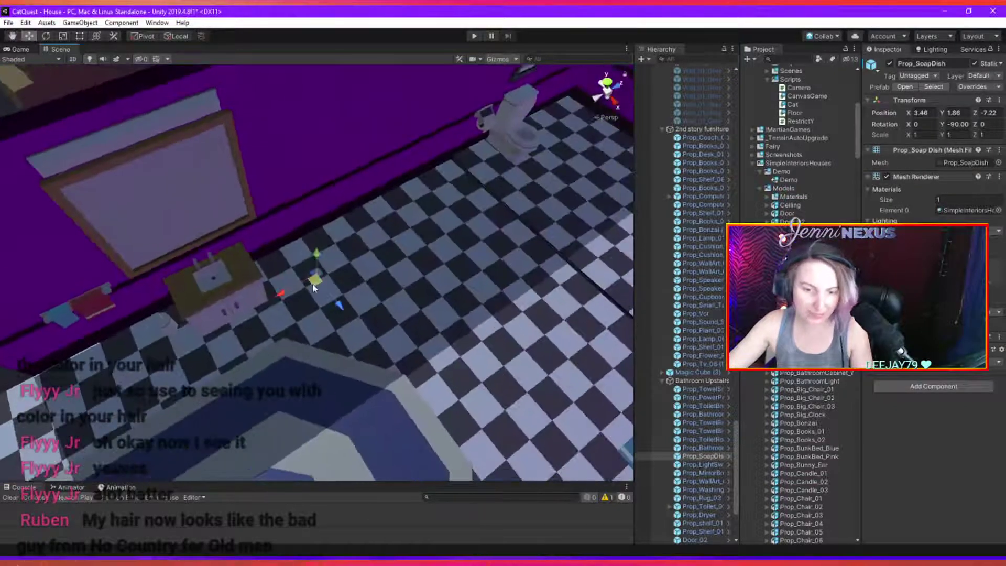
Place the soap dish on the counter beside the sink, at about X 4.505, Y 2.11, Z -6.014.
left_click_drag(313, 287, 297, 247)
scroll(236, 282, "up", 5)
middle_click_drag(236, 282, 557, 309)
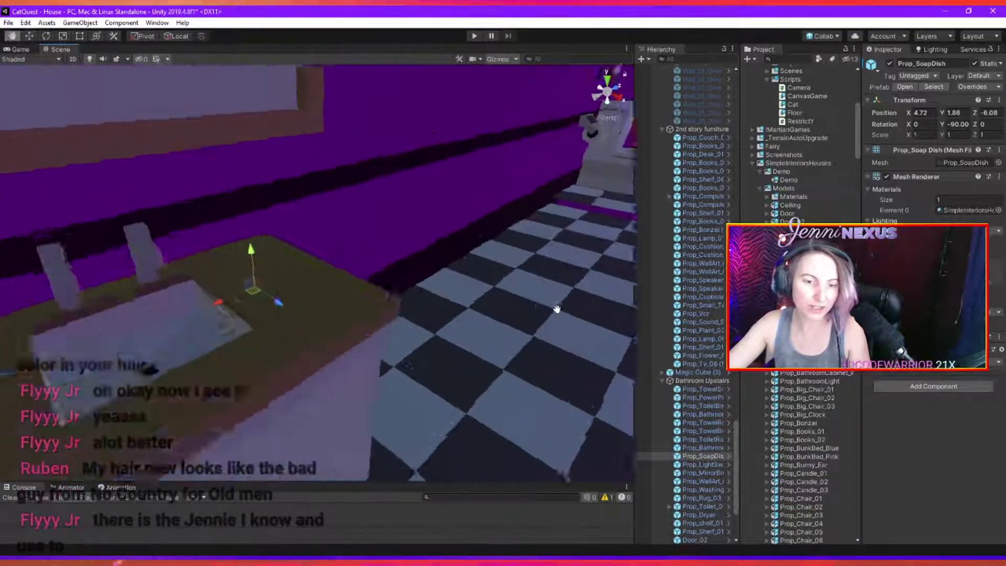
scroll(325, 286, "down", 2)
left_click_drag(278, 257, 284, 220)
left_click_drag(304, 321, 285, 416, "alt")
left_click_drag(304, 241, 290, 270)
scroll(400, 270, "down", 4)
scroll(401, 275, "down", 3)
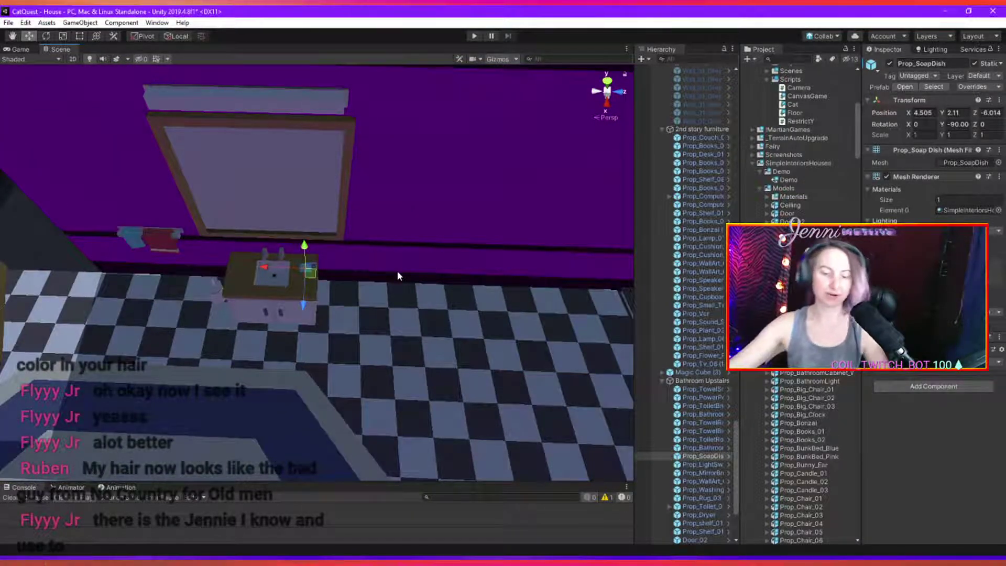
Rotate the bathroom door Door_02 about its Y axis to about 84.4 degrees.
left_click_drag(370, 288, 270, 356, "alt")
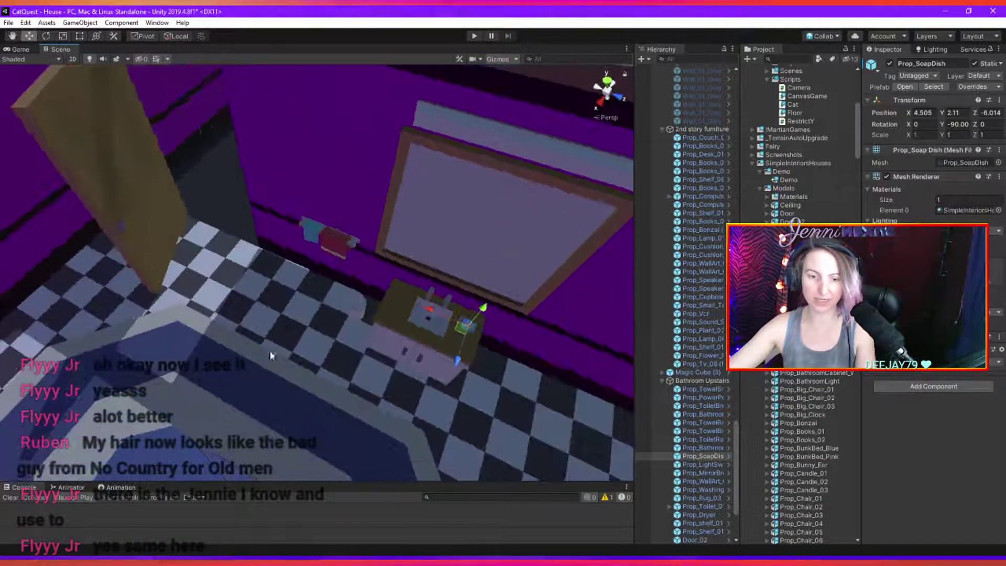
left_click(137, 247)
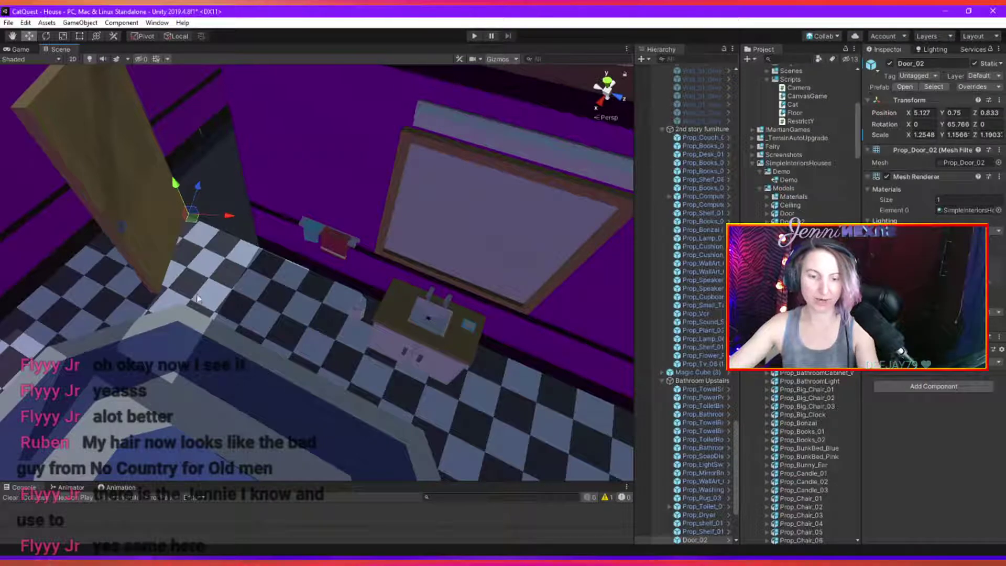
key("e")
left_click_drag(218, 232, 223, 252)
Examine the front door and the outer walls of both storeys from outside the house.
scroll(381, 298, "down", 5)
left_click_drag(382, 299, 466, 250, "alt")
scroll(452, 309, "down", 3)
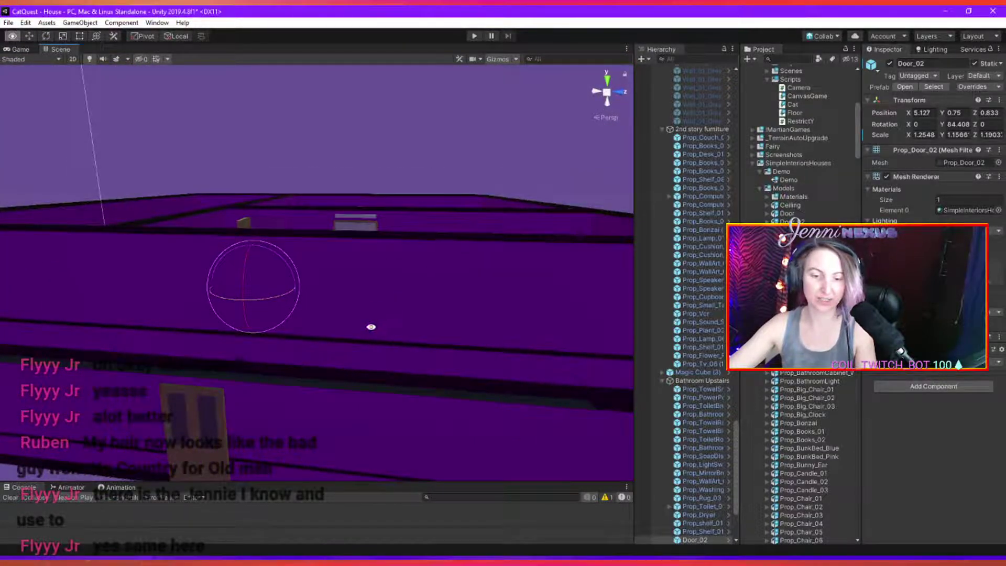
left_click_drag(371, 327, 273, 294, "alt")
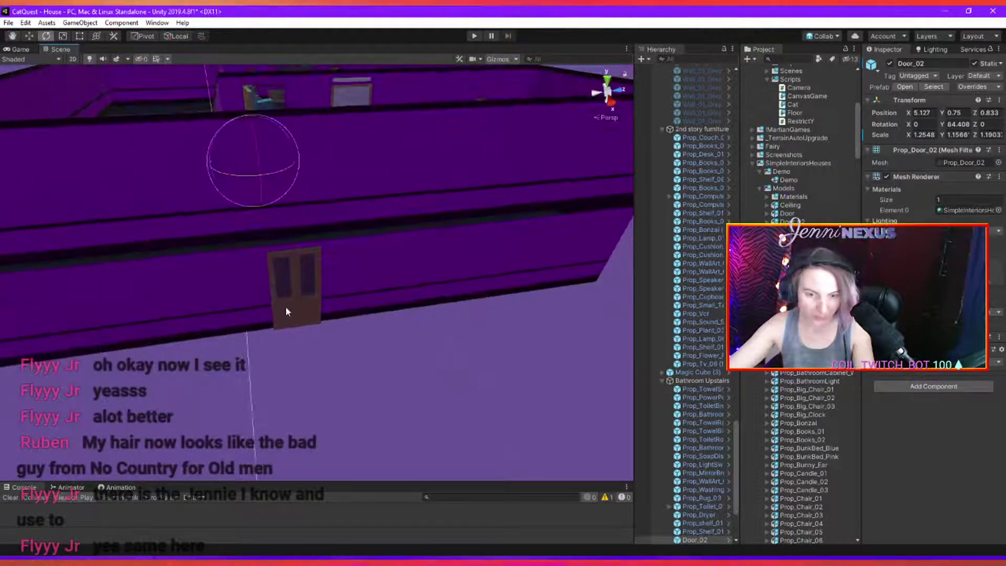
left_click(286, 311)
left_click_drag(344, 356, 384, 368)
left_click(456, 263)
right_click_drag(252, 355, 233, 343)
Add a Box Collider to the second-storey outer wall wall_1x3 (13), and select the ground-floor wall wall_1x3 (5) below it.
left_click(380, 204)
left_click(391, 293)
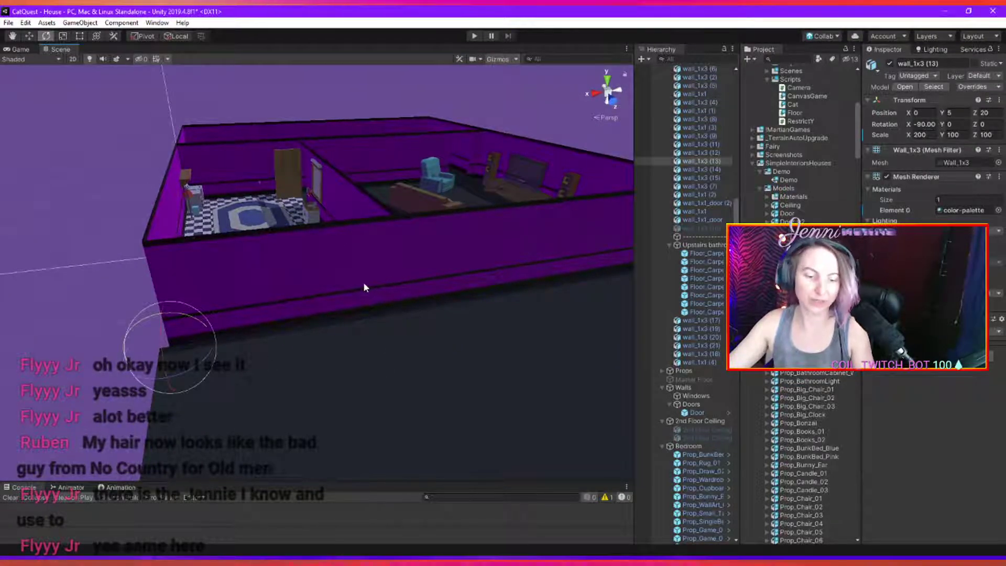
left_click_drag(173, 386, 151, 394)
key("ctrl+z")
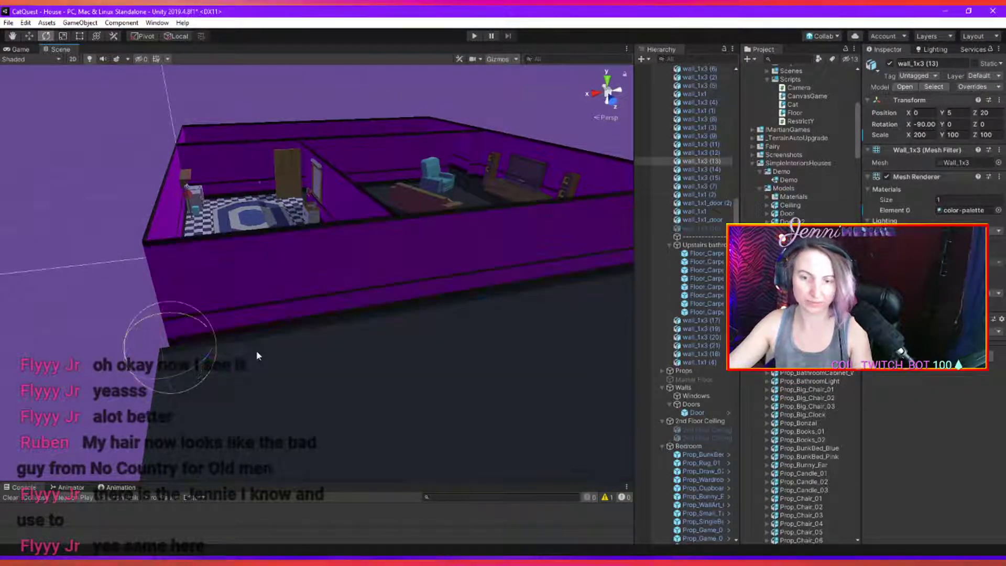
left_click_drag(257, 353, 397, 309, "alt")
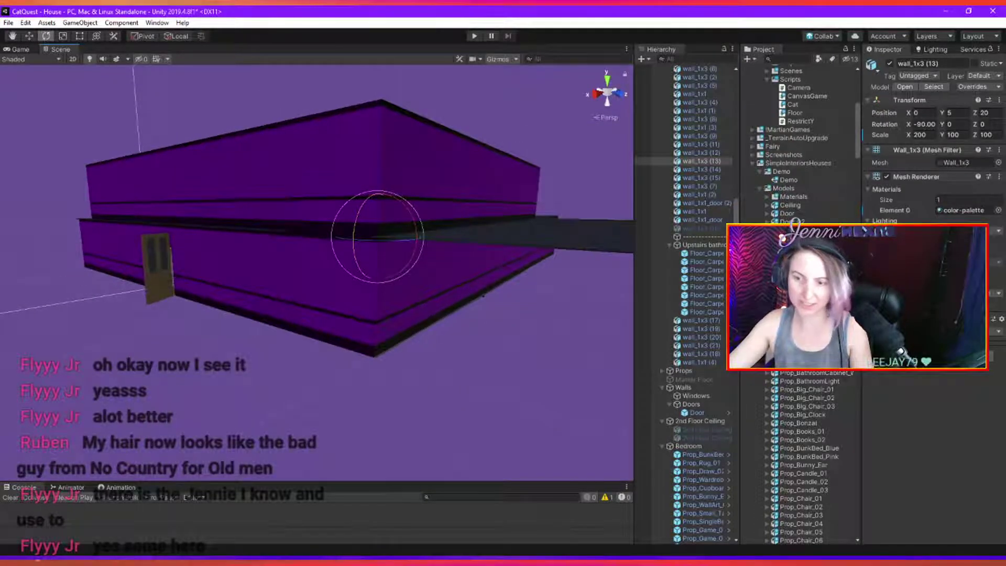
left_click(933, 357)
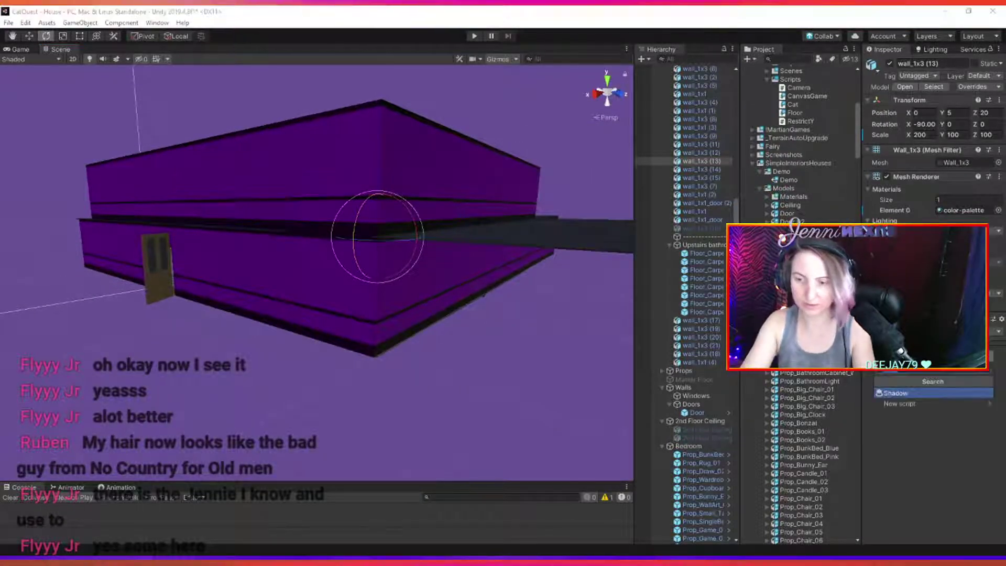
type("coll")
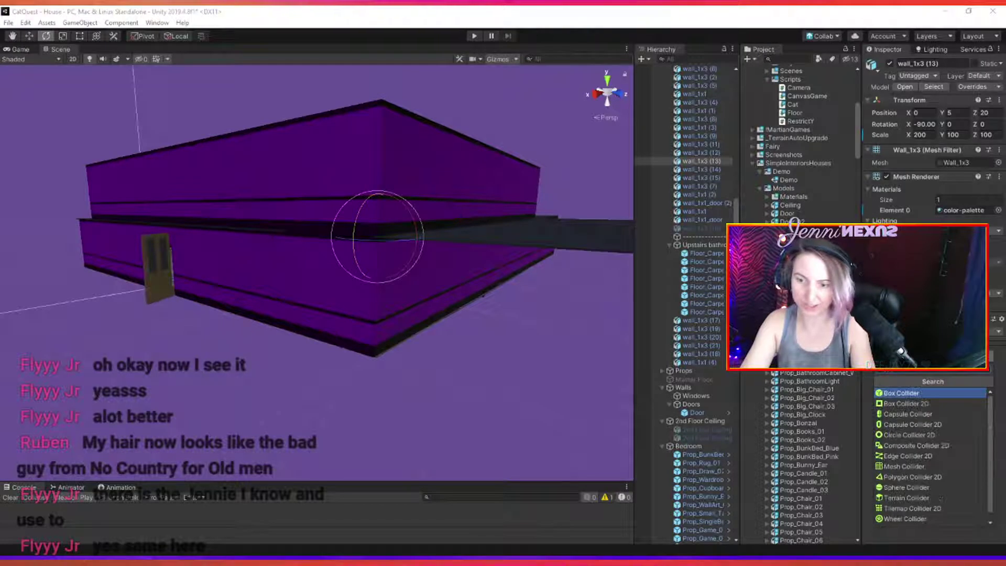
key("Return")
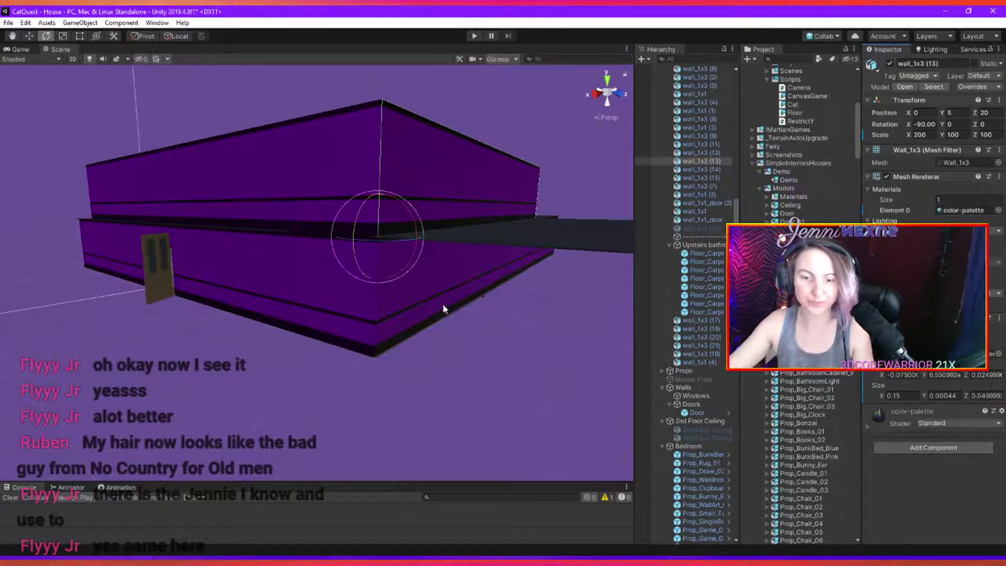
left_click(442, 302)
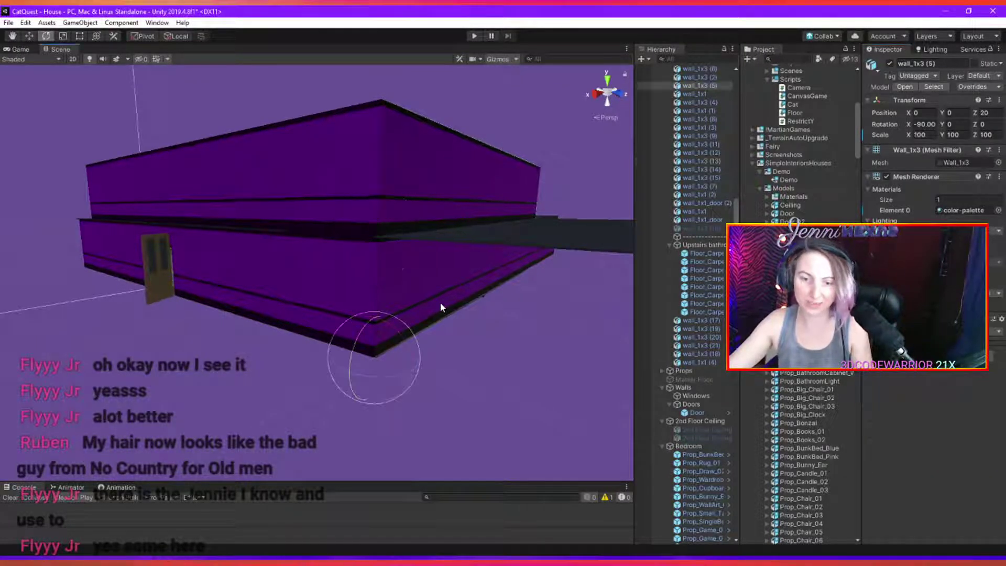
Add a Box Collider to the ground-floor outer wall wall_1x3 (5) and to the neighbouring wall wall_1x3 (19).
left_click(922, 373)
key("Return")
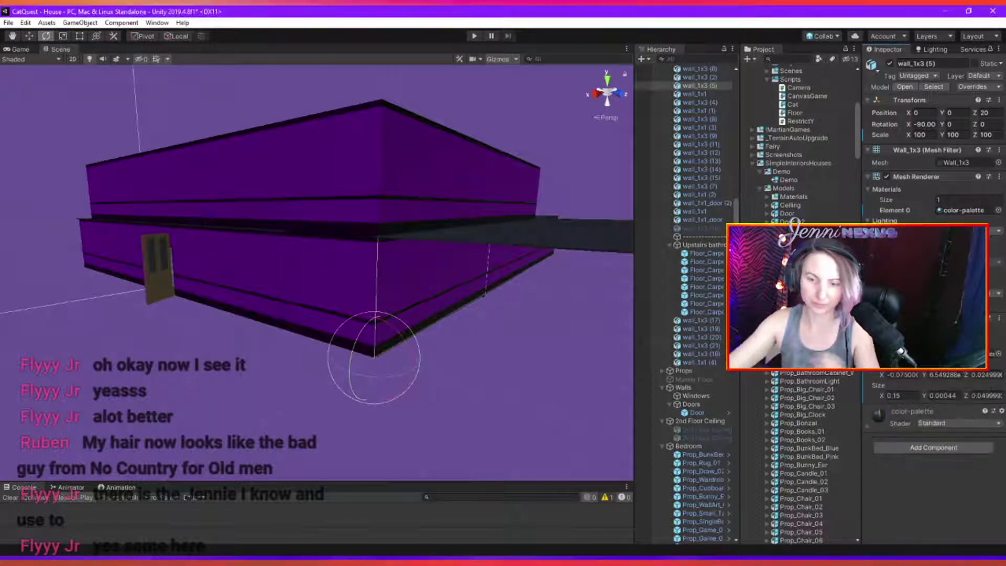
left_click(505, 262)
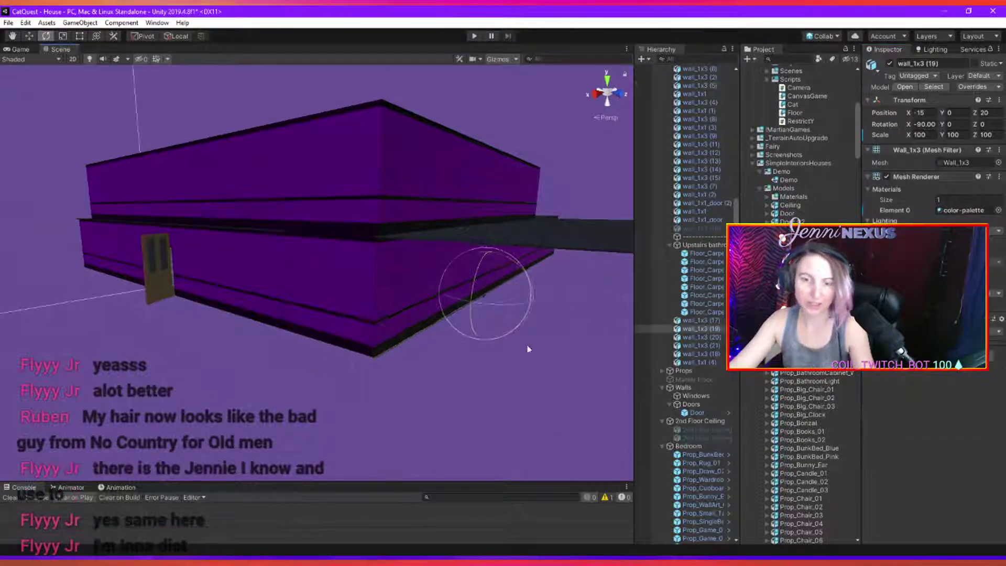
left_click_drag(527, 348, 423, 330, "alt")
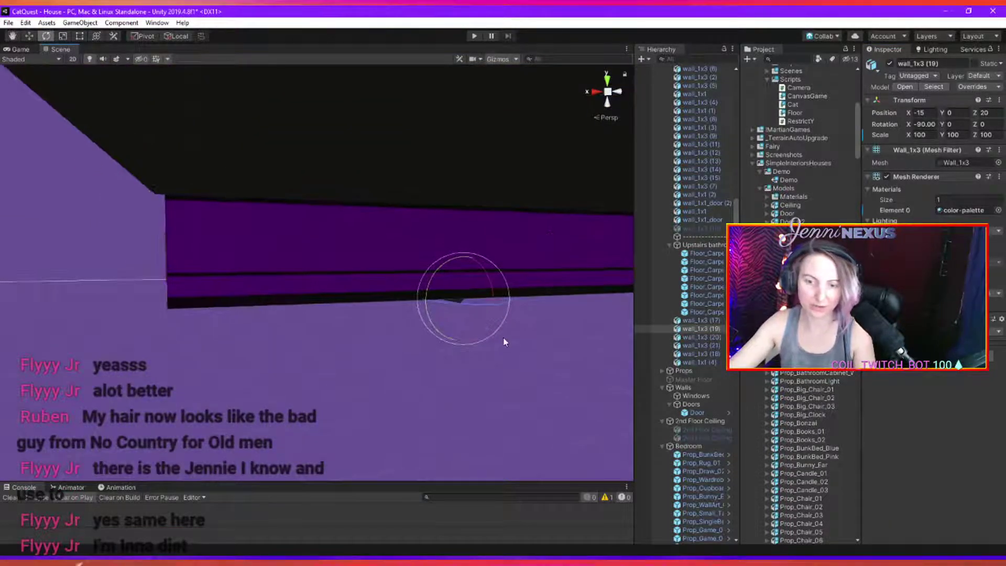
left_click_drag(503, 343, 286, 286, "alt")
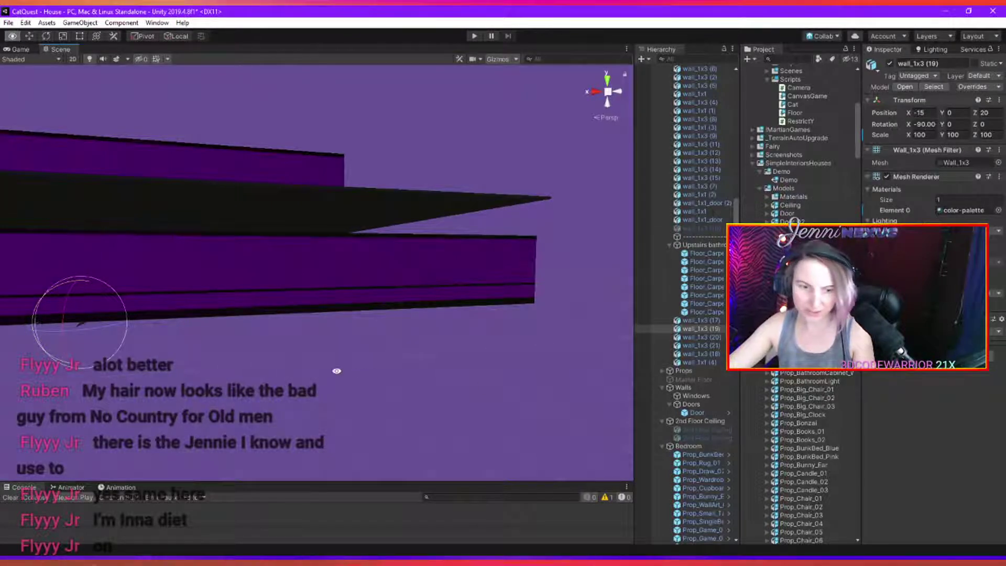
right_click_drag(337, 371, 495, 394)
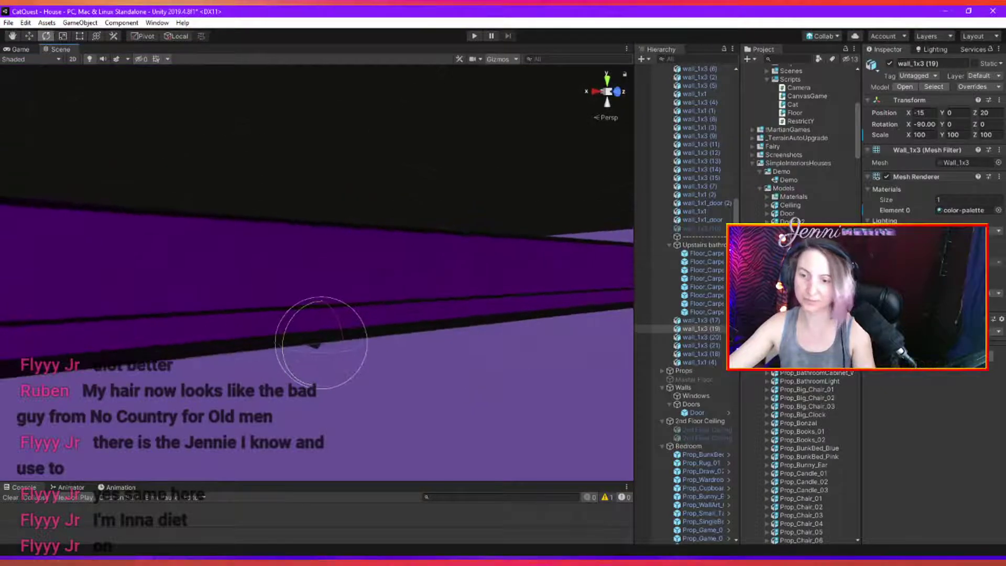
key("ctrl+shift+a")
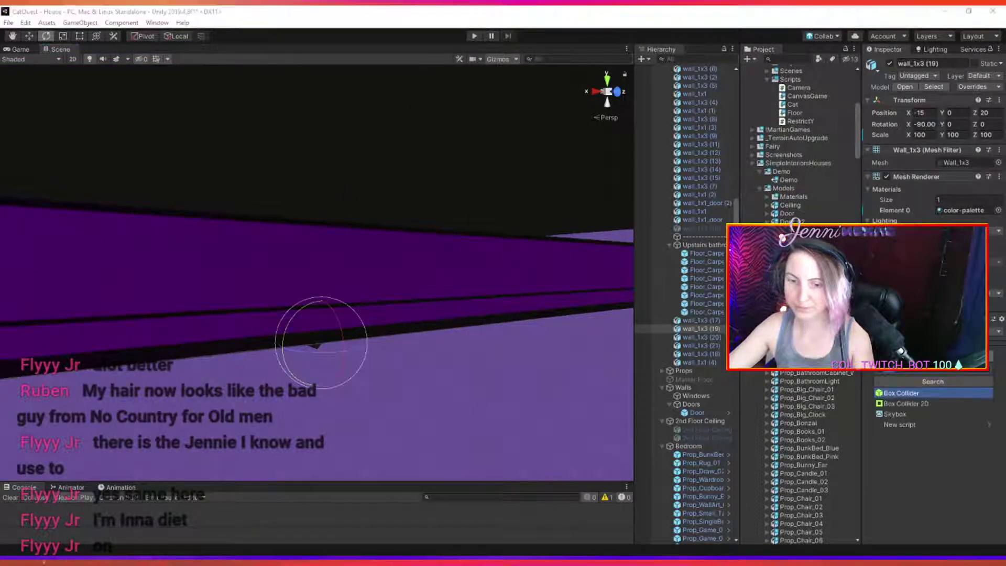
key("Return")
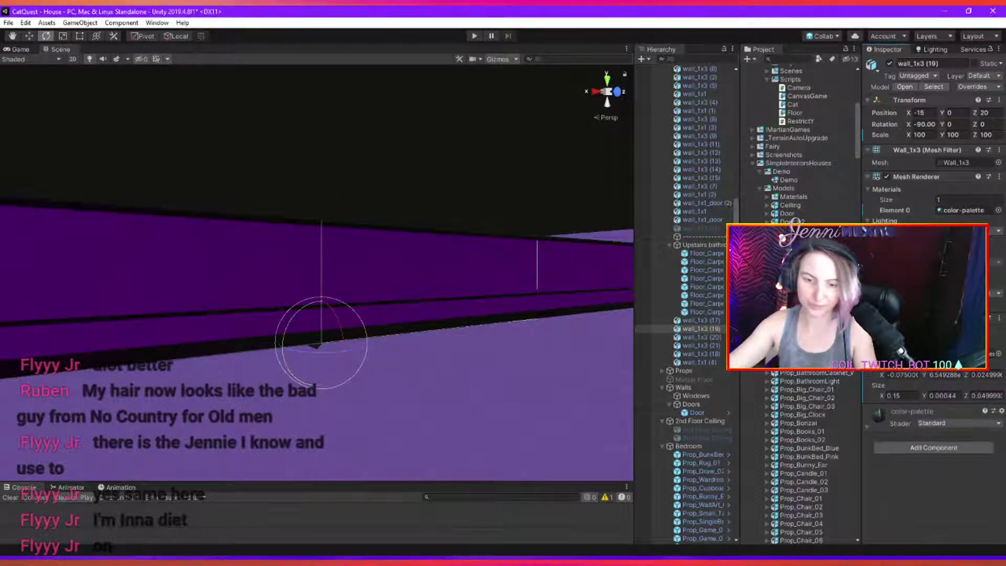
Add a Box Collider to ground-floor outer walls wall_1x3 (20), wall_1x3 (17), wall_1x3 (11) and the other segments around the window corner and rear, all selected together.
left_click(568, 275)
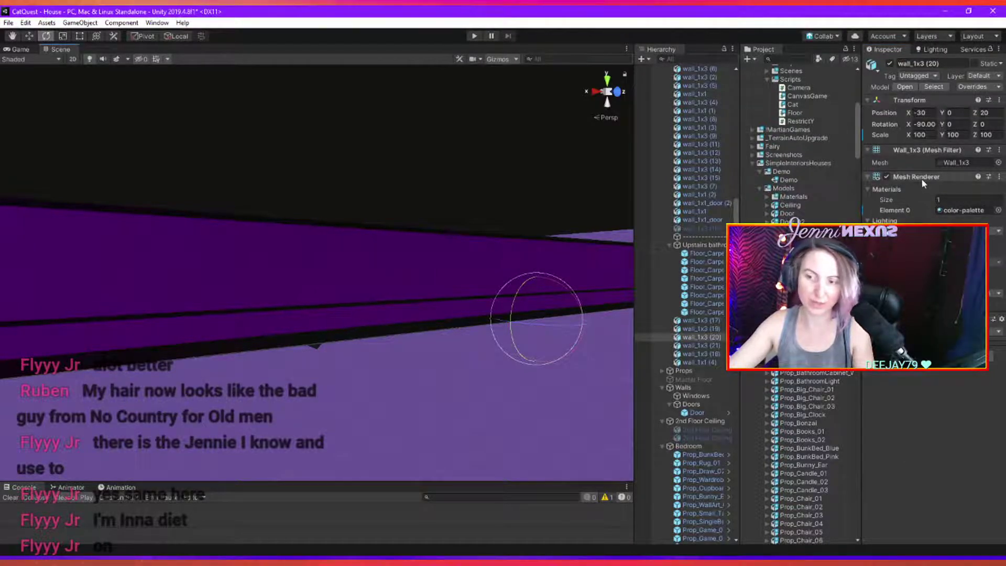
left_click_drag(424, 434, 183, 420, "alt")
left_click(384, 279)
left_click(346, 294)
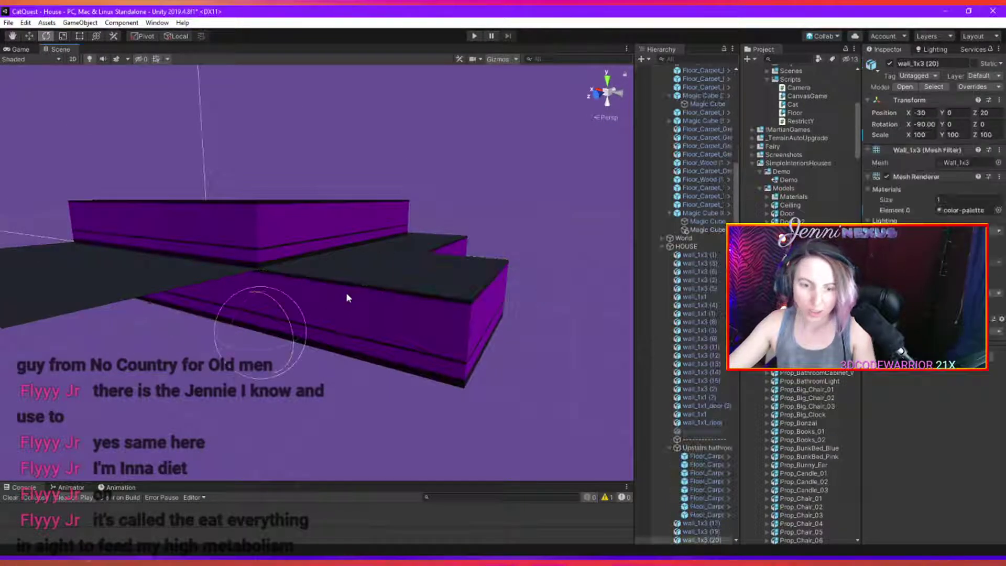
key("w")
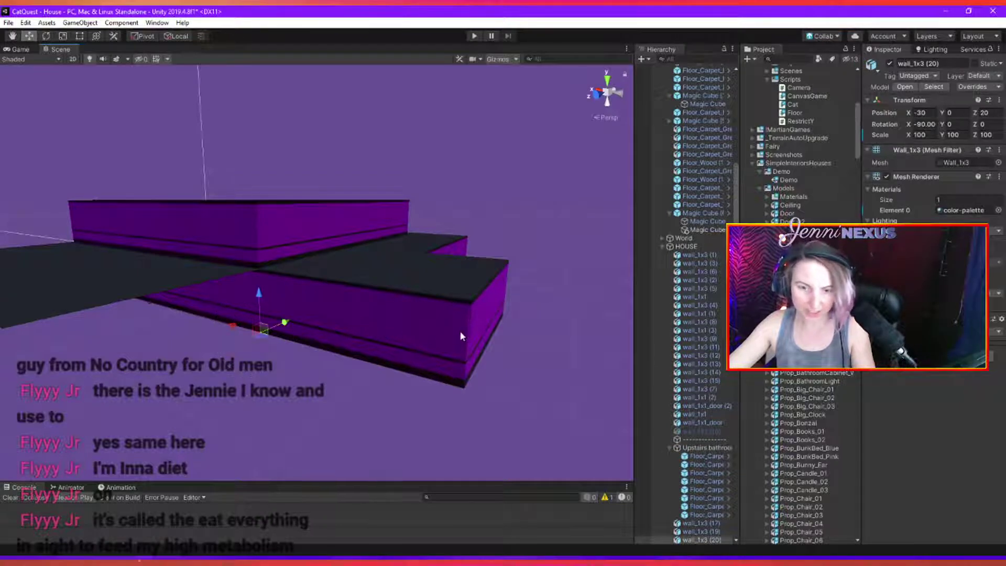
key("e")
left_click_drag(282, 352, 411, 388, "alt")
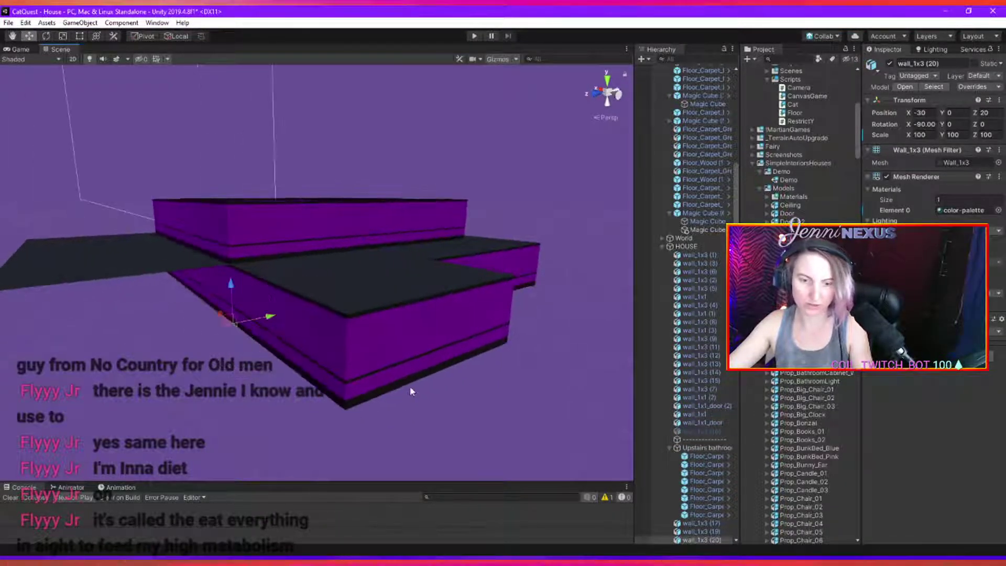
left_click(407, 351, "shift")
left_click_drag(407, 350, 269, 440, "alt")
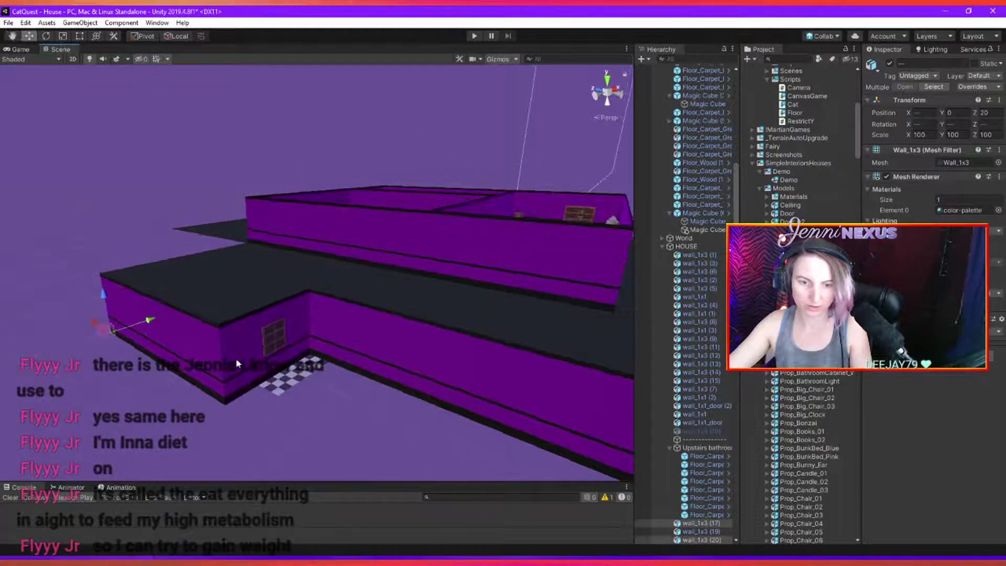
left_click(242, 347, "shift")
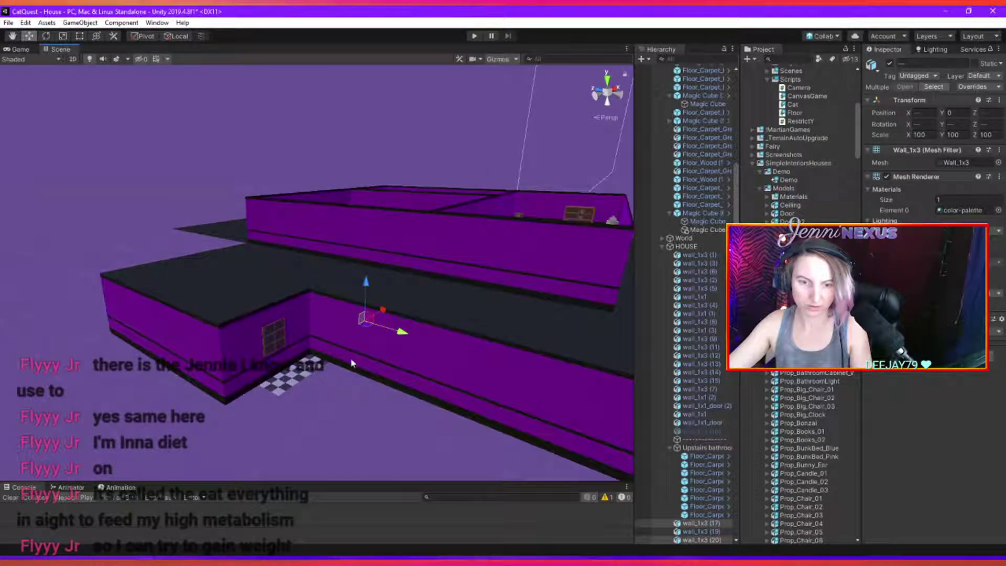
left_click(516, 393, "shift")
scroll(523, 404, "down", 3)
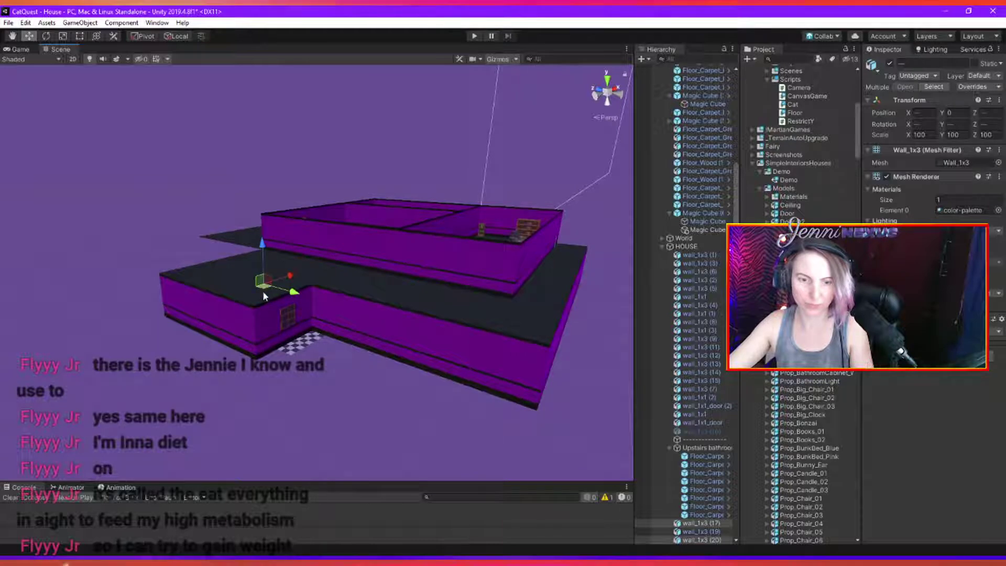
left_click(383, 329, "shift")
left_click(516, 369, "shift")
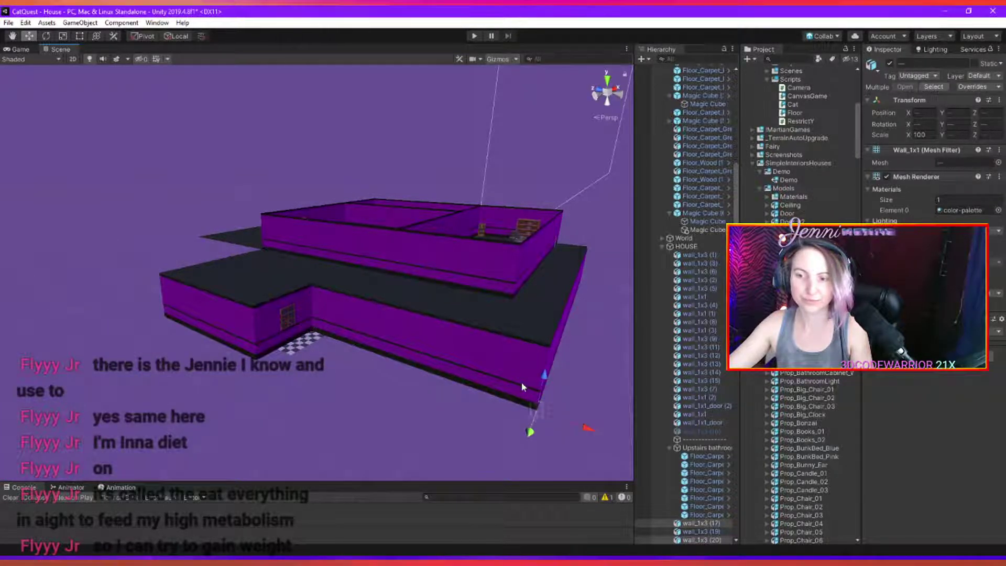
left_click_drag(532, 417, 378, 400, "alt")
left_click(470, 367, "shift")
scroll(470, 371, "down", 4)
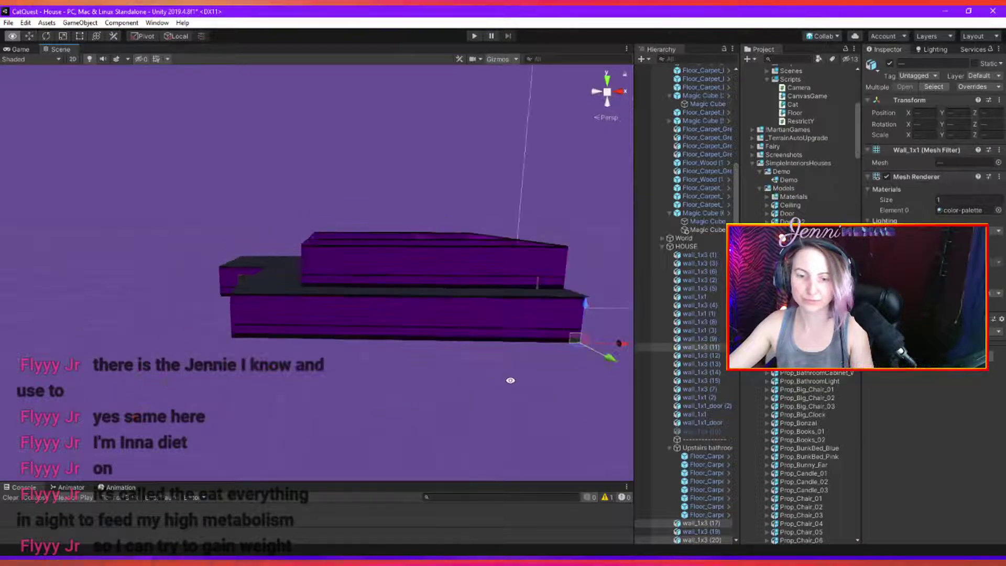
left_click_drag(512, 382, 479, 391, "alt")
left_click(918, 379)
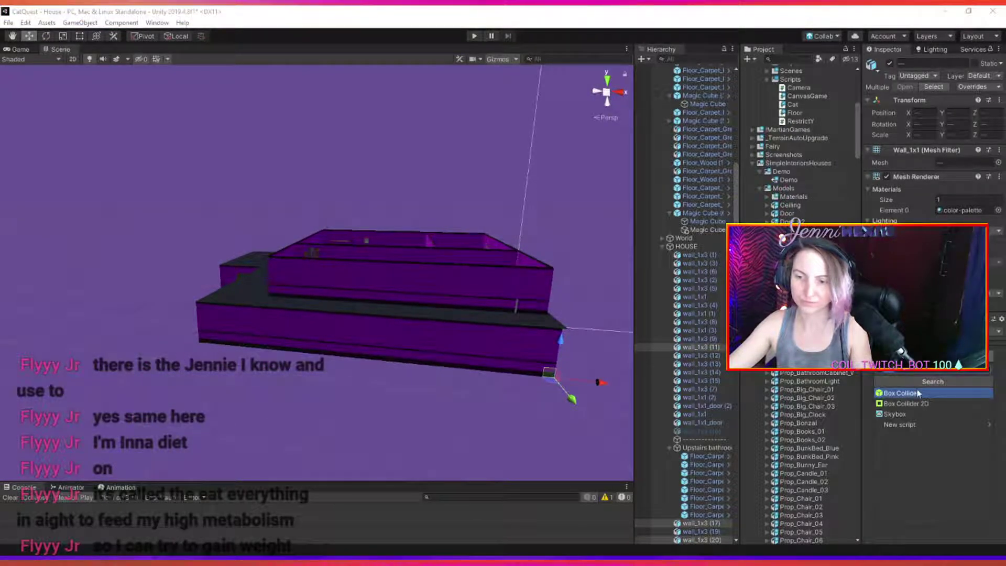
left_click(911, 393)
Add a Box Collider to the ground-floor outer wall wall_1x3 (9) on the front door side.
left_click_drag(482, 399, 307, 416, "alt")
left_click(309, 417)
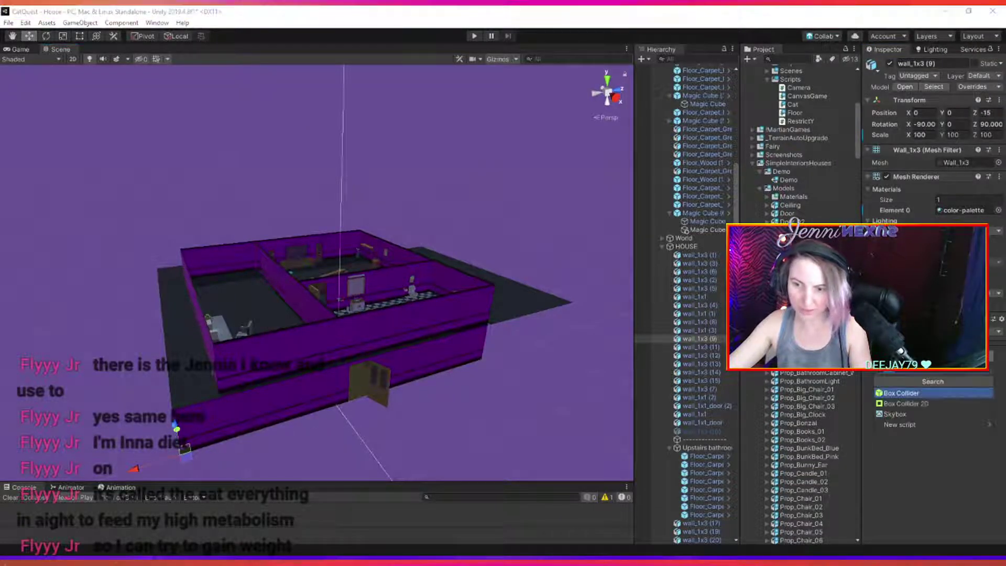
left_click_drag(341, 414, 344, 375, "alt")
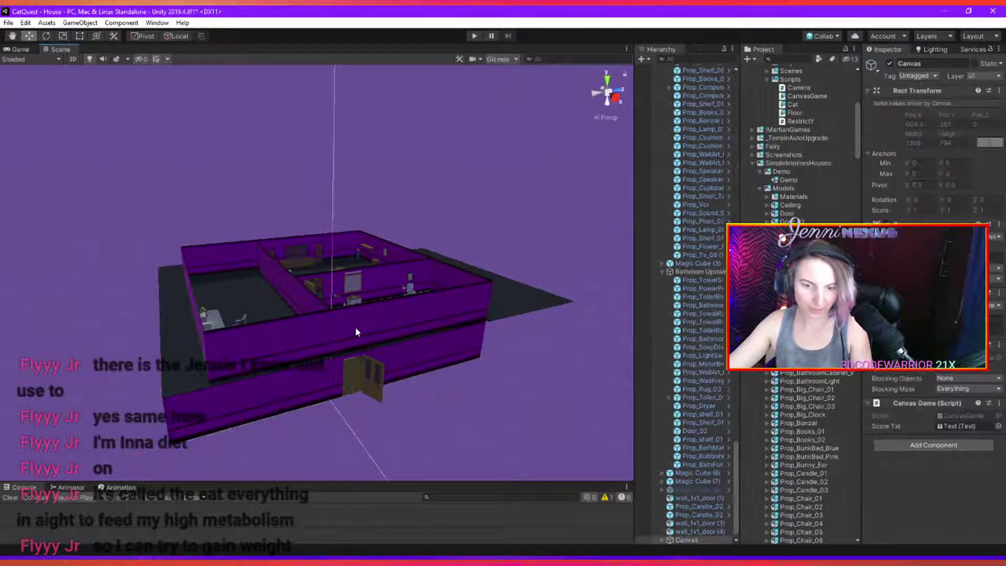
left_click_drag(357, 333, 413, 352, "alt")
left_click(418, 356, "shift")
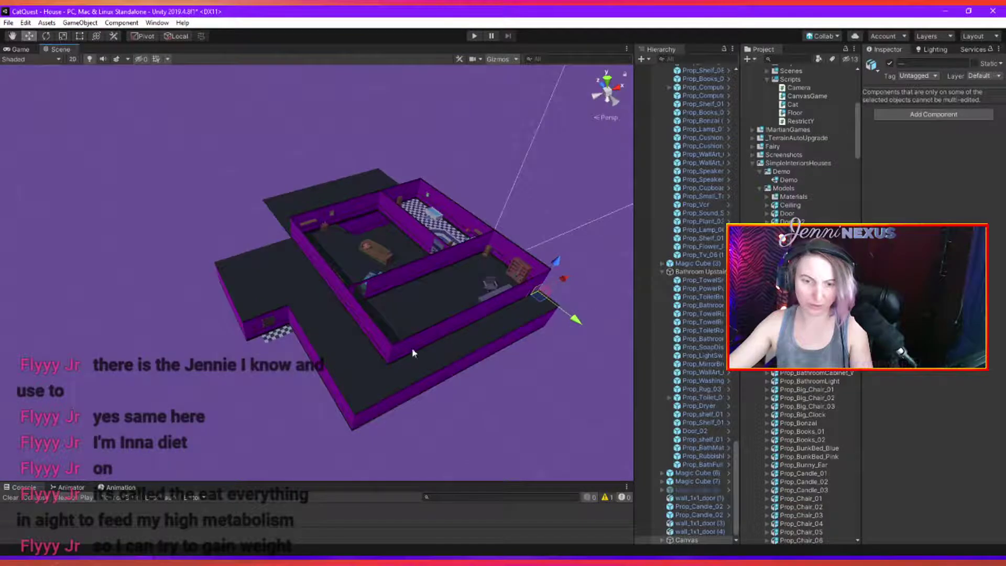
left_click(368, 326, "shift")
left_click(401, 275, "shift")
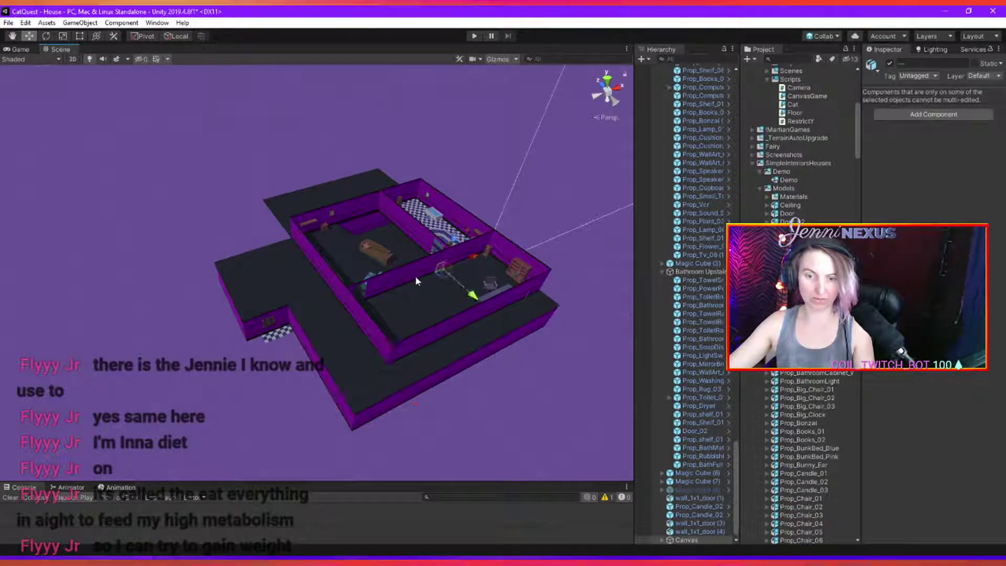
left_click_drag(415, 276, 390, 232, "alt")
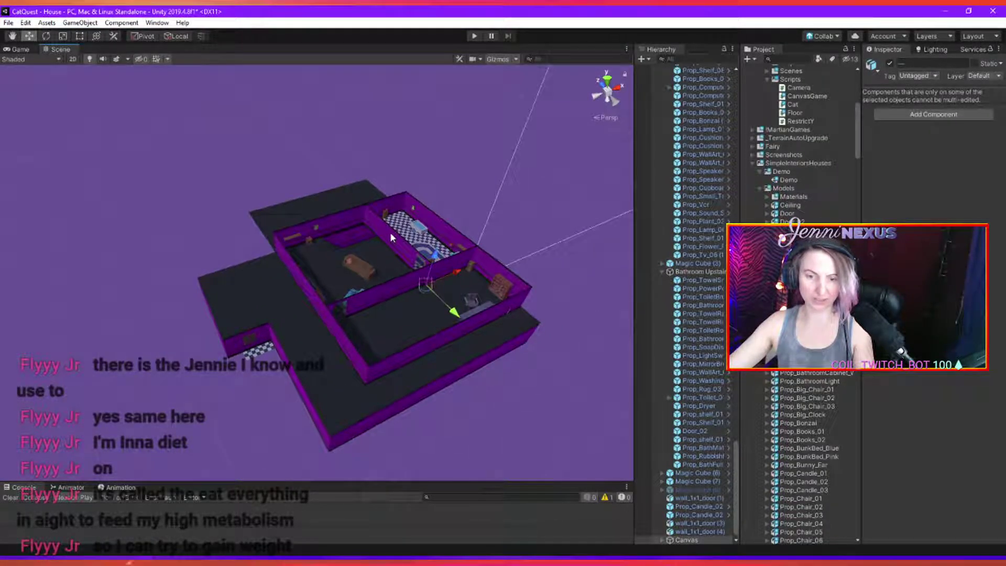
left_click(354, 216, "shift")
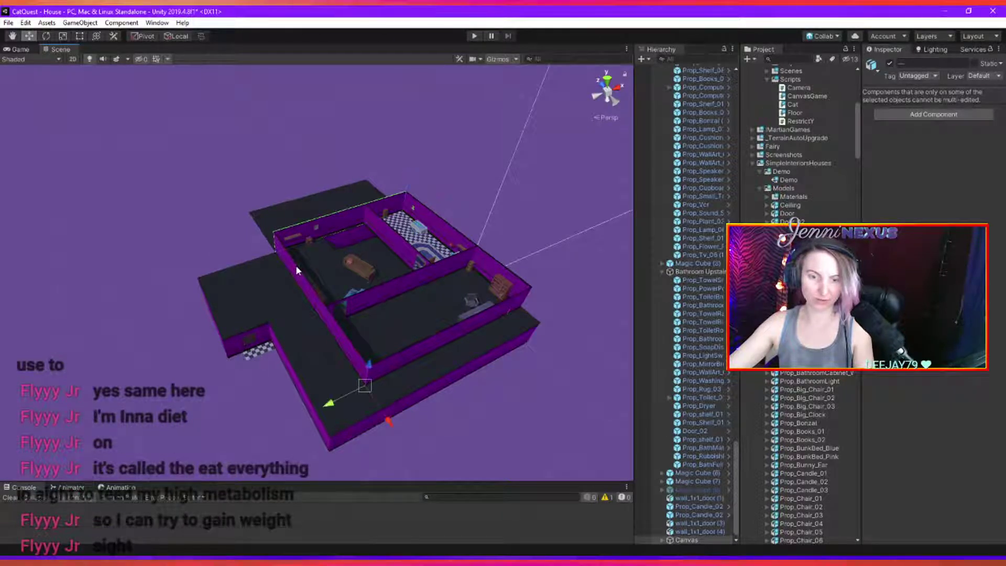
scroll(331, 313, "up", 3)
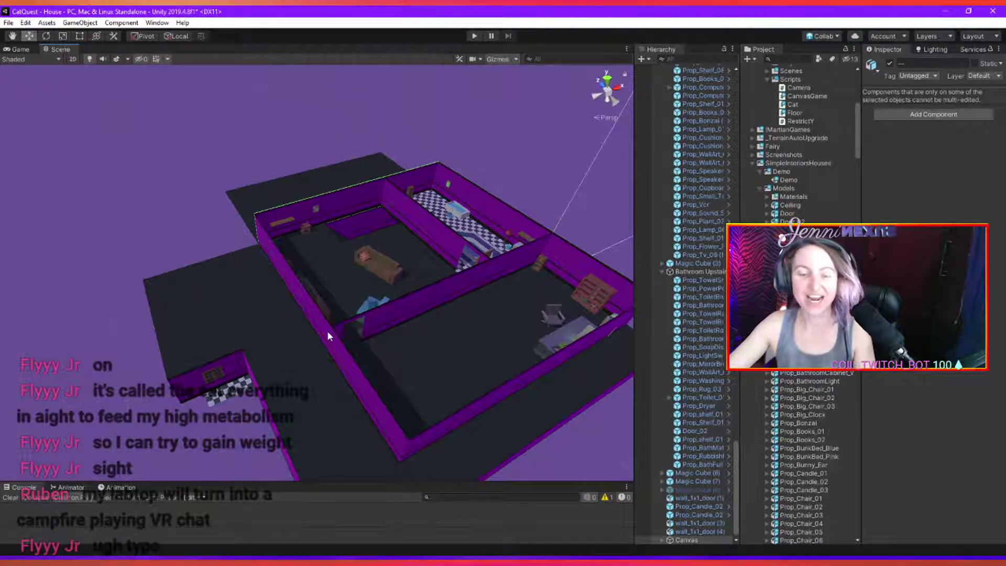
Select the second-storey walls wall_1x3 (3), wall_1x1, wall_1x3 (13) and wall_1x3 (8) together.
left_click_drag(385, 351, 341, 332, "alt")
left_click(341, 332)
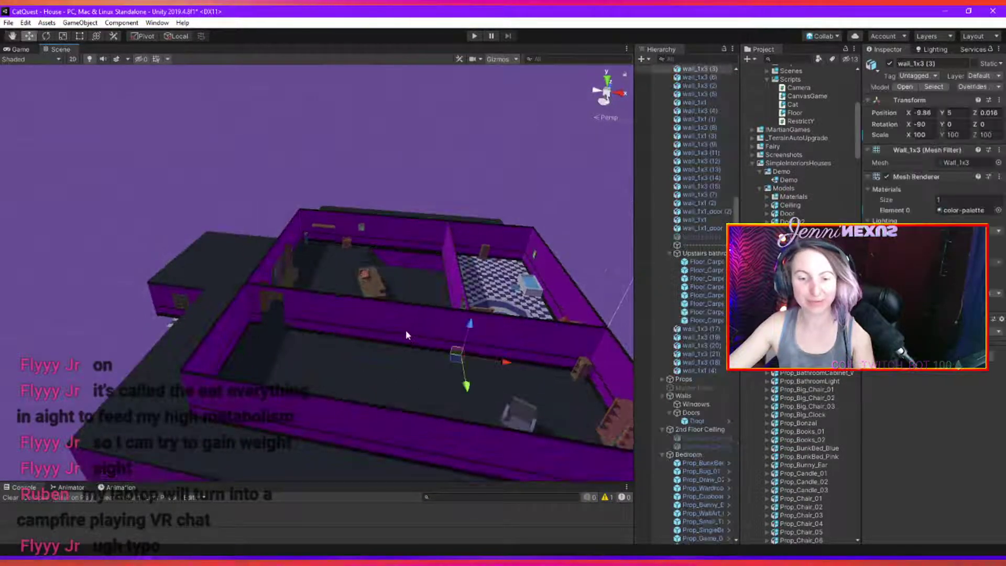
left_click(554, 332)
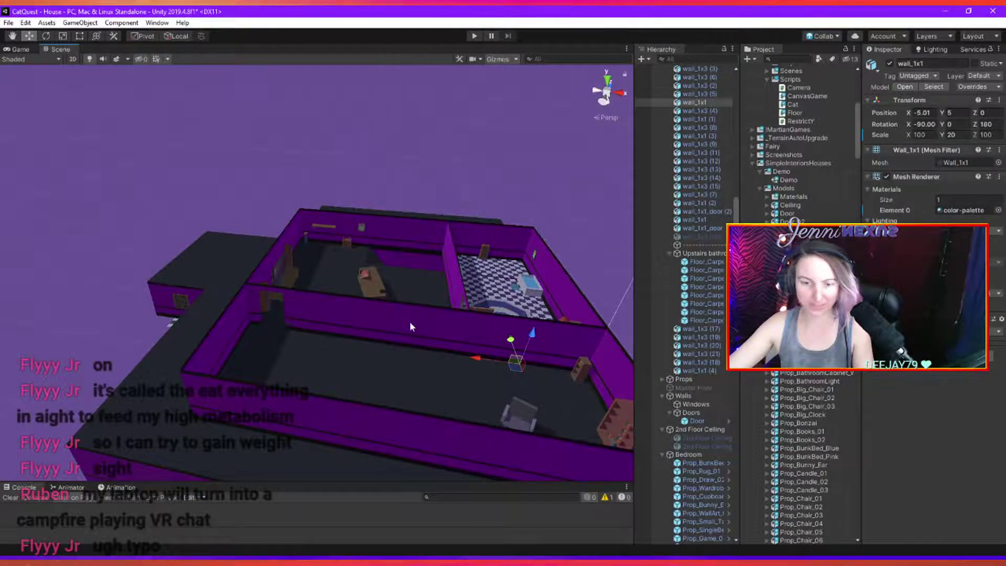
left_click(423, 234, "shift")
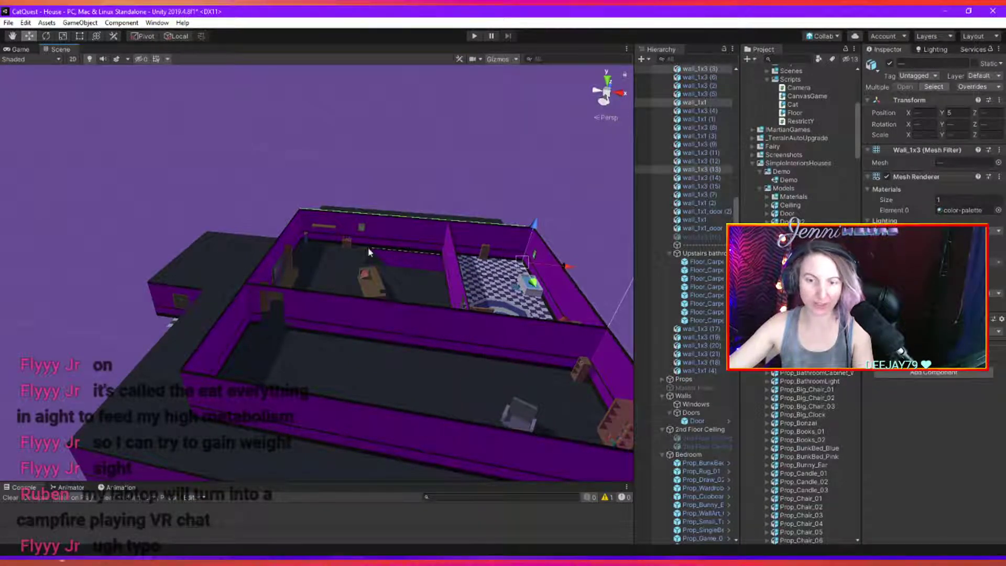
left_click(257, 276, "shift")
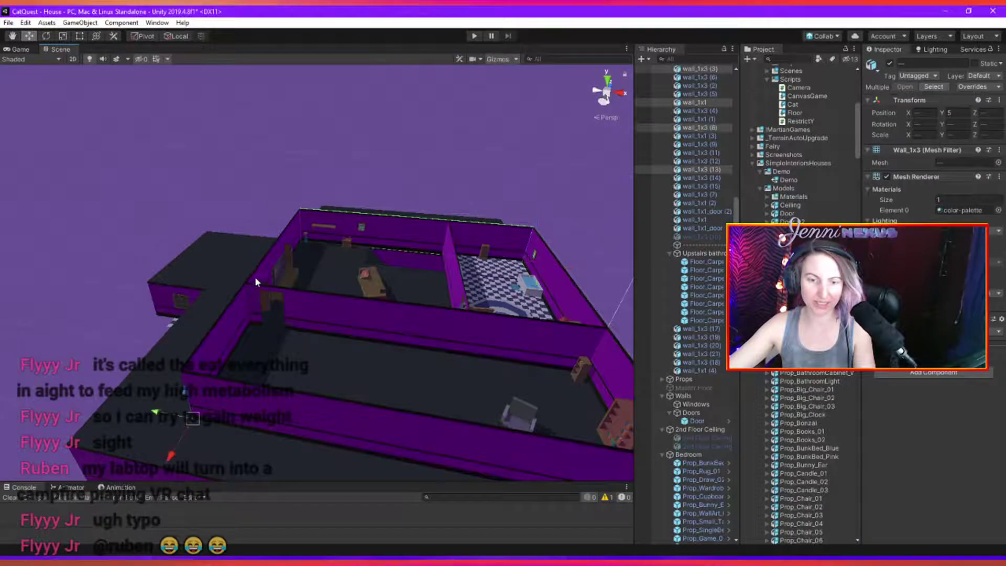
left_click(225, 327, "shift")
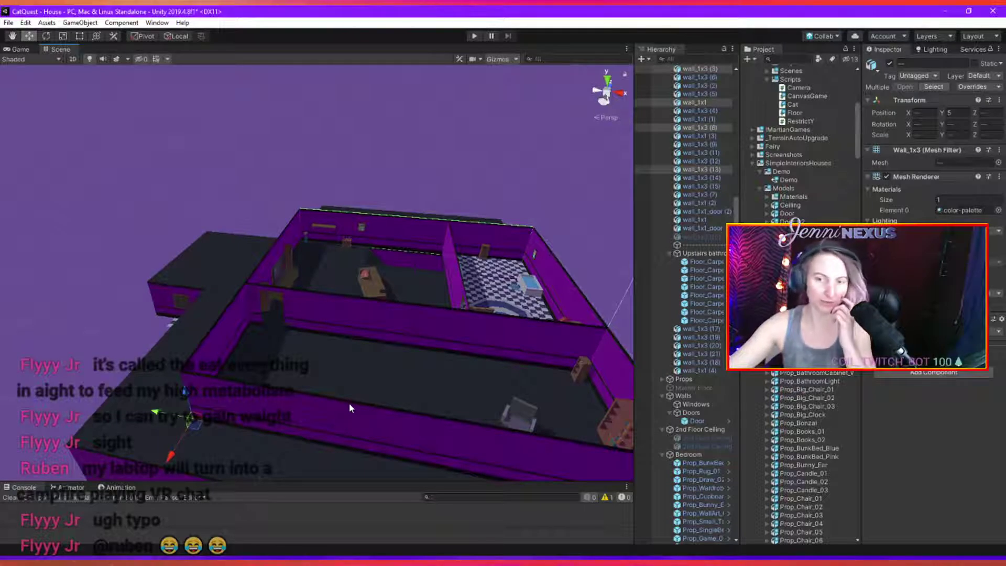
middle_click_drag(493, 356, 425, 257)
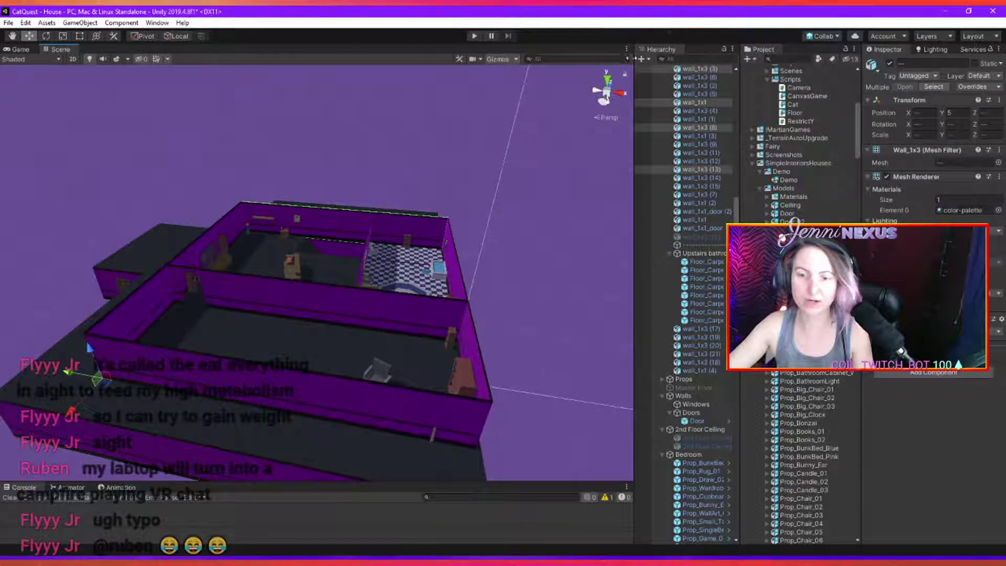
Play-test the House scene by walking the cat across the ground-floor living room to the flower vase corner and back towards the TV.
left_click(475, 36)
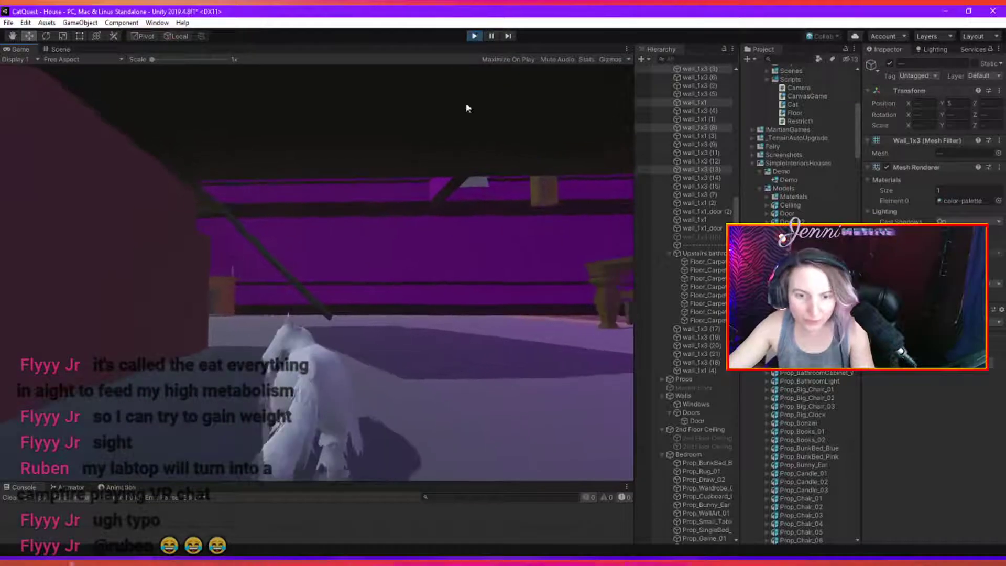
key("w")
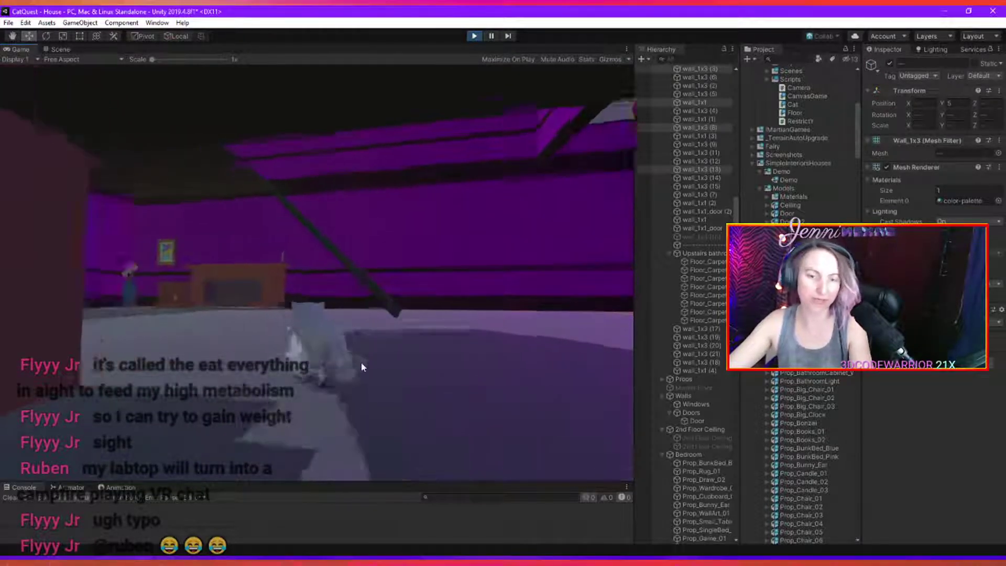
key("w")
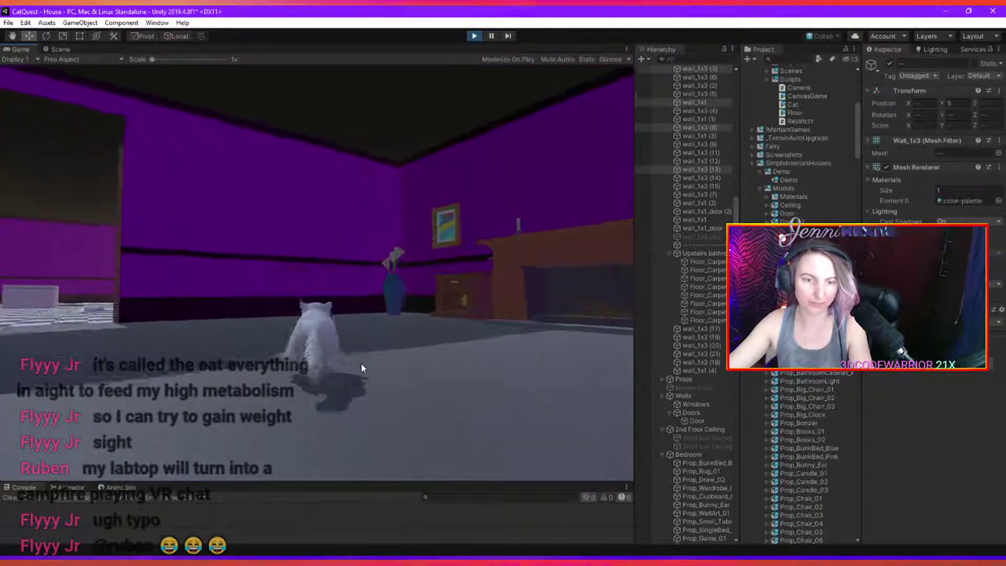
key("w")
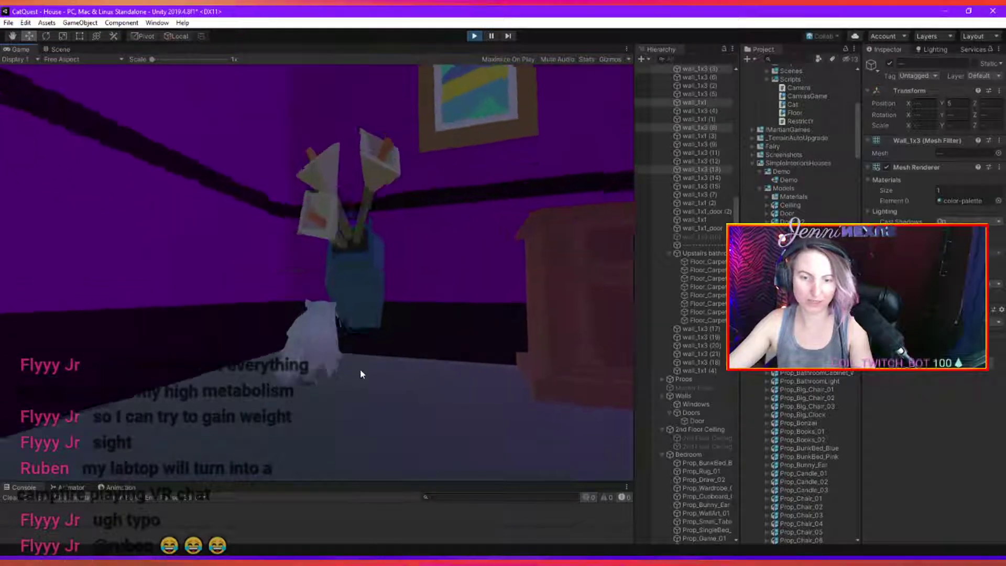
key("w")
key("a")
key("w")
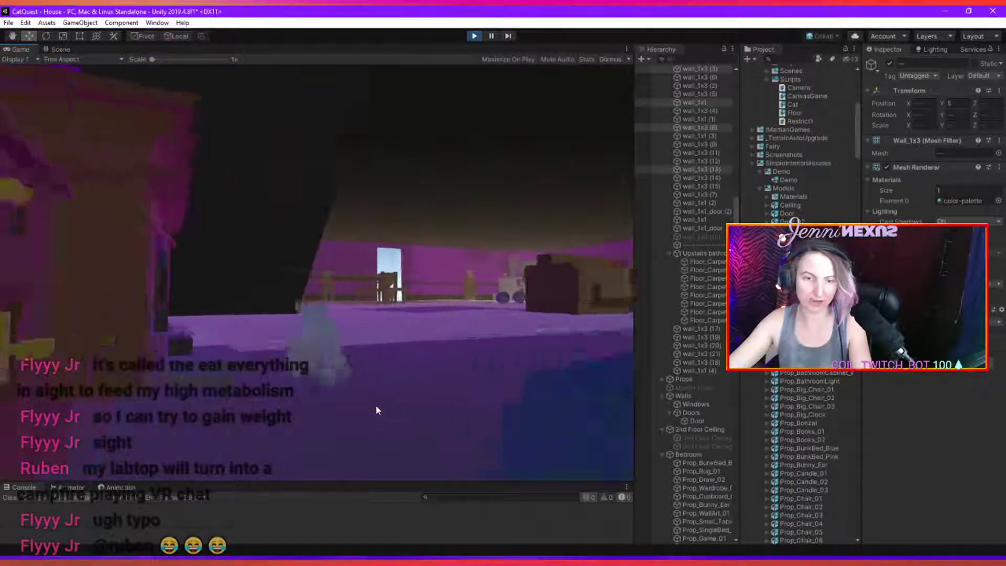
key("d")
key("w")
key("d")
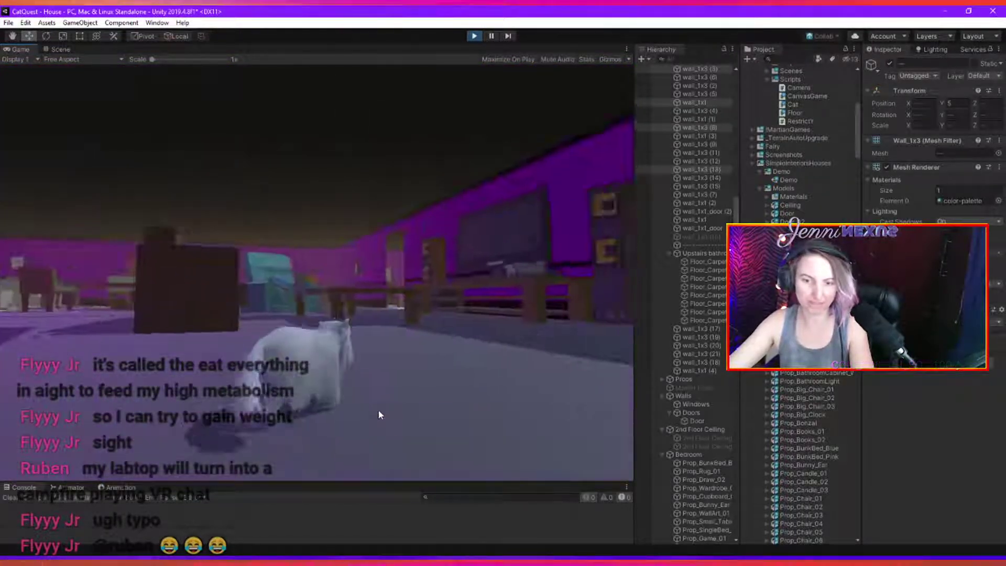
Test the ground-floor bathroom by walking the cat through its doorway, across the blue rug and into the far side, and end the play-test.
key("a")
key("w")
key("d")
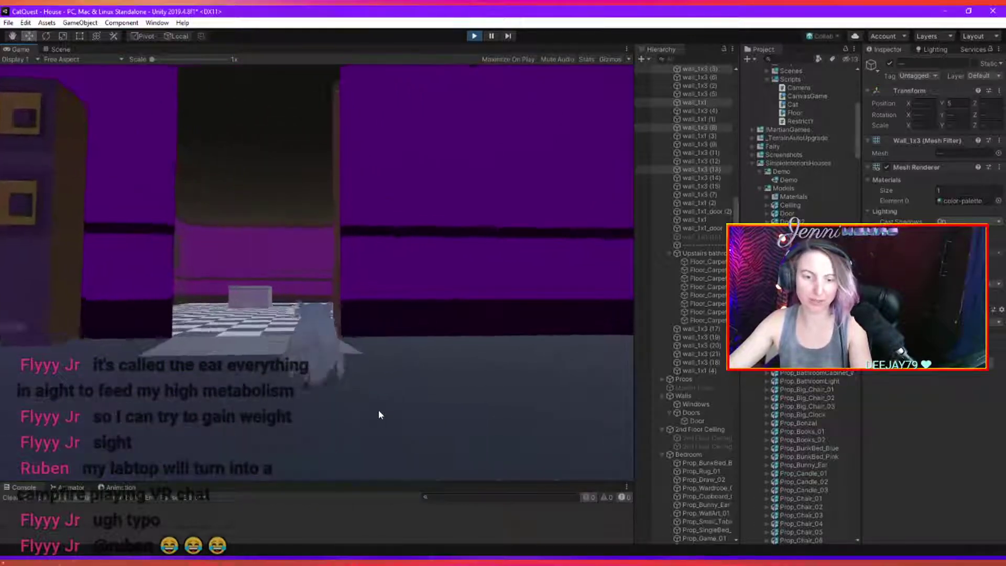
key("a")
key("d")
key("w")
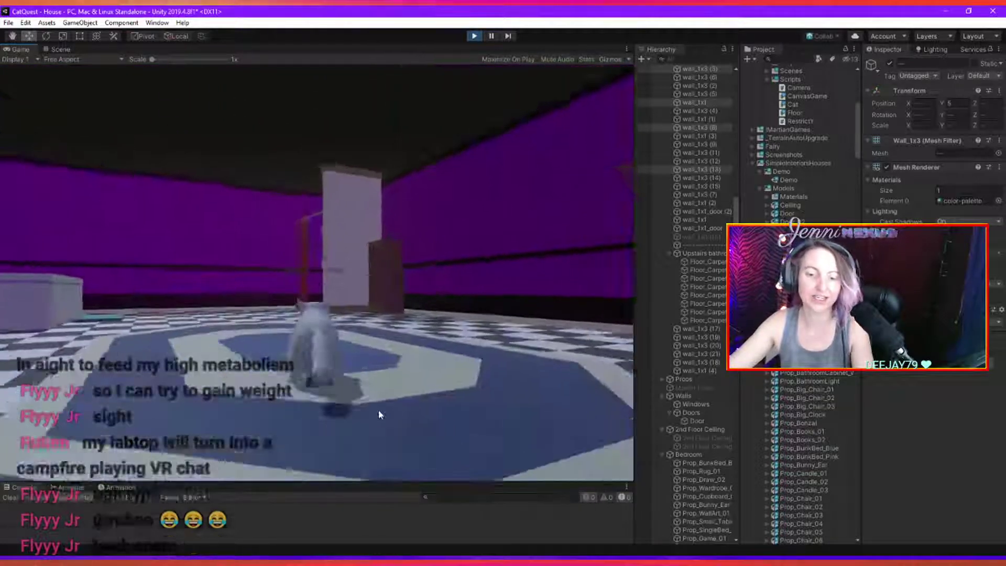
key("d")
key("w")
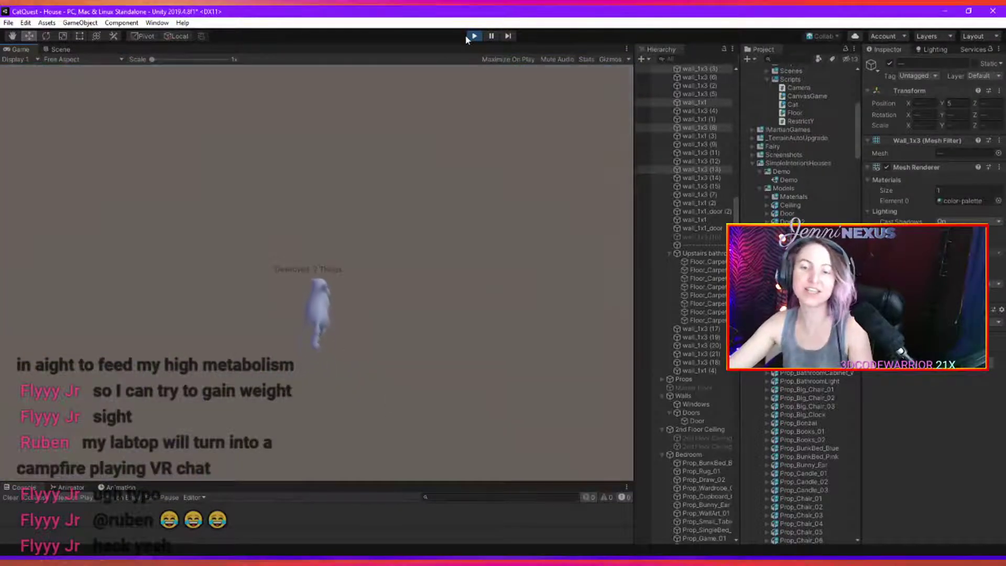
left_click(474, 36)
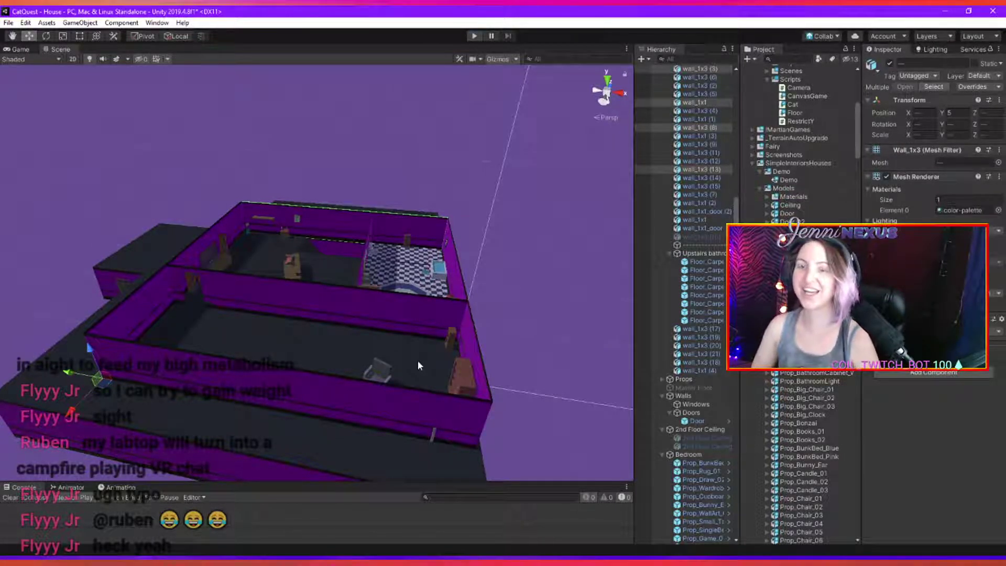
Restart the play-test and take the cat up to the second storey, jumping on the way.
key("ctrl+p")
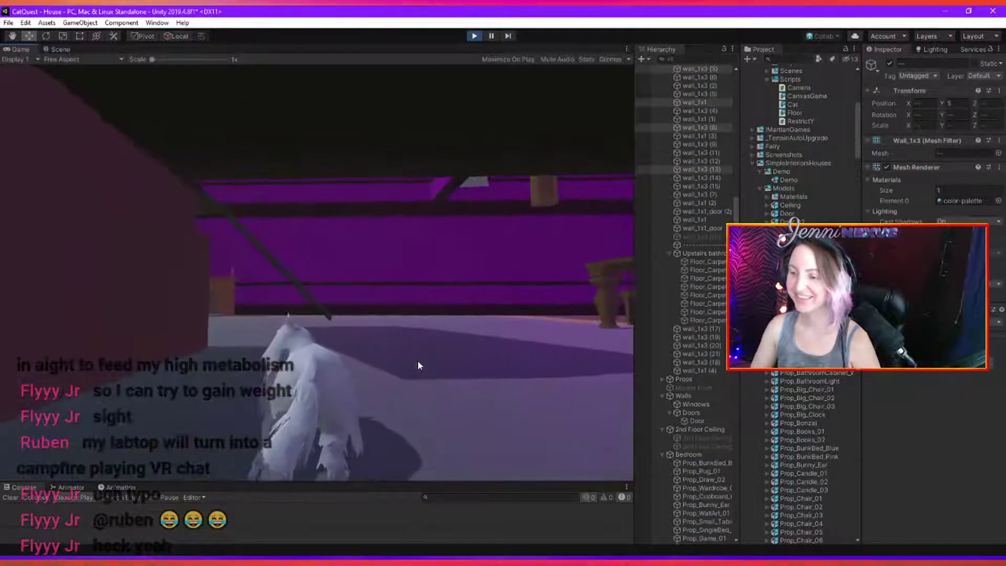
key("w")
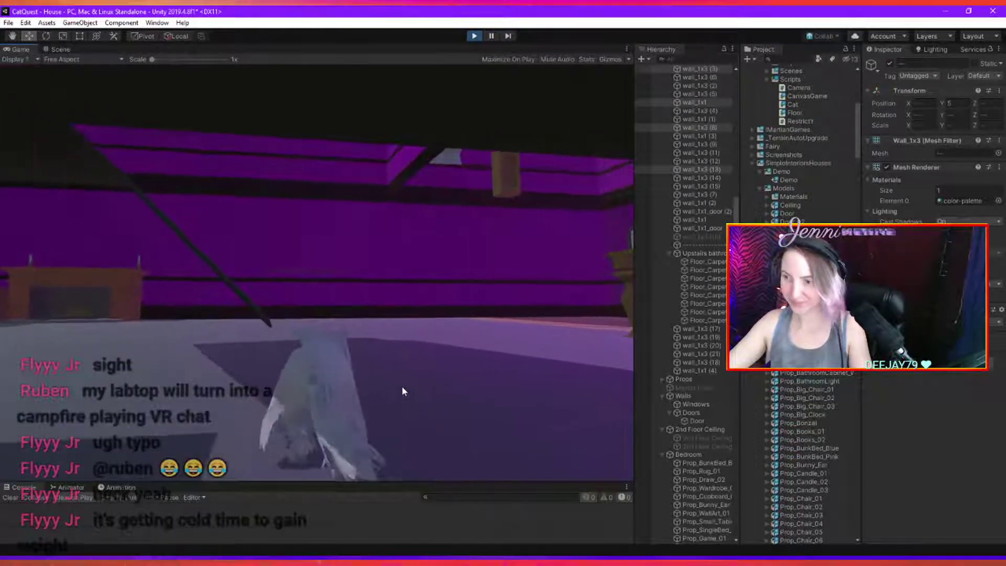
key("w")
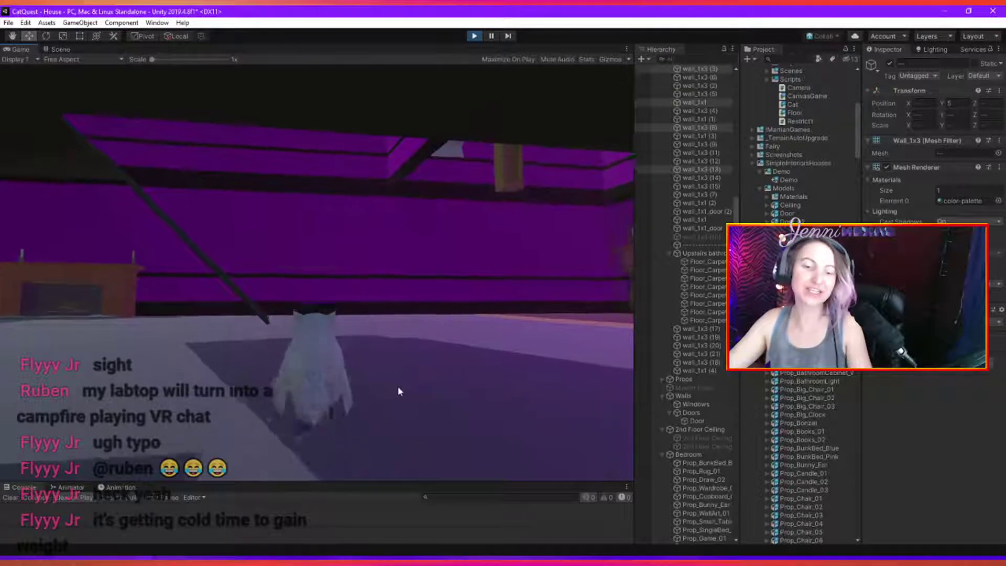
key("space")
key("w")
key("a")
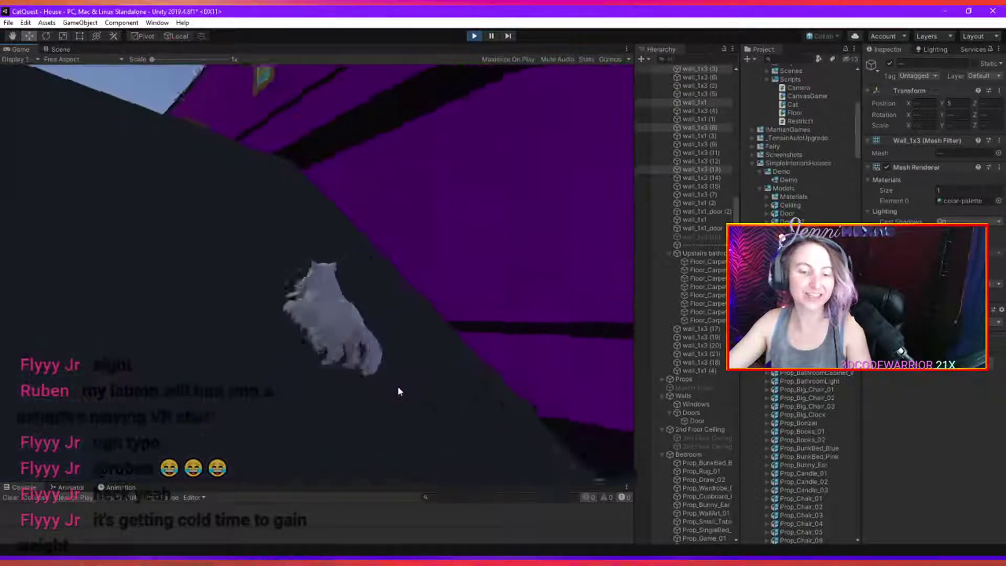
key("w")
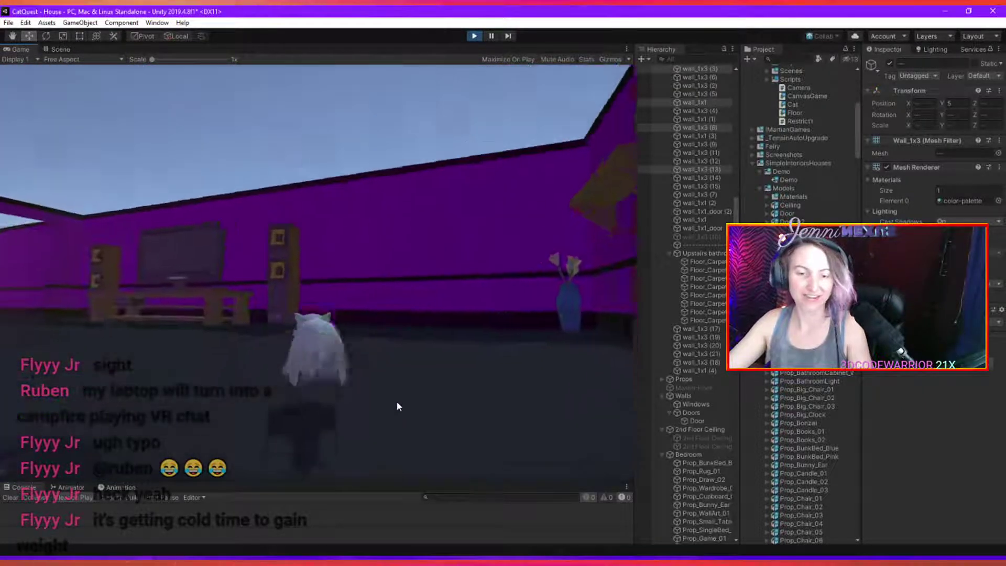
Walk the cat across the second-storey living room past the teal armchair and through the doorway into the office.
key("a")
key("w")
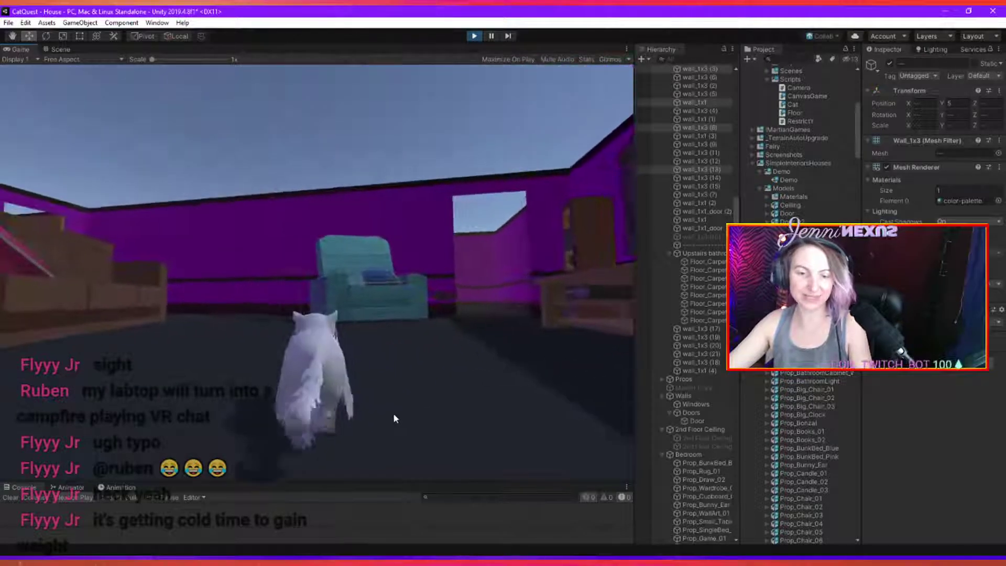
key("d")
key("w")
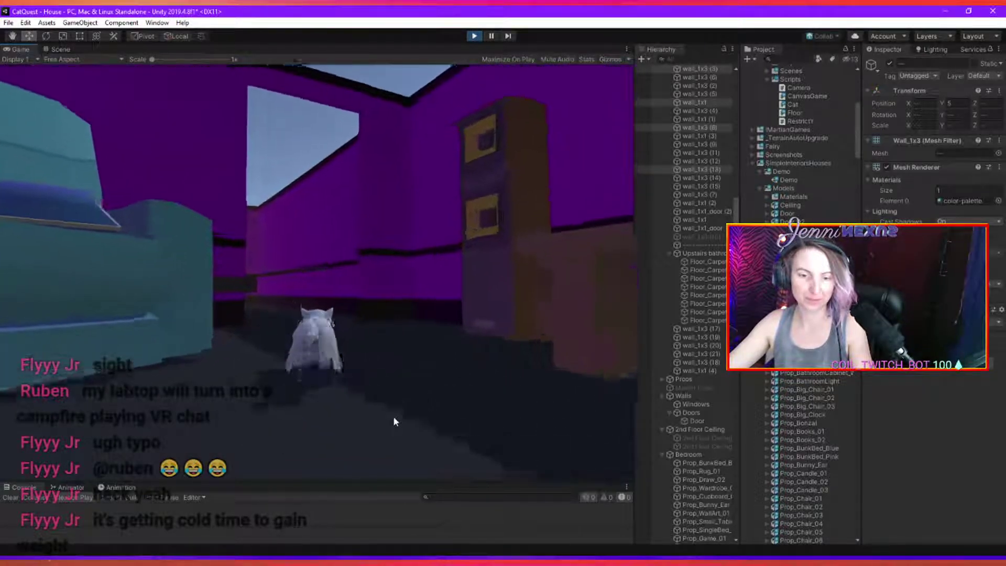
key("d")
key("w")
key("a")
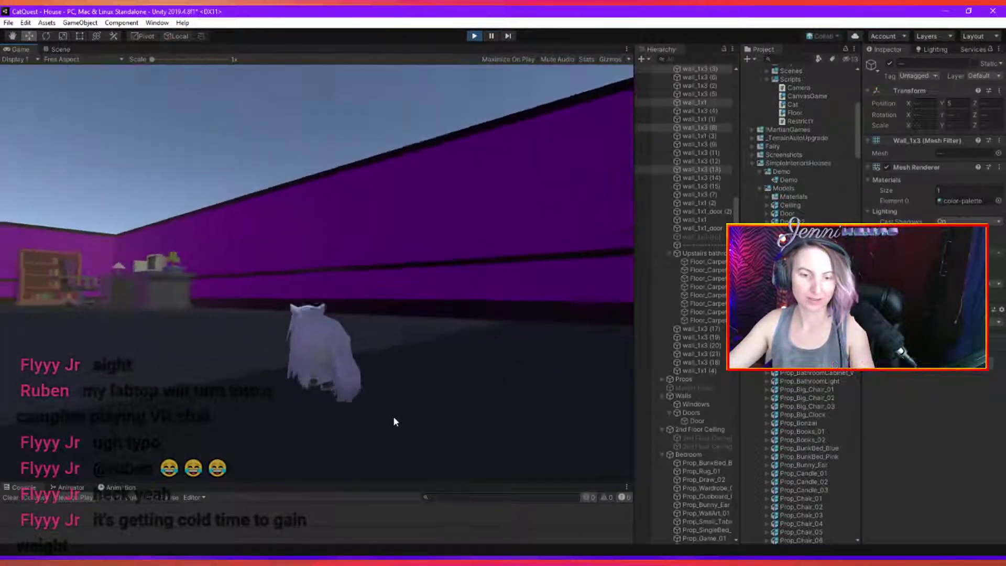
Test the second-storey office walls by running the cat around the chair and desk and into the wall, and end the play-test.
key("w")
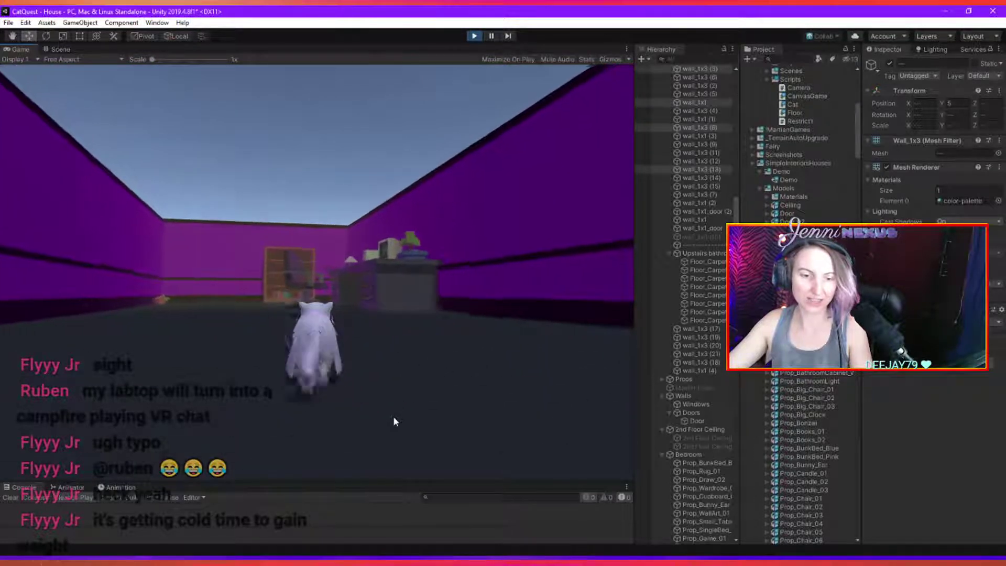
key("a")
key("w")
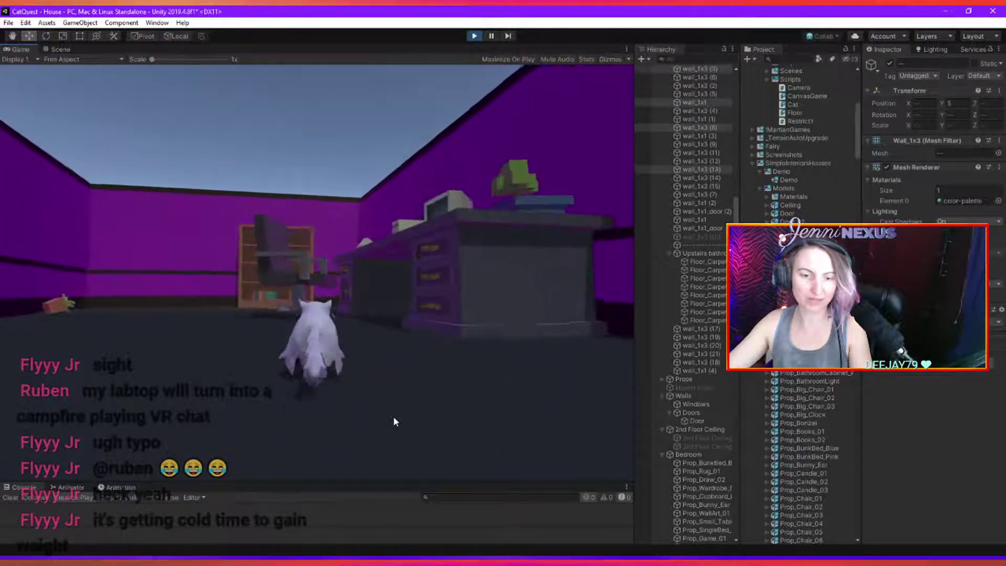
key("d")
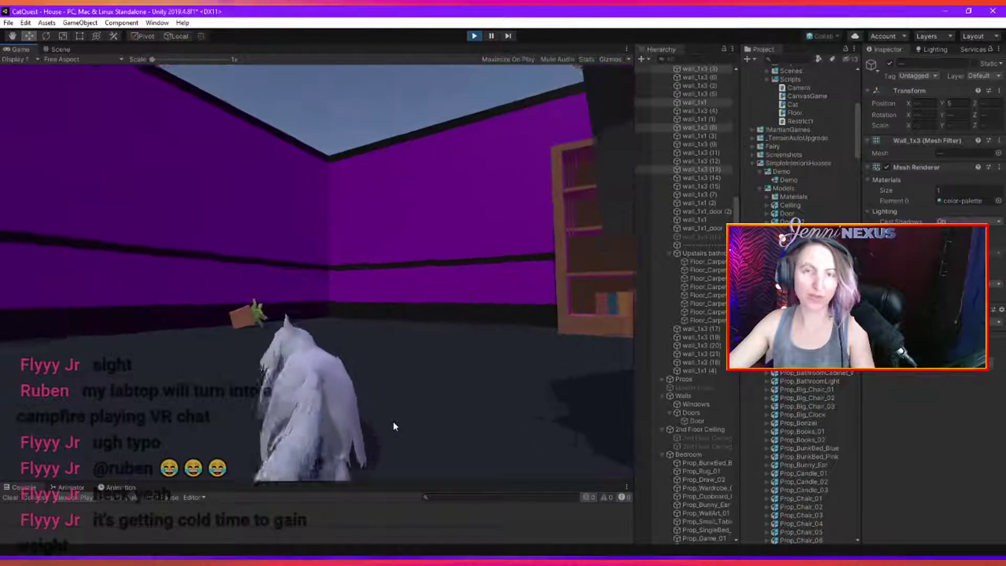
key("w")
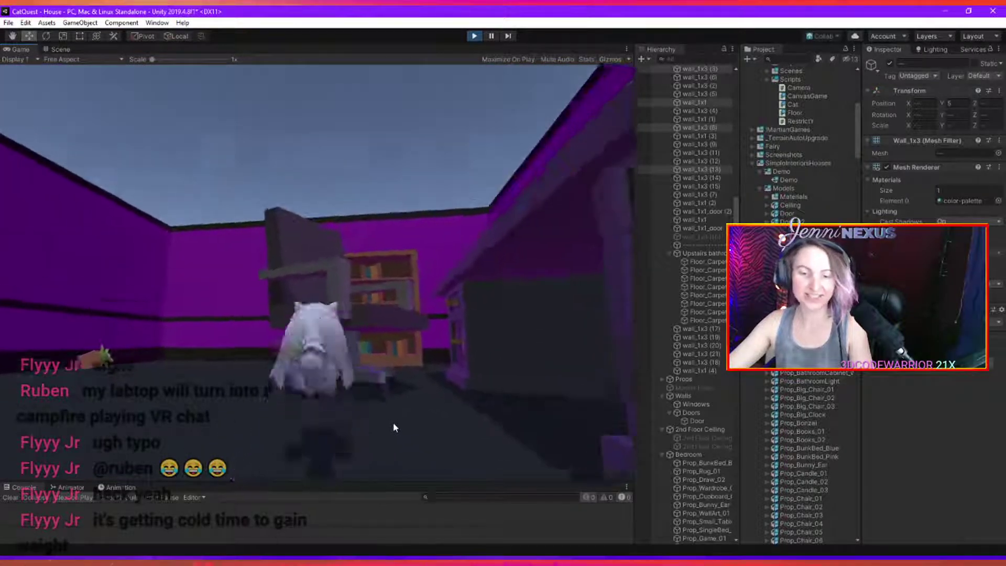
key("d")
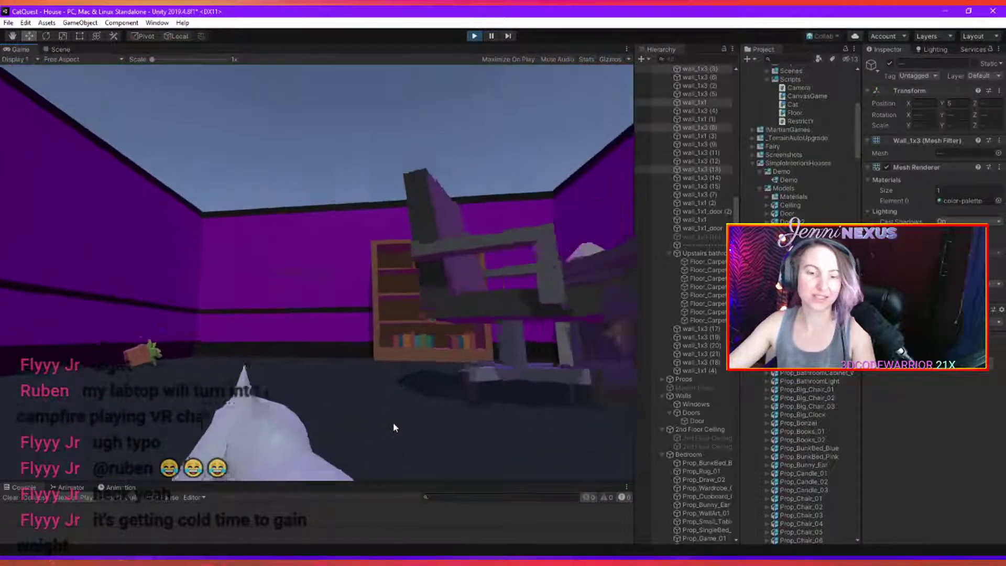
key("d")
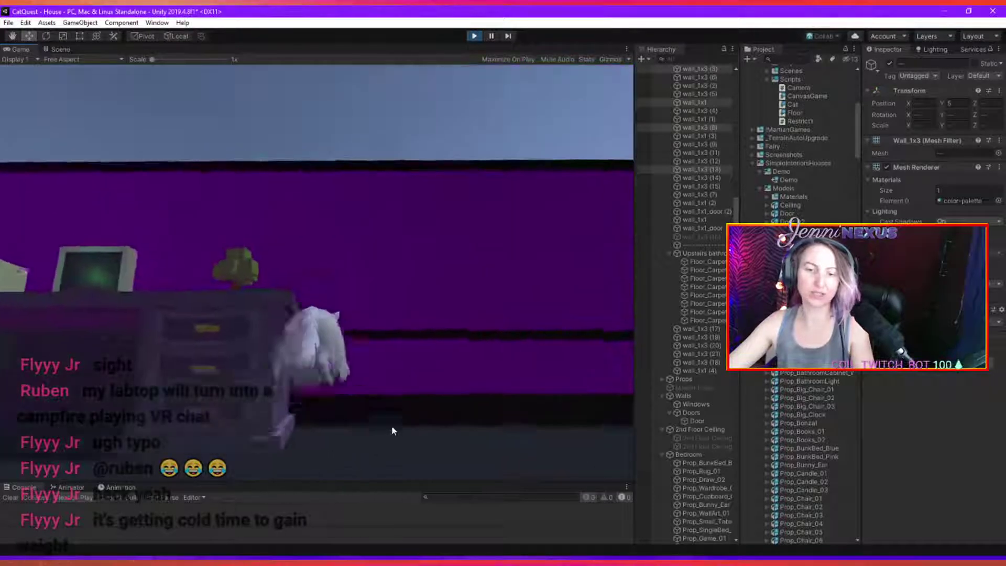
key("w")
key("a")
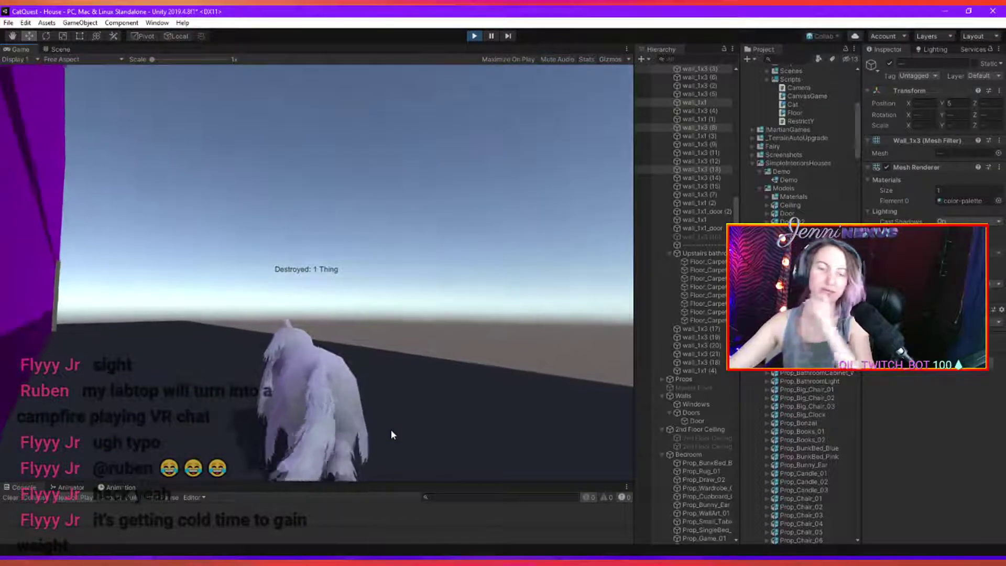
left_click(473, 39)
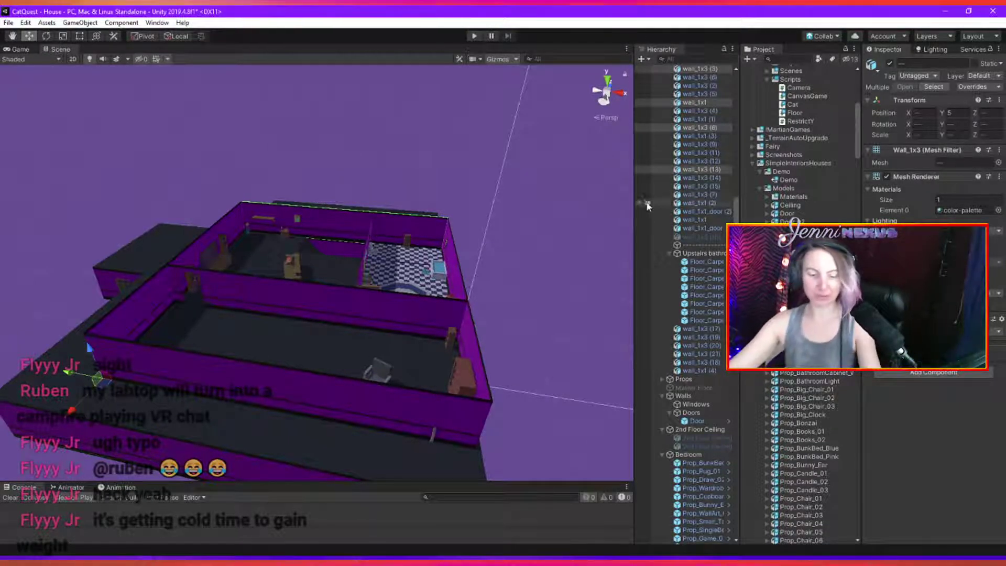
Examine the ground-floor rooms from inside the house, from the armchair and desk area through the doorways to the bunk-bed bedroom.
right_click_drag(563, 346, 309, 356)
right_click_drag(348, 386, 276, 284)
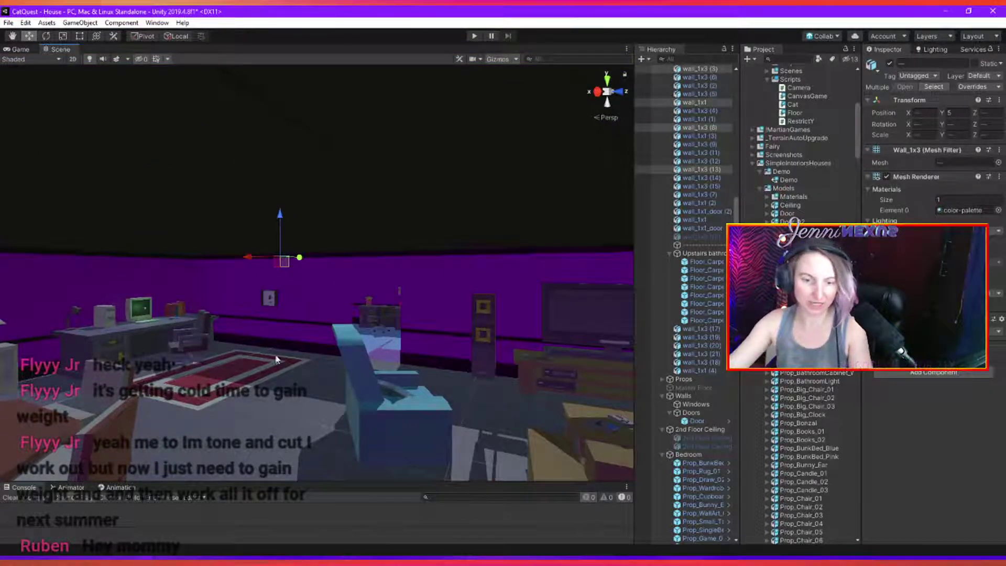
right_click_drag(279, 360, 299, 337)
left_click(205, 318)
right_click_drag(205, 318, 388, 294)
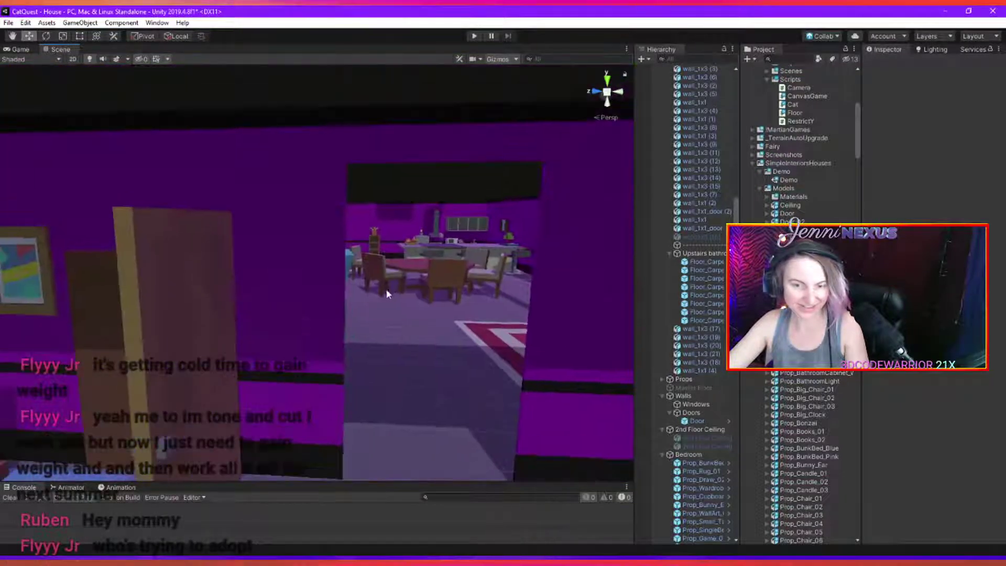
left_click(446, 374)
right_click_drag(451, 400, 345, 367)
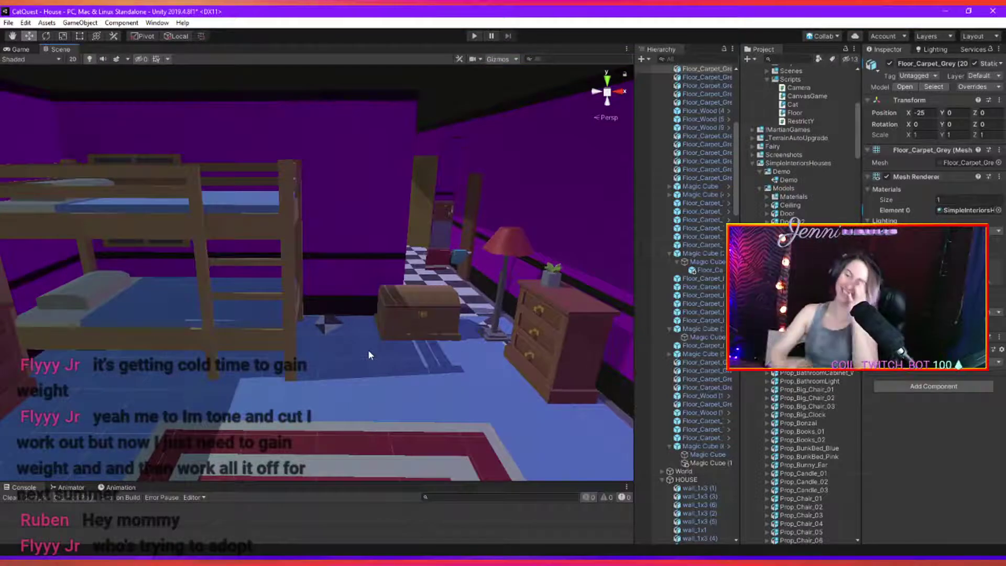